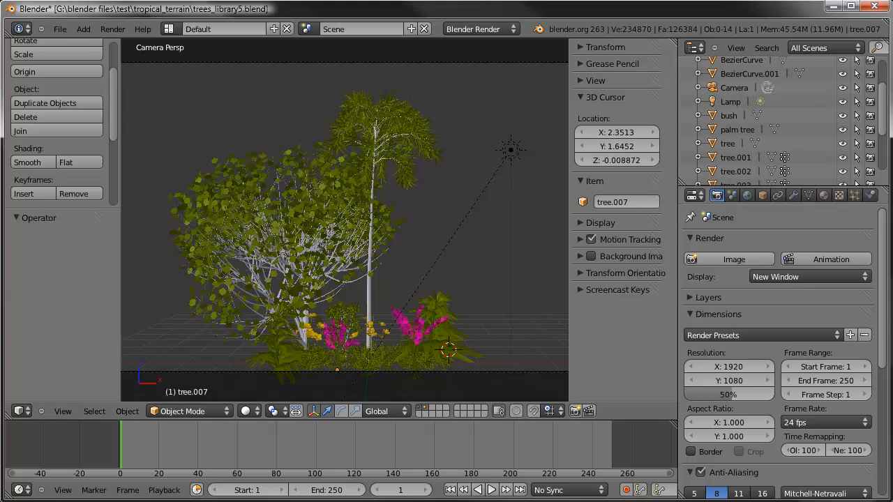
Render the vegetation scene from the camera to examine the shading on the leaves and petals
{"action": "key", "text": "F12"}
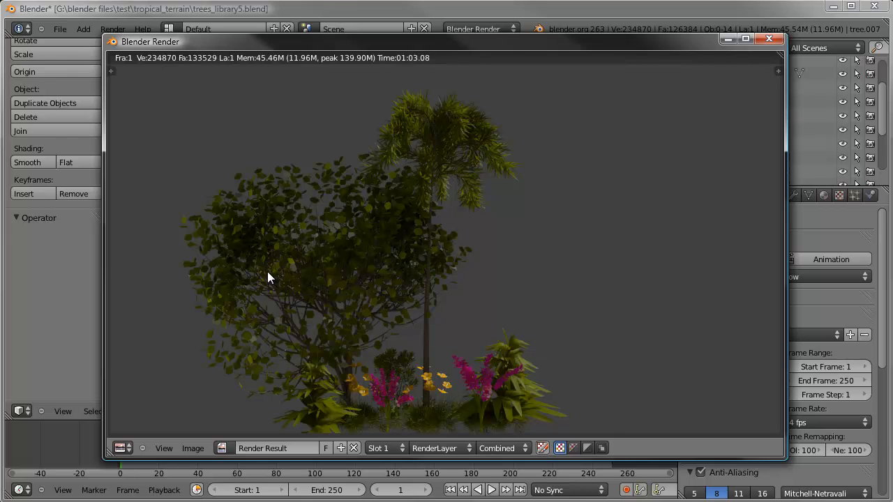
{"action": "left_click", "coordinate": [727, 39]}
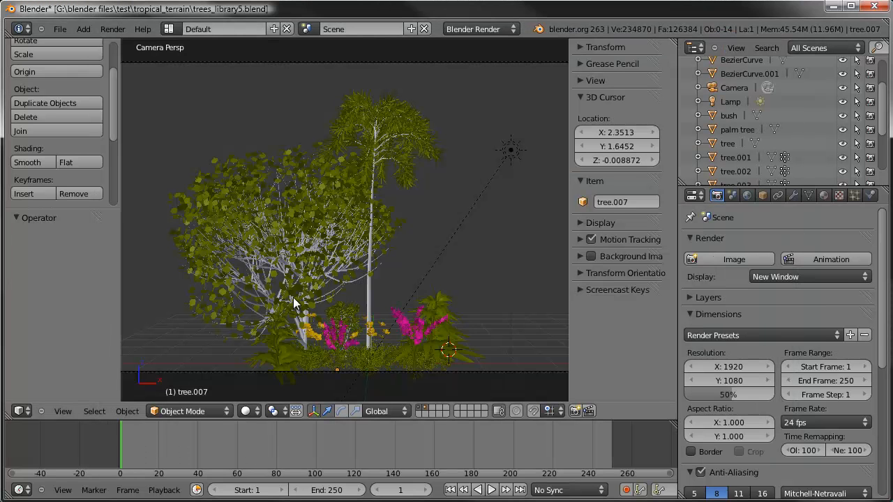
Flip the normals of only the faces using the Greenery material on the large leafy tree
{"action": "right_click", "coordinate": [260, 199]}
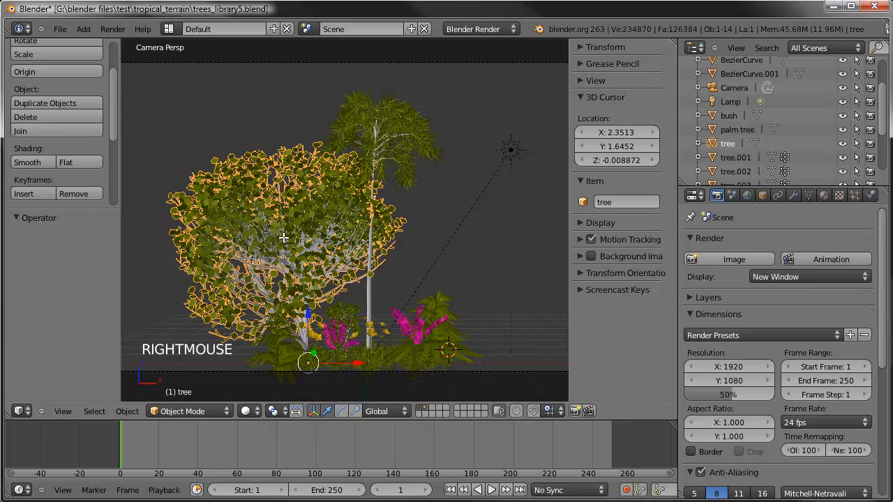
{"action": "key", "text": "Tab"}
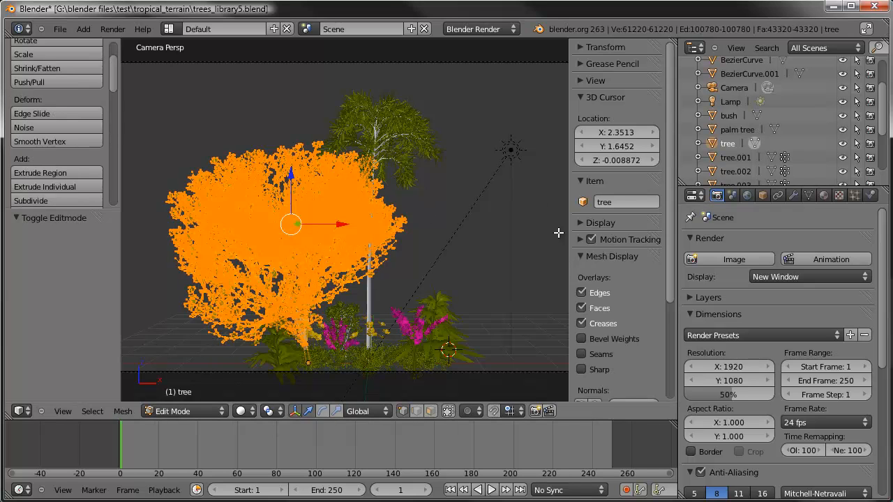
{"action": "left_click", "coordinate": [824, 195]}
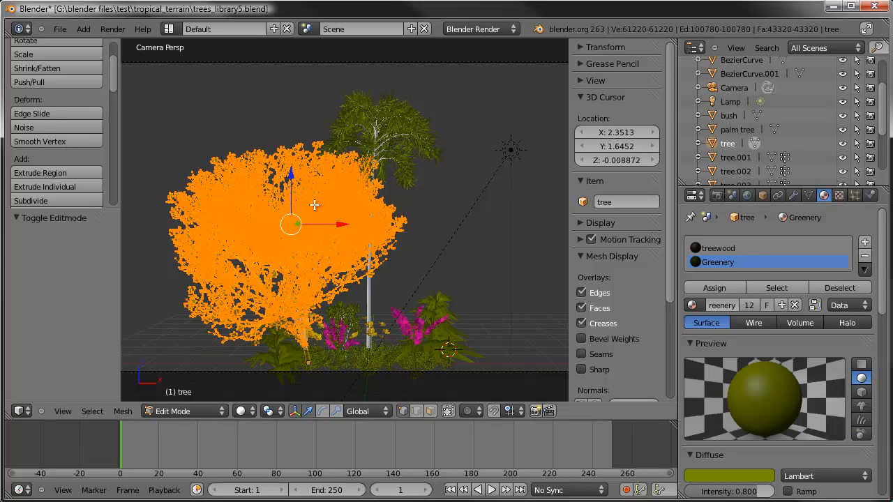
{"action": "key", "text": "a"}
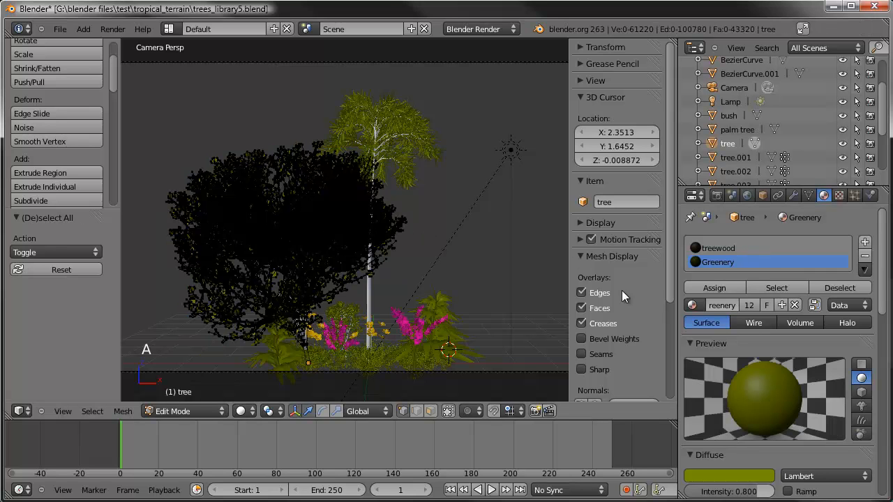
{"action": "left_click", "coordinate": [762, 285]}
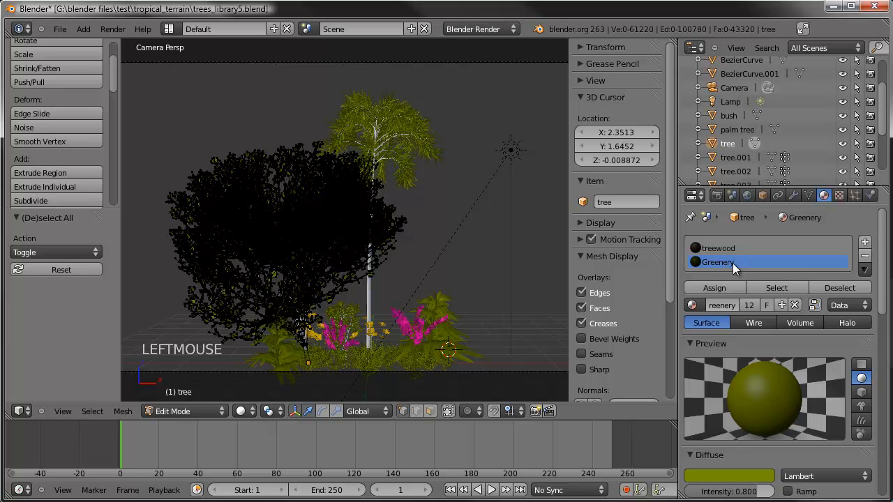
{"action": "left_click", "coordinate": [772, 286]}
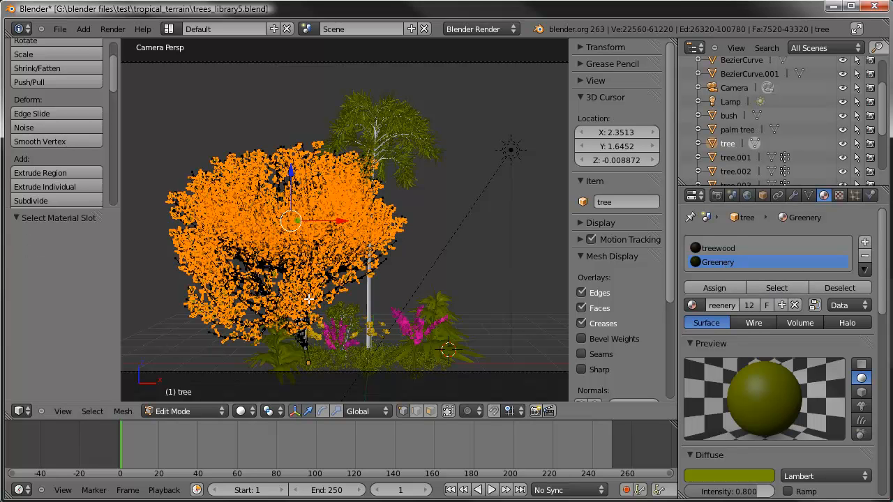
{"action": "left_click", "coordinate": [116, 412]}
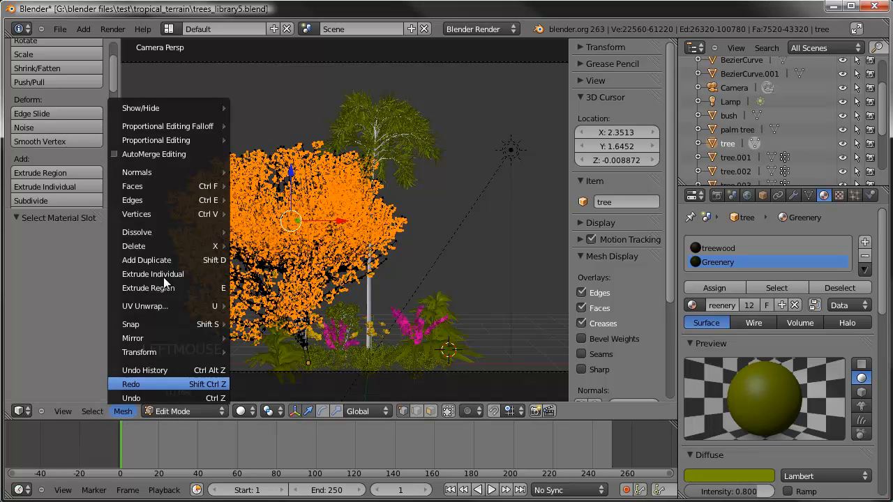
{"action": "mouse_move", "coordinate": [154, 175]}
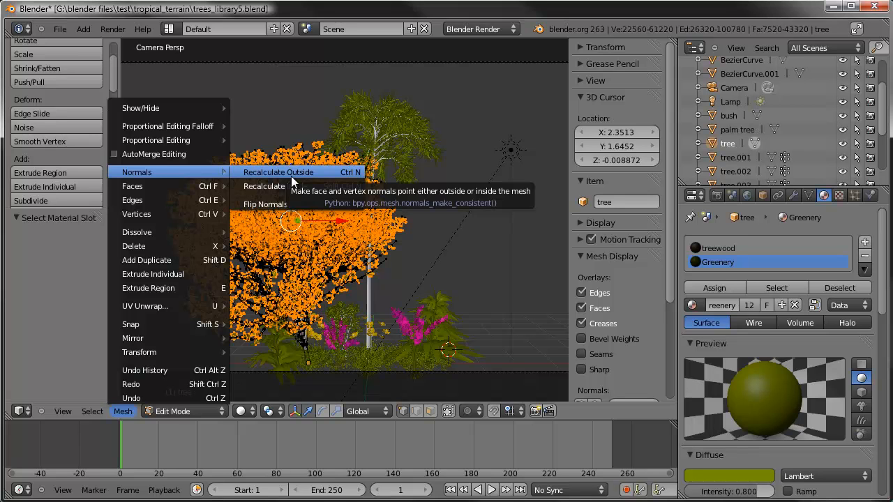
{"action": "left_click", "coordinate": [246, 205]}
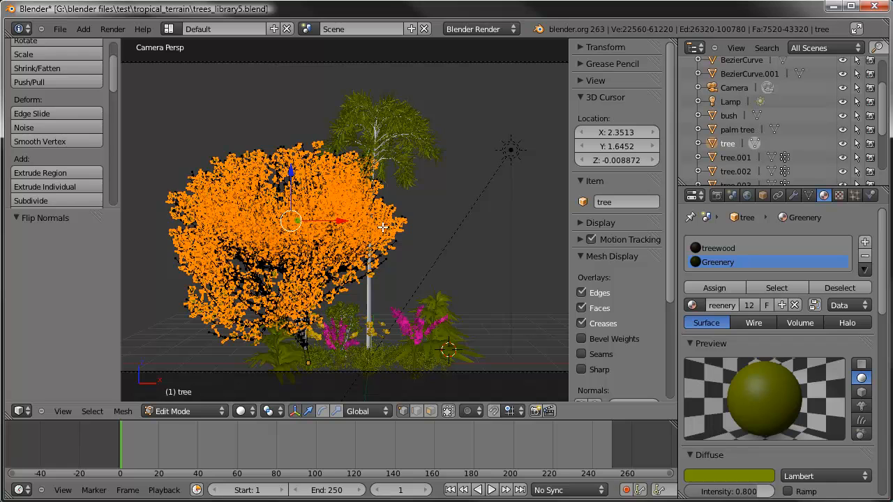
{"action": "key", "text": "Tab"}
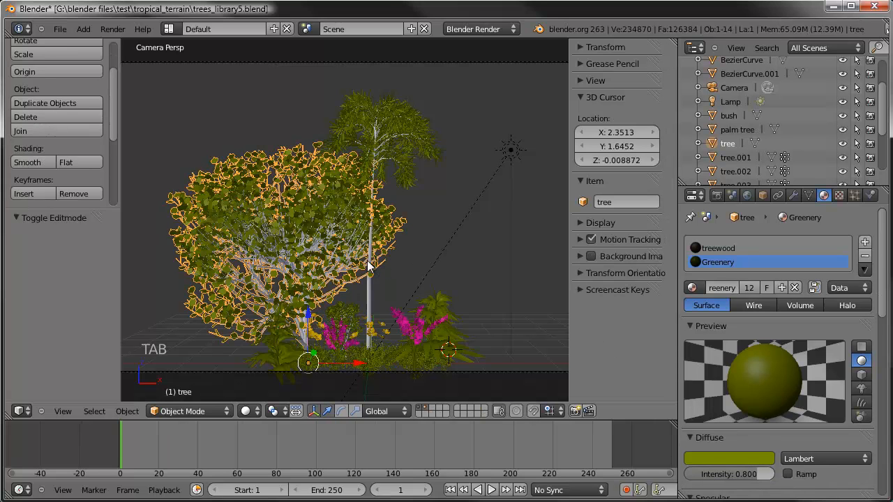
Render the scene again to check the large tree's leaf shading, and close the render
{"action": "key", "text": "F12"}
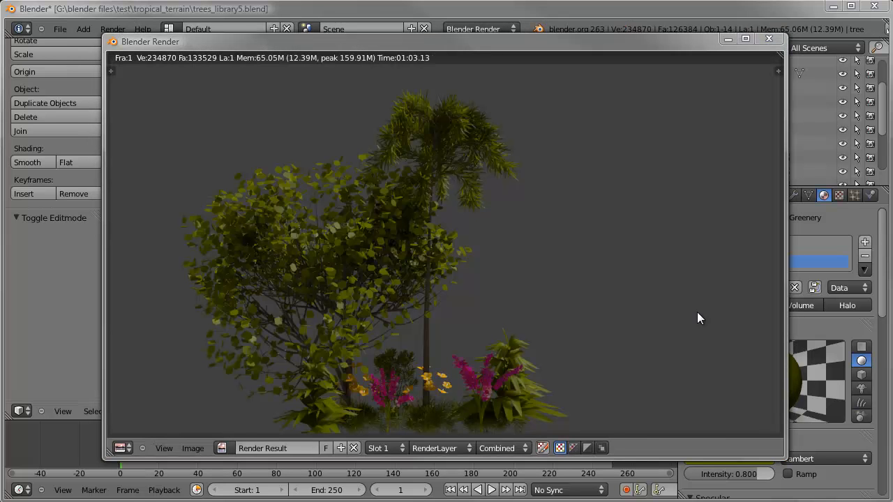
{"action": "left_click", "coordinate": [553, 40]}
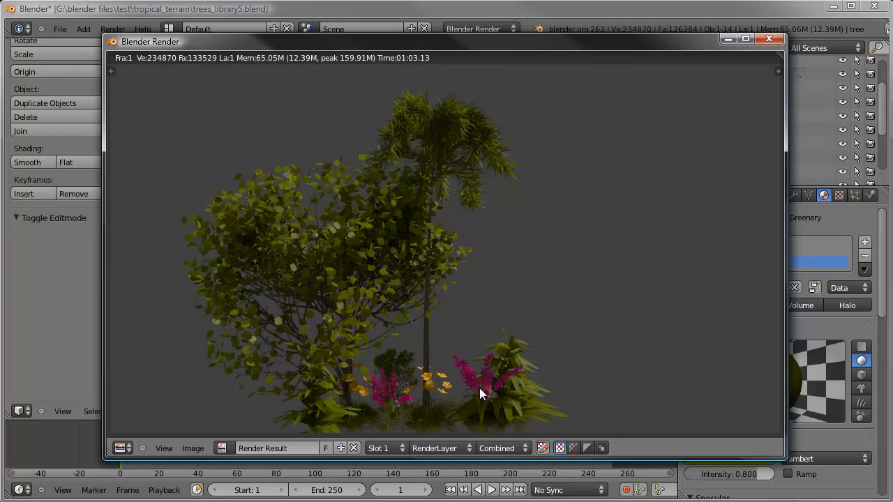
{"action": "left_click", "coordinate": [768, 40]}
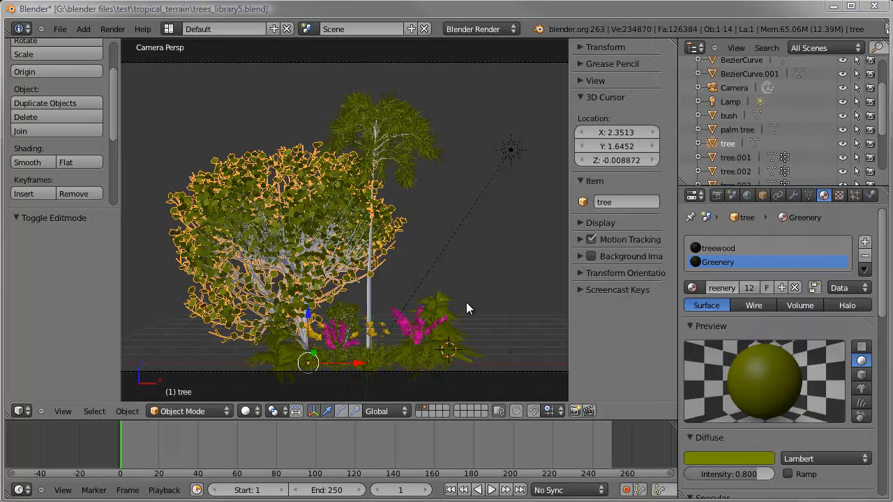
Flip the normals of only the Flower Petals 1 faces on the pink flower plant near the 3D cursor
{"action": "right_click", "coordinate": [420, 334]}
{"action": "scroll", "coordinate": [422, 335], "scroll_direction": "up", "scroll_amount": 1}
{"action": "key", "text": "Tab"}
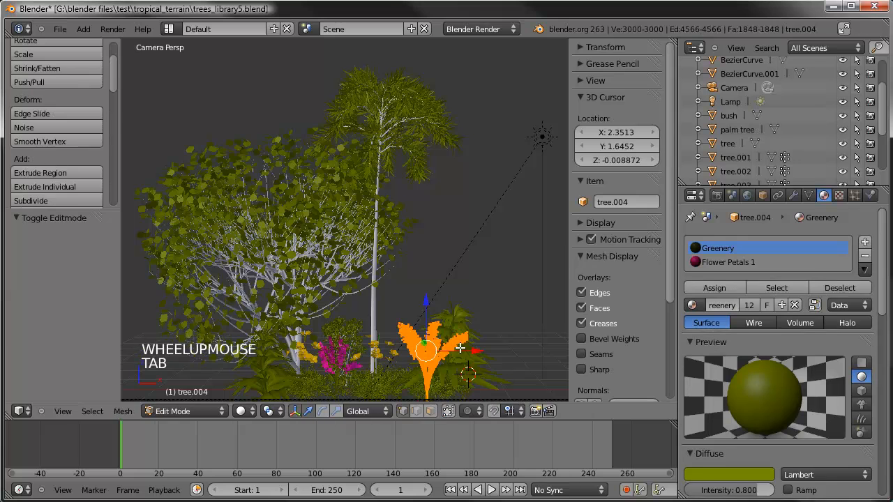
{"action": "key", "text": "a"}
{"action": "key", "text": "a"}
{"action": "left_click", "coordinate": [731, 263]}
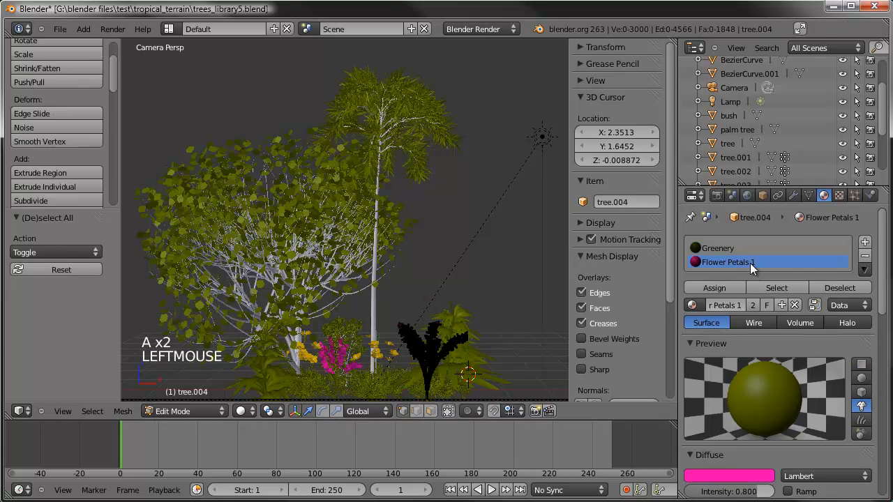
{"action": "left_click", "coordinate": [776, 288]}
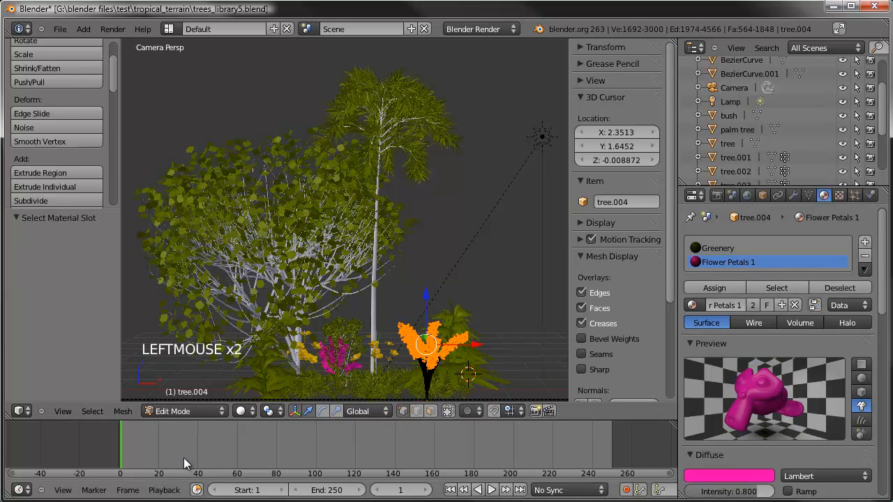
{"action": "left_click", "coordinate": [123, 411]}
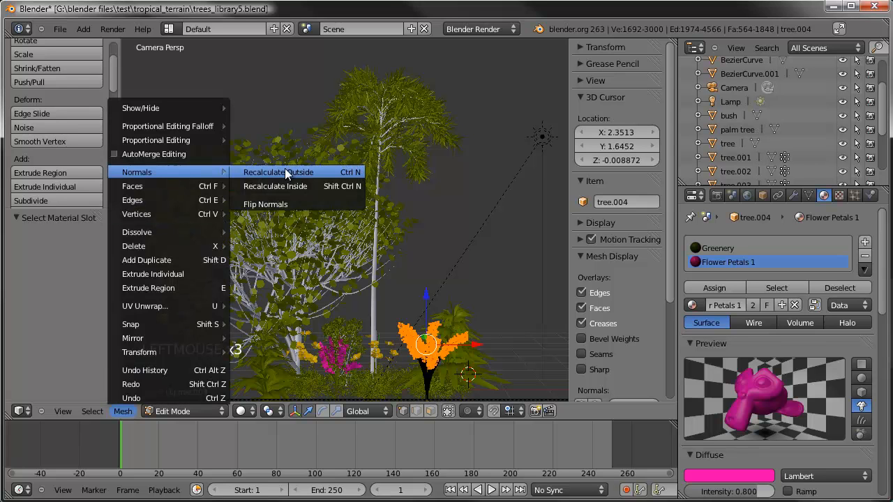
{"action": "left_click", "coordinate": [281, 210]}
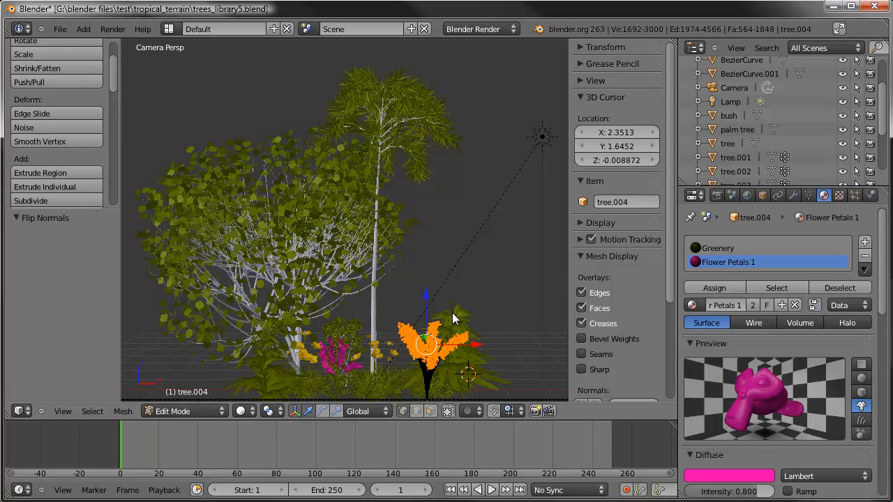
{"action": "key", "text": "Tab"}
Delete the pink flower plant between the two trees and the yellow flowers in front of the palm trunk
{"action": "right_click", "coordinate": [349, 365]}
{"action": "middle_click_drag", "start_coordinate": [390, 373], "coordinate": [394, 303], "text": "shift"}
{"action": "scroll", "coordinate": [395, 302], "scroll_direction": "up", "scroll_amount": 1}
{"action": "key", "text": "Delete"}
{"action": "left_click", "coordinate": [393, 303]}
{"action": "right_click", "coordinate": [401, 301]}
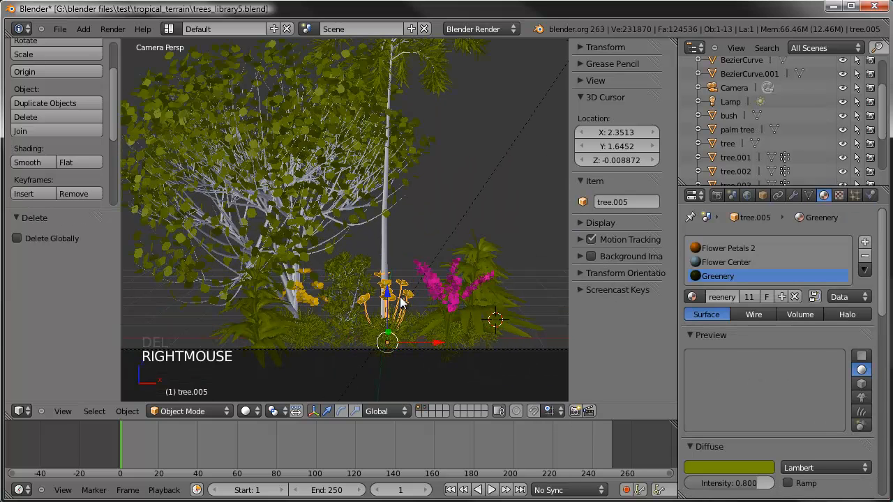
{"action": "key", "text": "Delete"}
{"action": "left_click", "coordinate": [399, 300]}
Delete the grass clump at the large tree's base and the one beneath the remaining pink flower plant
{"action": "right_click", "coordinate": [322, 334]}
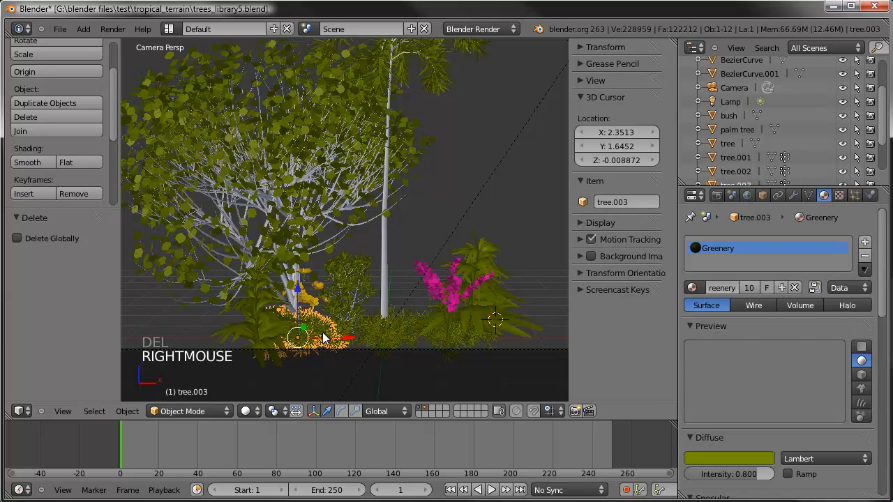
{"action": "key", "text": "Delete"}
{"action": "left_click", "coordinate": [323, 334]}
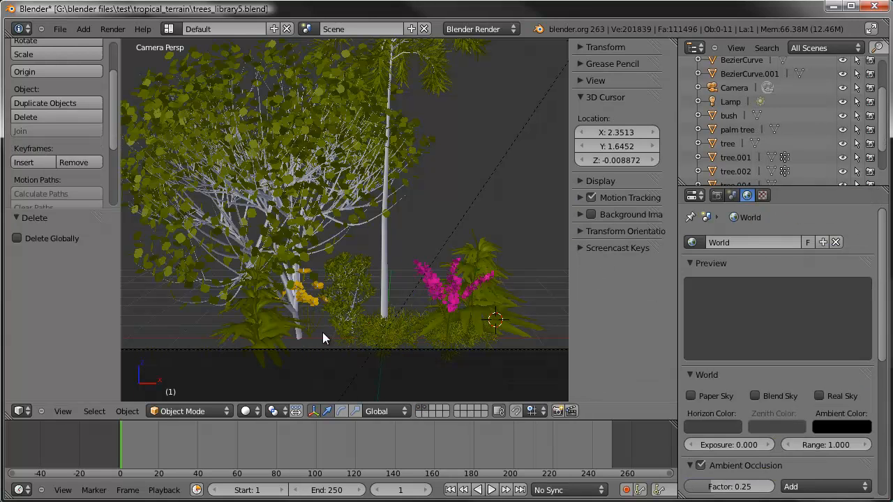
{"action": "key", "text": "Delete"}
{"action": "right_click", "coordinate": [411, 327]}
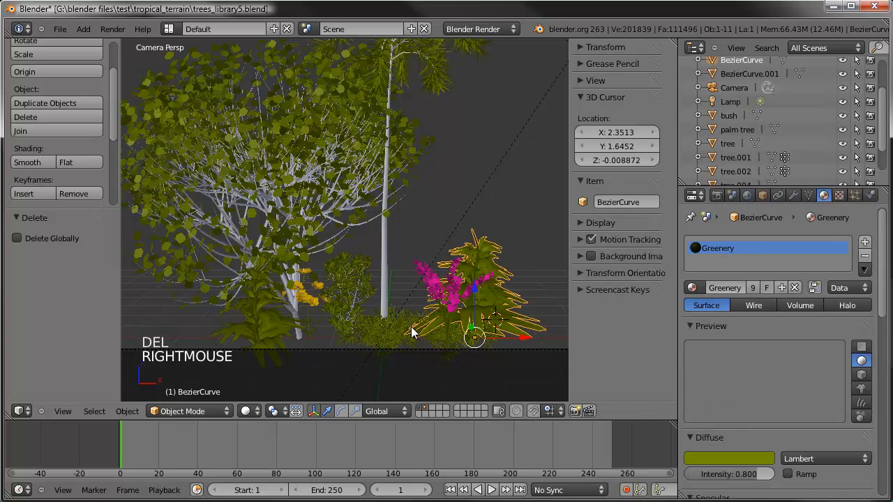
{"action": "right_click", "coordinate": [441, 338]}
{"action": "key", "text": "Delete"}
{"action": "left_click", "coordinate": [441, 338]}
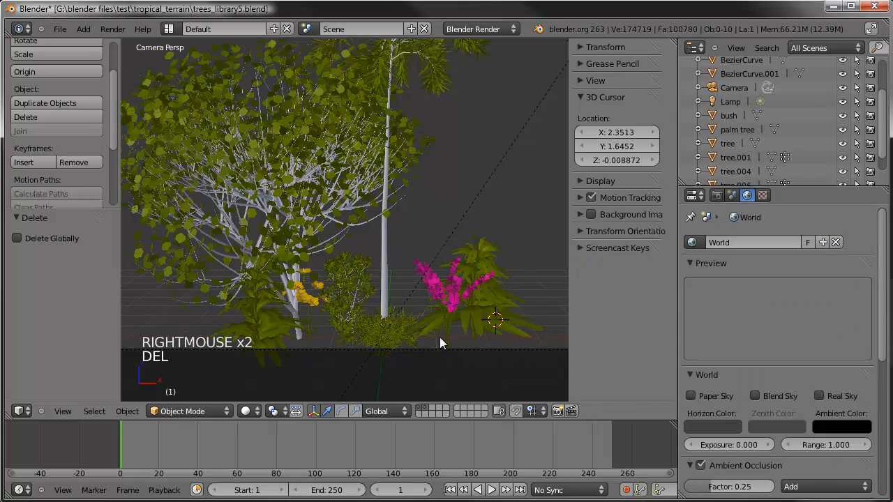
Flip the normals of the entire remaining grass clump mesh at the base of the palm tree
{"action": "right_click", "coordinate": [403, 331]}
{"action": "key", "text": "g"}
{"action": "key", "text": "g"}
{"action": "right_click", "coordinate": [412, 339]}
{"action": "key", "text": "Tab"}
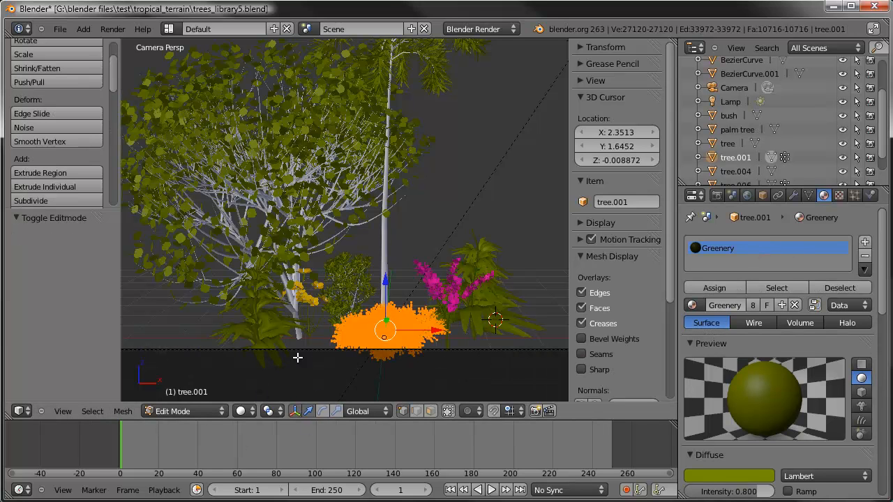
{"action": "left_click", "coordinate": [123, 411]}
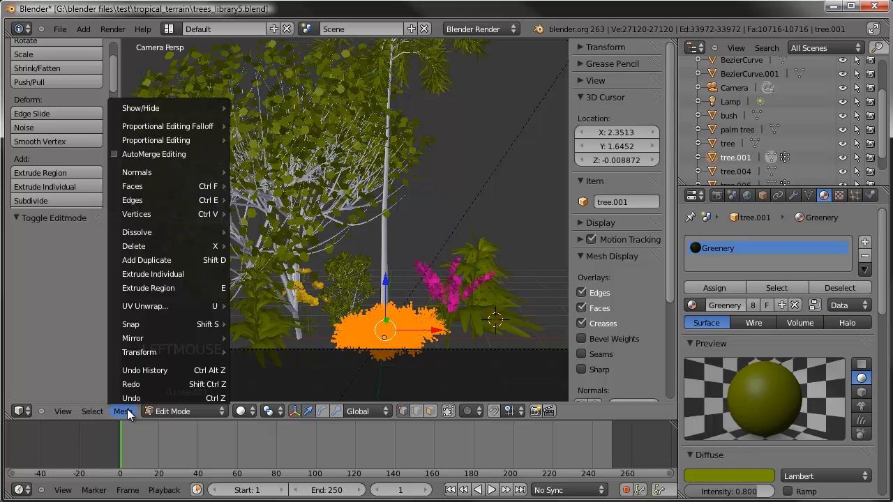
{"action": "mouse_move", "coordinate": [200, 175]}
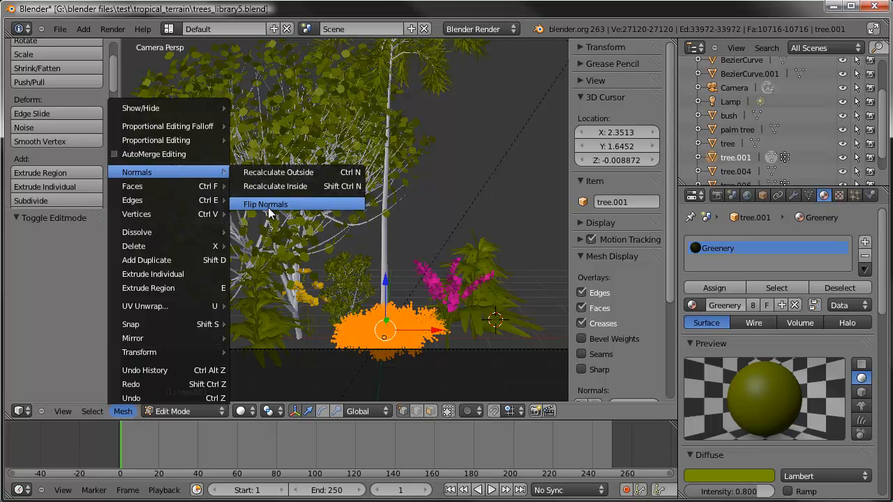
{"action": "left_click", "coordinate": [303, 204]}
{"action": "key", "text": "Tab"}
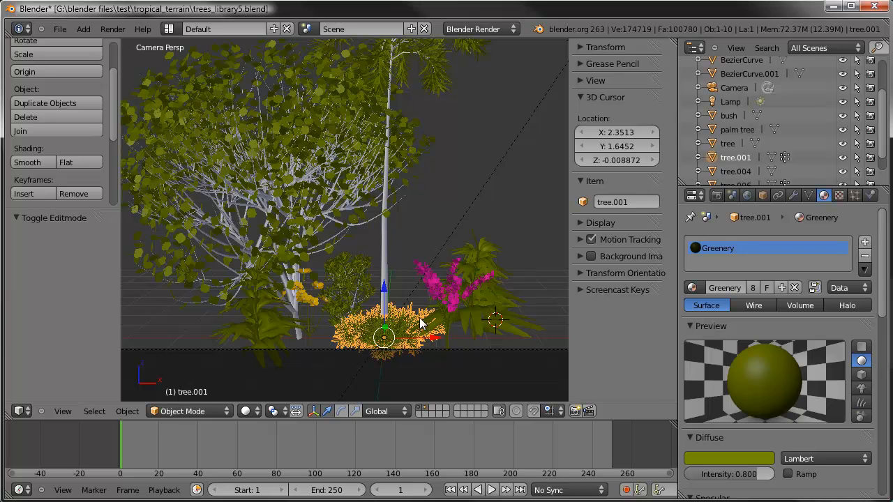
Render the reduced scene to examine the shading of the grass and pink petals, and close the render
{"action": "scroll", "coordinate": [465, 259], "scroll_direction": "down", "scroll_amount": 1}
{"action": "key", "text": "F12"}
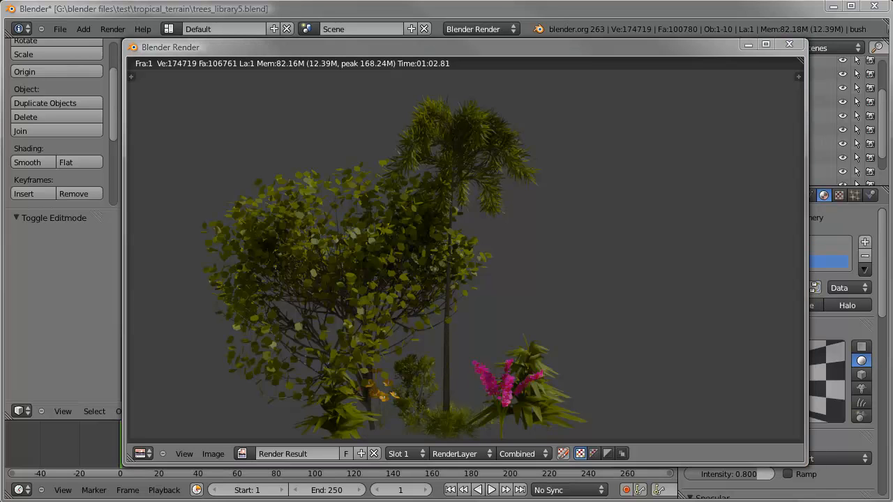
{"action": "left_click", "coordinate": [592, 54]}
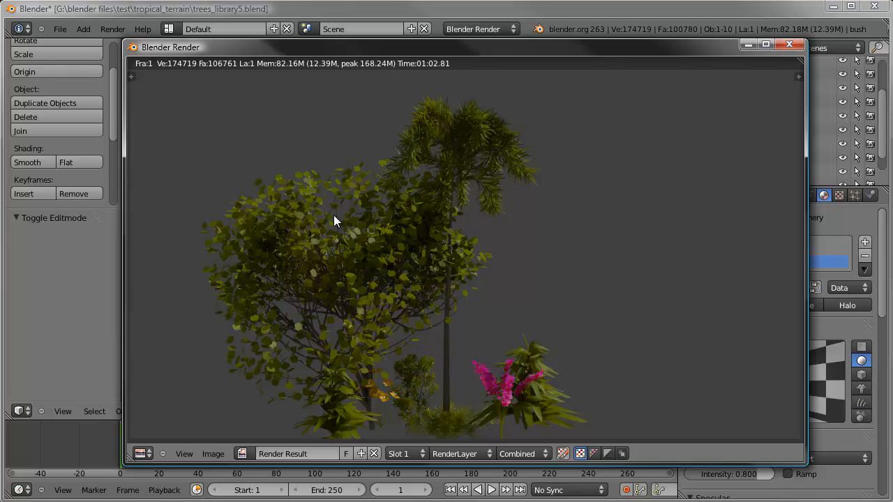
{"action": "key", "text": "Escape"}
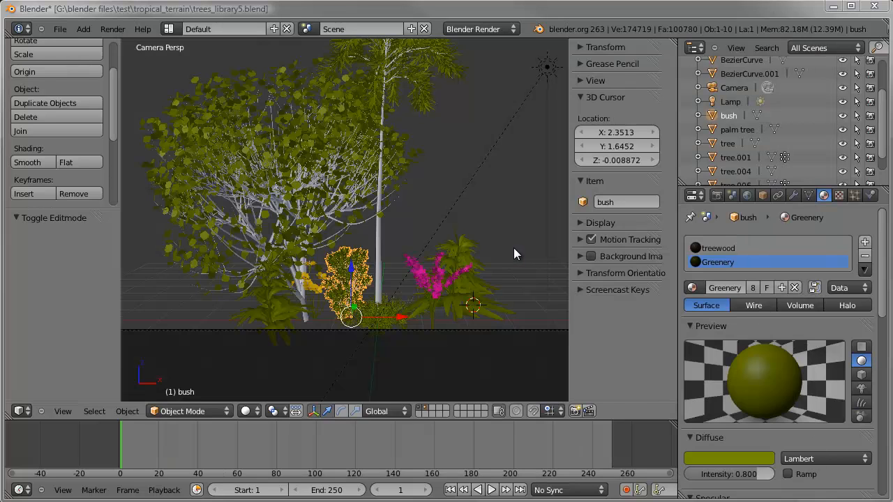
Show only the first scene layer and select the yellow flower plant on it
{"action": "left_click", "coordinate": [421, 410]}
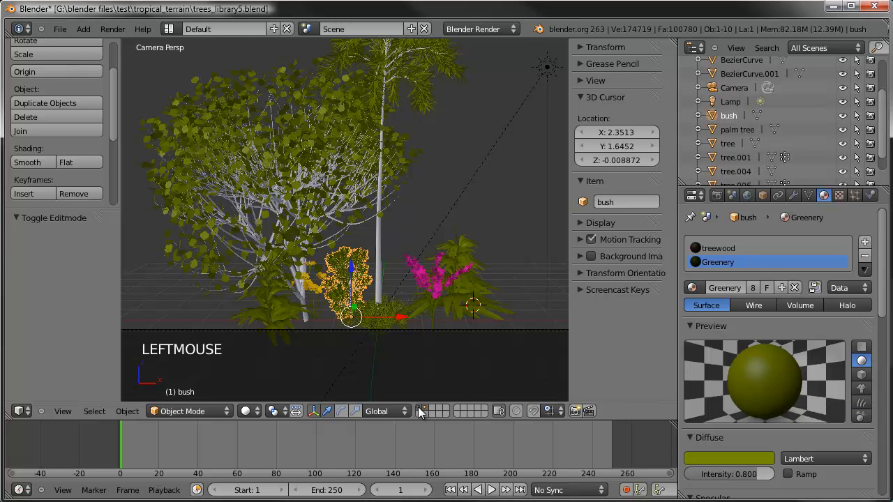
{"action": "left_click", "coordinate": [421, 409]}
{"action": "middle_click_drag", "start_coordinate": [342, 230], "coordinate": [346, 238], "text": "shift"}
{"action": "right_click", "coordinate": [331, 299]}
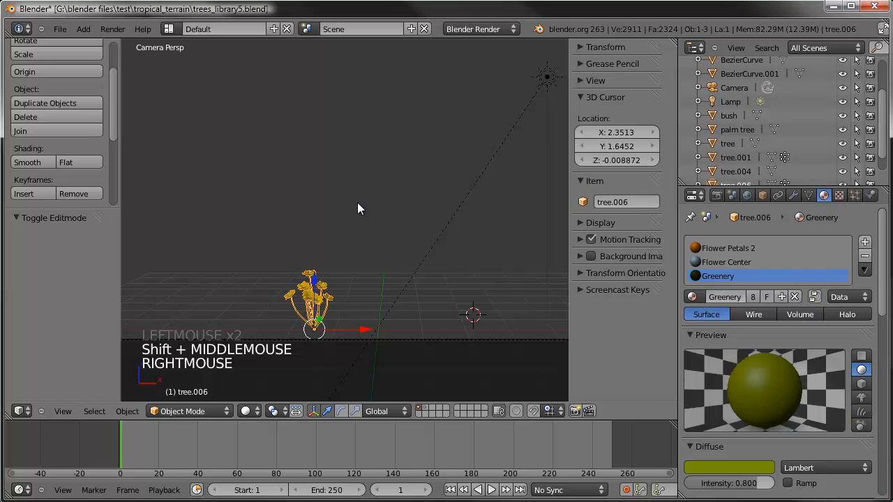
{"action": "scroll", "coordinate": [335, 319], "scroll_direction": "up", "scroll_amount": 2}
{"action": "middle_click_drag", "start_coordinate": [334, 320], "coordinate": [357, 255], "text": "shift"}
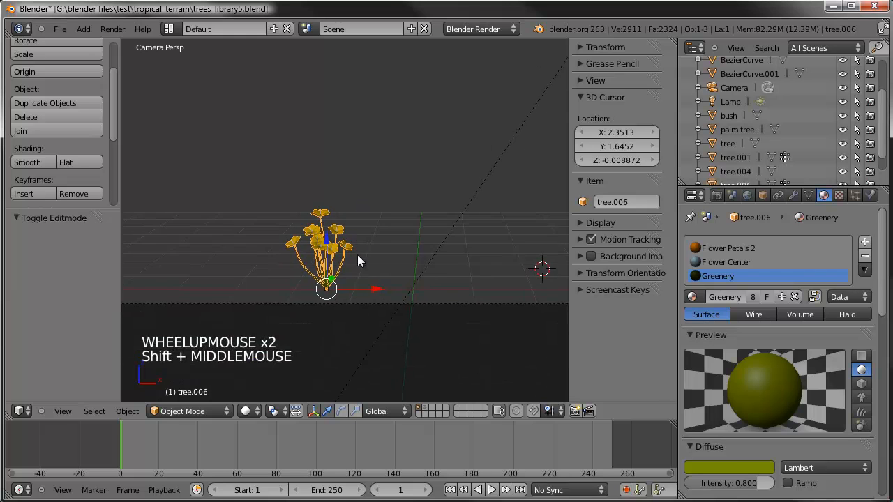
{"action": "scroll", "coordinate": [359, 255], "scroll_direction": "up", "scroll_amount": 6}
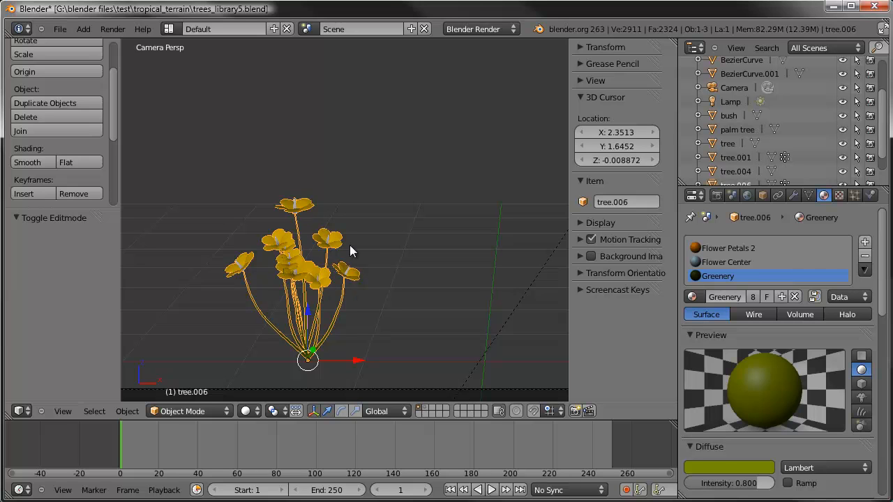
Set the Flower Petals 2 material's diffuse colour to pure red (1, 0, 0) and its subsurface scattering colour to pink (0.855, 0.558, 0.547)
{"action": "left_click", "coordinate": [731, 249]}
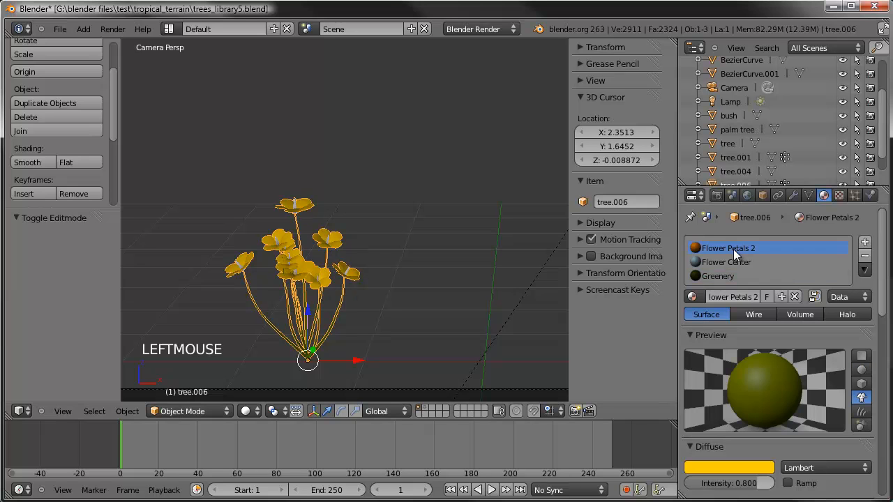
{"action": "left_click", "coordinate": [722, 468]}
{"action": "left_click_drag", "start_coordinate": [690, 374], "coordinate": [704, 399]}
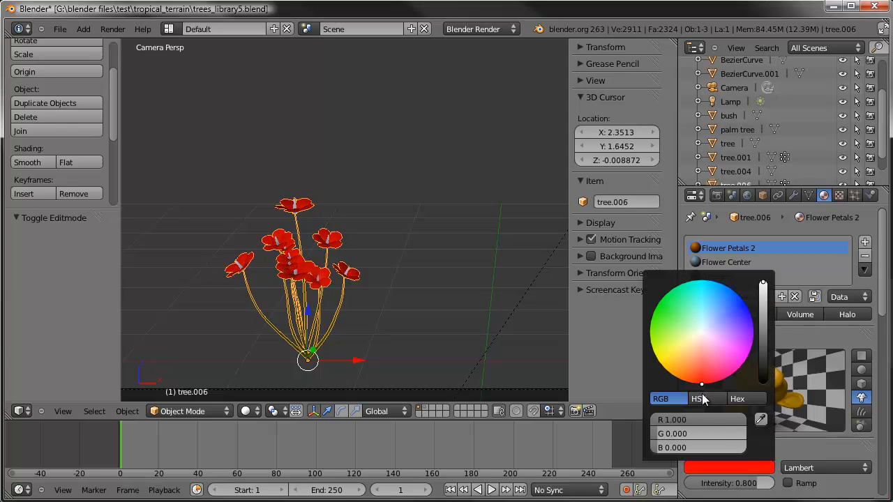
{"action": "scroll", "coordinate": [782, 447], "scroll_direction": "down", "scroll_amount": 9}
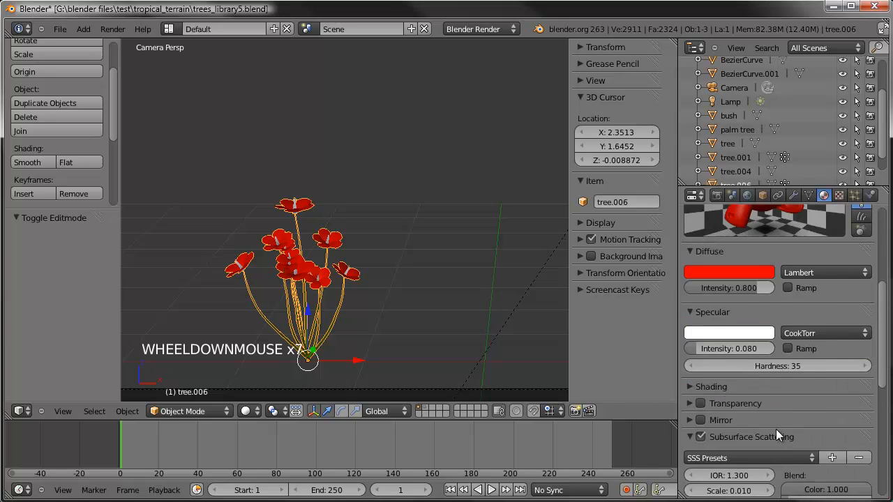
{"action": "left_click", "coordinate": [716, 453]}
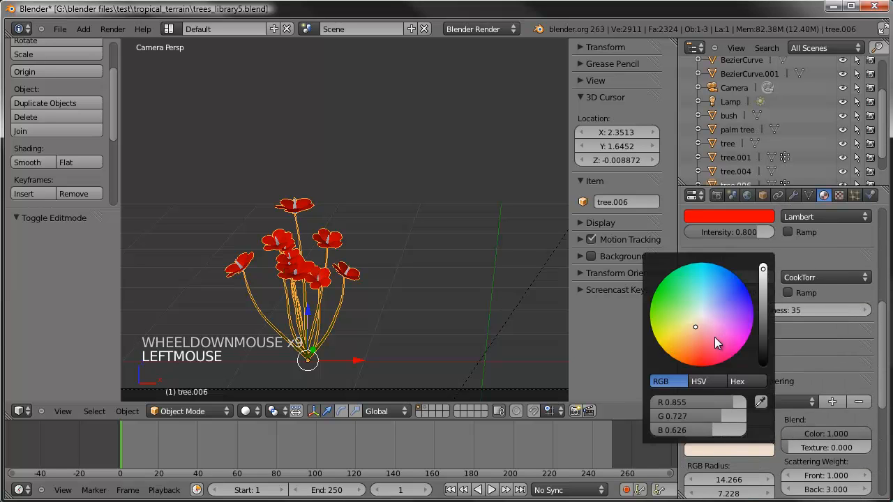
{"action": "left_click", "coordinate": [700, 332]}
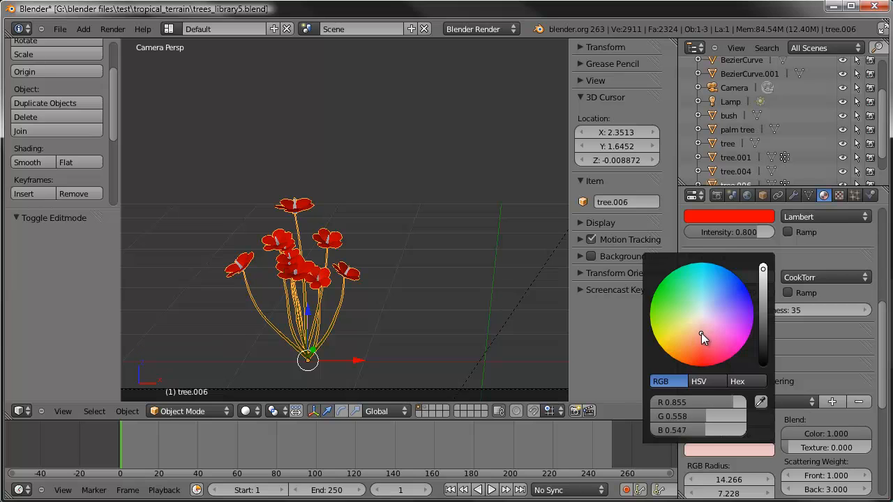
Change the Flower Center material's diffuse colour to light yellow and its subsurface scattering colour to a pale cream yellow
{"action": "scroll", "coordinate": [788, 353], "scroll_direction": "up", "scroll_amount": 8}
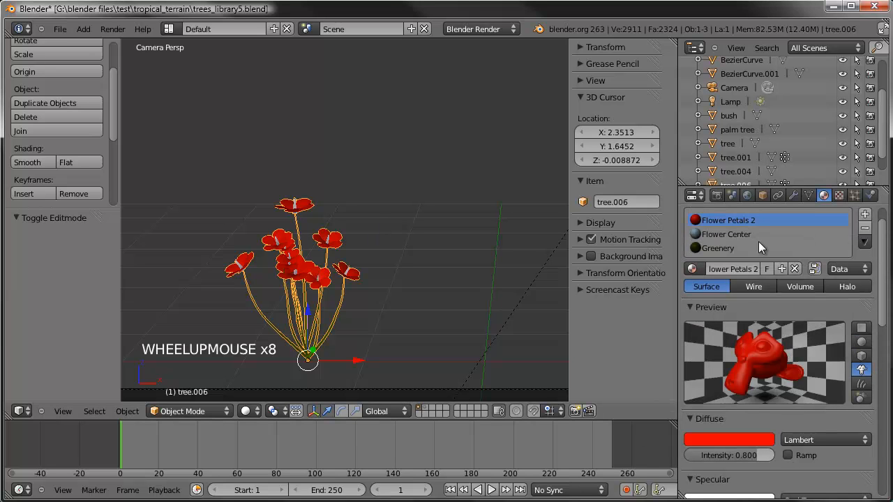
{"action": "left_click", "coordinate": [729, 248]}
{"action": "left_click", "coordinate": [745, 234]}
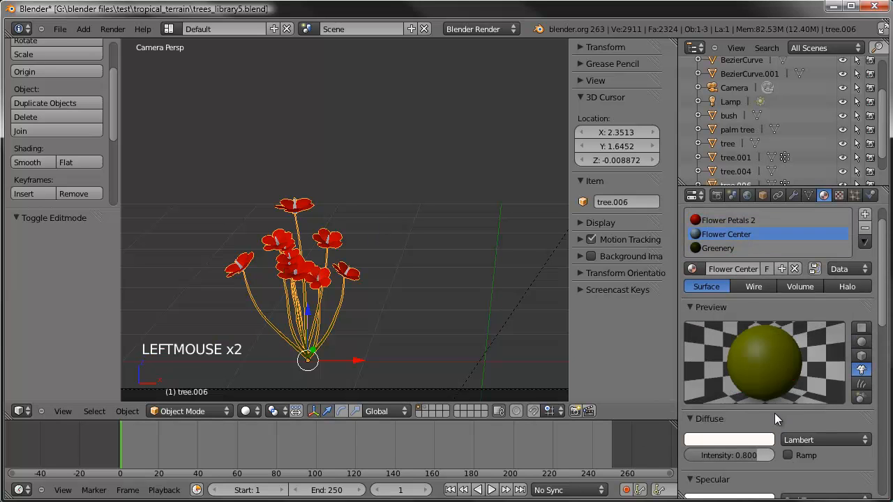
{"action": "left_click", "coordinate": [741, 440]}
{"action": "left_click_drag", "start_coordinate": [703, 290], "coordinate": [677, 335]}
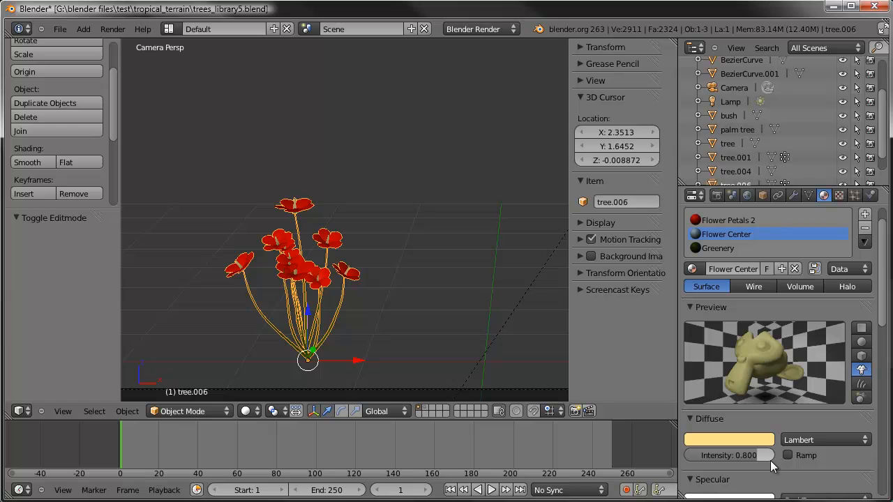
{"action": "scroll", "coordinate": [770, 460], "scroll_direction": "down", "scroll_amount": 4}
{"action": "scroll", "coordinate": [753, 427], "scroll_direction": "down", "scroll_amount": 7}
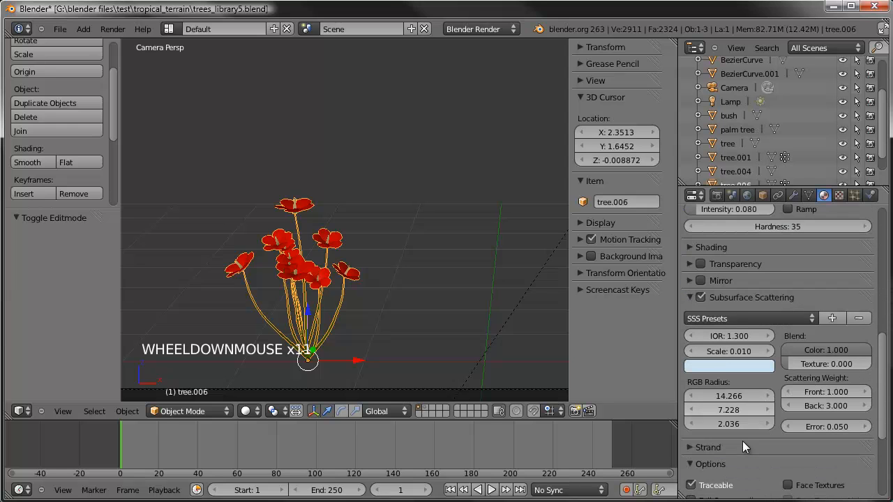
{"action": "left_click", "coordinate": [720, 365]}
{"action": "left_click_drag", "start_coordinate": [696, 236], "coordinate": [690, 245]}
{"action": "scroll", "coordinate": [768, 423], "scroll_direction": "up", "scroll_amount": 4}
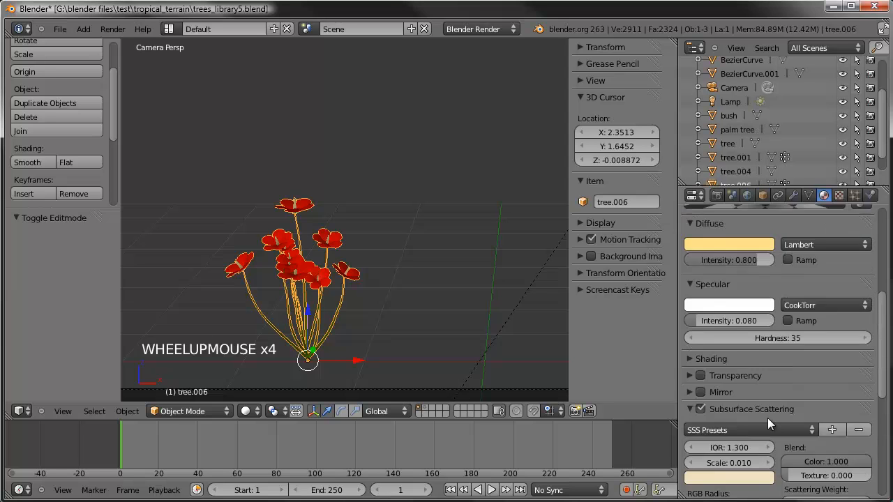
{"action": "scroll", "coordinate": [767, 422], "scroll_direction": "up", "scroll_amount": 4}
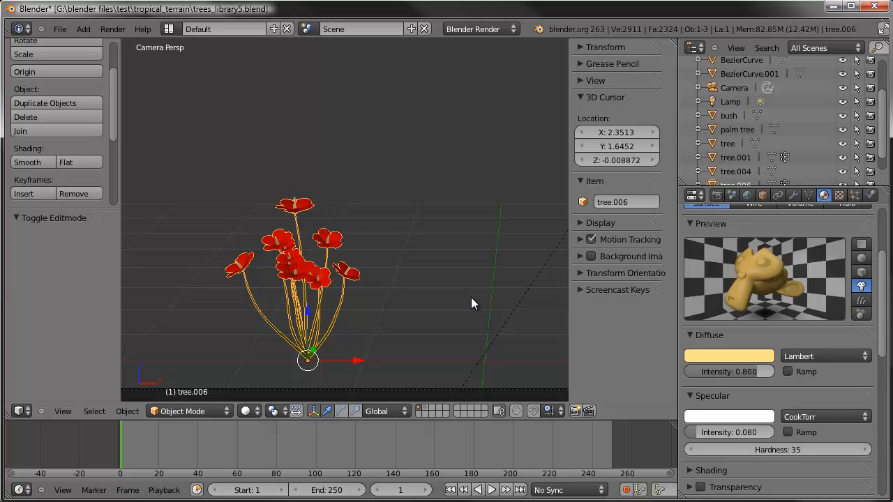
Move the red flower plant to the second layer and display that layer
{"action": "key", "text": "a"}
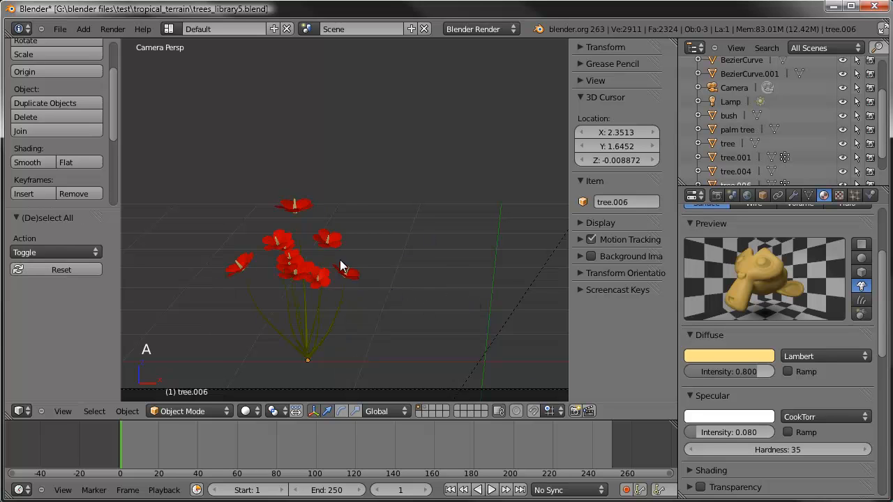
{"action": "right_click", "coordinate": [334, 262]}
{"action": "key", "text": "m"}
{"action": "key", "text": "m"}
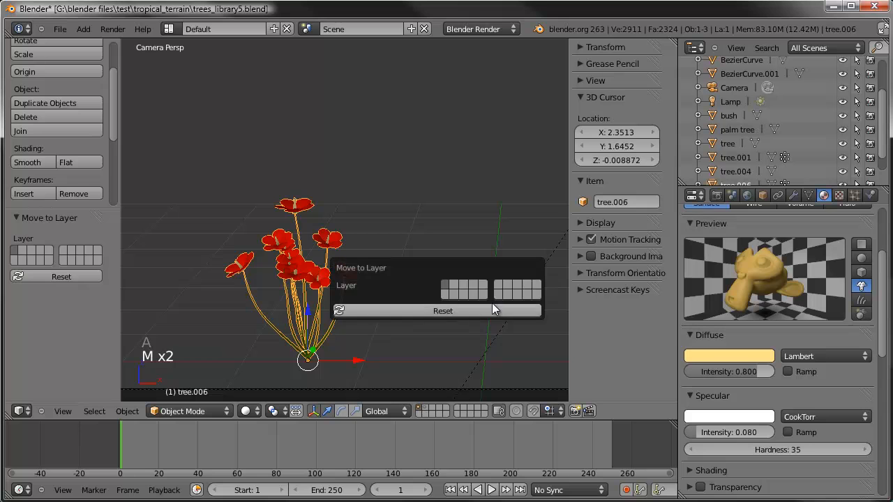
{"action": "left_click", "coordinate": [452, 286]}
{"action": "left_click", "coordinate": [425, 408]}
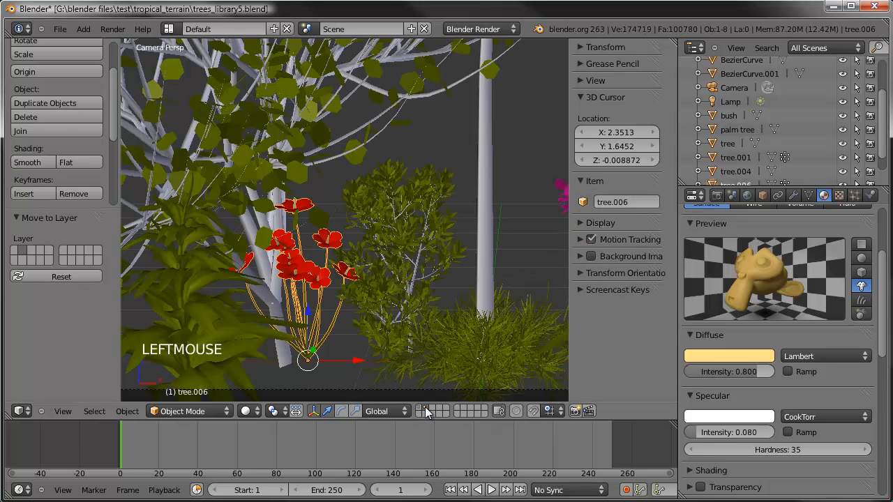
Review the plants on the second layer by selecting the palm tree, the large tree, the leafy plant at its base and the bush
{"action": "scroll", "coordinate": [398, 245], "scroll_direction": "down", "scroll_amount": 8}
{"action": "scroll", "coordinate": [394, 223], "scroll_direction": "down", "scroll_amount": 3}
{"action": "middle_click_drag", "start_coordinate": [407, 183], "coordinate": [399, 222], "text": "shift"}
{"action": "scroll", "coordinate": [402, 225], "scroll_direction": "up", "scroll_amount": 3}
{"action": "key", "text": "a"}
{"action": "right_click", "coordinate": [403, 224]}
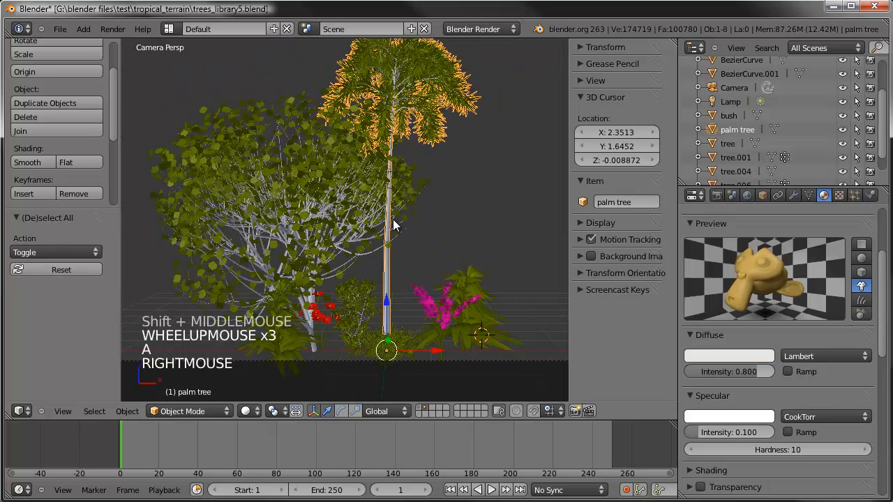
{"action": "right_click", "coordinate": [292, 309], "text": "shift"}
{"action": "right_click", "coordinate": [293, 335], "text": "shift"}
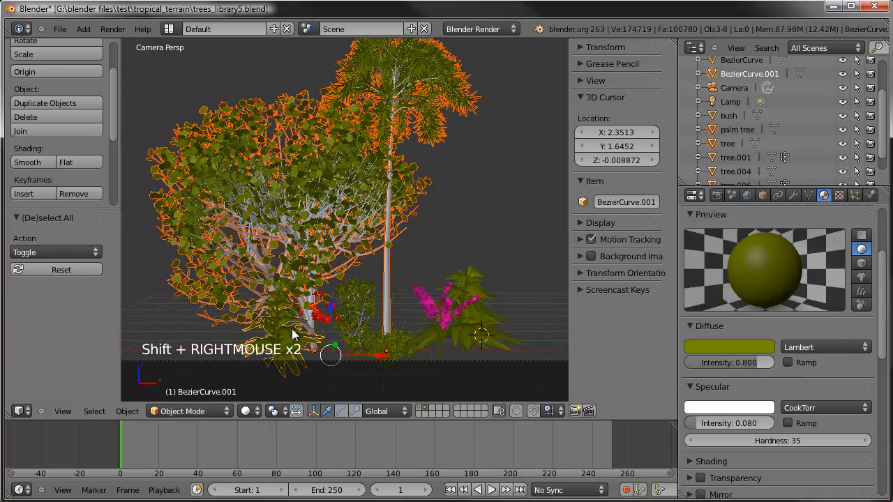
{"action": "right_click", "coordinate": [384, 347], "text": "shift"}
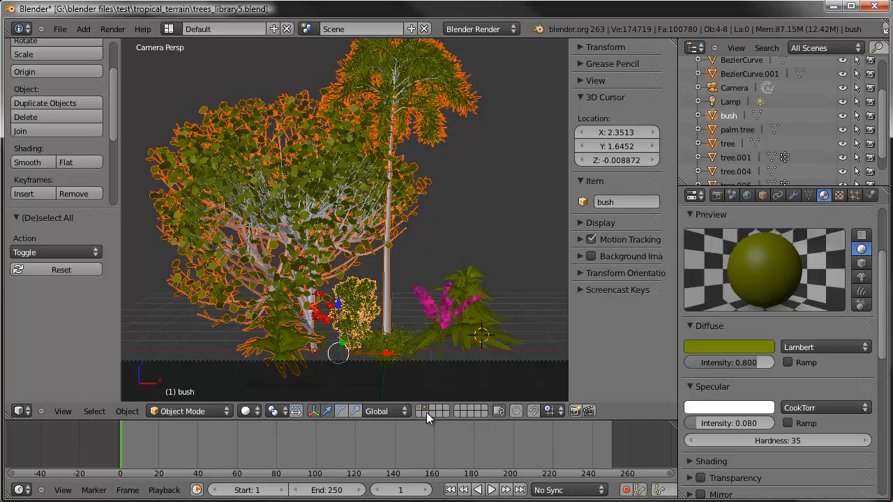
Display only the empty first layer with the whole camera frame in view
{"action": "left_click", "coordinate": [448, 409]}
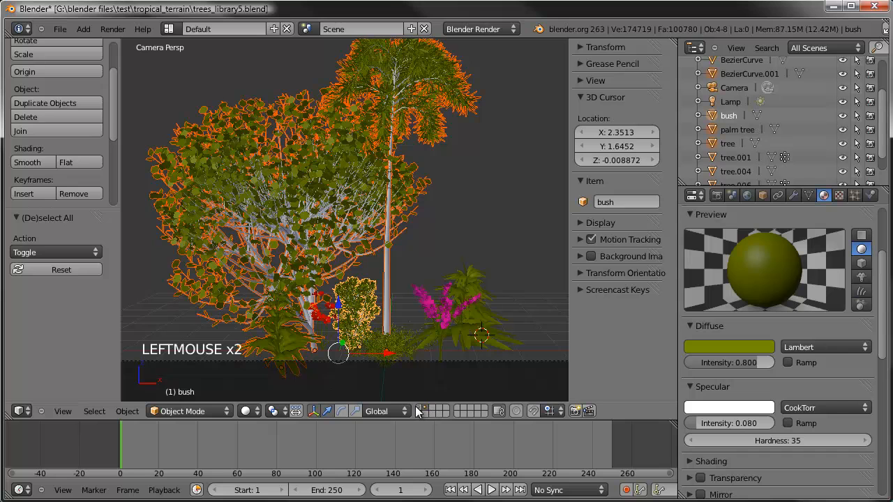
{"action": "left_click", "coordinate": [419, 410]}
{"action": "scroll", "coordinate": [381, 212], "scroll_direction": "down", "scroll_amount": 3}
{"action": "middle_click_drag", "start_coordinate": [379, 204], "coordinate": [351, 255], "text": "shift"}
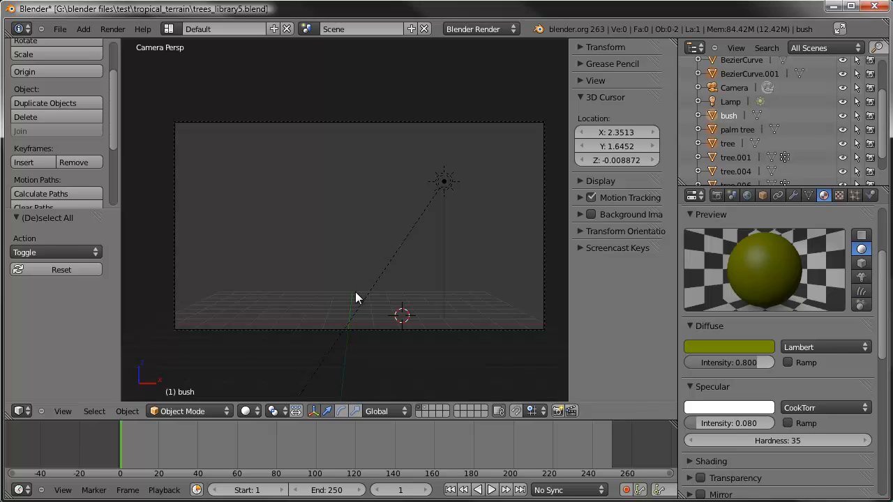
{"action": "key", "text": "shift+a"}
{"action": "mouse_move", "coordinate": [340, 294]}
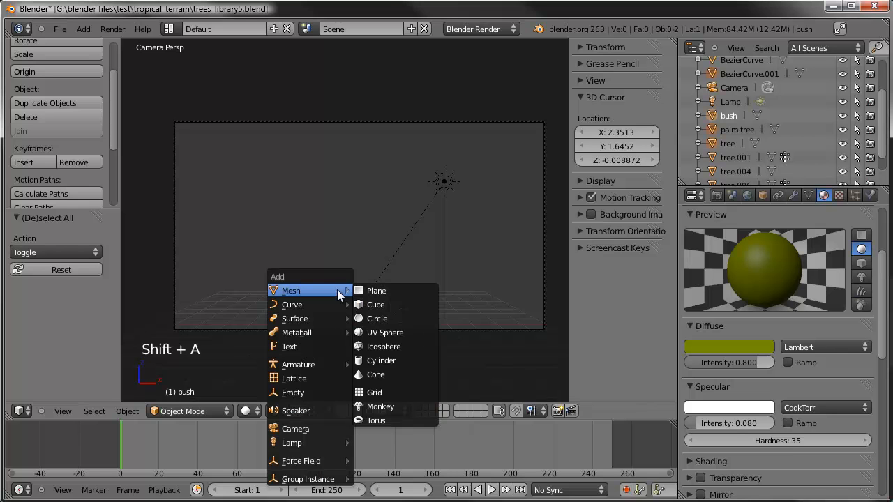
{"action": "left_click", "coordinate": [393, 301]}
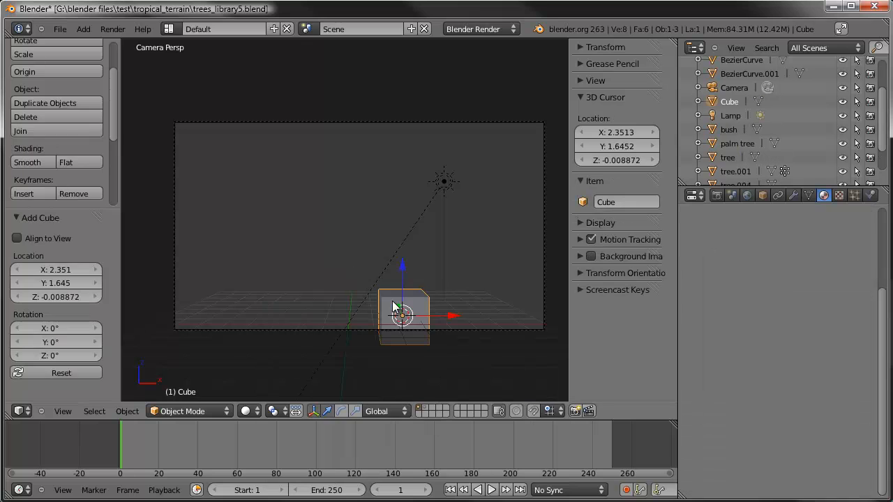
{"action": "key", "text": "Delete"}
{"action": "left_click", "coordinate": [392, 301]}
Add an icosphere mesh at the 3D cursor on the empty layer
{"action": "key", "text": "shift+a"}
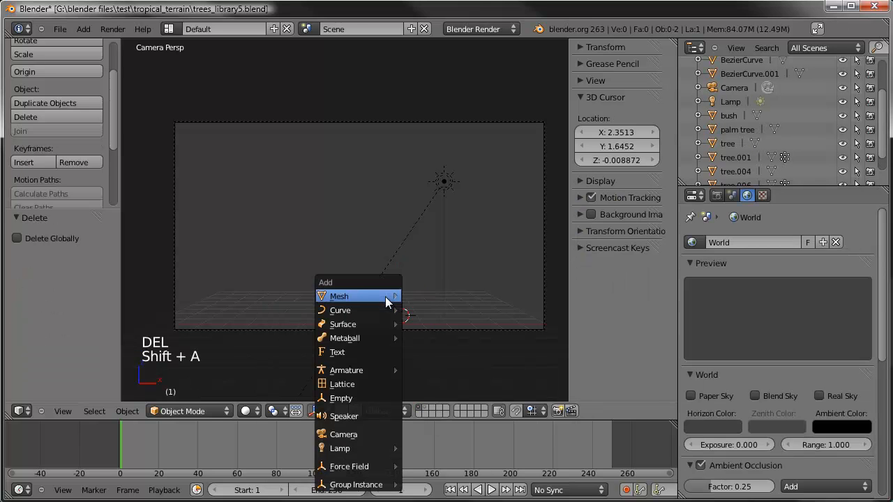
{"action": "mouse_move", "coordinate": [388, 298]}
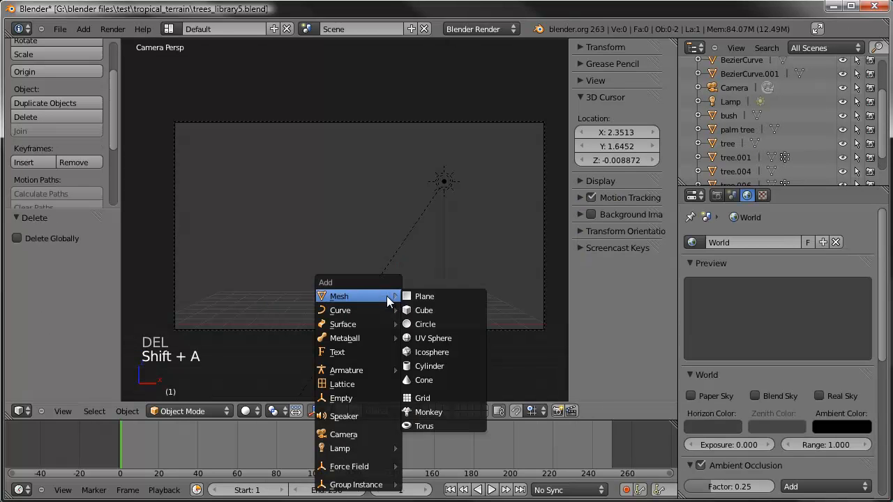
{"action": "left_click", "coordinate": [435, 354]}
{"action": "scroll", "coordinate": [432, 349], "scroll_direction": "up", "scroll_amount": 3}
{"action": "middle_click_drag", "start_coordinate": [433, 349], "coordinate": [362, 221], "text": "shift"}
{"action": "scroll", "coordinate": [362, 221], "scroll_direction": "down", "scroll_amount": 1}
{"action": "scroll", "coordinate": [366, 251], "scroll_direction": "up", "scroll_amount": 7}
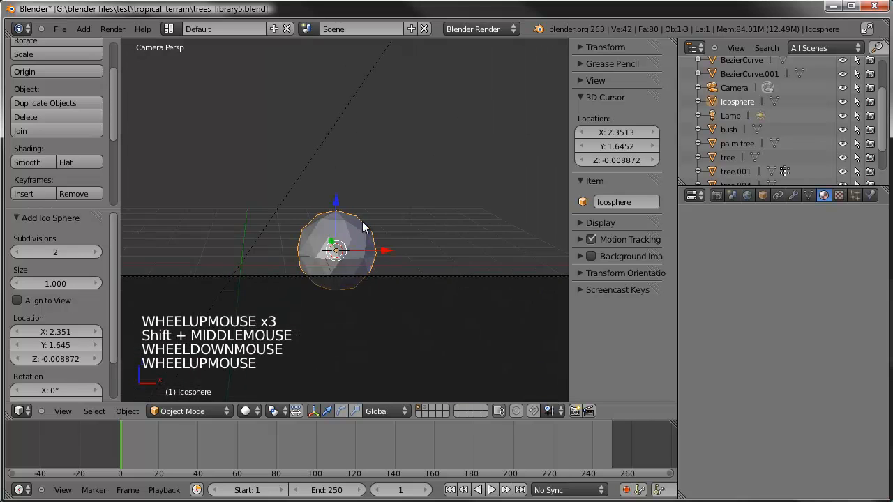
{"action": "scroll", "coordinate": [374, 280], "scroll_direction": "up", "scroll_amount": 1}
{"action": "middle_click_drag", "start_coordinate": [374, 281], "coordinate": [426, 259], "text": "shift"}
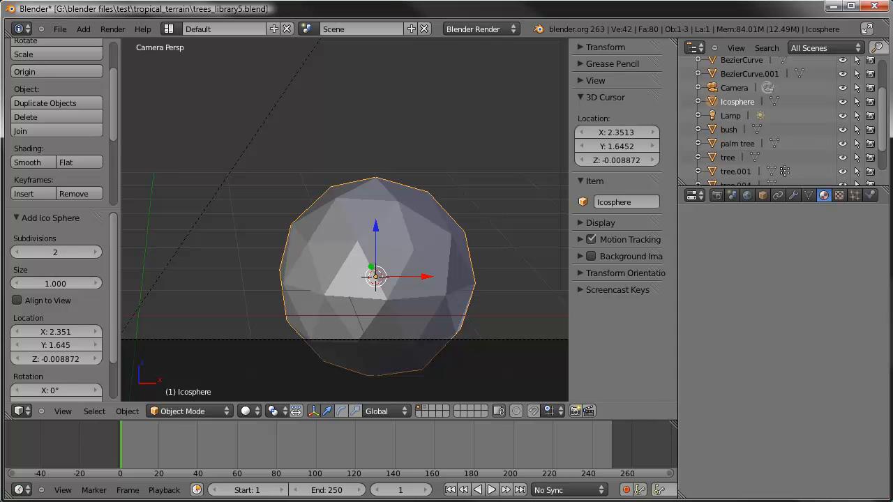
Try higher subdivision levels on the icosphere, return it to 2 subdivisions and shade it smooth
{"action": "left_click", "coordinate": [96, 252]}
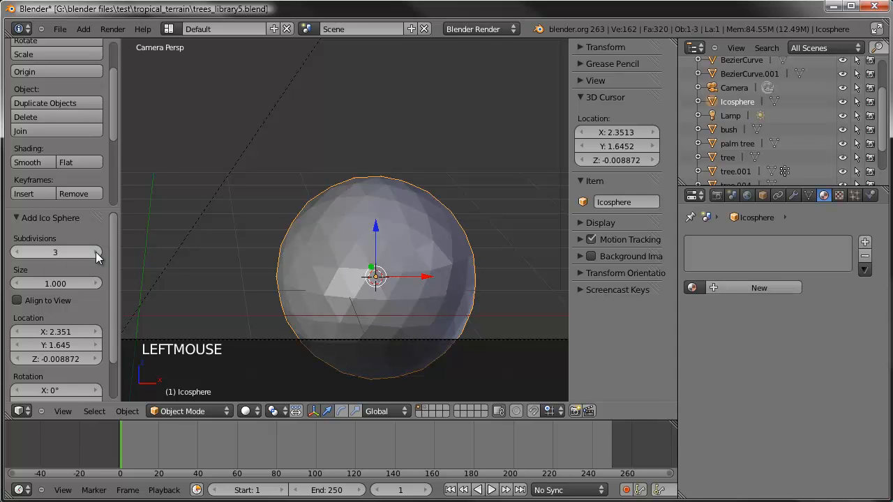
{"action": "left_click", "coordinate": [96, 253]}
{"action": "left_click", "coordinate": [14, 251]}
{"action": "left_click", "coordinate": [14, 252]}
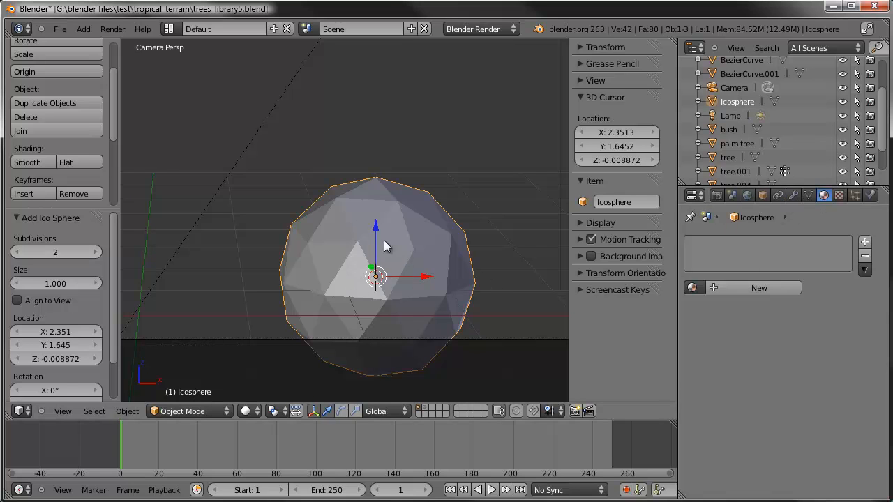
{"action": "left_click", "coordinate": [28, 163]}
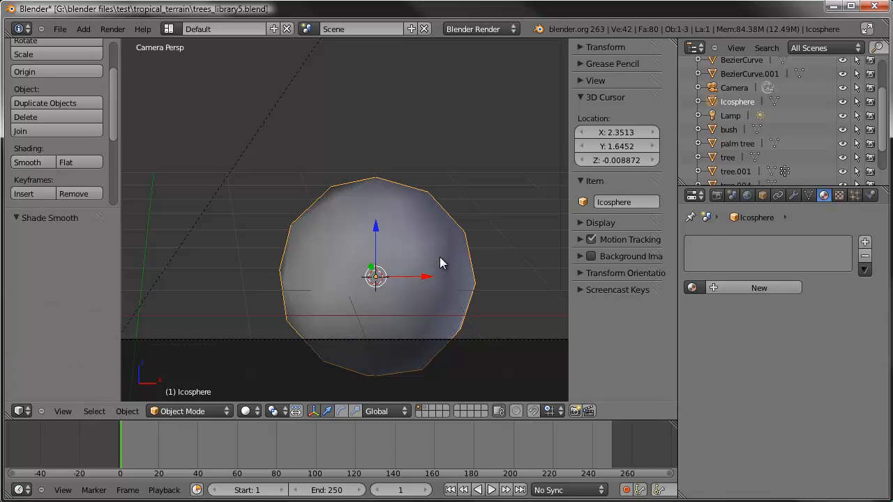
Open the icosphere for mesh editing in front view and deselect all its vertices
{"action": "key", "text": "Tab"}
{"action": "key", "text": "KP_1"}
{"action": "scroll", "coordinate": [439, 257], "scroll_direction": "down", "scroll_amount": 2}
{"action": "scroll", "coordinate": [434, 256], "scroll_direction": "down", "scroll_amount": 2}
{"action": "middle_click_drag", "start_coordinate": [434, 255], "coordinate": [347, 96], "text": "shift"}
{"action": "scroll", "coordinate": [352, 133], "scroll_direction": "up", "scroll_amount": 5}
{"action": "middle_click_drag", "start_coordinate": [363, 183], "coordinate": [463, 276], "text": "shift"}
{"action": "key", "text": "a"}
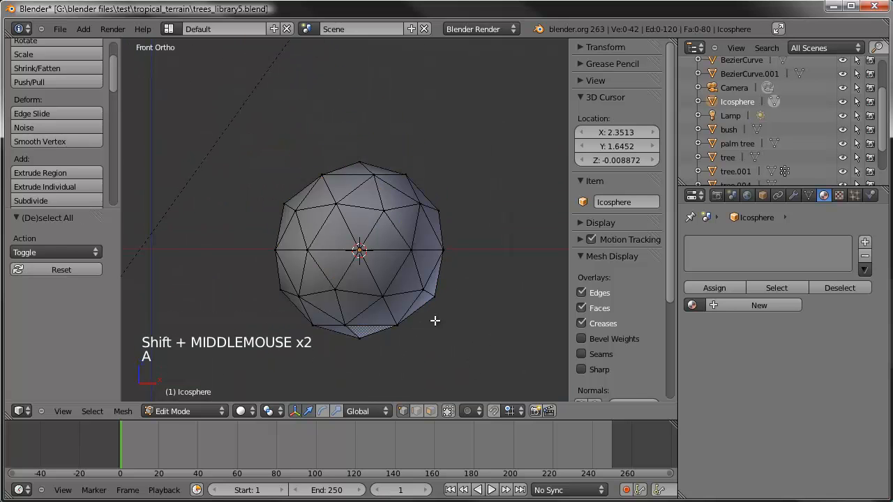
Turn on proportional editing and circle-select the vertices of the icosphere's lower part in front view
{"action": "left_click", "coordinate": [467, 411]}
{"action": "left_click", "coordinate": [479, 364]}
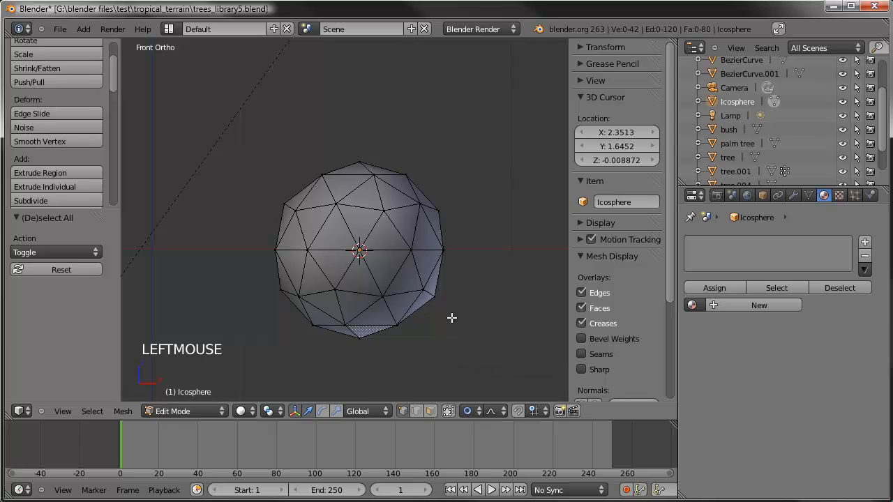
{"action": "key", "text": "c"}
{"action": "scroll", "coordinate": [446, 307], "scroll_direction": "down", "scroll_amount": 4}
{"action": "mouse_move", "coordinate": [449, 309]}
{"action": "left_mouse_down"}
{"action": "mouse_move", "coordinate": [419, 323]}
{"action": "mouse_move", "coordinate": [308, 328]}
{"action": "left_mouse_up"}
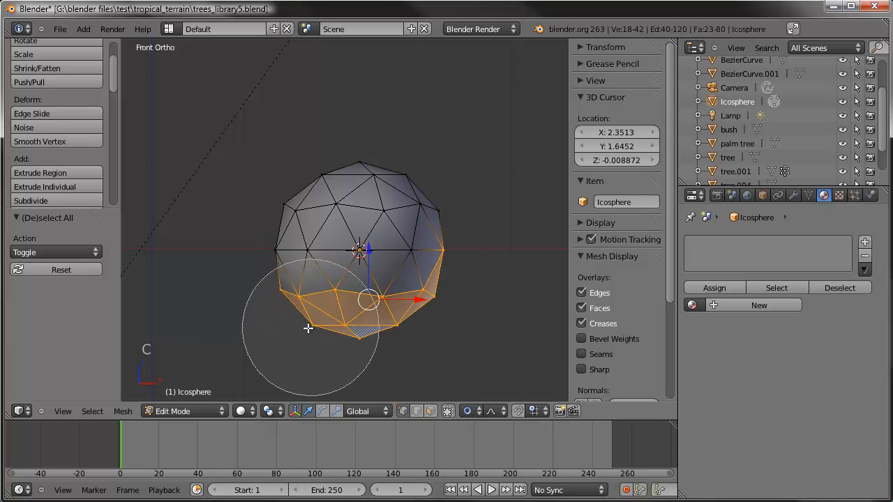
{"action": "key", "text": "a"}
{"action": "key", "text": "c"}
{"action": "mouse_move", "coordinate": [429, 304]}
{"action": "left_mouse_down"}
{"action": "mouse_move", "coordinate": [370, 332]}
{"action": "mouse_move", "coordinate": [346, 323]}
{"action": "left_mouse_up"}
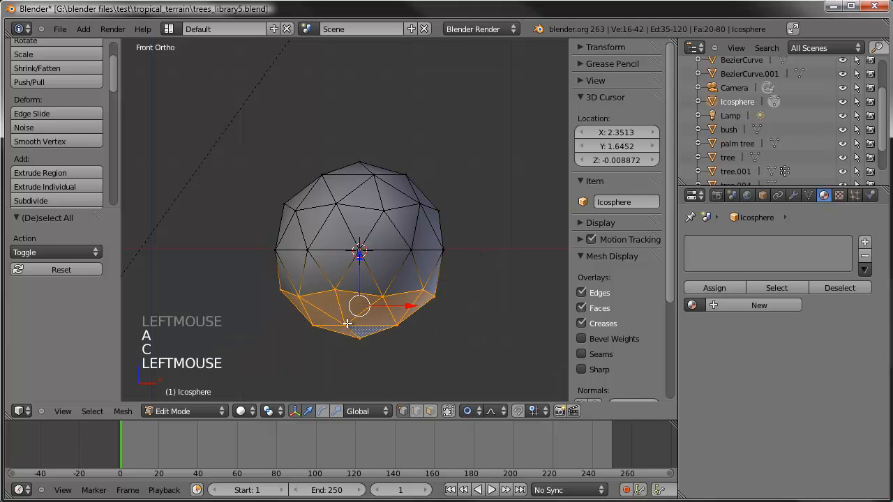
Scale the selected lower vertices by about 1.02, and squash them along Z to about 0.80 with a wider proportional falloff
{"action": "key", "text": "s"}
{"action": "key", "text": "s"}
{"action": "left_click", "coordinate": [545, 203]}
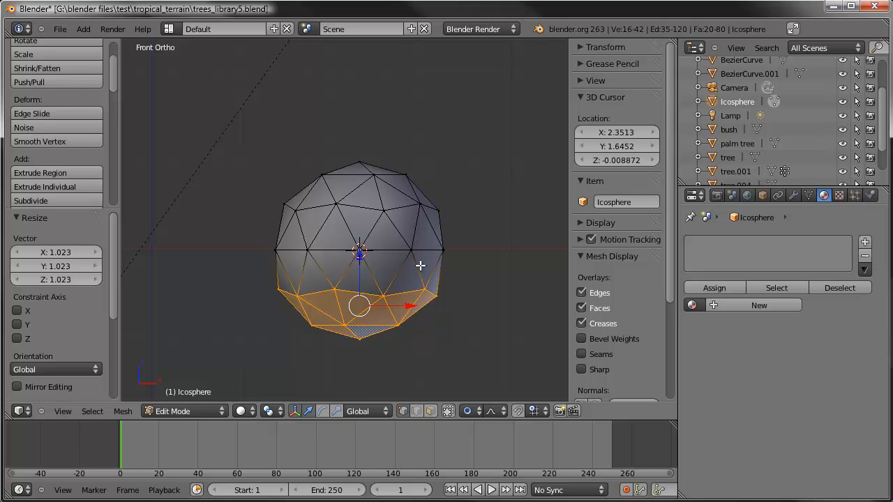
{"action": "key", "text": "s"}
{"action": "key", "text": "z"}
{"action": "key", "text": "o"}
{"action": "scroll", "coordinate": [475, 221], "scroll_direction": "down", "scroll_amount": 5}
{"action": "left_click", "coordinate": [475, 221]}
Enlarge the selected lower vertices uniformly with a larger falloff so that the sphere's lower half widens
{"action": "key", "text": "s"}
{"action": "key", "text": "s"}
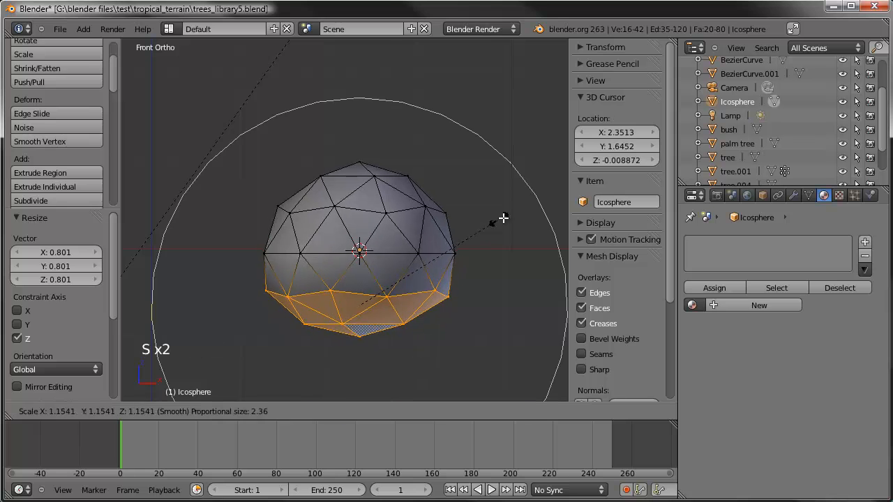
{"action": "scroll", "coordinate": [544, 206], "scroll_direction": "down", "scroll_amount": 3}
{"action": "left_click", "coordinate": [547, 205]}
Squash the shape along Z to about 0.80 with a wide falloff, and raise it along Z by about 0.37
{"action": "key", "text": "s"}
{"action": "key", "text": "s"}
{"action": "scroll", "coordinate": [527, 181], "scroll_direction": "down", "scroll_amount": 2}
{"action": "scroll", "coordinate": [527, 174], "scroll_direction": "down", "scroll_amount": 5}
{"action": "left_click", "coordinate": [505, 192]}
{"action": "key", "text": "g"}
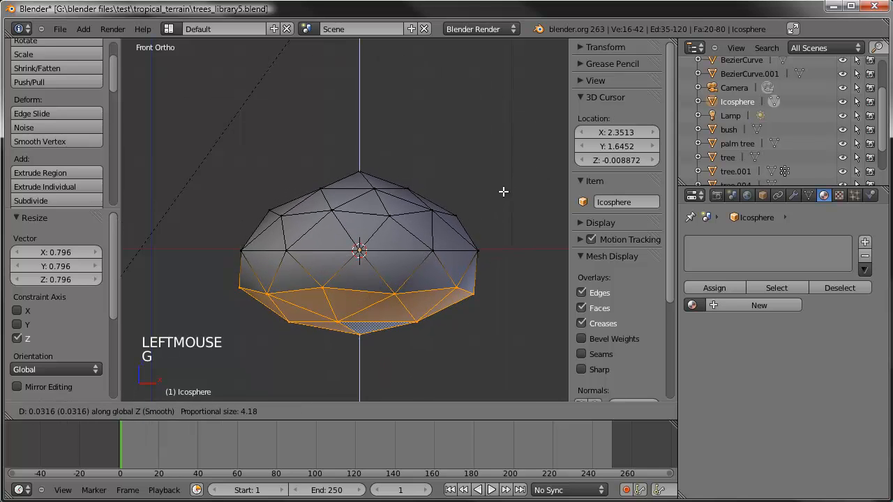
{"action": "scroll", "coordinate": [504, 165], "scroll_direction": "up", "scroll_amount": 1}
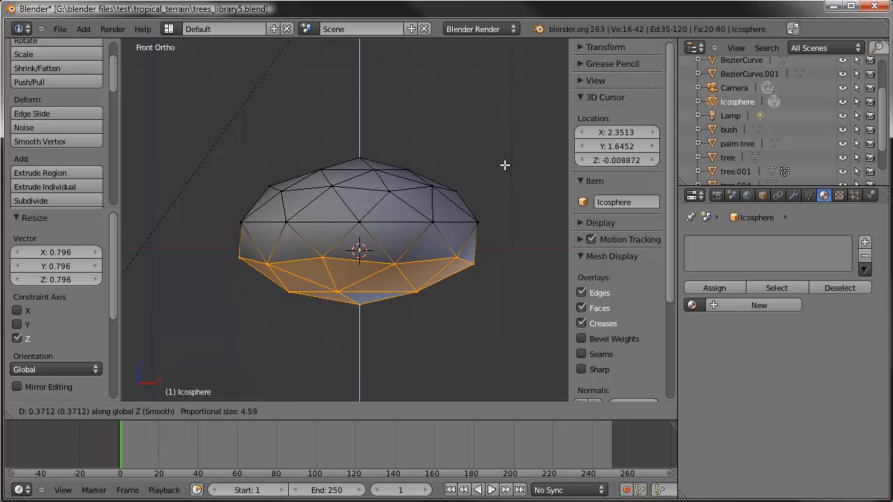
{"action": "left_click", "coordinate": [504, 164]}
Select only the six lowest vertices and flatten them along Z to about 0.25 with a smaller falloff
{"action": "key", "text": "a"}
{"action": "key", "text": "c"}
{"action": "left_click_drag", "start_coordinate": [425, 340], "coordinate": [295, 341]}
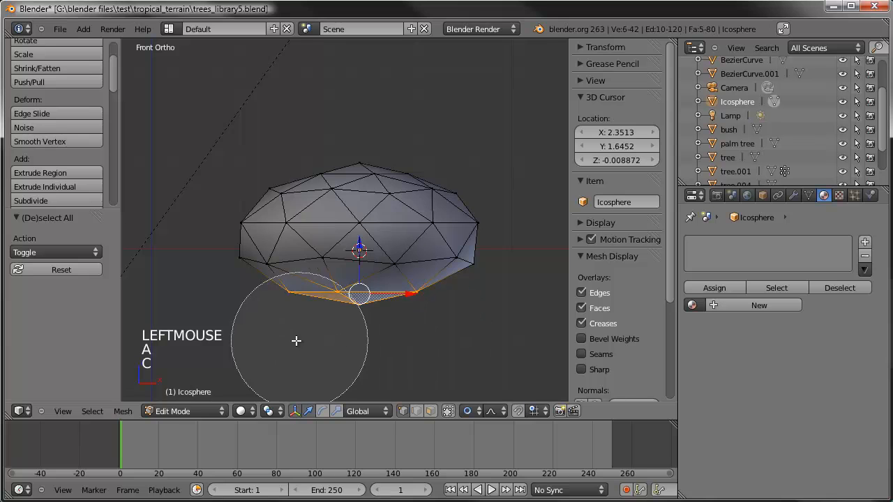
{"action": "key", "text": "s"}
{"action": "key", "text": "s"}
{"action": "key", "text": "z"}
{"action": "scroll", "coordinate": [482, 189], "scroll_direction": "up", "scroll_amount": 10}
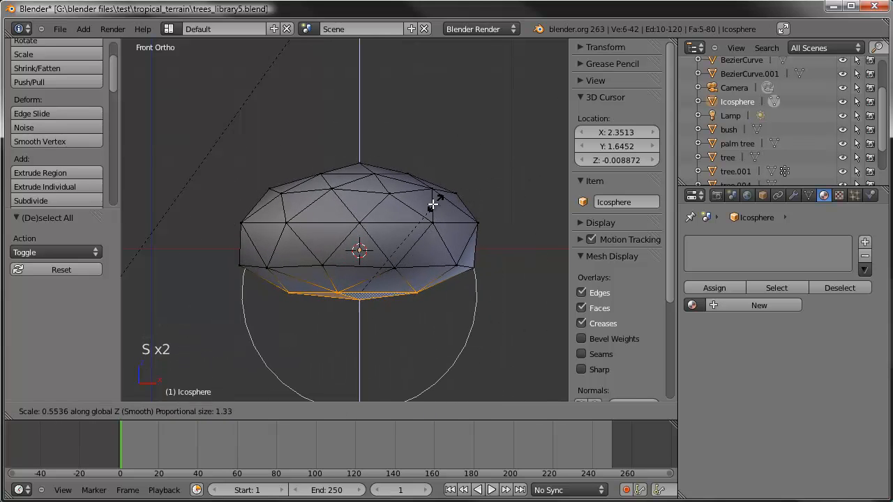
{"action": "left_click", "coordinate": [400, 243]}
Raise the flattened bottom vertices along Z by about 0.39 with a falloff size of about 2.14
{"action": "key", "text": "g"}
{"action": "scroll", "coordinate": [395, 236], "scroll_direction": "down", "scroll_amount": 2}
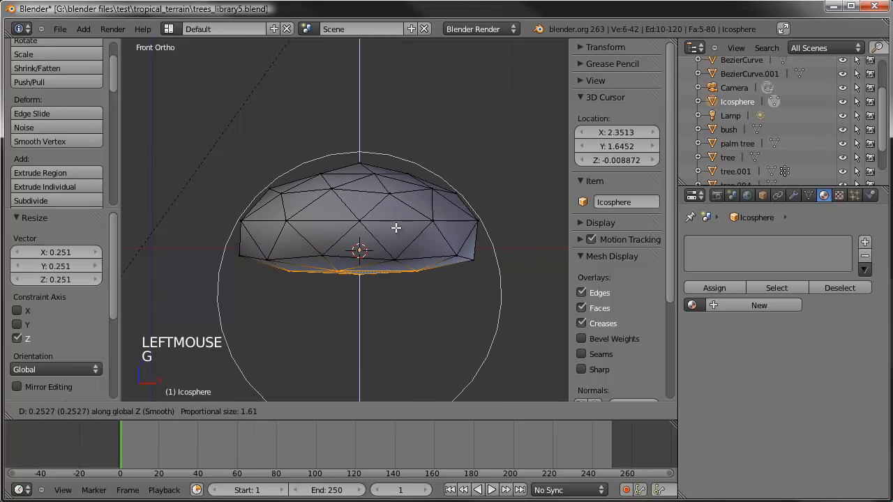
{"action": "scroll", "coordinate": [397, 215], "scroll_direction": "down", "scroll_amount": 3}
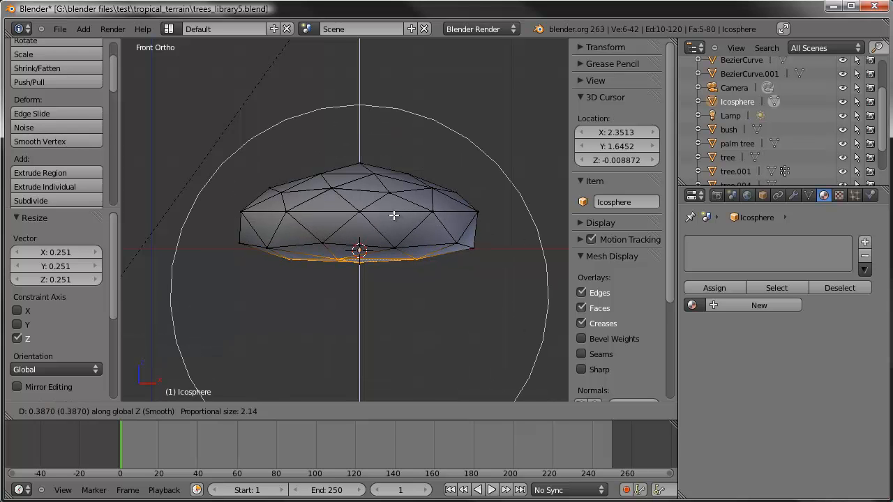
{"action": "left_click", "coordinate": [397, 214]}
In top view, select the whole mesh and narrow it along Y to about three quarters of its size
{"action": "key", "text": "Tab"}
{"action": "middle_click_drag", "start_coordinate": [478, 182], "coordinate": [412, 198]}
{"action": "key", "text": "KP_Decimal"}
{"action": "middle_click_drag", "start_coordinate": [485, 194], "coordinate": [507, 278]}
{"action": "key", "text": "KP_7"}
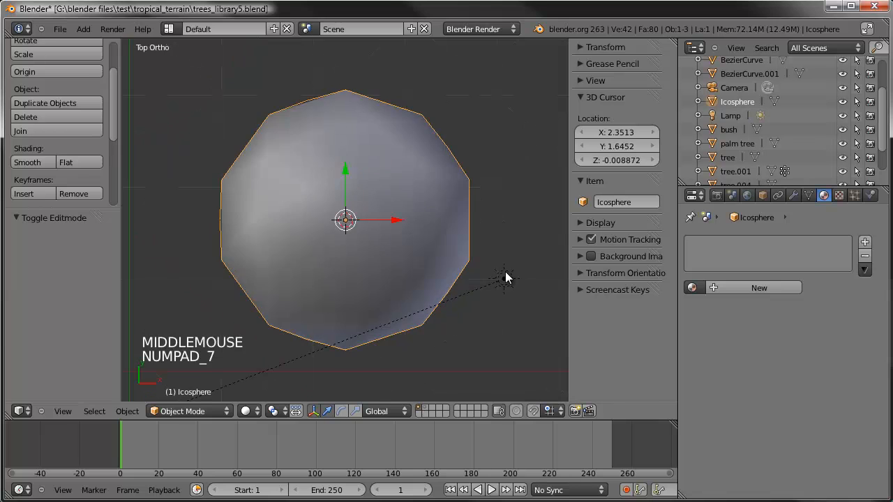
{"action": "key", "text": "Tab"}
{"action": "key", "text": "a"}
{"action": "key", "text": "a"}
{"action": "key", "text": "a"}
{"action": "key", "text": "s"}
{"action": "key", "text": "x"}
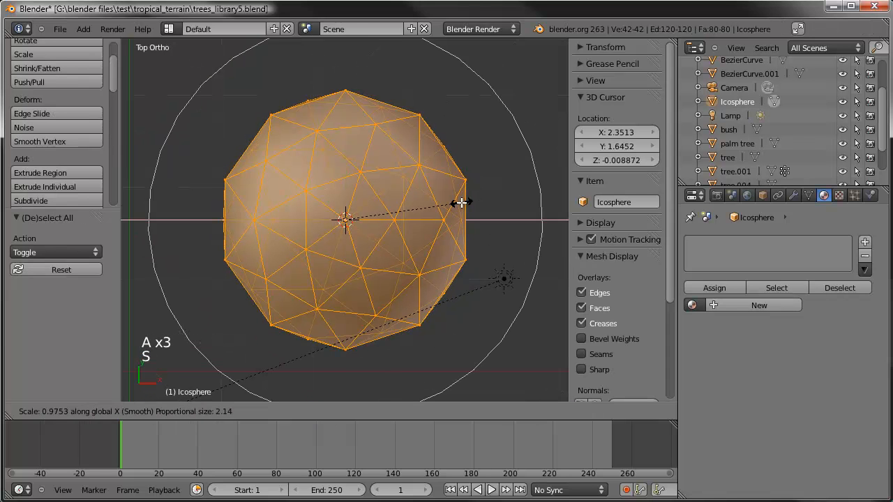
{"action": "key", "text": "y"}
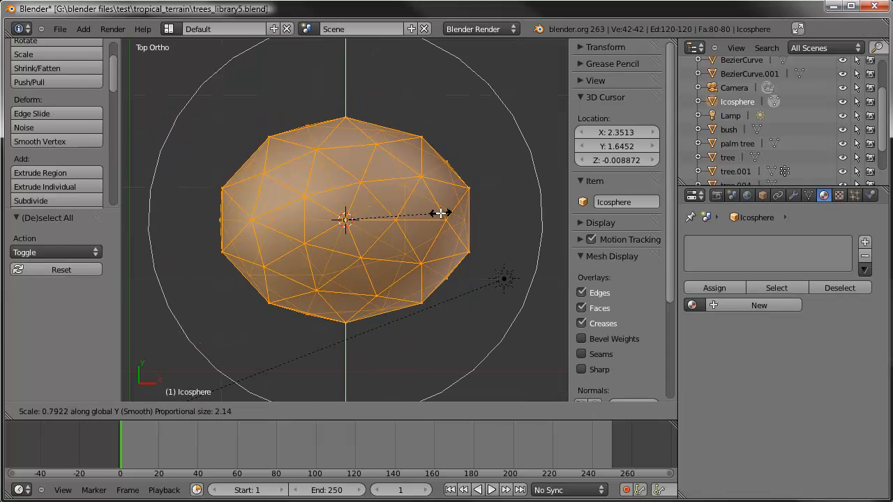
{"action": "left_click", "coordinate": [435, 216]}
Select the vertices at the mesh's -X end, move them slightly inward and scale them down to taper that end
{"action": "key", "text": "a"}
{"action": "key", "text": "c"}
{"action": "left_click", "coordinate": [240, 227]}
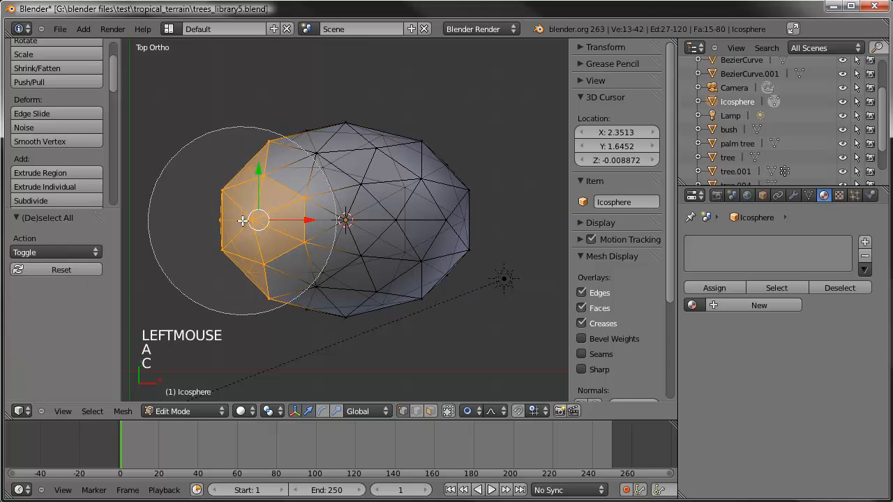
{"action": "right_click", "coordinate": [240, 228]}
{"action": "key", "text": "g"}
{"action": "left_click", "coordinate": [262, 233]}
{"action": "key", "text": "s"}
{"action": "left_click", "coordinate": [356, 192]}
{"action": "key", "text": "s"}
{"action": "scroll", "coordinate": [389, 194], "scroll_direction": "up", "scroll_amount": 6}
{"action": "left_click", "coordinate": [389, 194]}
Leave mesh editing and add a Subdivision Surface modifier to the icosphere
{"action": "key", "text": "Tab"}
{"action": "middle_click_drag", "start_coordinate": [419, 269], "coordinate": [434, 213]}
{"action": "left_click", "coordinate": [792, 194]}
{"action": "left_click", "coordinate": [748, 241]}
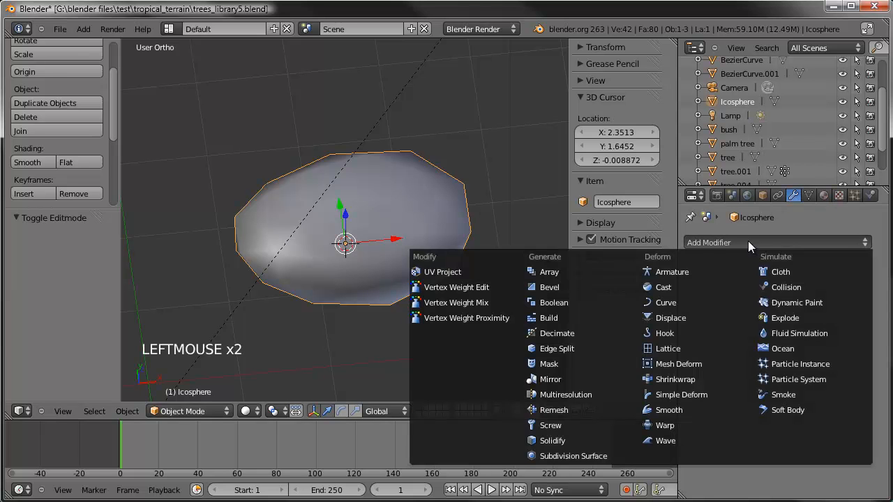
{"action": "left_click", "coordinate": [579, 454]}
Reopen the mesh for editing in front view and circle-select the vertices along its underside
{"action": "middle_click_drag", "start_coordinate": [475, 251], "coordinate": [374, 185]}
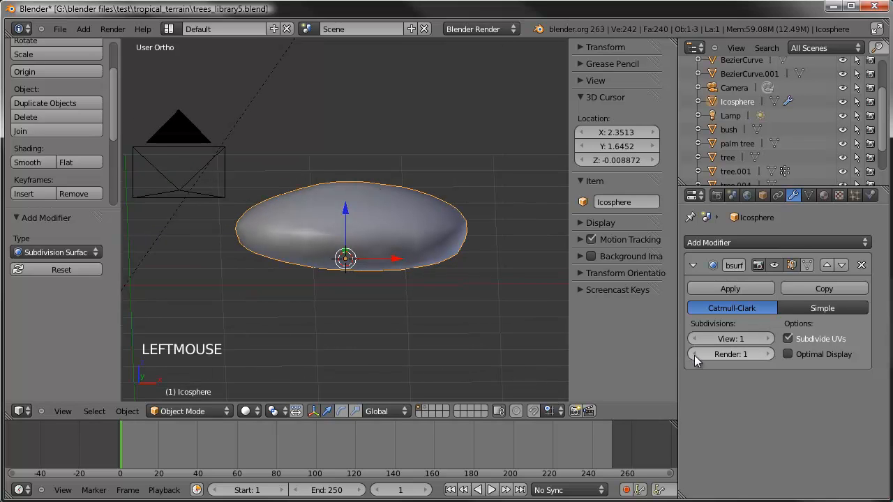
{"action": "middle_click_drag", "start_coordinate": [427, 248], "coordinate": [368, 232]}
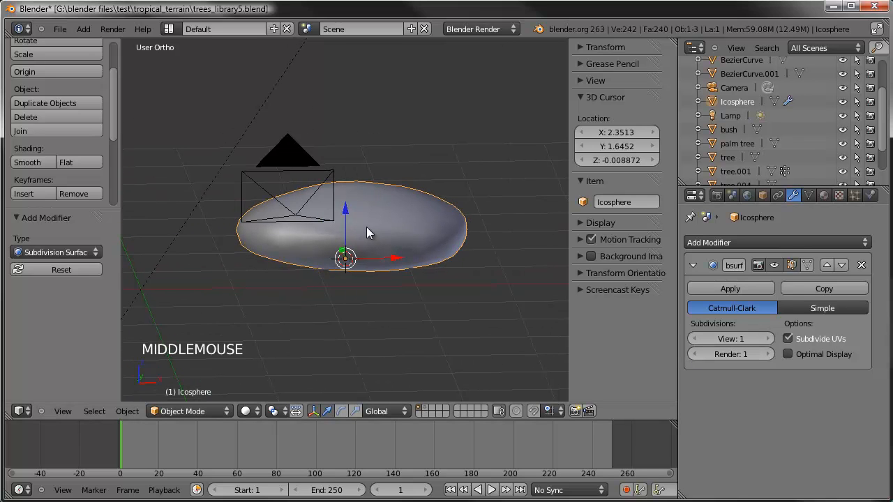
{"action": "key", "text": "KP_1"}
{"action": "key", "text": "Tab"}
{"action": "key", "text": "a"}
{"action": "key", "text": "a"}
{"action": "key", "text": "c"}
{"action": "scroll", "coordinate": [460, 282], "scroll_direction": "up", "scroll_amount": 8}
{"action": "left_click_drag", "start_coordinate": [461, 281], "coordinate": [239, 278]}
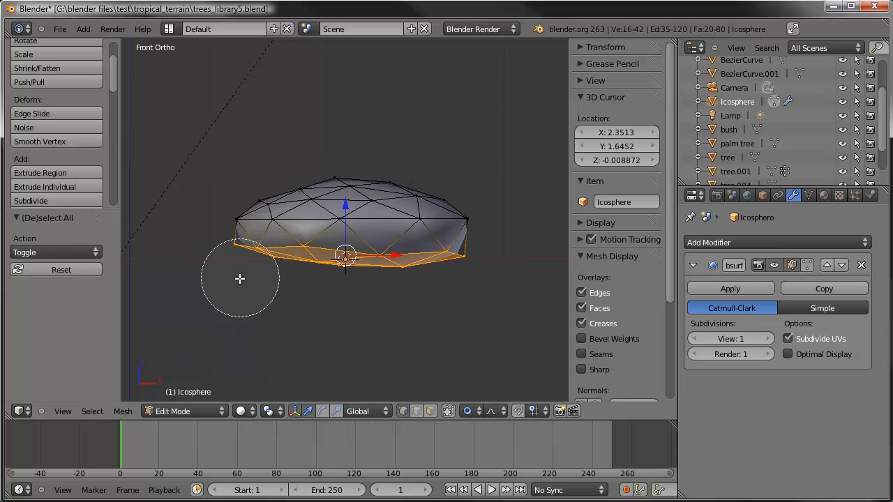
{"action": "key", "text": "Escape"}
Flatten the underside vertices along Z with a small proportional falloff and return to object mode
{"action": "key", "text": "s"}
{"action": "key", "text": "z"}
{"action": "scroll", "coordinate": [428, 205], "scroll_direction": "down", "scroll_amount": 4}
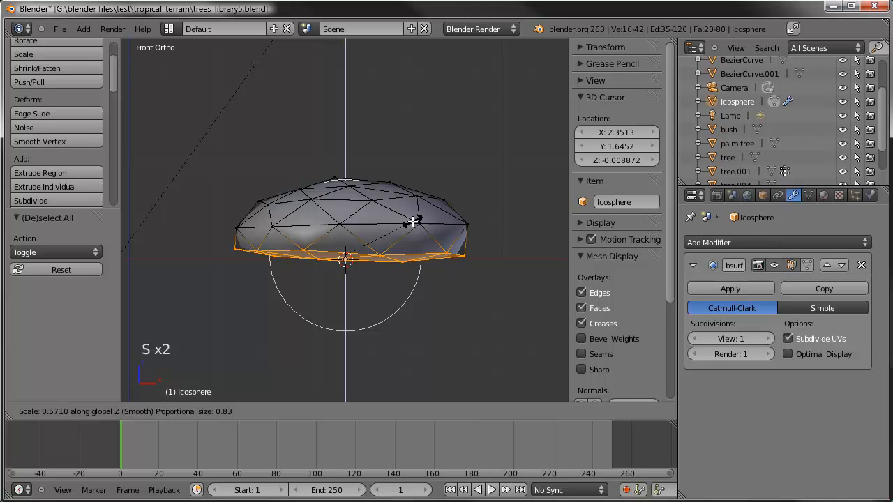
{"action": "left_click", "coordinate": [387, 229]}
{"action": "key", "text": "Tab"}
{"action": "middle_click_drag", "start_coordinate": [485, 214], "coordinate": [403, 258]}
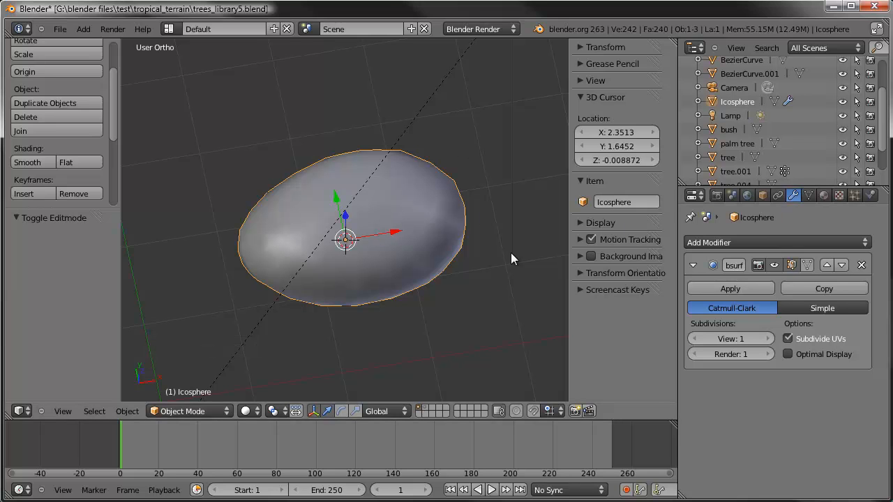
Create a new material on the icosphere and name it Stone
{"action": "left_click", "coordinate": [821, 197]}
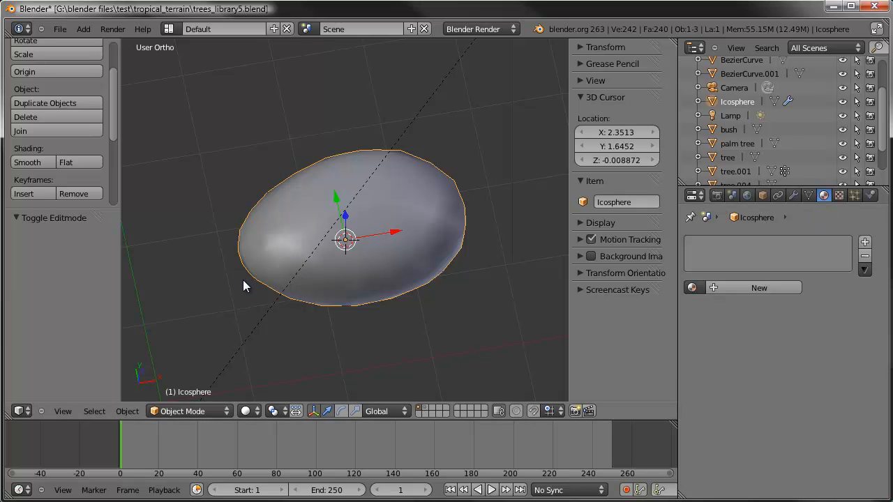
{"action": "middle_click_drag", "start_coordinate": [242, 283], "coordinate": [308, 236]}
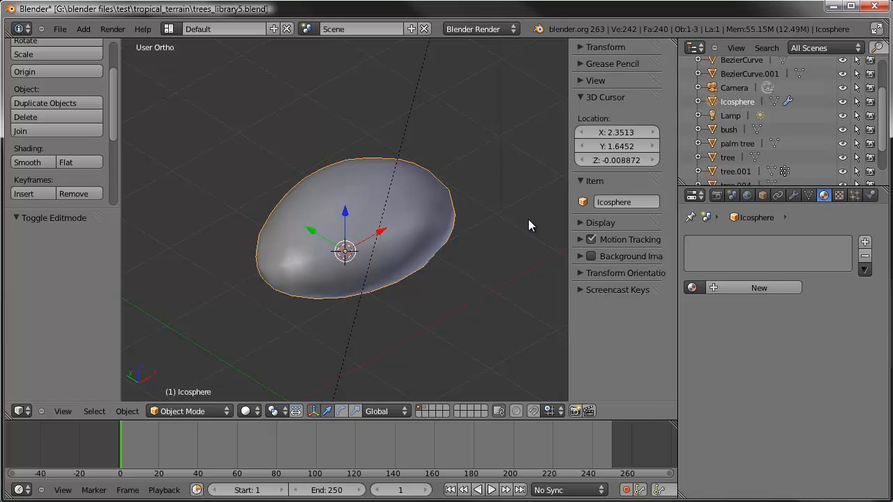
{"action": "middle_click_drag", "start_coordinate": [400, 251], "coordinate": [318, 265]}
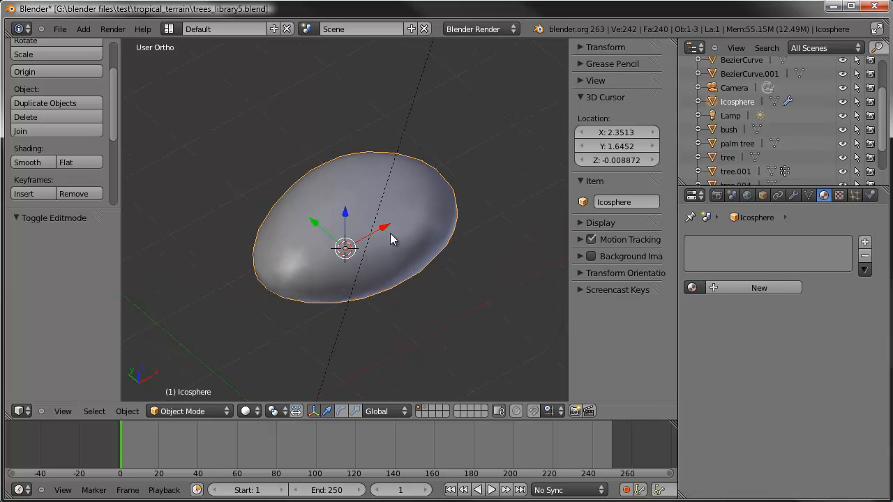
{"action": "middle_click_drag", "start_coordinate": [390, 233], "coordinate": [419, 222]}
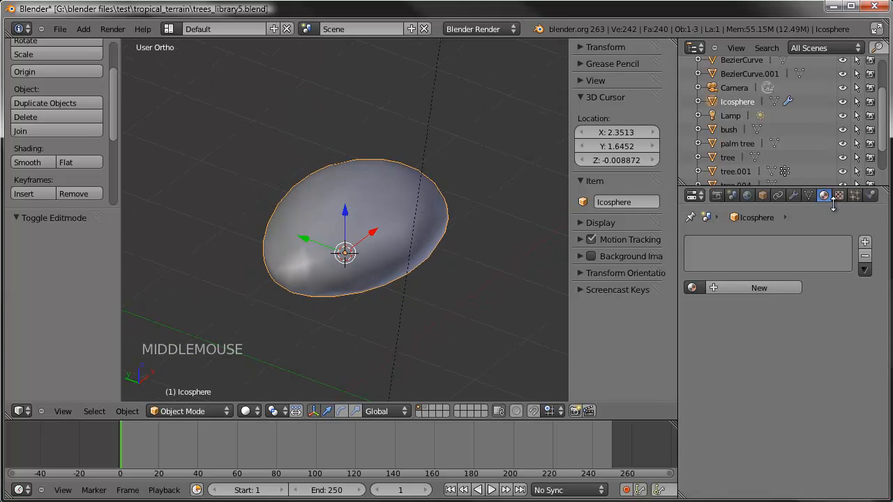
{"action": "double_click", "coordinate": [744, 286]}
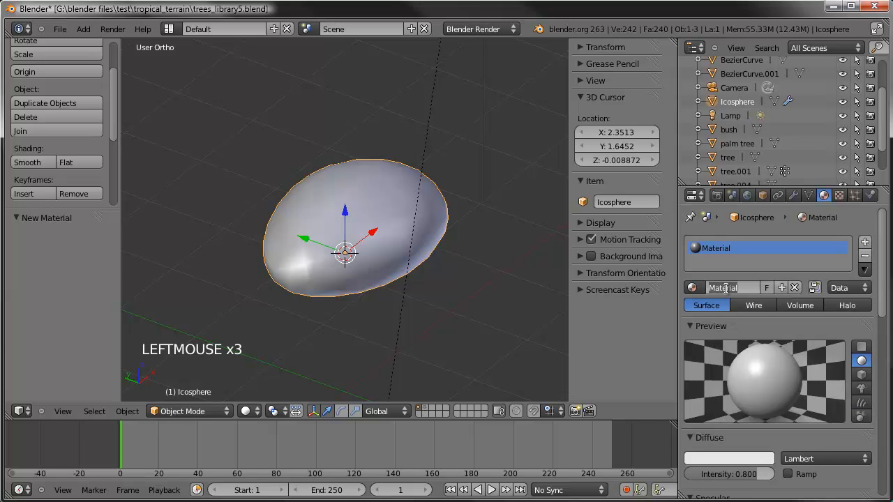
{"action": "type", "text": "Stone"}
{"action": "key", "text": "Return"}
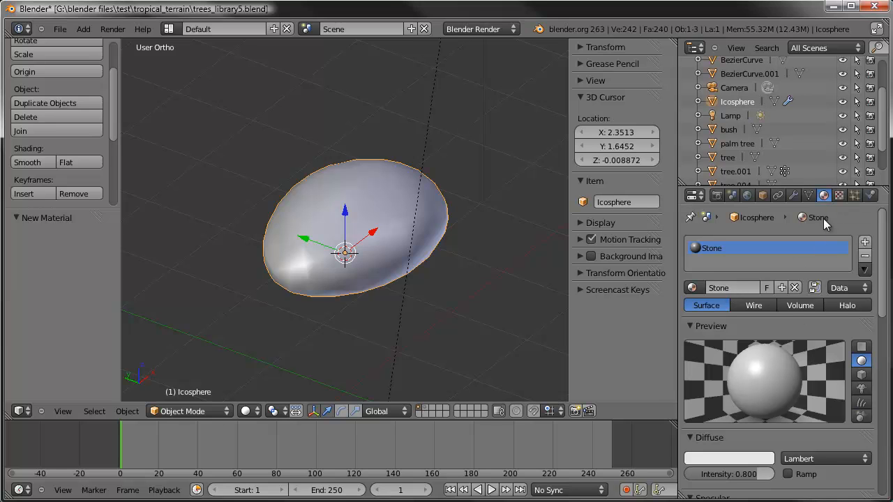
Set the Stone material's specular intensity to 0.15 and hardness to 20, with the monkey as its preview shape
{"action": "scroll", "coordinate": [755, 301], "scroll_direction": "down", "scroll_amount": 3}
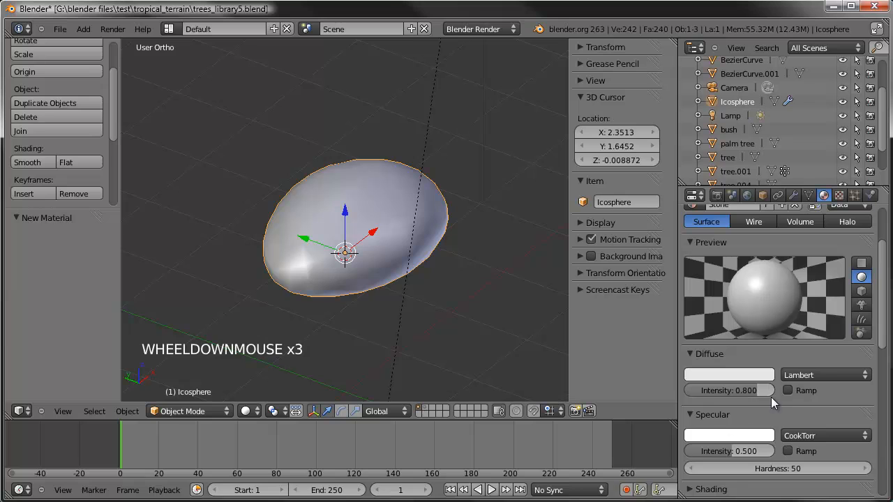
{"action": "left_click_drag", "start_coordinate": [726, 456], "coordinate": [695, 456]}
{"action": "left_click_drag", "start_coordinate": [776, 475], "coordinate": [658, 476]}
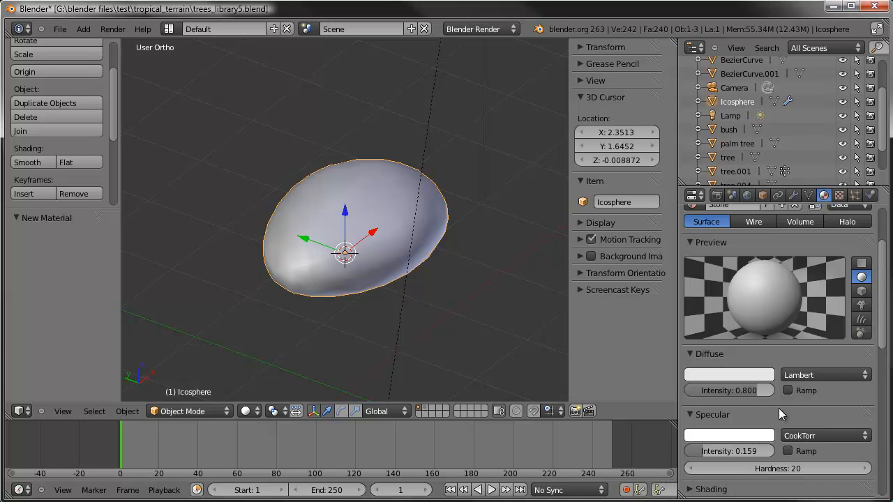
{"action": "left_click", "coordinate": [862, 305]}
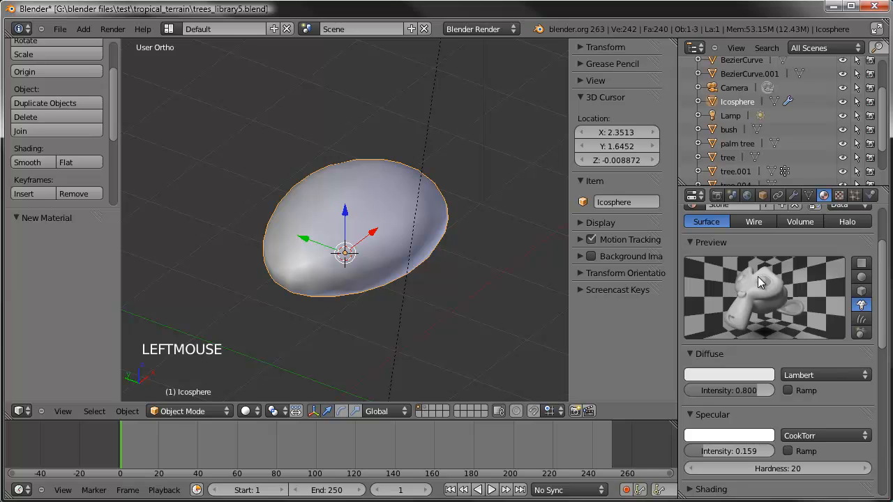
{"action": "left_click", "coordinate": [730, 451]}
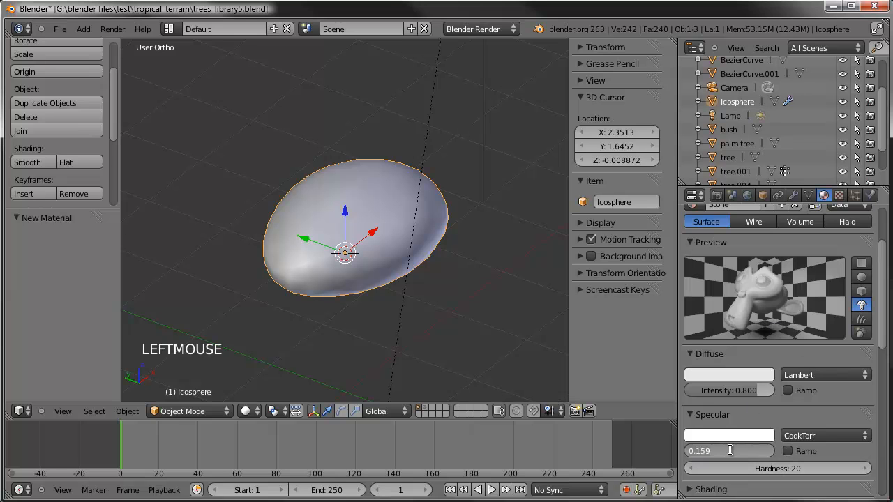
{"action": "type", "text": "0.15"}
{"action": "key", "text": "Return"}
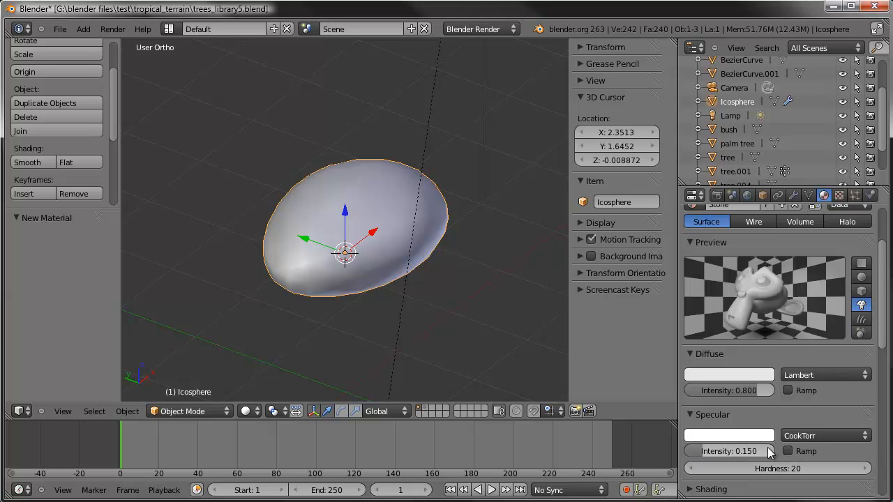
Add a new Clouds texture to the Stone material and preview texture and material together
{"action": "left_click", "coordinate": [840, 196]}
{"action": "left_click", "coordinate": [746, 342]}
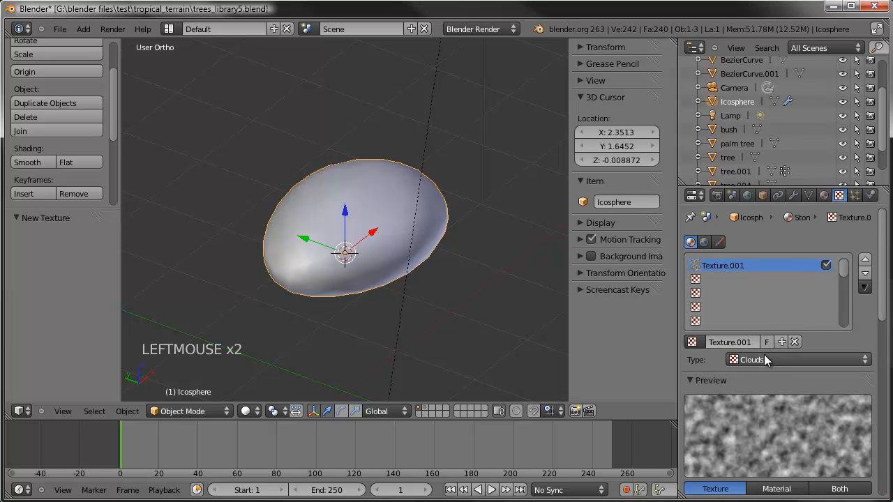
{"action": "scroll", "coordinate": [717, 382], "scroll_direction": "down", "scroll_amount": 6}
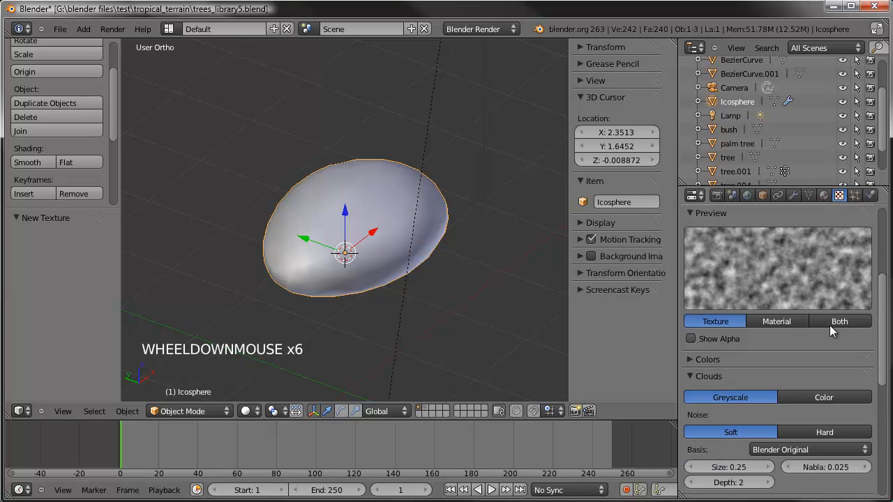
{"action": "left_click", "coordinate": [840, 322]}
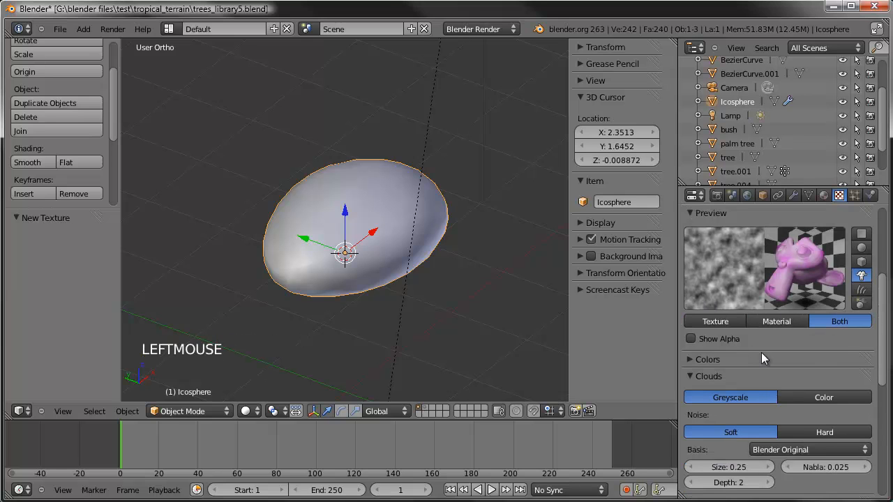
Enable a colour ramp on the Clouds texture and make its first stop opaque dark grey, RGB about 0.042 with alpha 1
{"action": "left_click", "coordinate": [691, 360]}
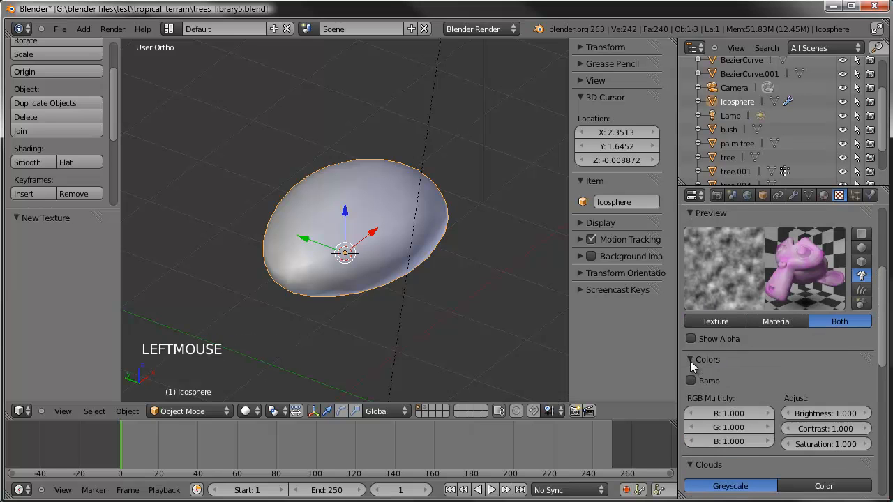
{"action": "left_click", "coordinate": [704, 381]}
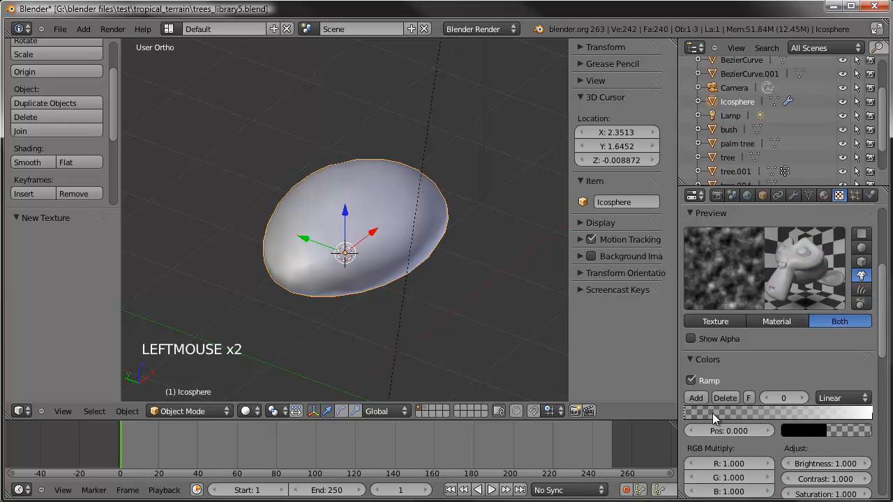
{"action": "left_click", "coordinate": [685, 416]}
{"action": "left_click", "coordinate": [852, 432]}
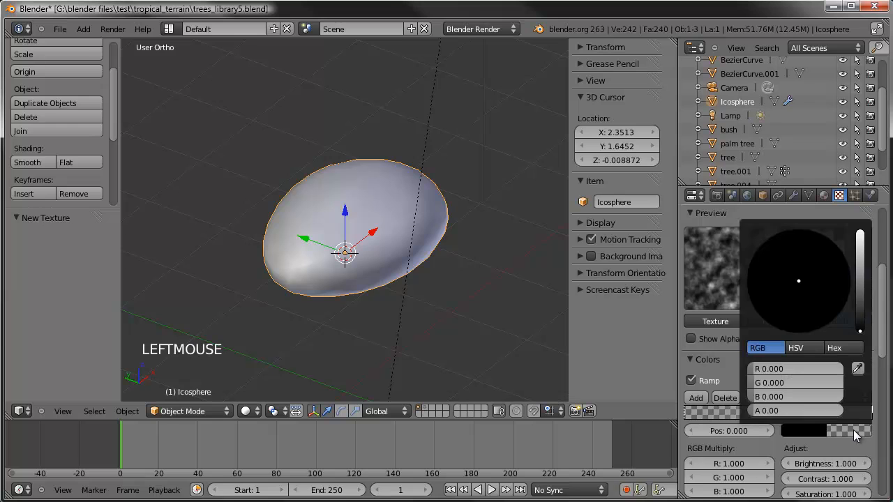
{"action": "left_click_drag", "start_coordinate": [764, 414], "coordinate": [885, 418]}
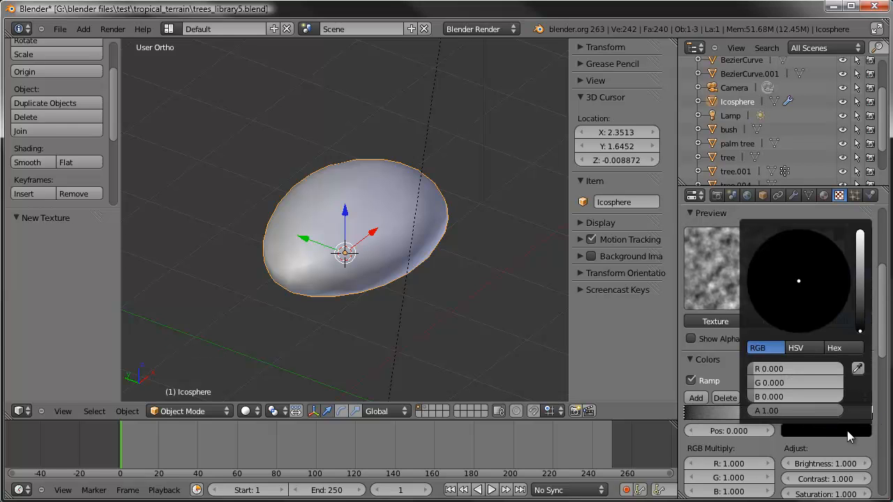
{"action": "left_click_drag", "start_coordinate": [861, 330], "coordinate": [860, 310]}
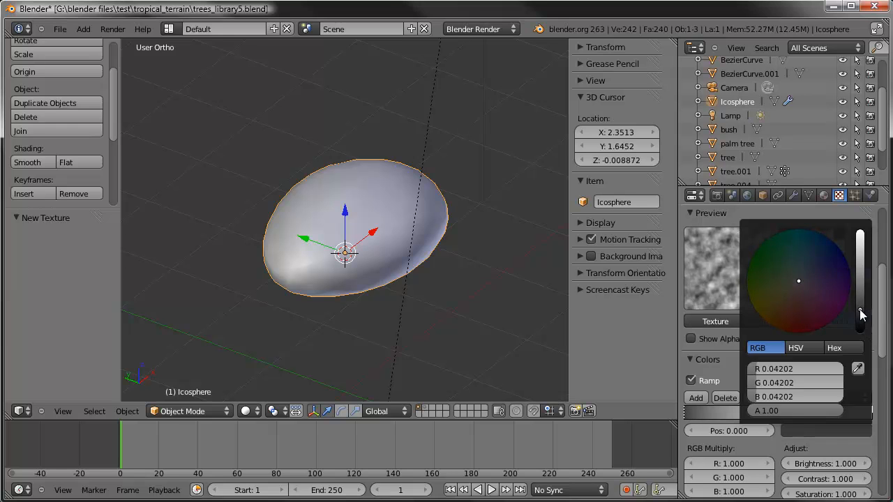
Darken the ramp's end stop from white to light grey and set the texture contrast to about 1.27
{"action": "left_click", "coordinate": [873, 419]}
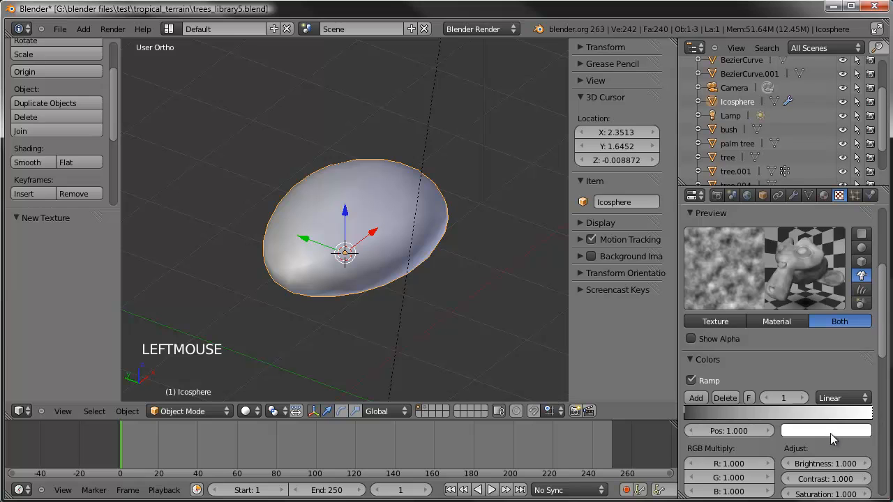
{"action": "left_click", "coordinate": [833, 431]}
{"action": "left_click_drag", "start_coordinate": [863, 261], "coordinate": [861, 252]}
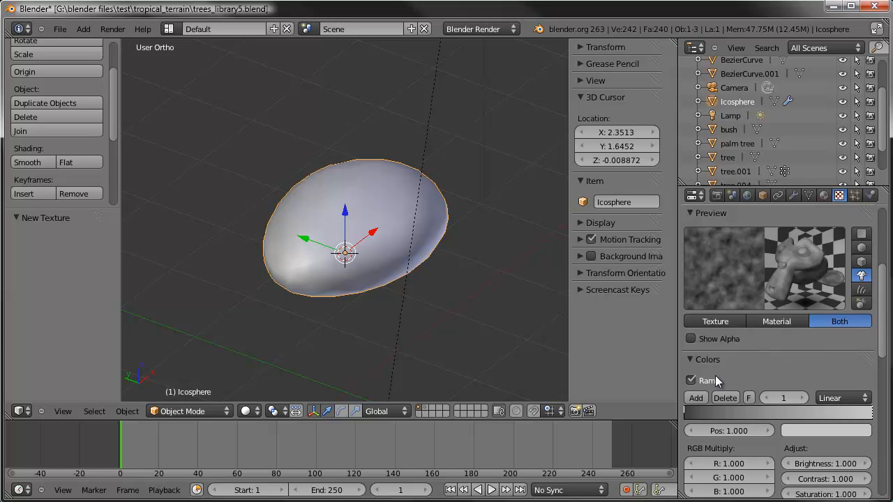
{"action": "left_click", "coordinate": [828, 484]}
{"action": "left_click_drag", "start_coordinate": [829, 491], "coordinate": [848, 483]}
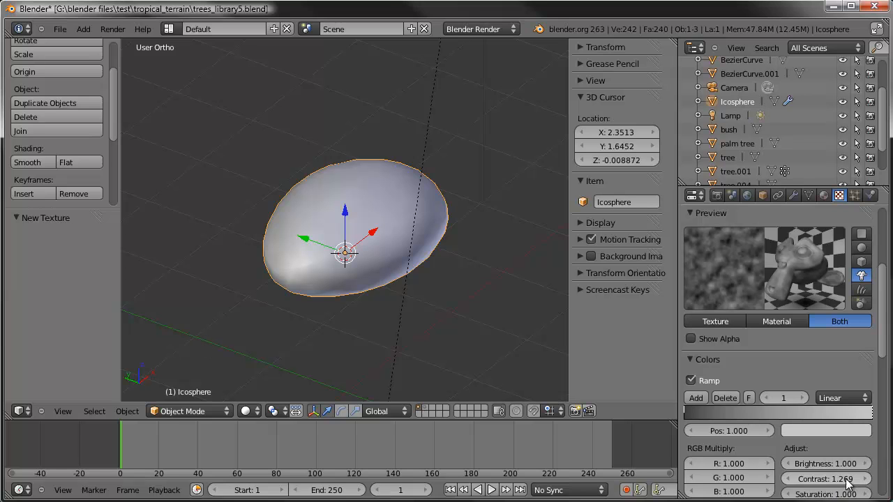
{"action": "left_click", "coordinate": [700, 360]}
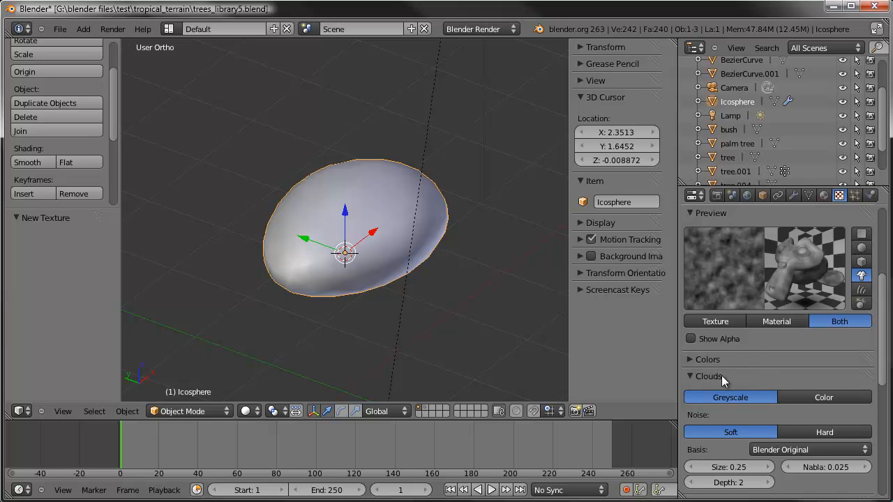
Switch the Clouds noise to Hard and set its depth to 5
{"action": "left_click", "coordinate": [822, 432]}
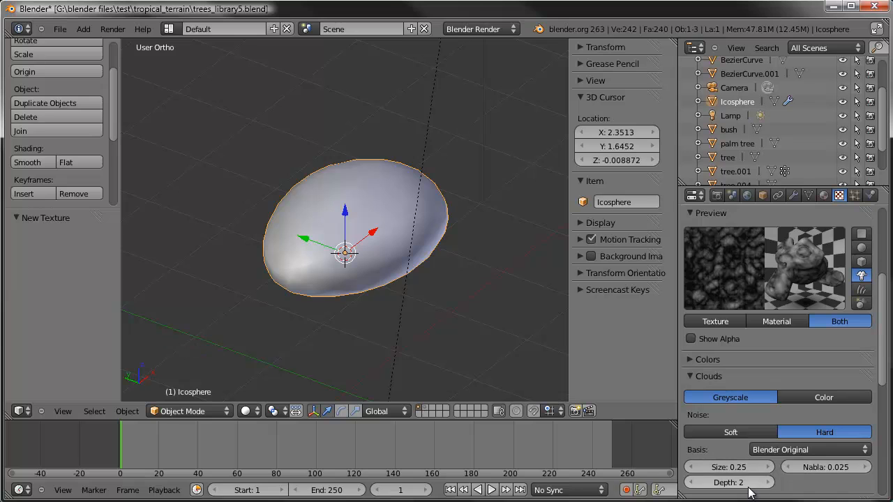
{"action": "left_click", "coordinate": [768, 483]}
{"action": "left_click", "coordinate": [769, 482]}
{"action": "left_click", "coordinate": [768, 482]}
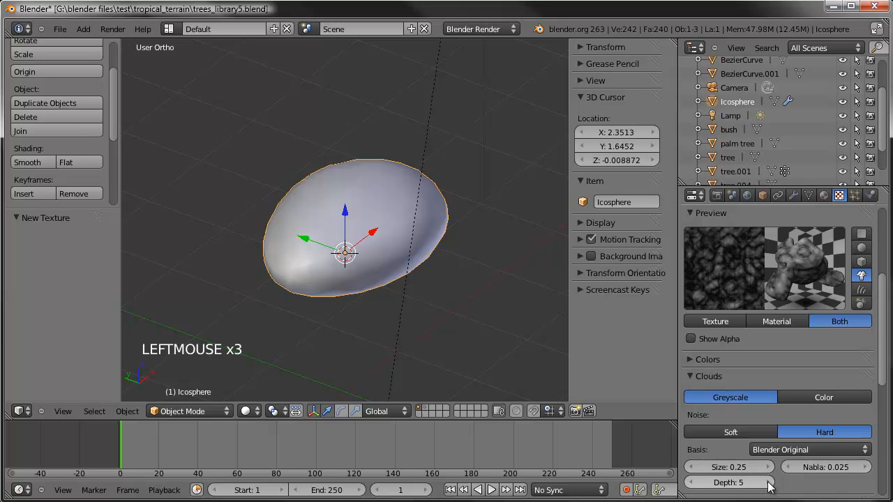
Try the Voronoi F2-F1 noise basis, then settle on Voronoi F4
{"action": "left_click", "coordinate": [785, 449]}
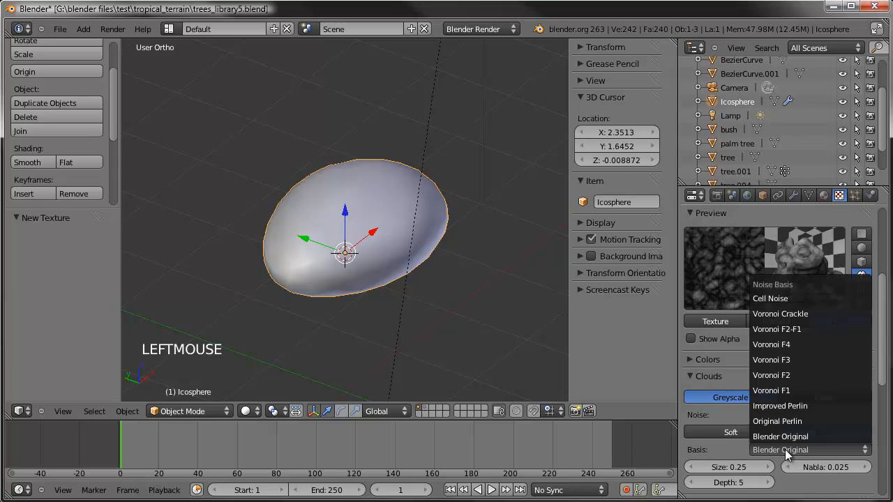
{"action": "left_click", "coordinate": [799, 330]}
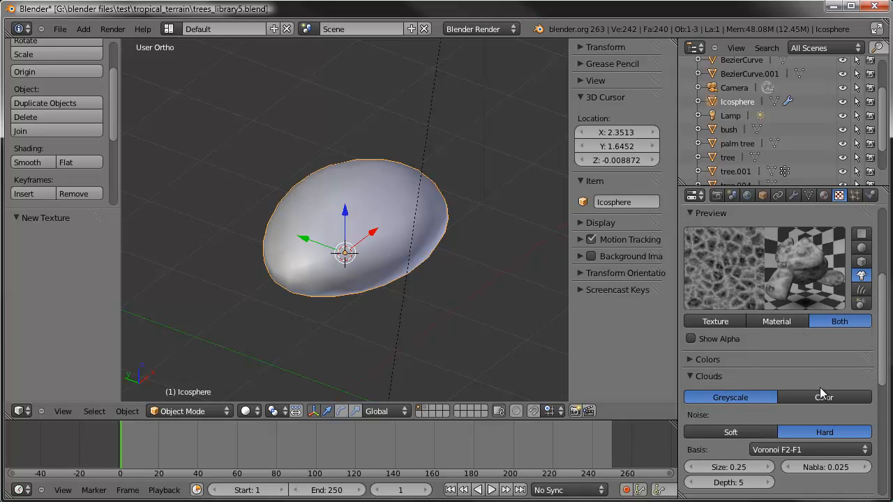
{"action": "left_click", "coordinate": [806, 450]}
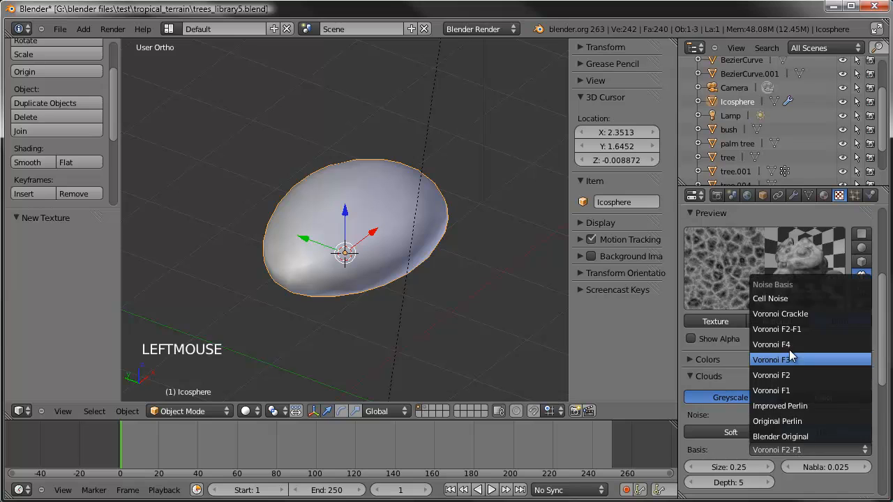
{"action": "left_click", "coordinate": [789, 344]}
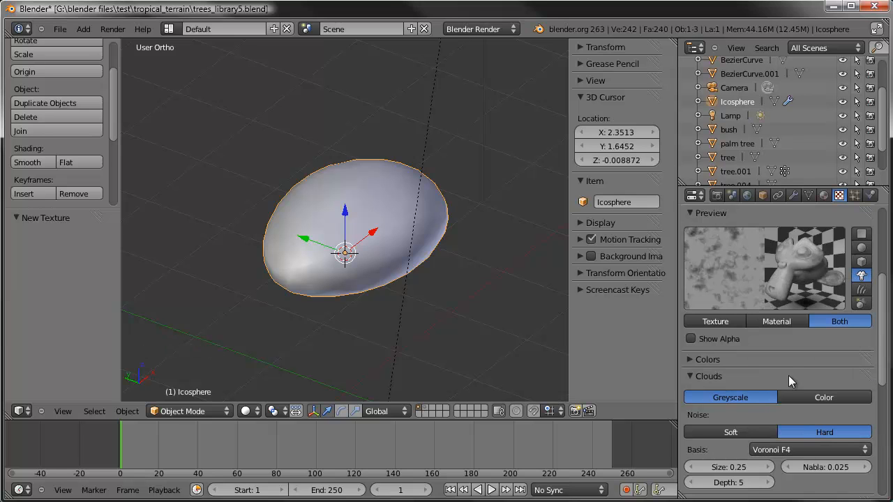
Set the texture's contrast to about 0.67 and brightness to 0.9, and preview it on a sphere
{"action": "left_click", "coordinate": [707, 359]}
{"action": "left_click_drag", "start_coordinate": [827, 477], "coordinate": [787, 492]}
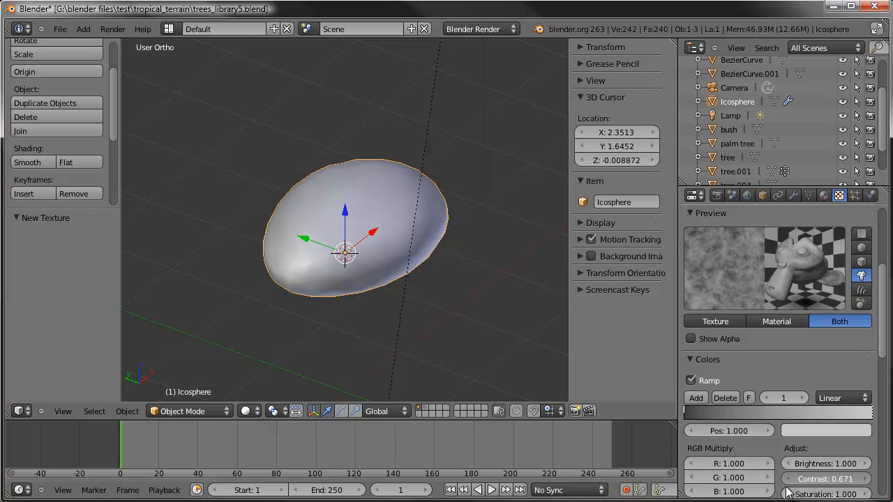
{"action": "left_click", "coordinate": [834, 468]}
{"action": "left_click_drag", "start_coordinate": [835, 468], "coordinate": [827, 469]}
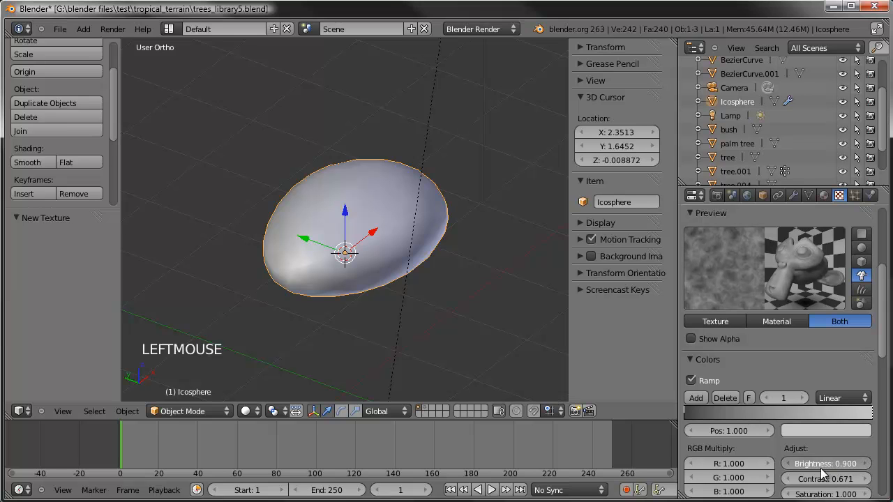
{"action": "left_click", "coordinate": [862, 248]}
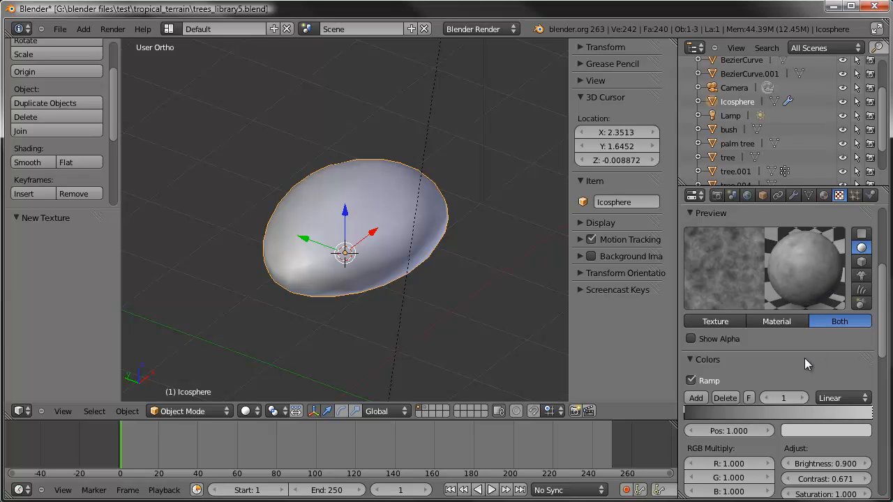
Set the Clouds noise size to 0.55
{"action": "scroll", "coordinate": [697, 354], "scroll_direction": "down", "scroll_amount": 2}
{"action": "left_click", "coordinate": [690, 305]}
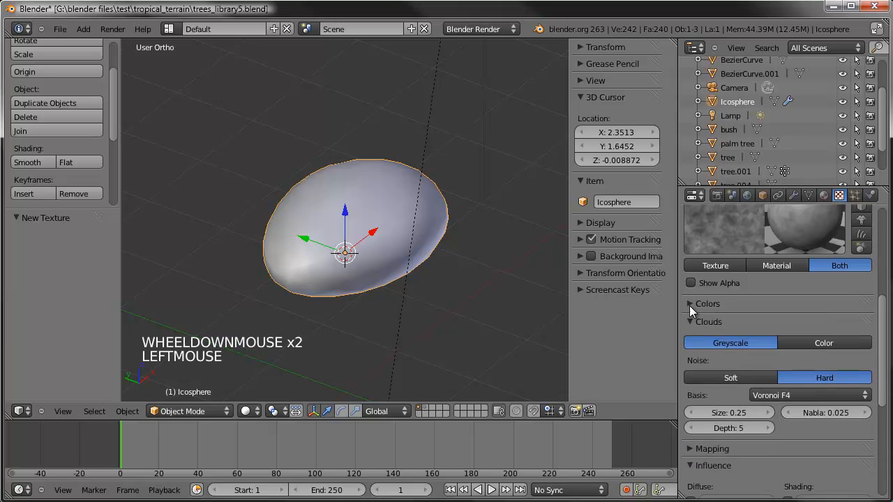
{"action": "scroll", "coordinate": [720, 366], "scroll_direction": "up", "scroll_amount": 2}
{"action": "left_click", "coordinate": [770, 468]}
{"action": "left_click", "coordinate": [770, 468]}
{"action": "left_click", "coordinate": [770, 467]}
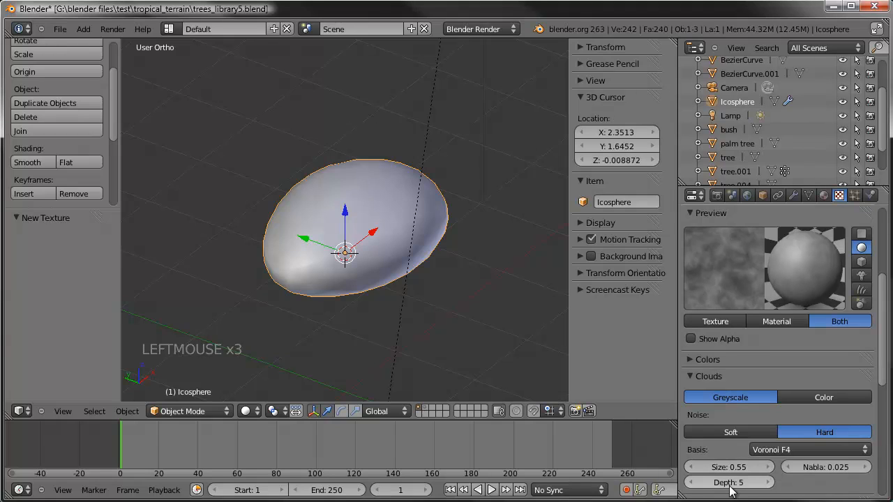
Darken the Clouds texture by setting its brightness to about 0.70
{"action": "left_click", "coordinate": [694, 360]}
{"action": "left_click_drag", "start_coordinate": [808, 469], "coordinate": [780, 476]}
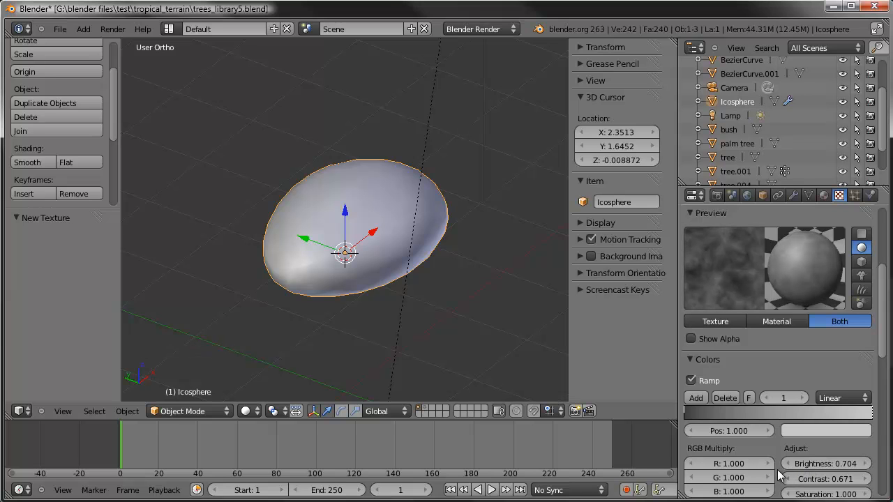
{"action": "left_click", "coordinate": [688, 361]}
Rename the Stone material's Clouds texture as "stone color"
{"action": "scroll", "coordinate": [759, 276], "scroll_direction": "up", "scroll_amount": 3}
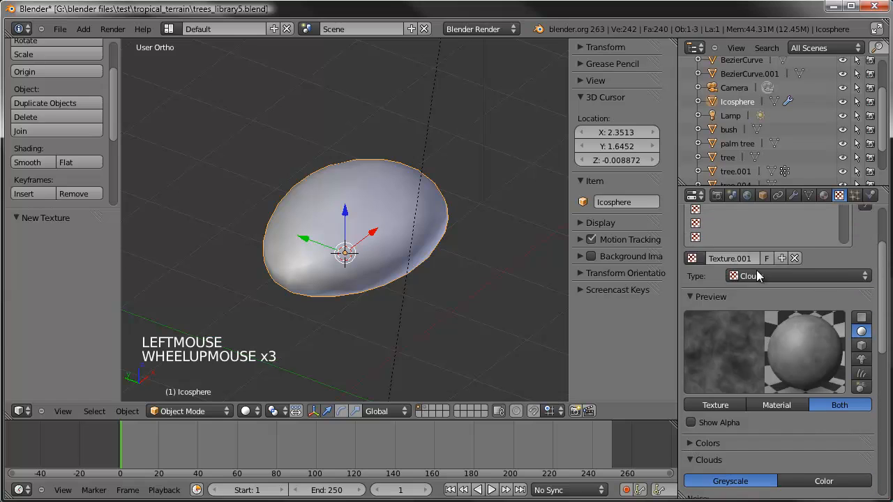
{"action": "scroll", "coordinate": [759, 276], "scroll_direction": "up", "scroll_amount": 1}
{"action": "left_click", "coordinate": [730, 287]}
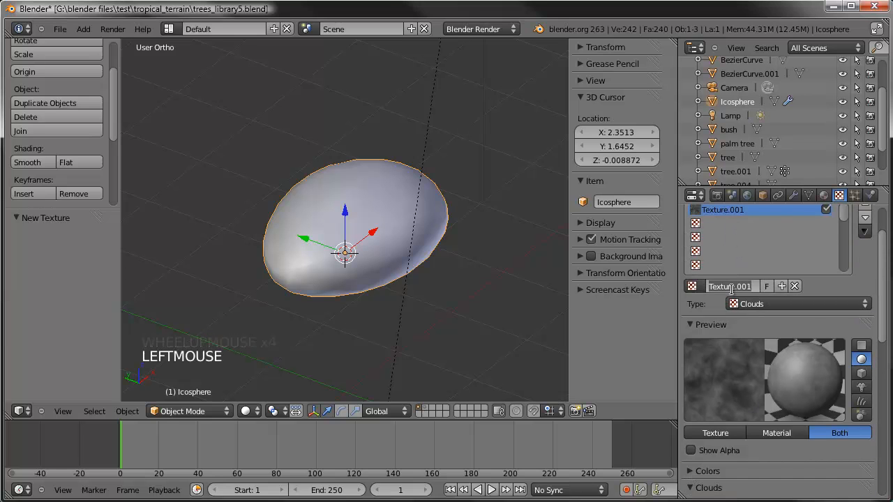
{"action": "type", "text": "ston"}
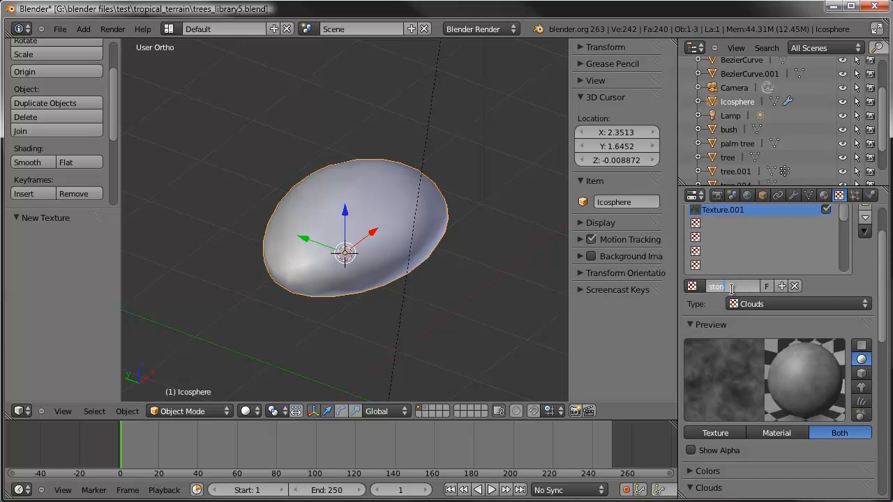
{"action": "type", "text": "e color"}
{"action": "key", "text": "Return"}
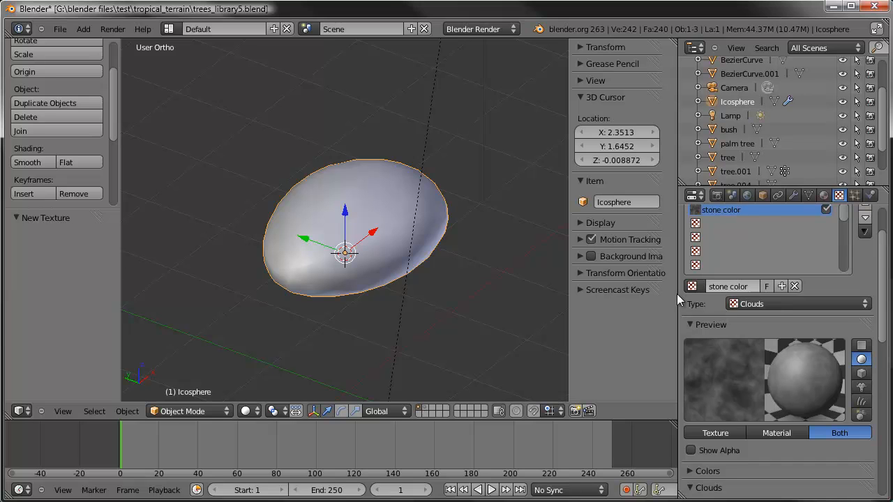
Add a new texture in the second slot of the Stone material and name it "stone bump"
{"action": "left_click", "coordinate": [718, 224]}
{"action": "left_click", "coordinate": [744, 286]}
{"action": "left_click", "coordinate": [735, 287]}
{"action": "type", "text": "stone"}
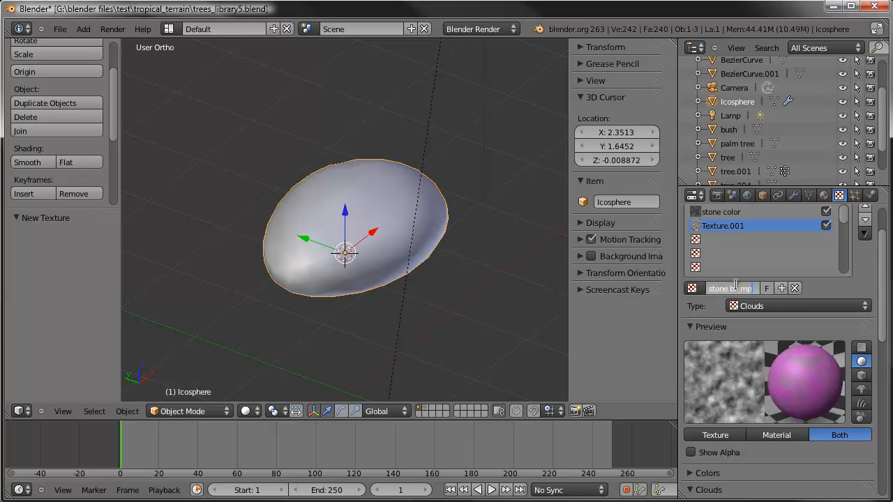
{"action": "type", "text": " bump"}
{"action": "key", "text": "Return"}
Turn off the stone bump texture's influence on the diffuse colour
{"action": "scroll", "coordinate": [755, 270], "scroll_direction": "down", "scroll_amount": 3}
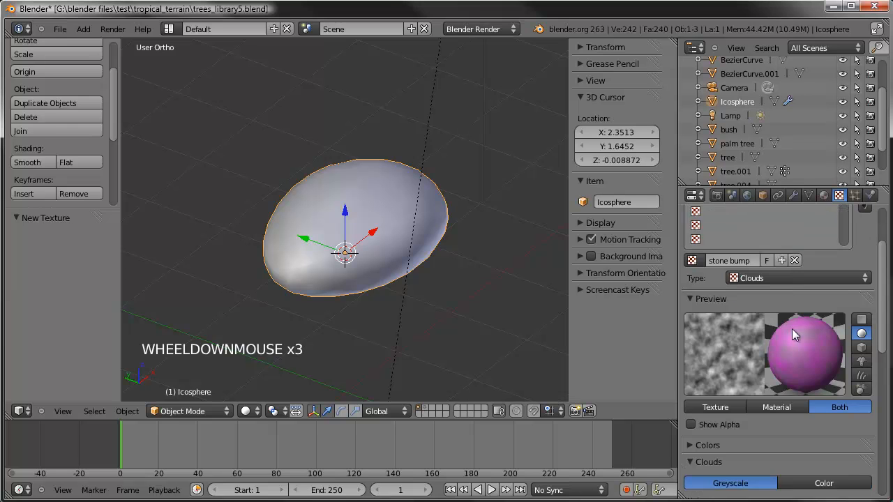
{"action": "scroll", "coordinate": [792, 334], "scroll_direction": "up", "scroll_amount": 2}
{"action": "scroll", "coordinate": [792, 334], "scroll_direction": "down", "scroll_amount": 4}
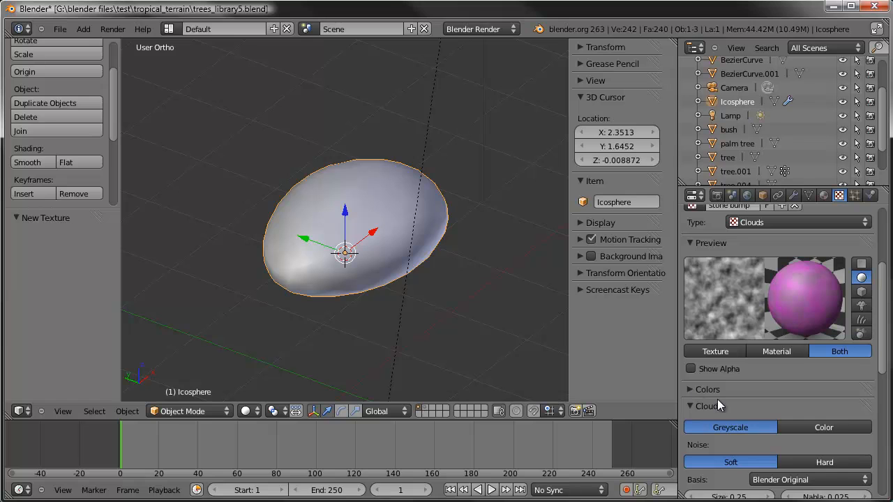
{"action": "left_click", "coordinate": [698, 390]}
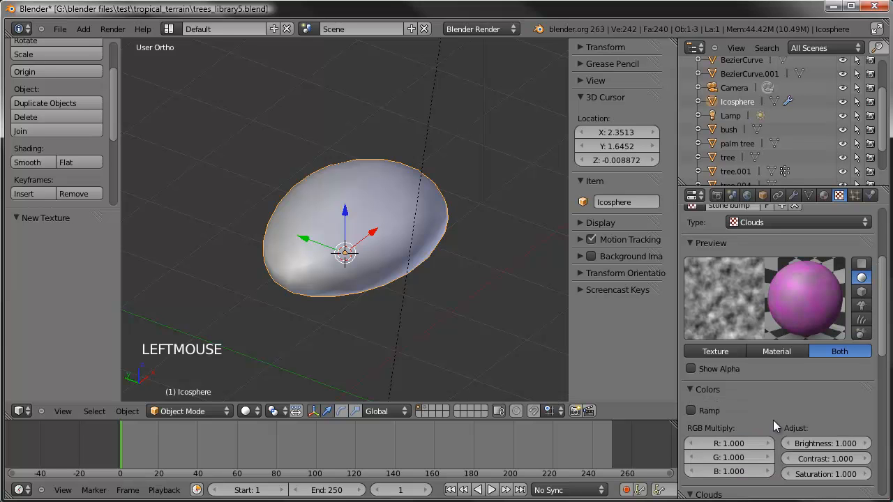
{"action": "left_click", "coordinate": [690, 391]}
{"action": "scroll", "coordinate": [730, 403], "scroll_direction": "down", "scroll_amount": 7}
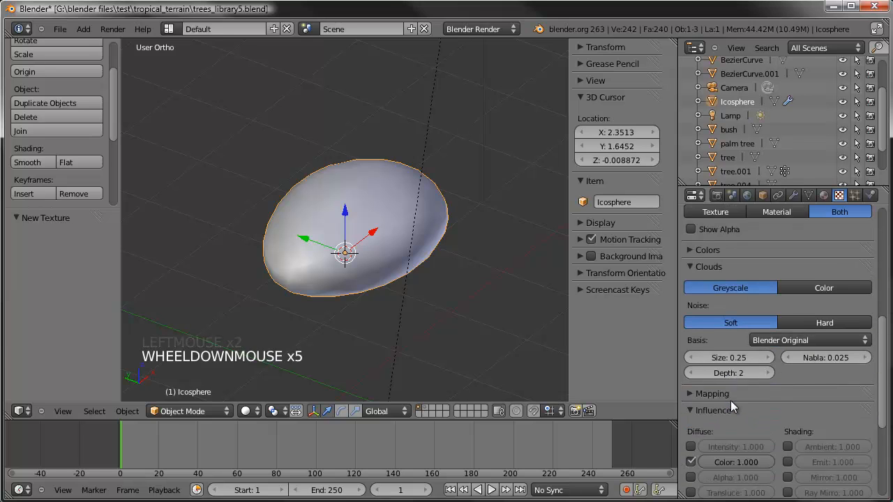
{"action": "left_click", "coordinate": [691, 406]}
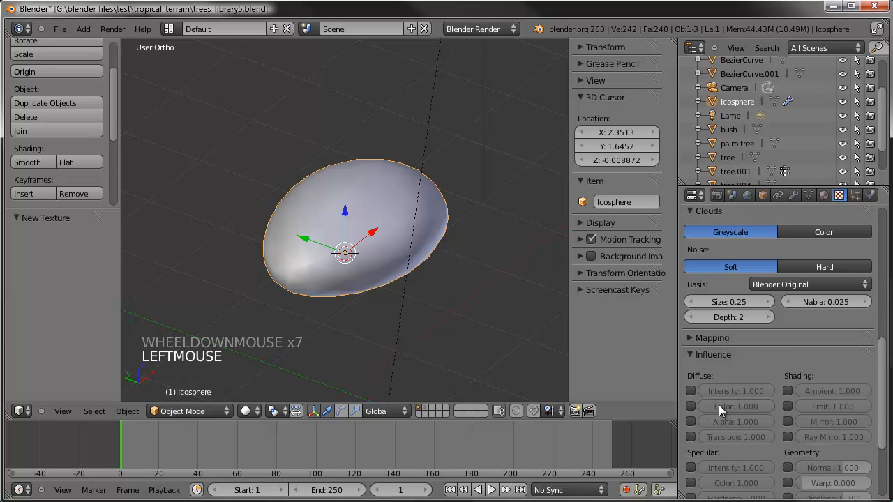
Make the stone bump texture influence the geometry normals and check its preview
{"action": "scroll", "coordinate": [766, 405], "scroll_direction": "up", "scroll_amount": 6}
{"action": "scroll", "coordinate": [767, 404], "scroll_direction": "down", "scroll_amount": 1}
{"action": "scroll", "coordinate": [766, 404], "scroll_direction": "down", "scroll_amount": 5}
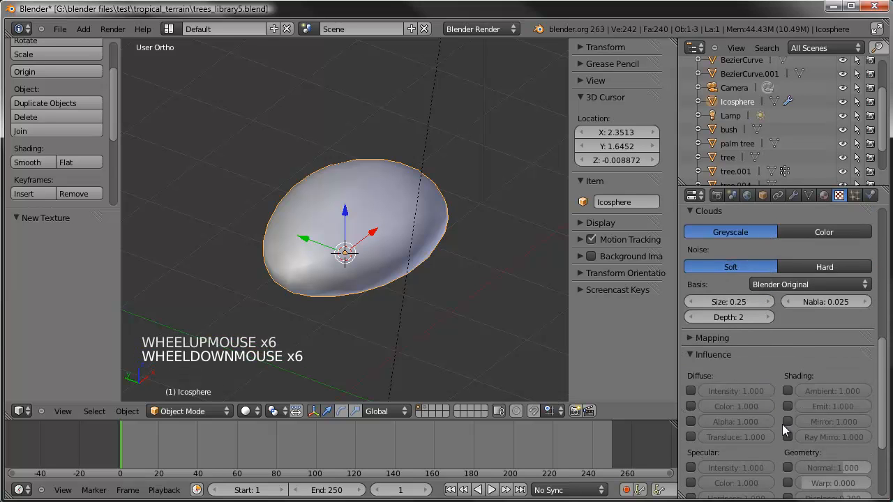
{"action": "left_click", "coordinate": [788, 468]}
{"action": "scroll", "coordinate": [818, 413], "scroll_direction": "up", "scroll_amount": 8}
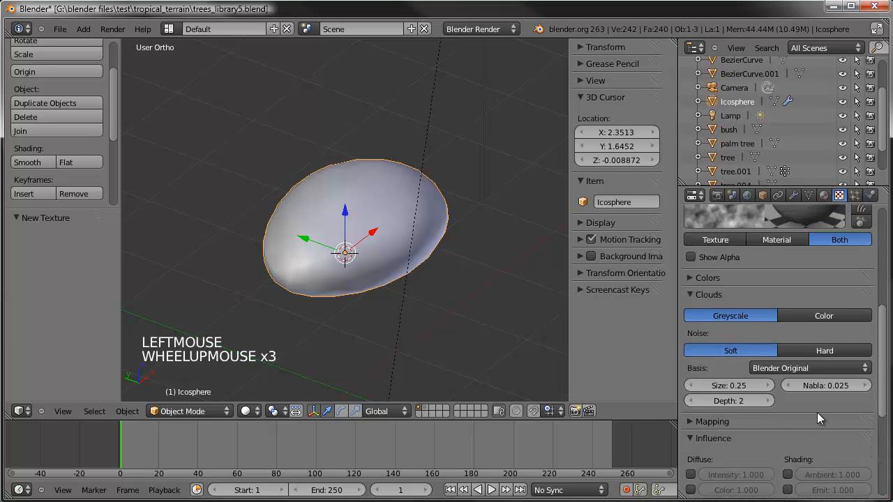
{"action": "scroll", "coordinate": [819, 417], "scroll_direction": "down", "scroll_amount": 2}
{"action": "scroll", "coordinate": [809, 429], "scroll_direction": "down", "scroll_amount": 3}
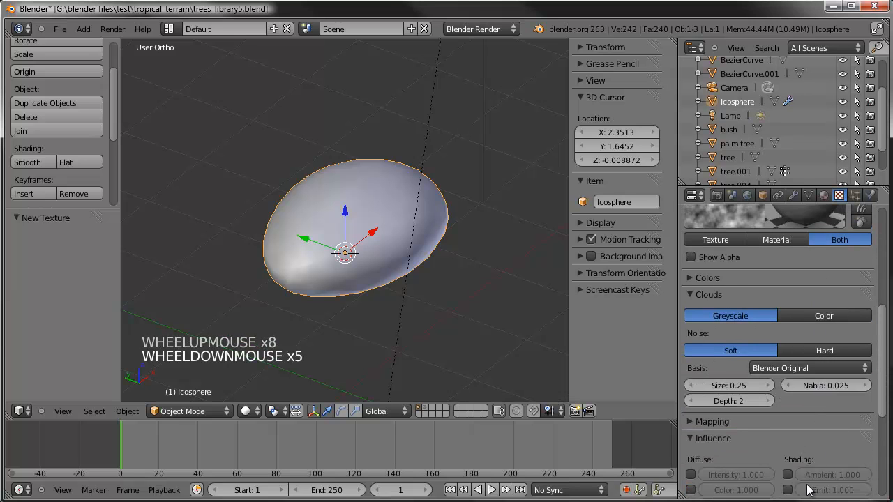
{"action": "scroll", "coordinate": [808, 455], "scroll_direction": "down", "scroll_amount": 3}
{"action": "scroll", "coordinate": [805, 390], "scroll_direction": "up", "scroll_amount": 9}
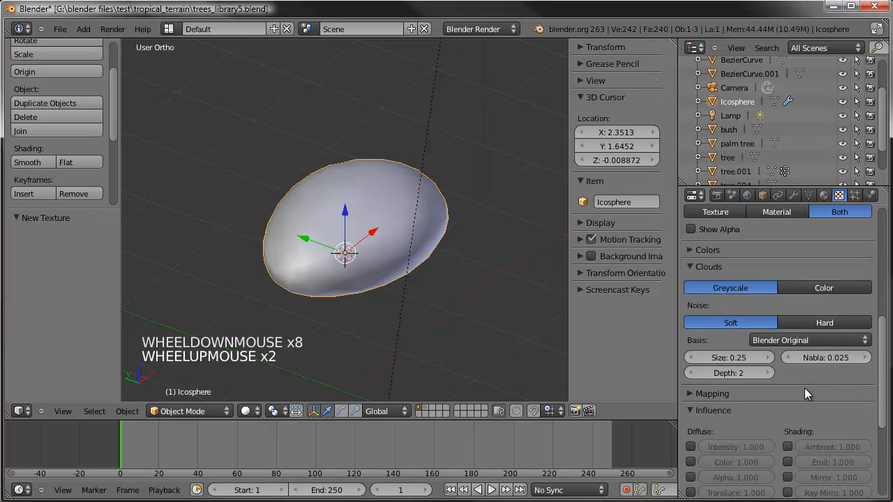
Collapse the Clouds settings and enlarge the properties area so the texture's Influence settings are accessible
{"action": "scroll", "coordinate": [804, 391], "scroll_direction": "down", "scroll_amount": 1}
{"action": "scroll", "coordinate": [805, 388], "scroll_direction": "down", "scroll_amount": 2}
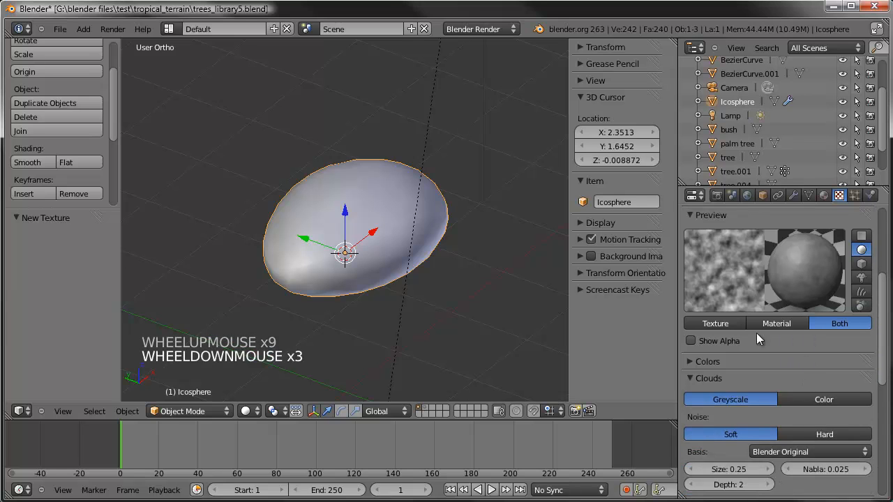
{"action": "left_click", "coordinate": [689, 377]}
{"action": "scroll", "coordinate": [794, 387], "scroll_direction": "down", "scroll_amount": 1}
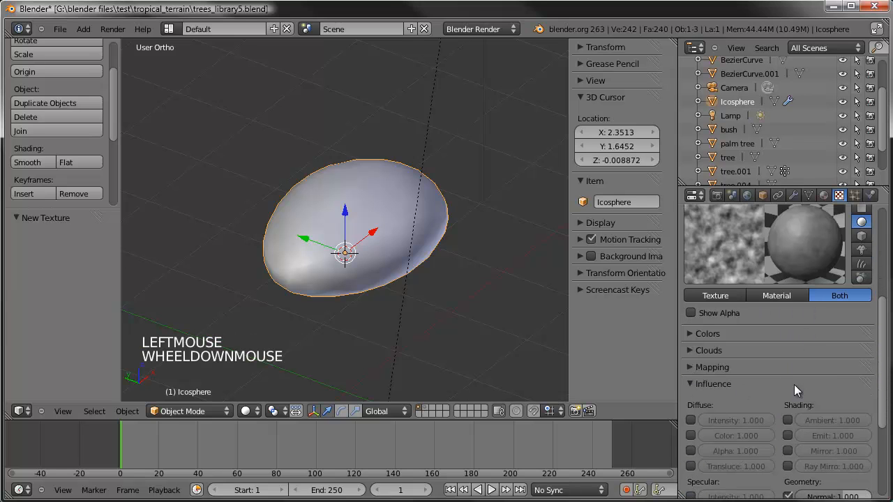
{"action": "left_click_drag", "start_coordinate": [790, 190], "coordinate": [761, 99]}
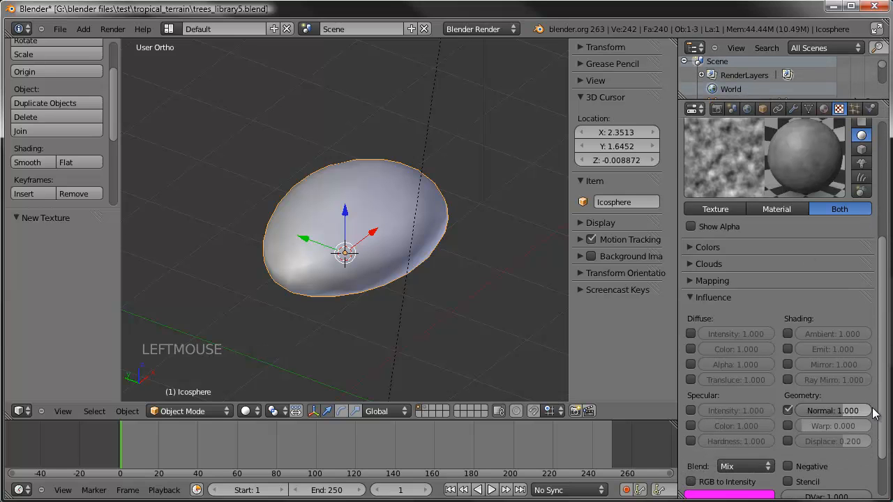
Try normal influence strengths of 1.5 and 2 for the stone bump texture
{"action": "left_click", "coordinate": [827, 410]}
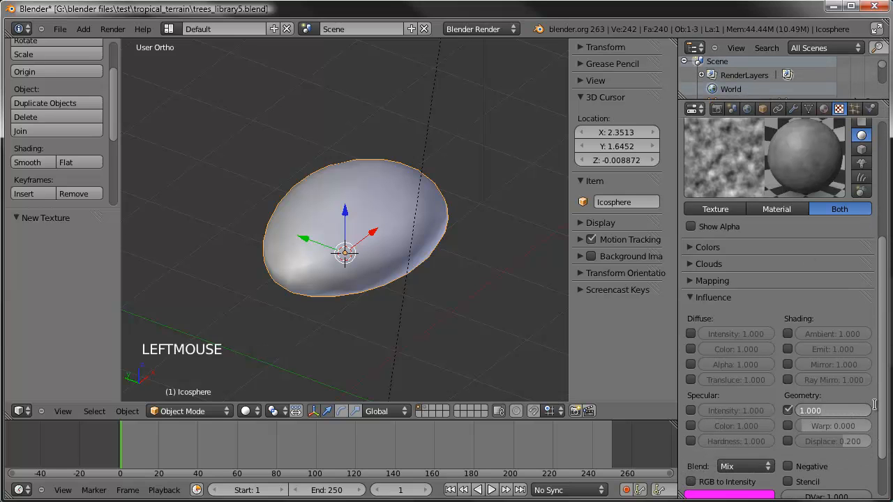
{"action": "type", "text": "1.5"}
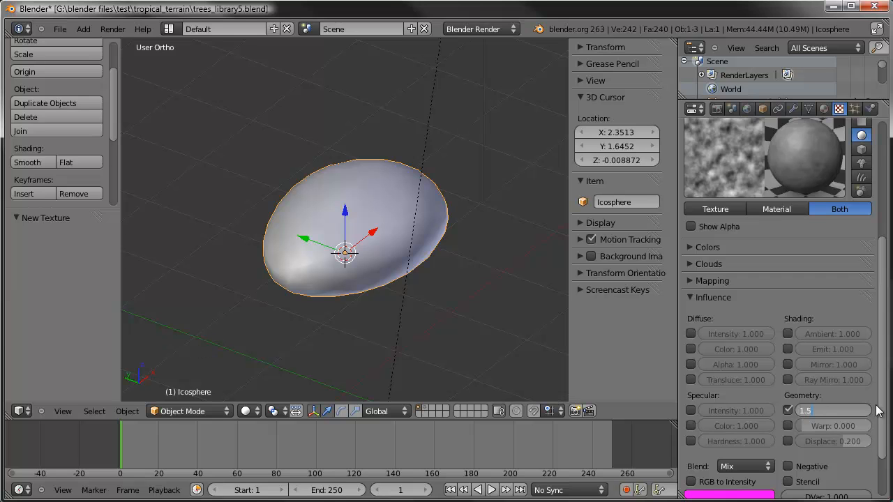
{"action": "key", "text": "Return"}
{"action": "left_click", "coordinate": [840, 412]}
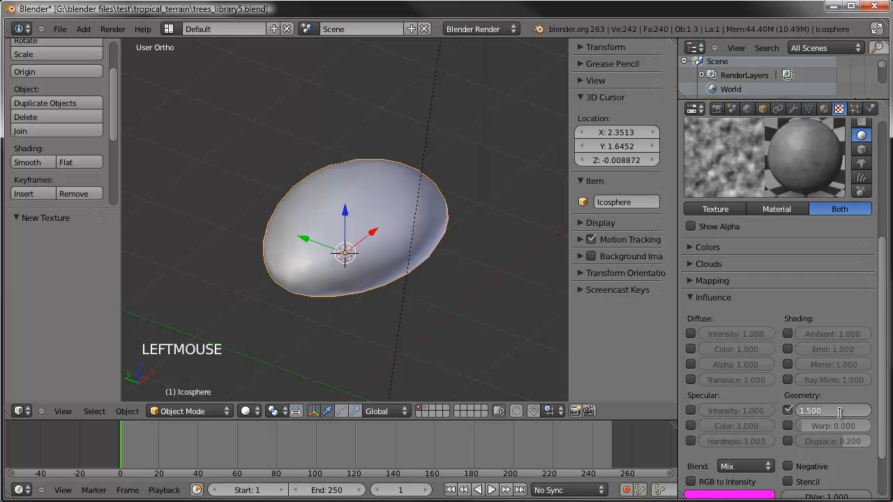
{"action": "type", "text": "2"}
{"action": "key", "text": "Return"}
Compare the bump on the monkey and sphere previews and set its normal influence to 1
{"action": "left_click", "coordinate": [862, 164]}
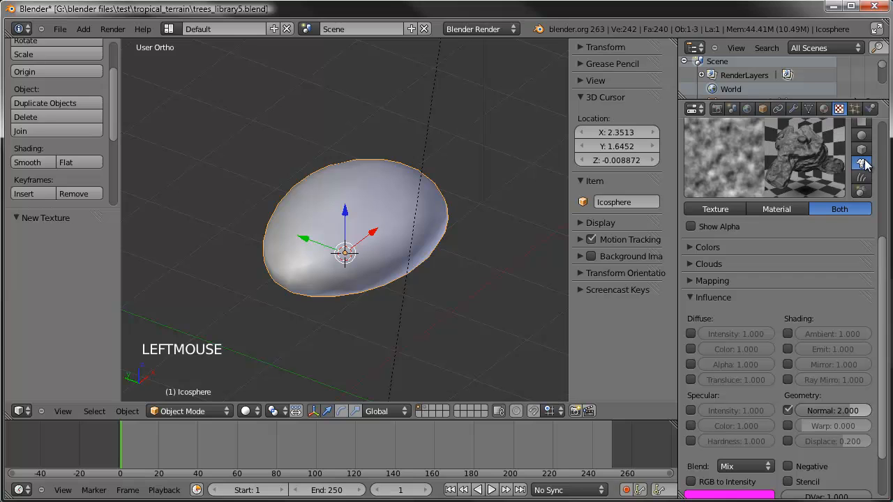
{"action": "left_click", "coordinate": [863, 135]}
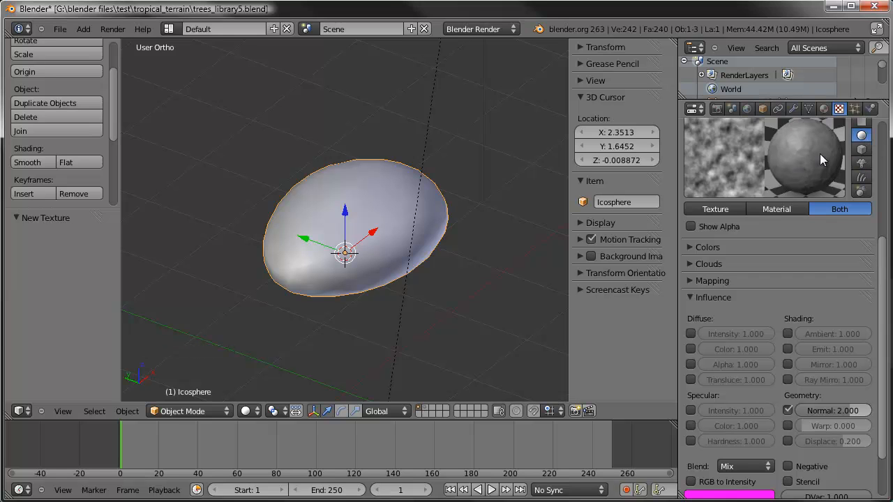
{"action": "left_click", "coordinate": [862, 163]}
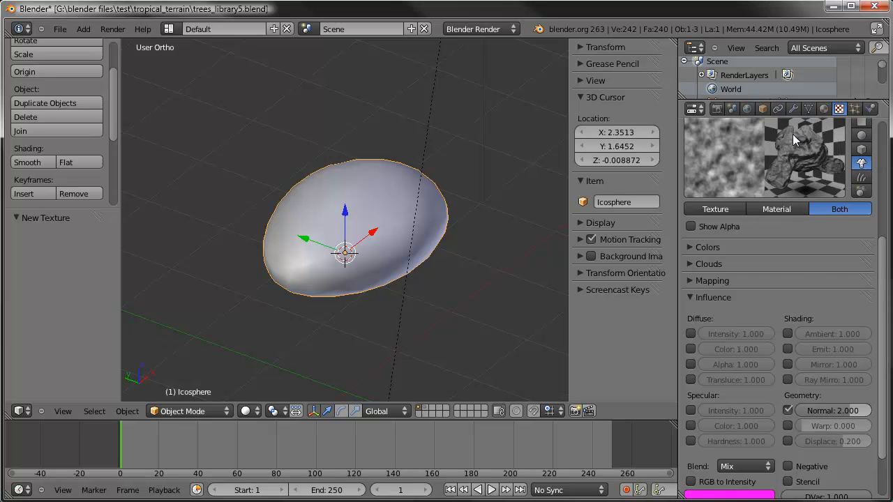
{"action": "left_click", "coordinate": [828, 413]}
{"action": "type", "text": "1"}
{"action": "key", "text": "Return"}
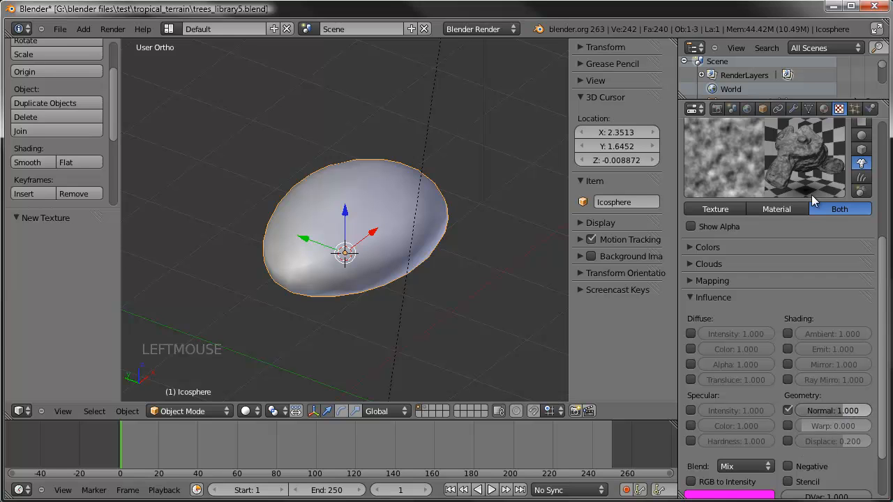
Set the stone bump texture's noise basis to Voronoi F1, widen the properties area, and preview it on a sphere
{"action": "scroll", "coordinate": [780, 295], "scroll_direction": "up", "scroll_amount": 3}
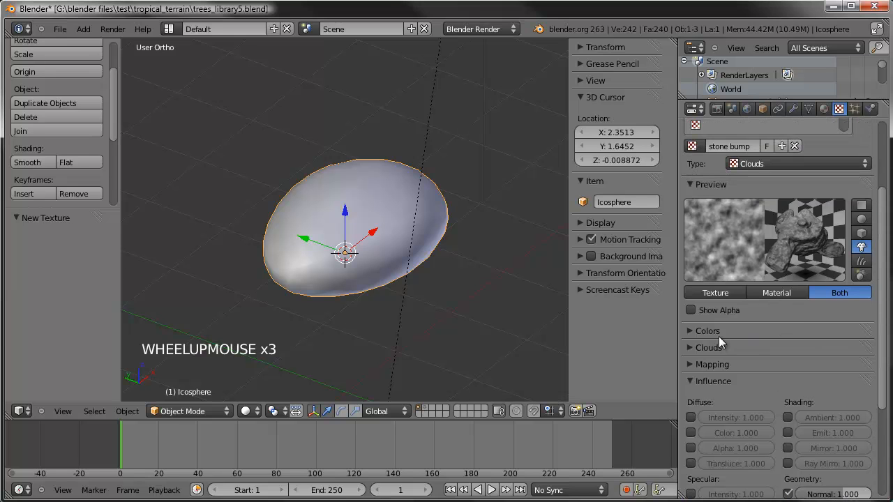
{"action": "left_click", "coordinate": [692, 347]}
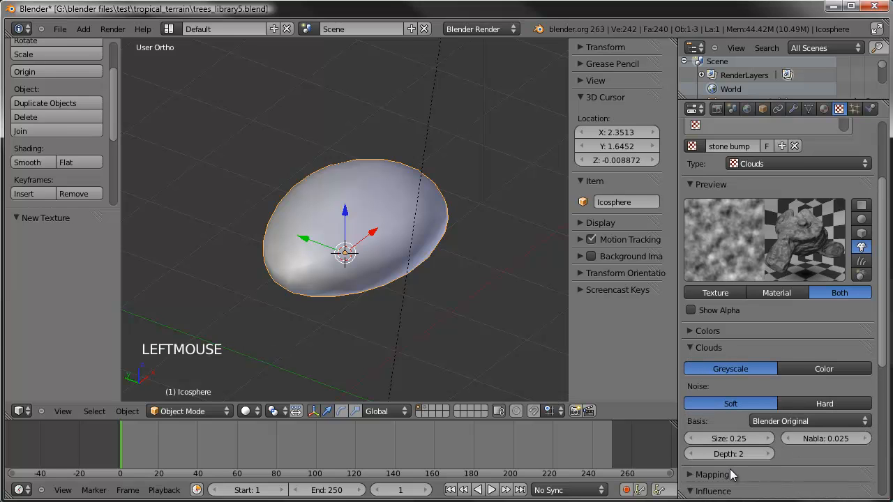
{"action": "left_click", "coordinate": [808, 421]}
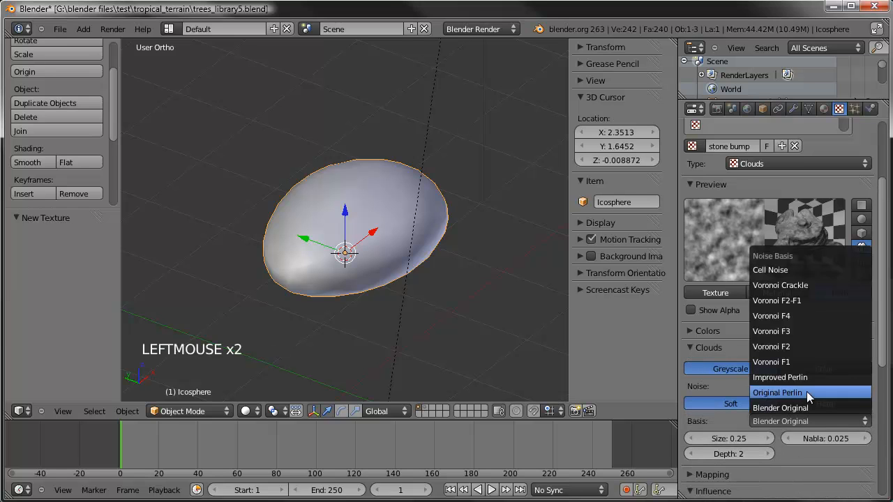
{"action": "left_click", "coordinate": [798, 362]}
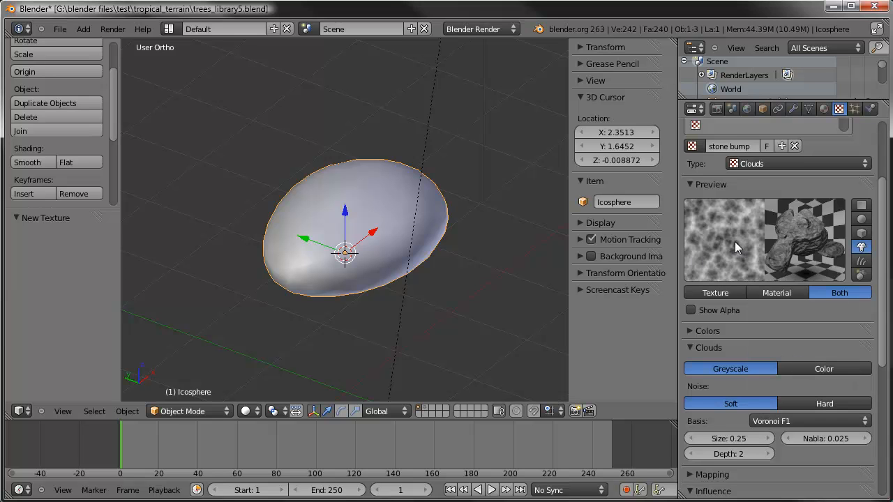
{"action": "left_click_drag", "start_coordinate": [680, 302], "coordinate": [607, 305]}
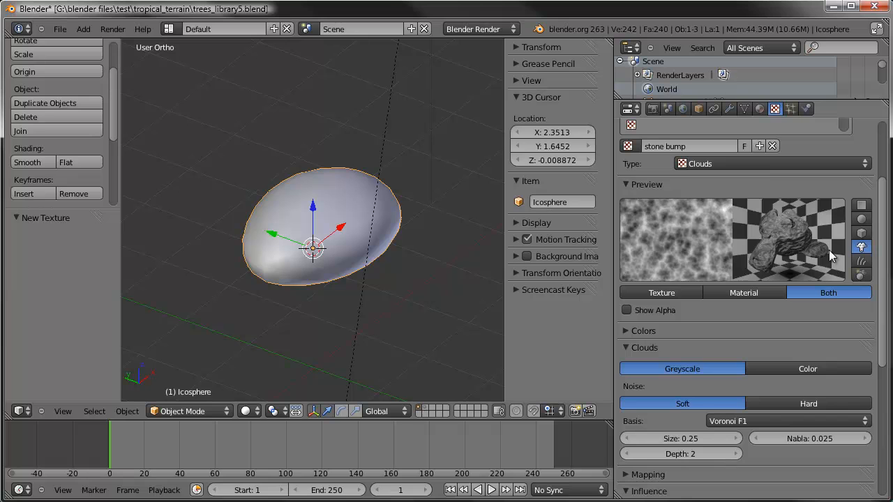
{"action": "left_click", "coordinate": [862, 219]}
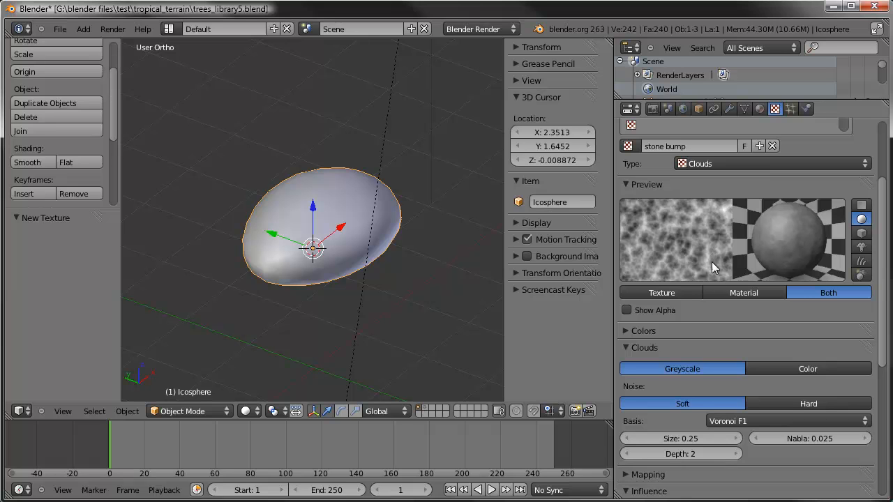
Enable a colour ramp on the stone bump texture and make its black stop fully opaque
{"action": "scroll", "coordinate": [757, 382], "scroll_direction": "down", "scroll_amount": 3}
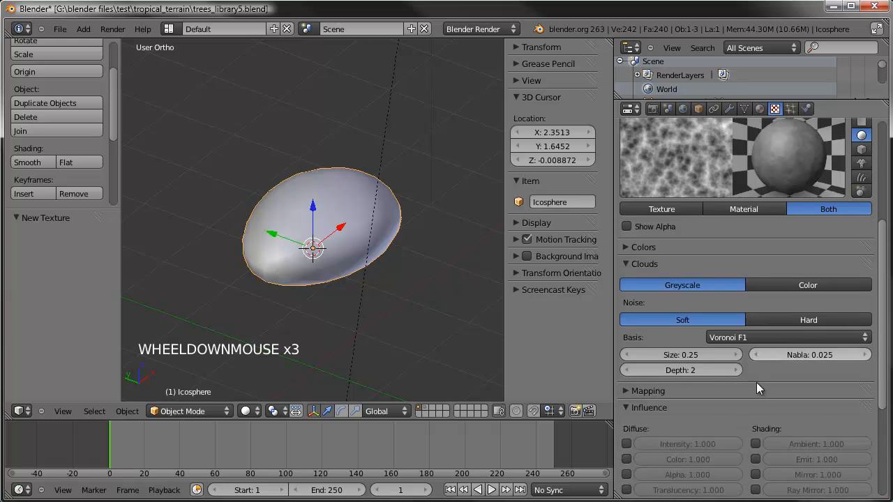
{"action": "scroll", "coordinate": [730, 271], "scroll_direction": "up", "scroll_amount": 1}
{"action": "left_click", "coordinate": [625, 276]}
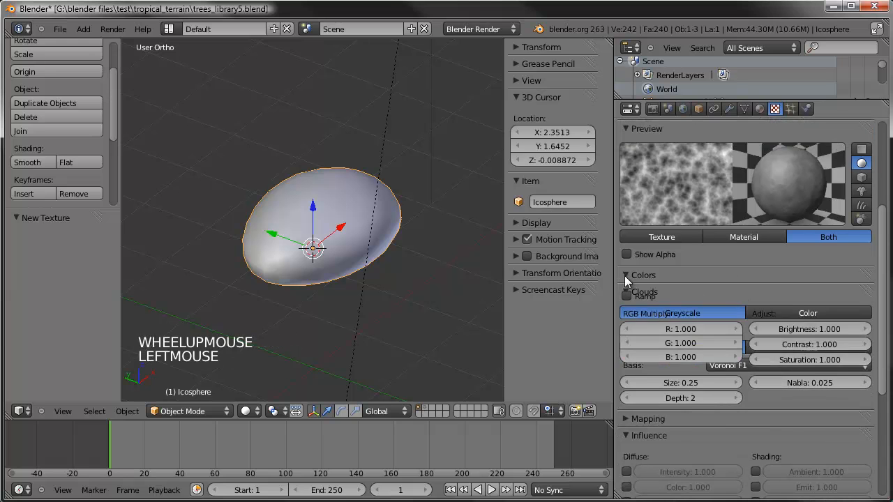
{"action": "left_click", "coordinate": [628, 296]}
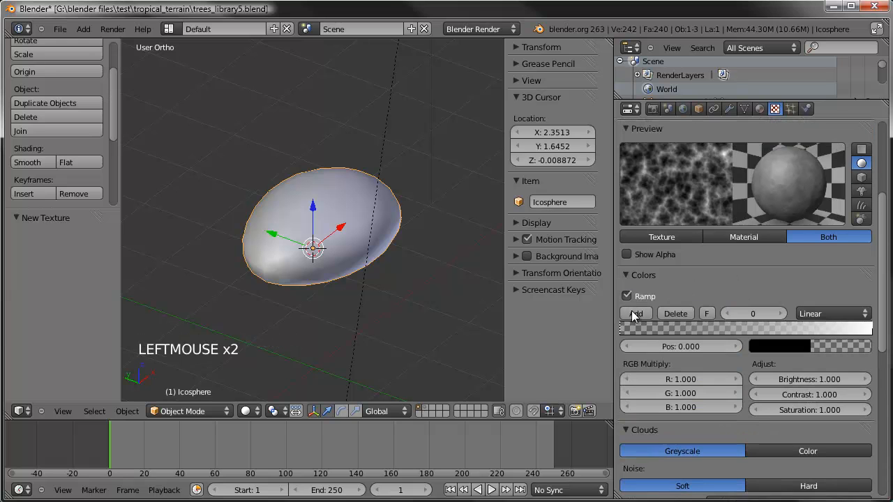
{"action": "left_click", "coordinate": [823, 346]}
{"action": "left_click_drag", "start_coordinate": [774, 327], "coordinate": [860, 334]}
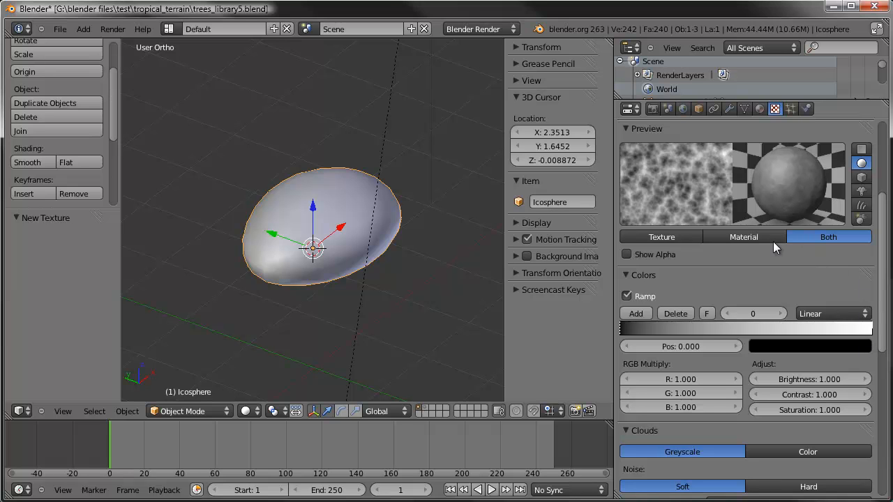
Try shifting the black and white stops along the stone bump's colour ramp, then return them to the ends
{"action": "left_click_drag", "start_coordinate": [872, 331], "coordinate": [712, 332]}
{"action": "left_click_drag", "start_coordinate": [621, 331], "coordinate": [872, 340]}
{"action": "left_click_drag", "start_coordinate": [729, 334], "coordinate": [585, 330]}
{"action": "left_click_drag", "start_coordinate": [660, 327], "coordinate": [601, 323]}
{"action": "left_click", "coordinate": [873, 332]}
{"action": "left_click", "coordinate": [871, 328]}
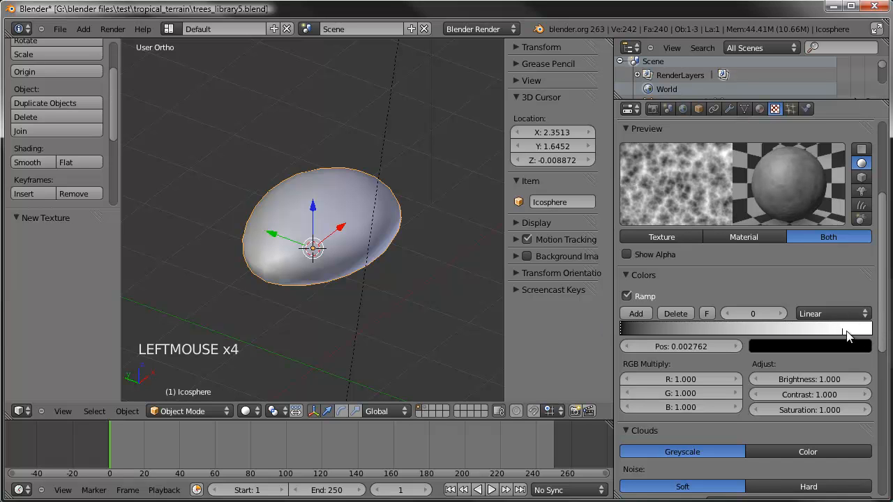
{"action": "left_click_drag", "start_coordinate": [845, 330], "coordinate": [887, 328]}
{"action": "left_click", "coordinate": [623, 276]}
Set the stone bump's normal influence to -1 and check the preview
{"action": "scroll", "coordinate": [766, 435], "scroll_direction": "down", "scroll_amount": 2}
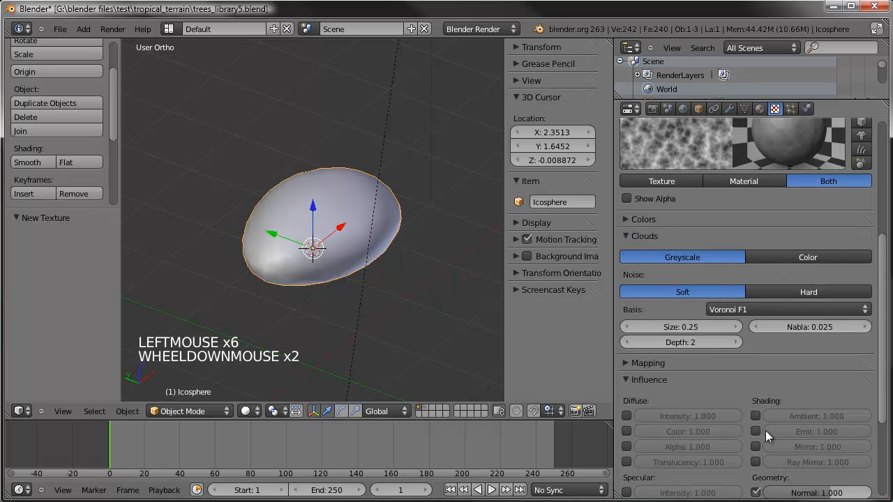
{"action": "scroll", "coordinate": [811, 462], "scroll_direction": "down", "scroll_amount": 1}
{"action": "left_click", "coordinate": [815, 466]}
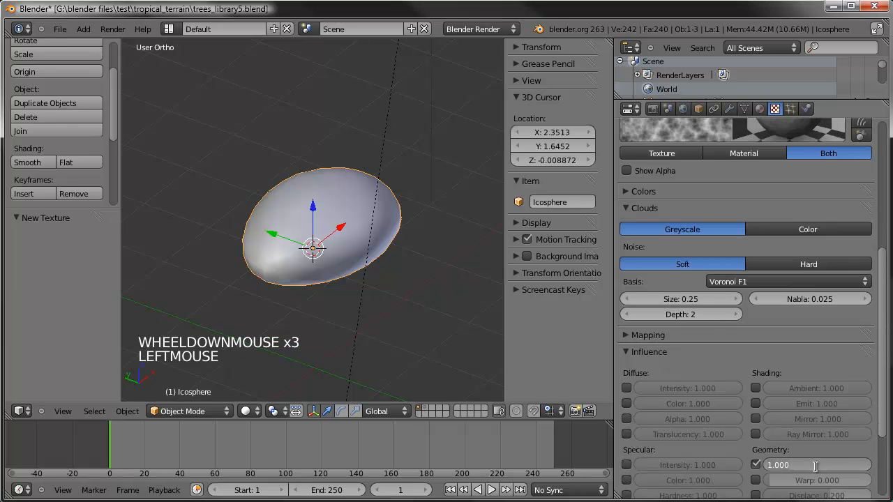
{"action": "scroll", "coordinate": [772, 296], "scroll_direction": "up", "scroll_amount": 5}
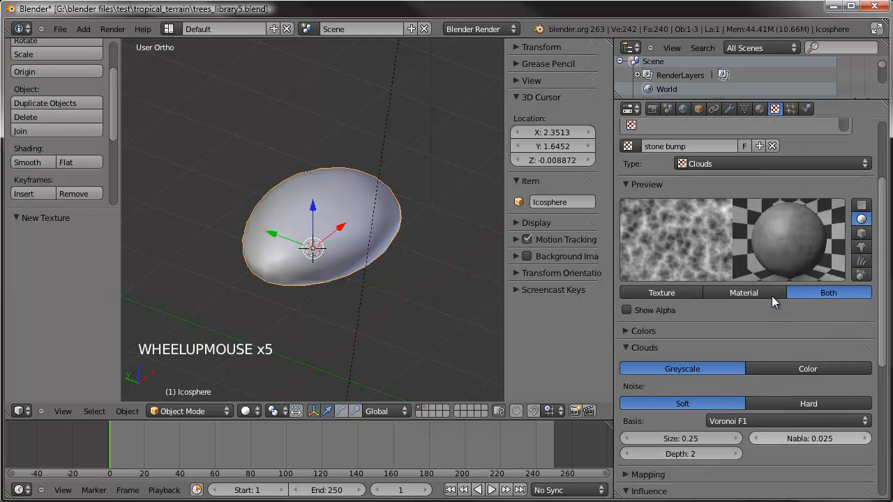
Set the stone bump texture's normal influence to -1.5
{"action": "scroll", "coordinate": [830, 421], "scroll_direction": "down", "scroll_amount": 5}
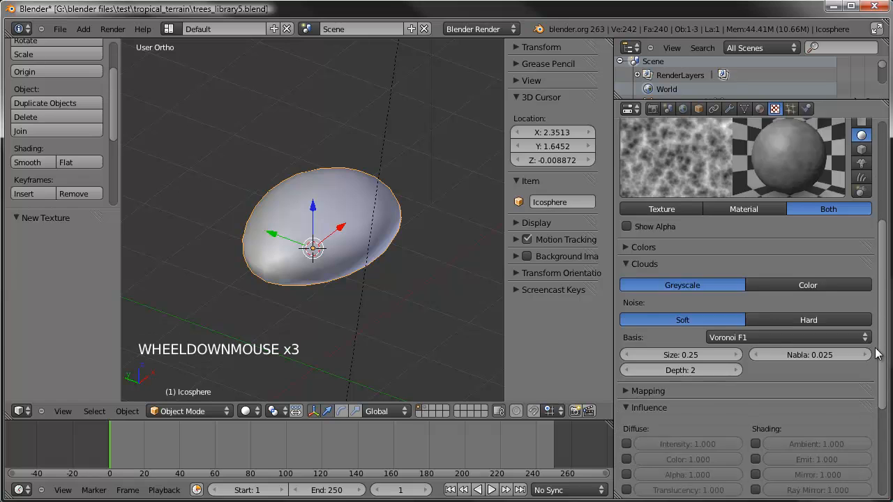
{"action": "scroll", "coordinate": [829, 421], "scroll_direction": "up", "scroll_amount": 1}
{"action": "left_click", "coordinate": [813, 492]}
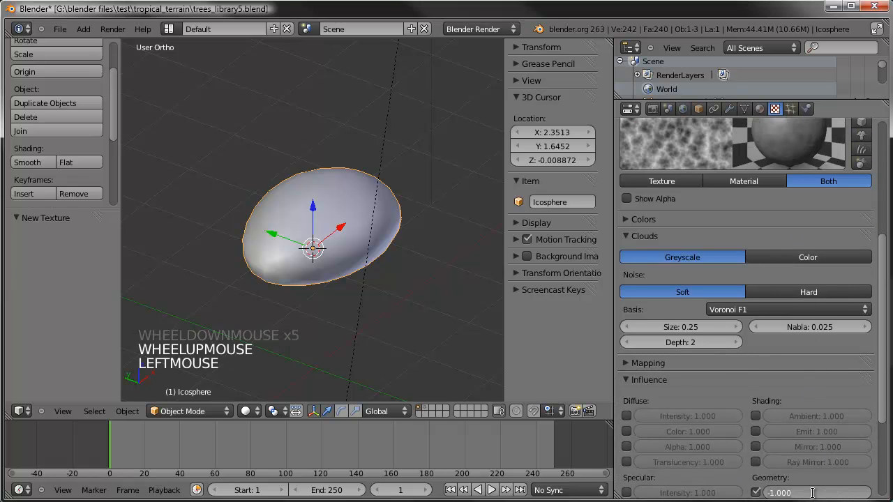
{"action": "type", "text": "-1.5"}
{"action": "key", "text": "Return"}
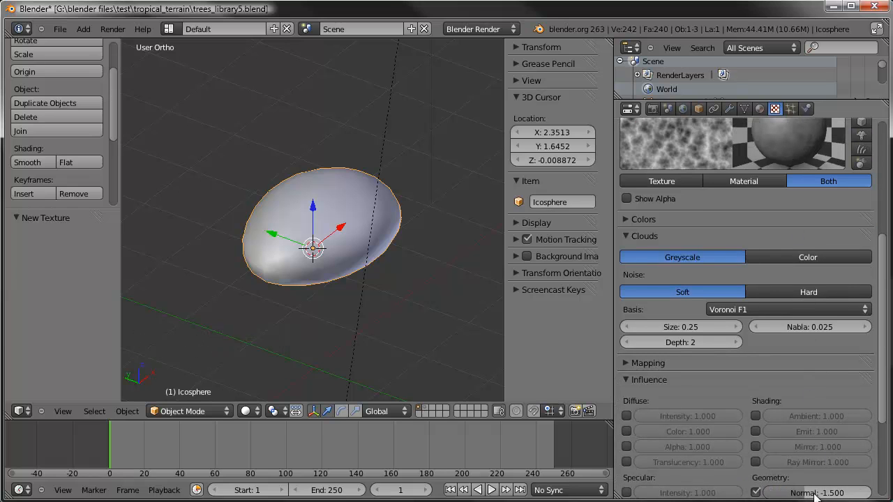
Set the stone bump texture's brightness to about 0.76, its contrast to about 1.93, and the cloud depth to 5
{"action": "scroll", "coordinate": [736, 248], "scroll_direction": "up", "scroll_amount": 3}
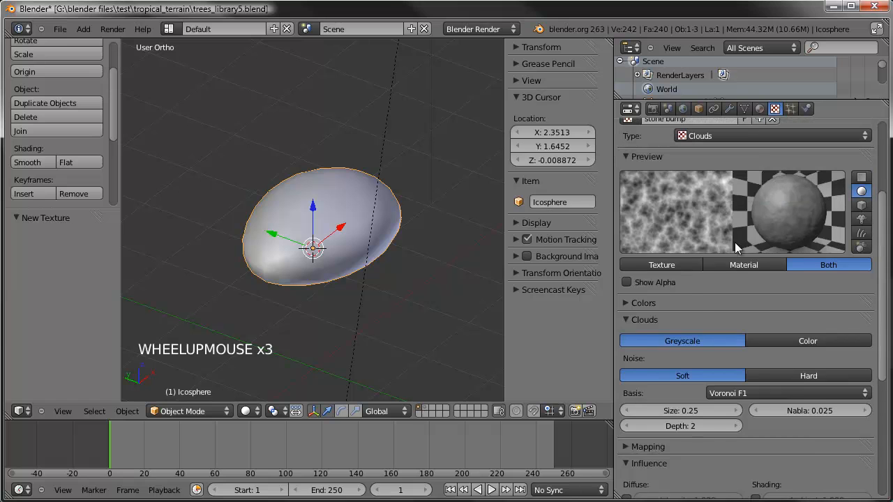
{"action": "left_click", "coordinate": [625, 305]}
{"action": "mouse_move", "coordinate": [808, 423]}
{"action": "left_mouse_down"}
{"action": "mouse_move", "coordinate": [835, 424]}
{"action": "mouse_move", "coordinate": [790, 415]}
{"action": "mouse_move", "coordinate": [834, 433]}
{"action": "mouse_move", "coordinate": [799, 406]}
{"action": "mouse_move", "coordinate": [801, 429]}
{"action": "left_mouse_up"}
{"action": "left_click", "coordinate": [804, 426]}
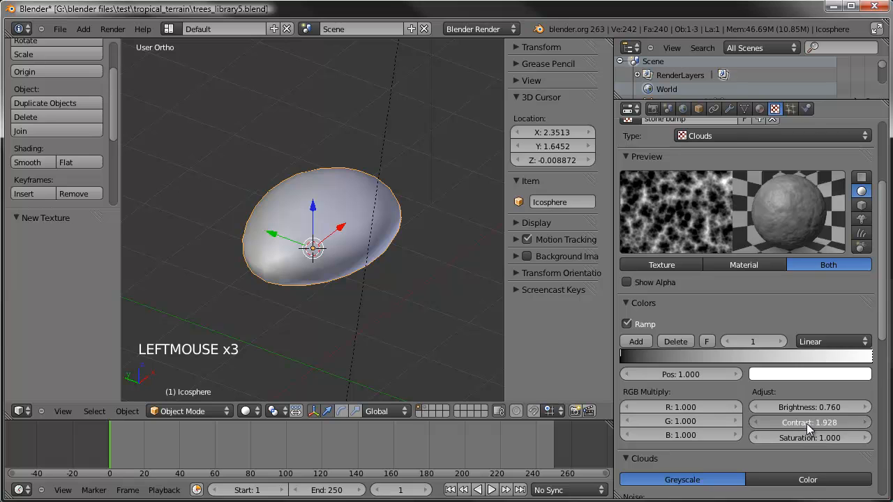
{"action": "left_click", "coordinate": [633, 304]}
{"action": "left_click", "coordinate": [736, 427]}
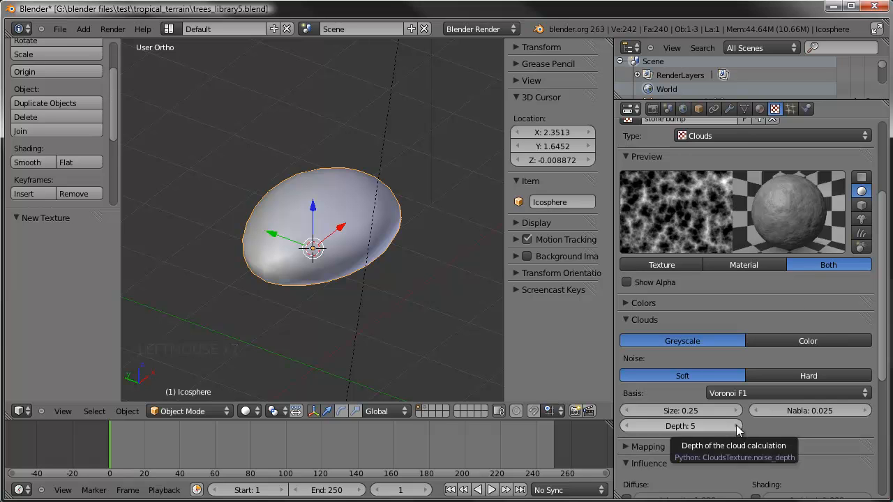
{"action": "scroll", "coordinate": [776, 260], "scroll_direction": "up", "scroll_amount": 2}
Set the Stone material's specular intensity to 0.075 and preview the material on the monkey
{"action": "left_click", "coordinate": [760, 108]}
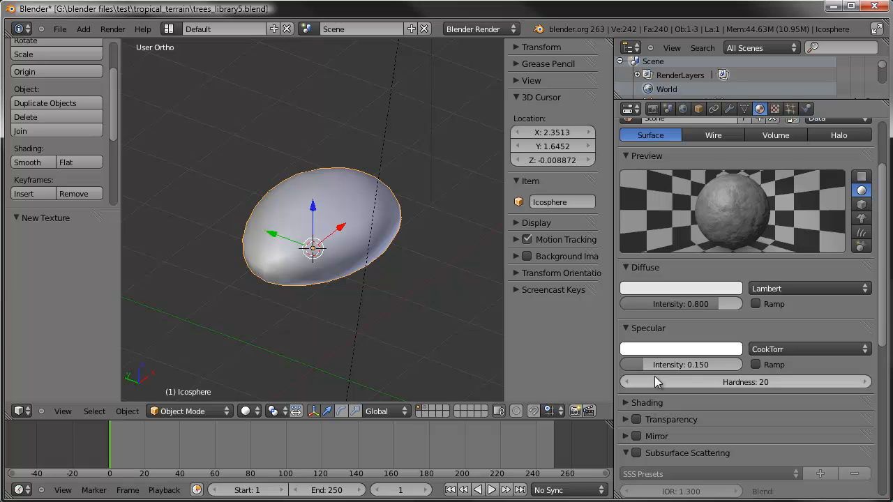
{"action": "left_click_drag", "start_coordinate": [669, 364], "coordinate": [686, 367]}
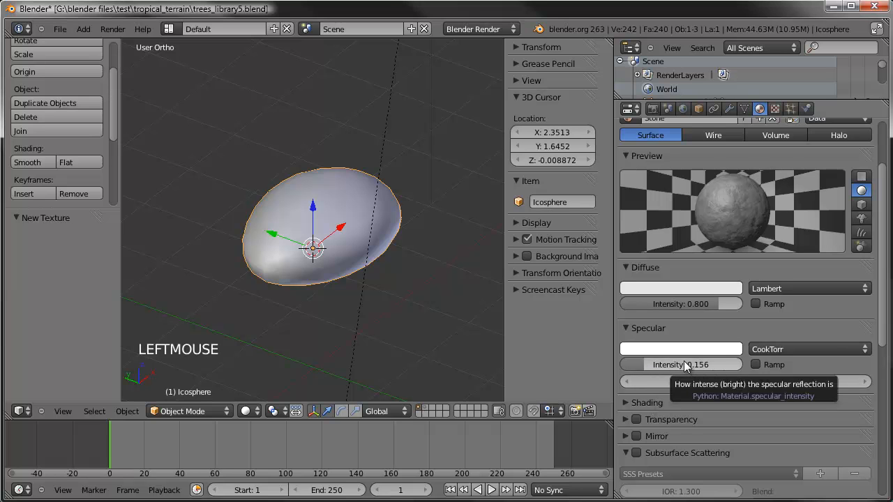
{"action": "double_click", "coordinate": [683, 363]}
{"action": "type", "text": "0.075"}
{"action": "key", "text": "Return"}
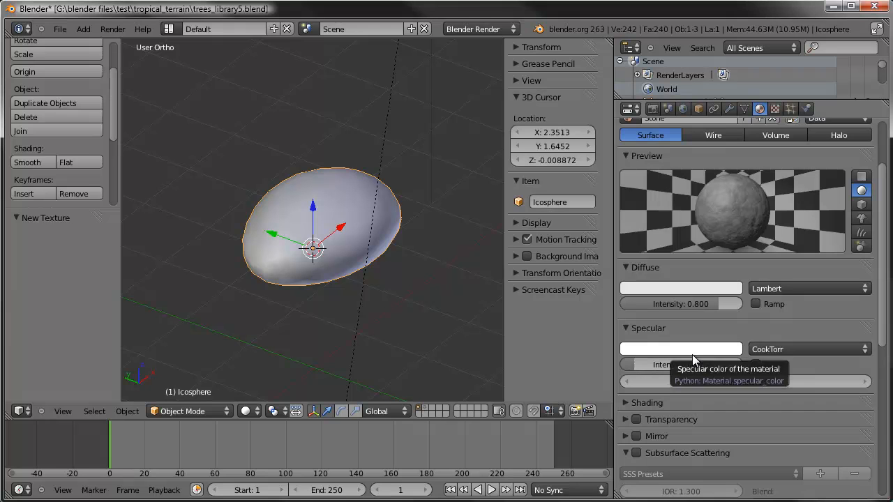
{"action": "left_click", "coordinate": [862, 219]}
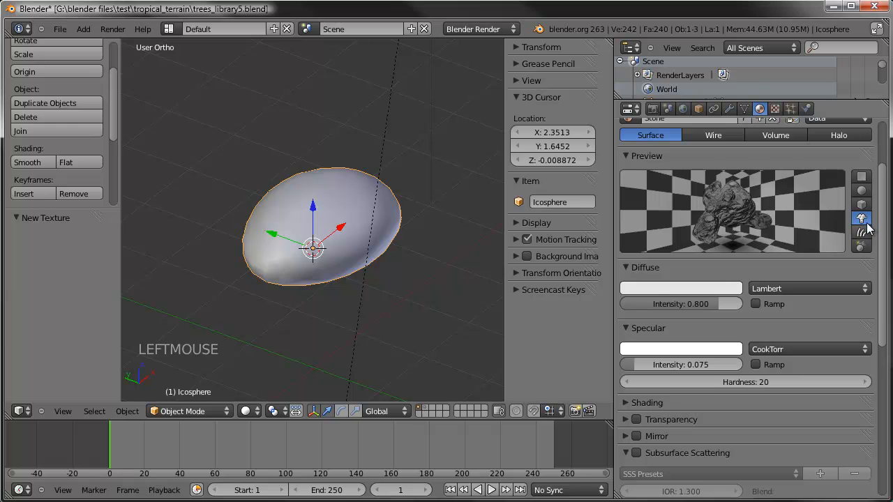
Render the stone from the camera view and examine its surface bumps up close
{"action": "key", "text": "KP_0"}
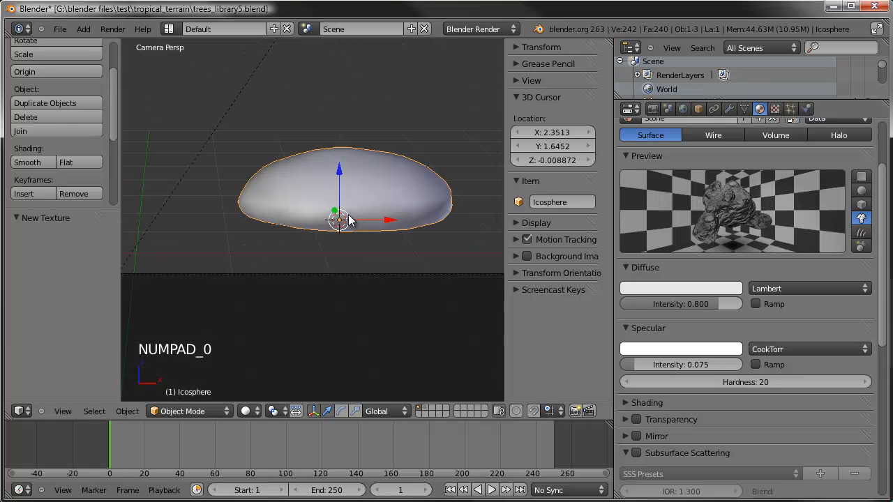
{"action": "scroll", "coordinate": [348, 221], "scroll_direction": "down", "scroll_amount": 5}
{"action": "middle_click_drag", "start_coordinate": [339, 228], "coordinate": [325, 325], "text": "shift"}
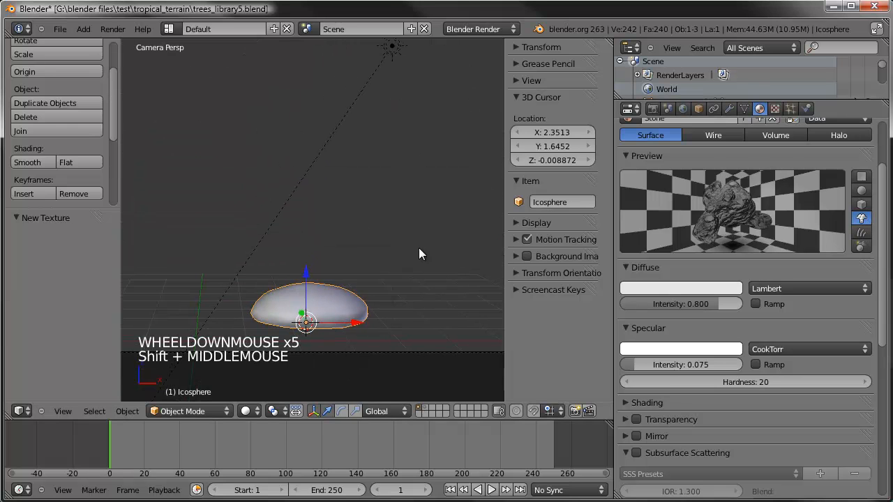
{"action": "key", "text": "F12"}
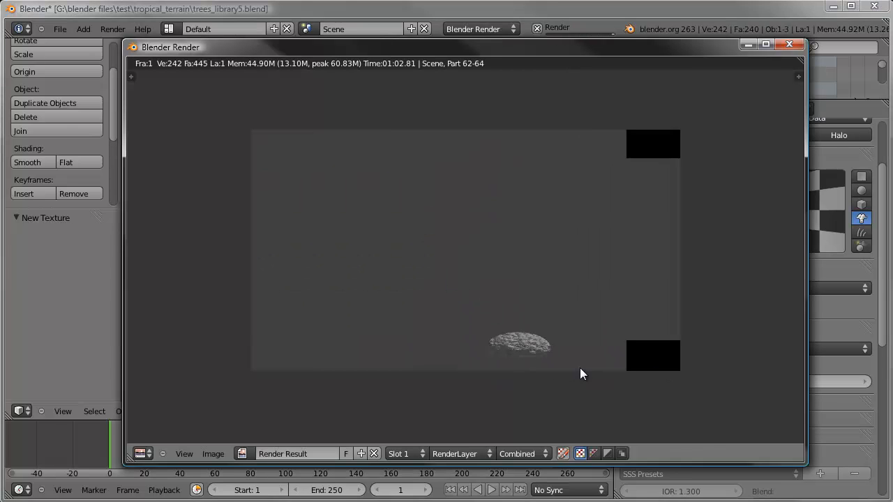
{"action": "scroll", "coordinate": [564, 366], "scroll_direction": "up", "scroll_amount": 2}
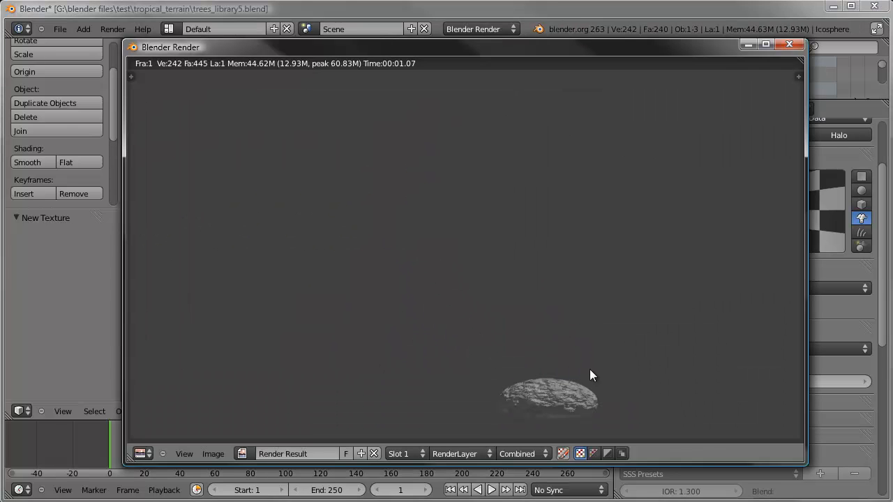
{"action": "key", "text": "Escape"}
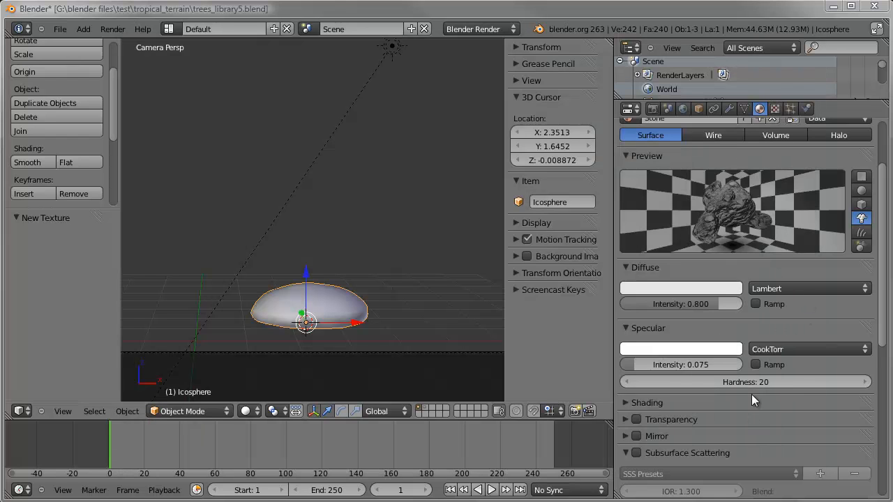
Set the stone bump texture's normal influence to -0.75
{"action": "double_click", "coordinate": [777, 108]}
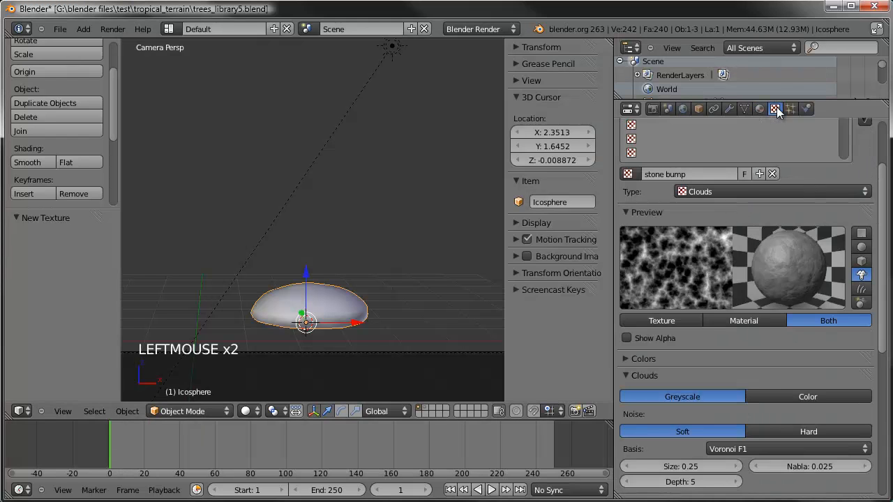
{"action": "scroll", "coordinate": [775, 372], "scroll_direction": "down", "scroll_amount": 5}
{"action": "scroll", "coordinate": [774, 369], "scroll_direction": "up", "scroll_amount": 1}
{"action": "scroll", "coordinate": [774, 369], "scroll_direction": "down", "scroll_amount": 2}
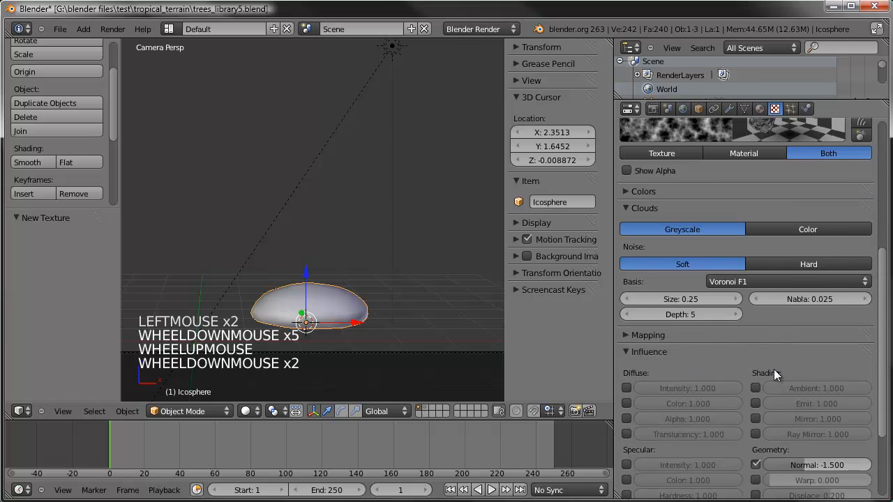
{"action": "left_click", "coordinate": [818, 465]}
{"action": "type", "text": "-"}
{"action": "key", "text": "Return"}
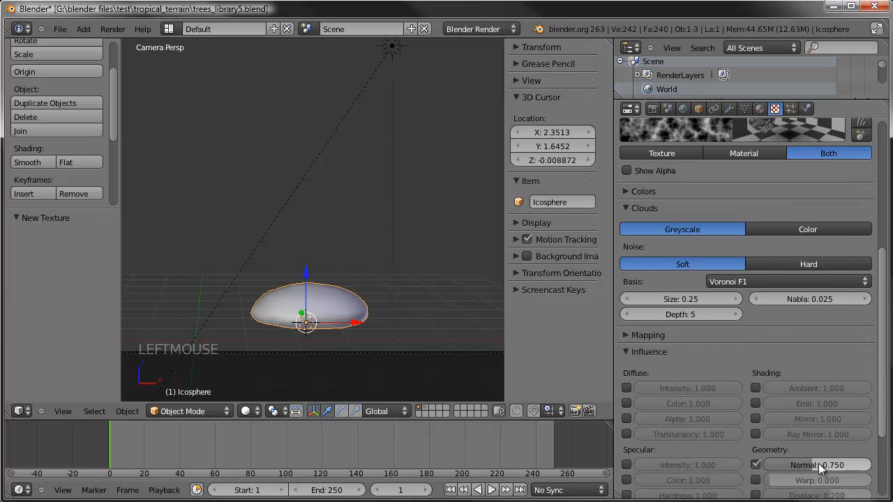
{"action": "scroll", "coordinate": [819, 461], "scroll_direction": "up", "scroll_amount": 4}
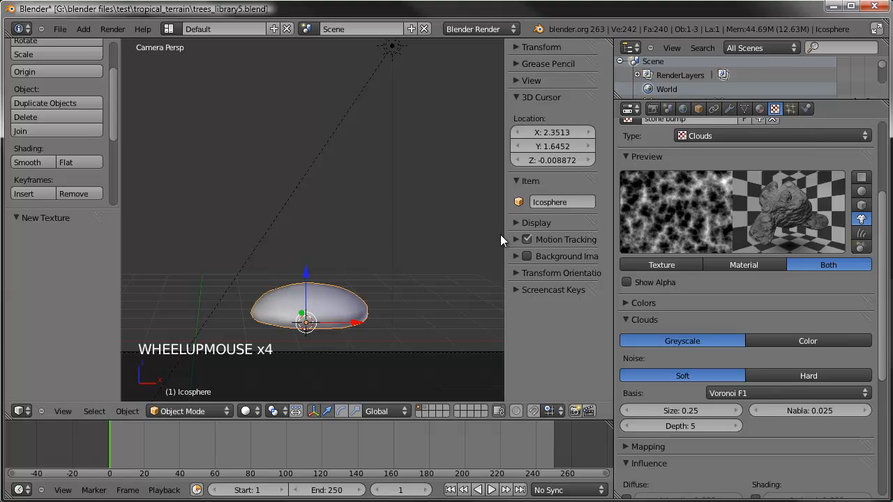
Render the stone again and examine the softened bumps in the render result
{"action": "key", "text": "F12"}
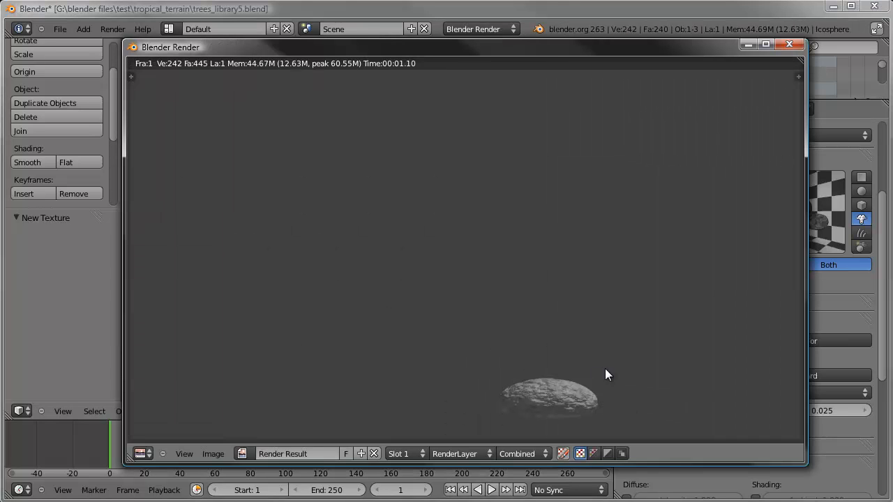
{"action": "key", "text": "Escape"}
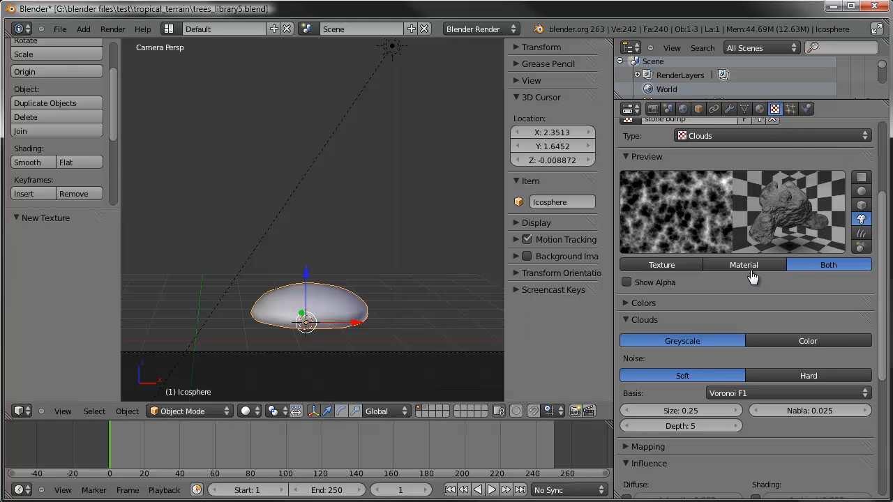
{"action": "key", "text": "F11"}
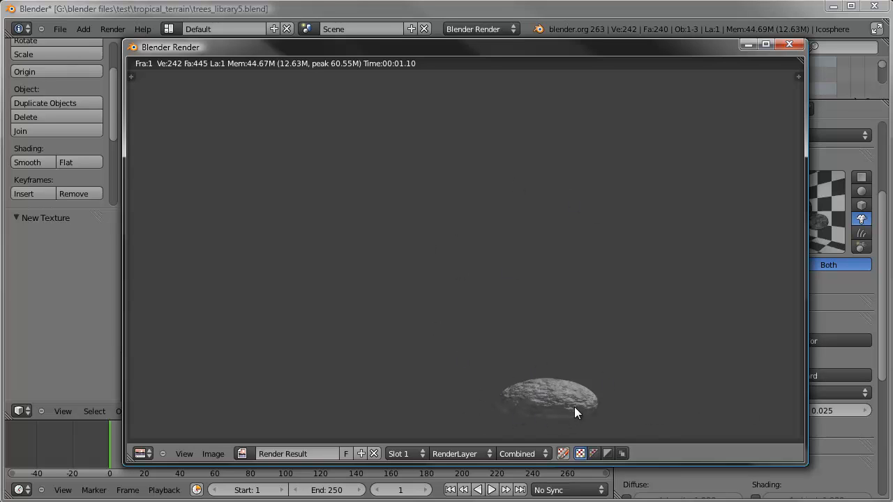
{"action": "key", "text": "F11"}
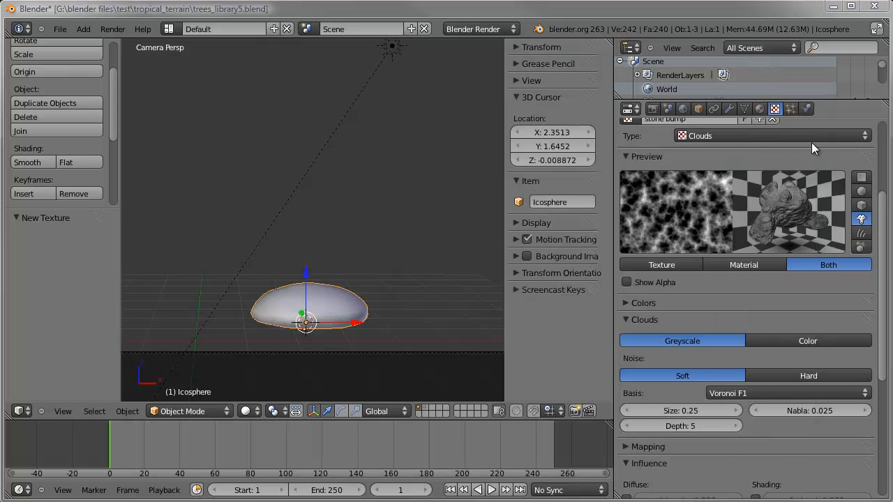
Set the world's ambient occlusion factor to 0.1 and render the stone
{"action": "left_click", "coordinate": [683, 108]}
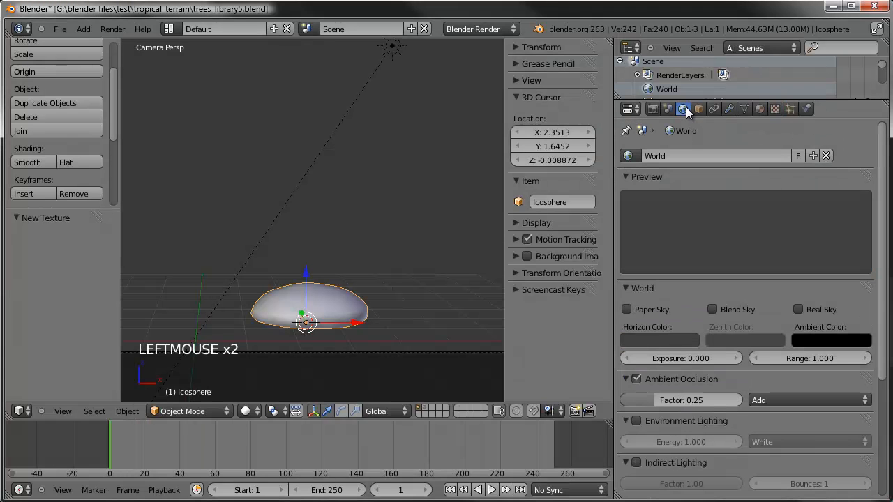
{"action": "left_click", "coordinate": [673, 401]}
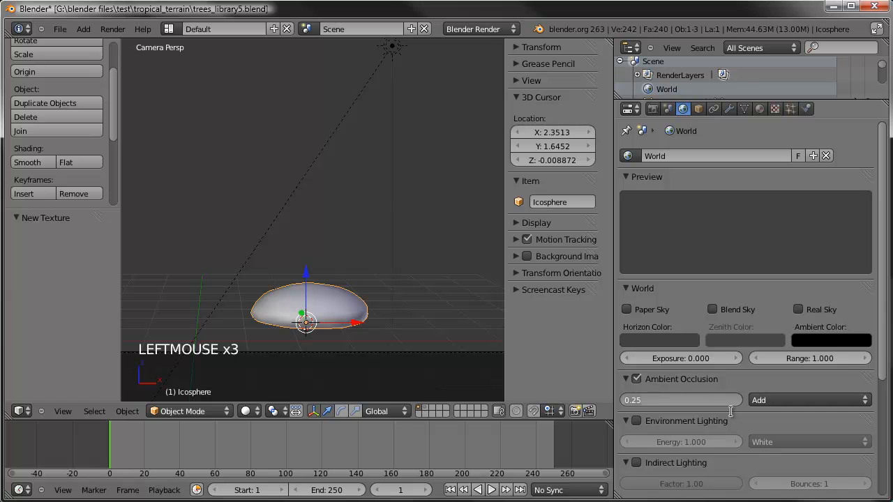
{"action": "type", "text": ".1"}
{"action": "key", "text": "Return"}
{"action": "key", "text": "F12"}
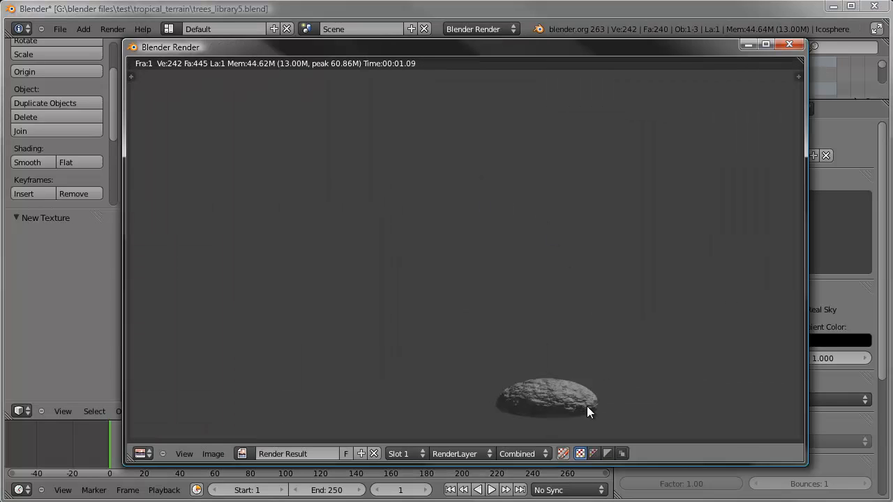
{"action": "key", "text": "Escape"}
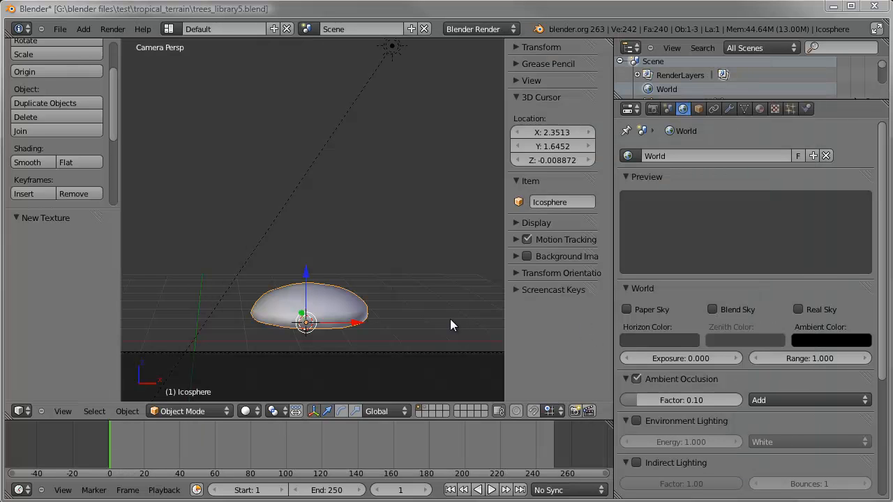
Duplicate the stone in top view and place the copy about 2.89 units along X and -0.12 along Y
{"action": "right_click", "coordinate": [414, 320]}
{"action": "key", "text": "KP_7"}
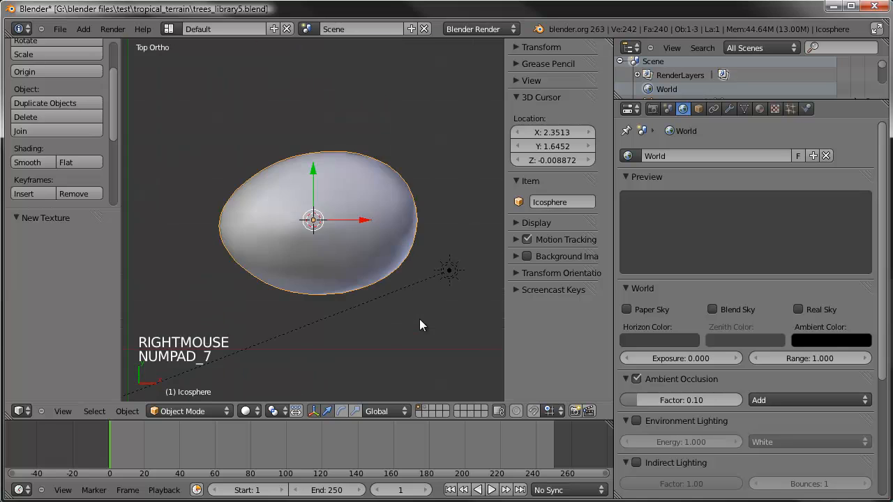
{"action": "scroll", "coordinate": [435, 305], "scroll_direction": "down", "scroll_amount": 3}
{"action": "middle_click_drag", "start_coordinate": [435, 304], "coordinate": [391, 244], "text": "shift"}
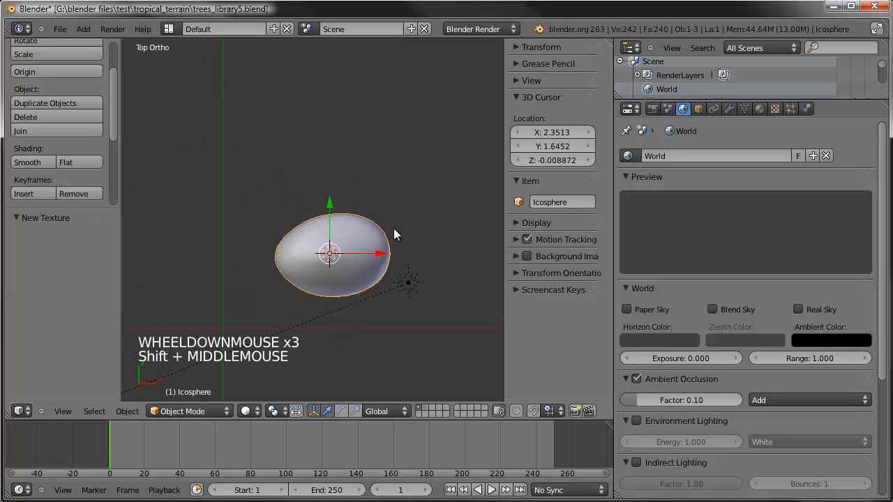
{"action": "middle_click_drag", "start_coordinate": [372, 303], "coordinate": [355, 294], "text": "shift"}
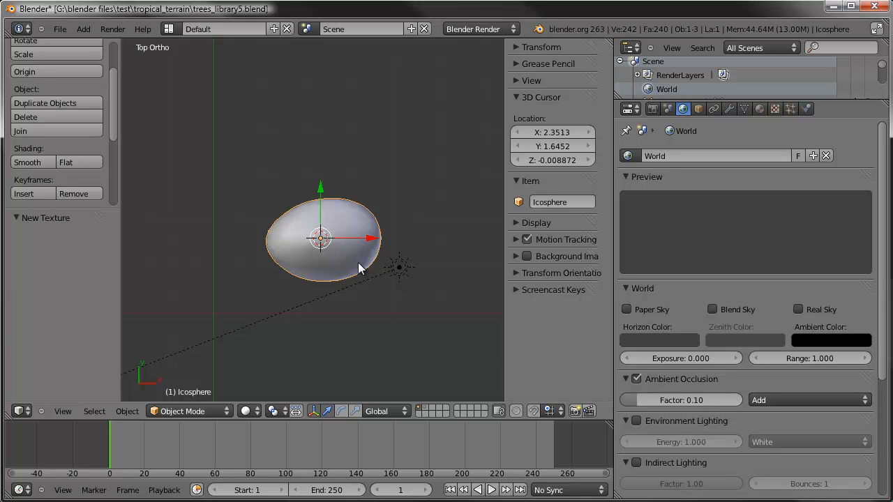
{"action": "key", "text": "shift+d"}
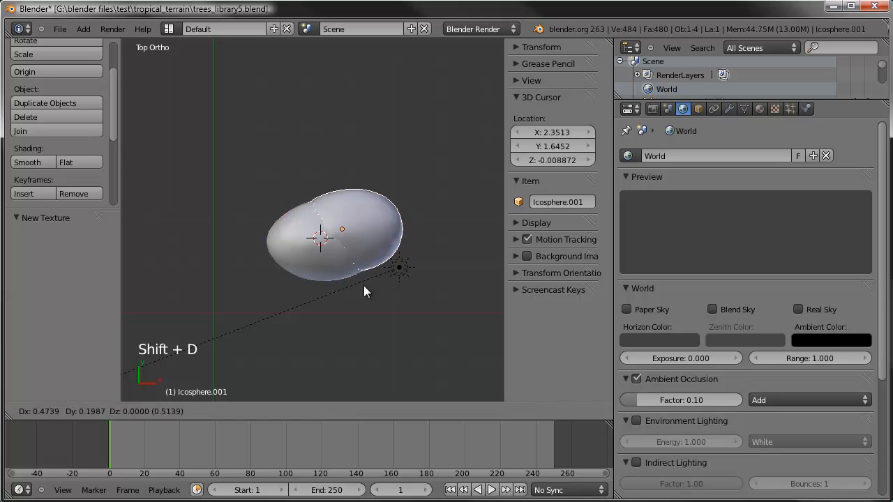
{"action": "left_click", "coordinate": [463, 301]}
{"action": "middle_click_drag", "start_coordinate": [463, 307], "coordinate": [354, 322], "text": "shift"}
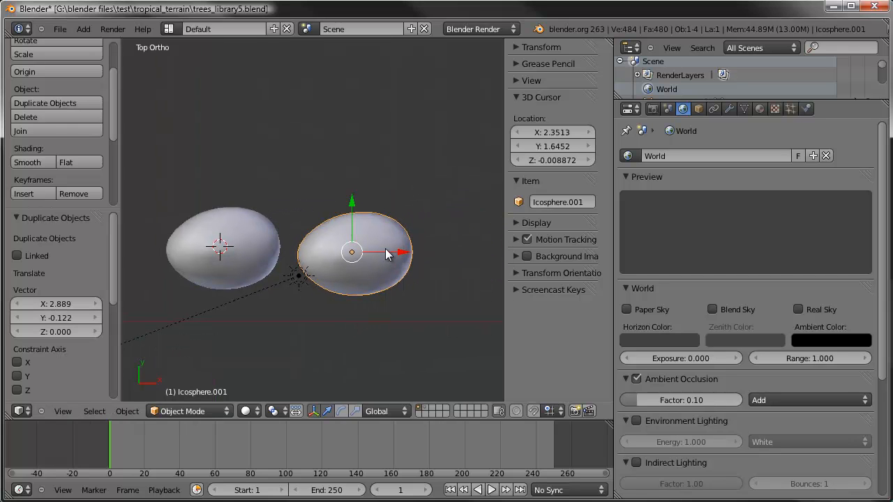
In front view, raise the duplicate stone's top vertices about 0.84 along Z with proportional editing
{"action": "key", "text": "KP_1"}
{"action": "middle_click_drag", "start_coordinate": [389, 256], "coordinate": [377, 283], "text": "shift"}
{"action": "key", "text": "Tab"}
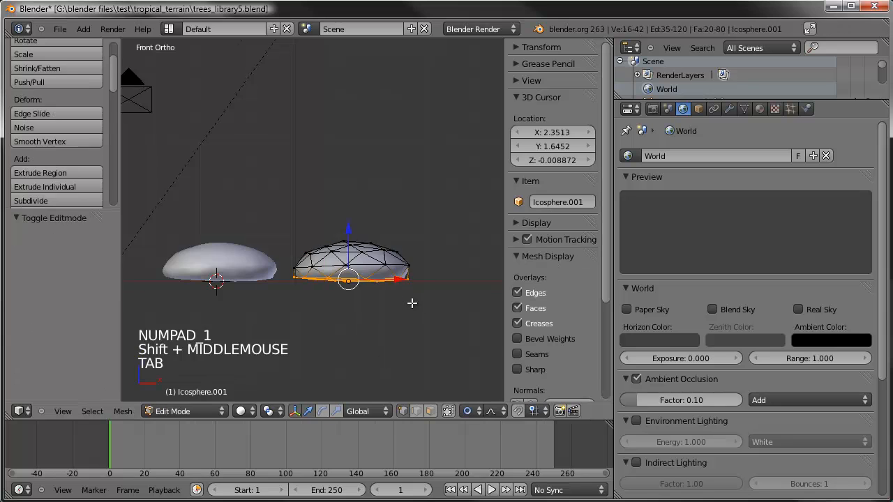
{"action": "scroll", "coordinate": [411, 306], "scroll_direction": "up", "scroll_amount": 2}
{"action": "middle_click_drag", "start_coordinate": [411, 306], "coordinate": [368, 324], "text": "shift"}
{"action": "key", "text": "a"}
{"action": "key", "text": "c"}
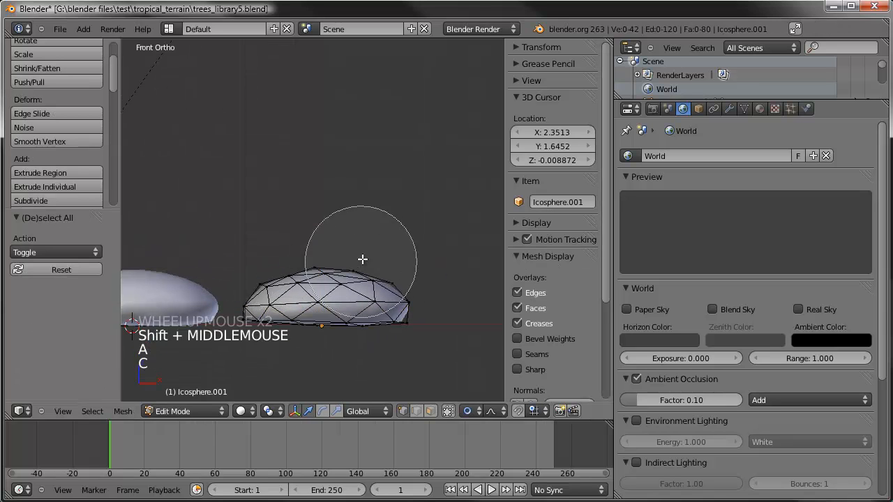
{"action": "left_click", "coordinate": [371, 241]}
{"action": "right_click", "coordinate": [371, 241]}
{"action": "key", "text": "c"}
{"action": "left_click", "coordinate": [353, 235]}
{"action": "right_click", "coordinate": [353, 235]}
{"action": "left_click_drag", "start_coordinate": [353, 230], "coordinate": [349, 172]}
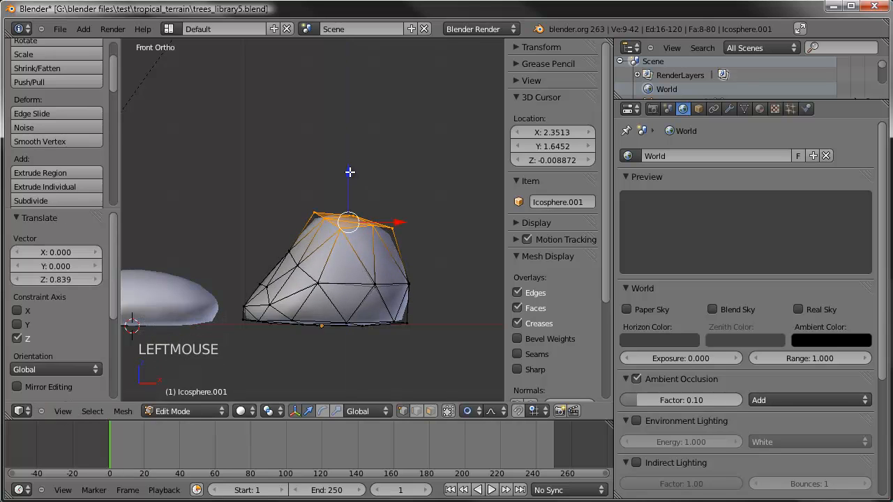
In top view, shift the vertices in the middle of the tall stone's back edge slightly toward negative X
{"action": "key", "text": "KP_7"}
{"action": "key", "text": "a"}
{"action": "key", "text": "a"}
{"action": "key", "text": "c"}
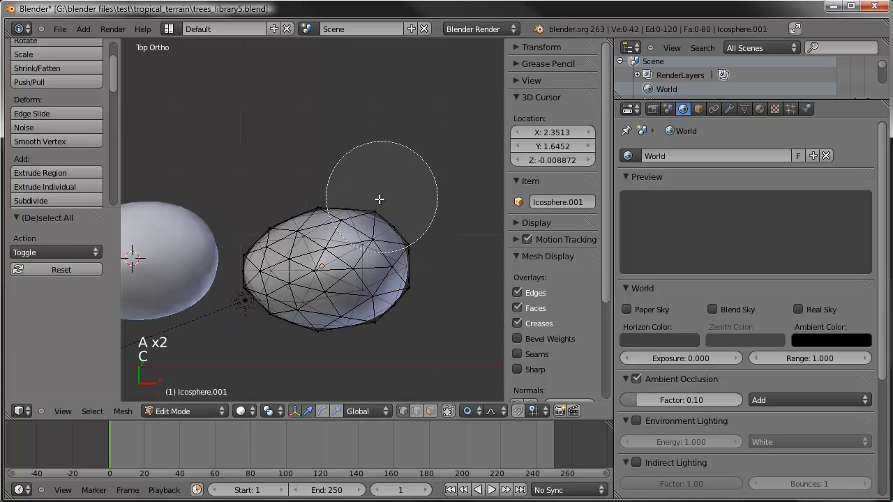
{"action": "left_click", "coordinate": [326, 178]}
{"action": "right_click", "coordinate": [325, 178]}
{"action": "key", "text": "g"}
{"action": "key", "text": "g"}
{"action": "left_click", "coordinate": [301, 187]}
{"action": "key", "text": "a"}
Scale the tall stone's back-right corner vertices to about 0.725 along X, shrink them slightly along Y, and move them outward
{"action": "key", "text": "c"}
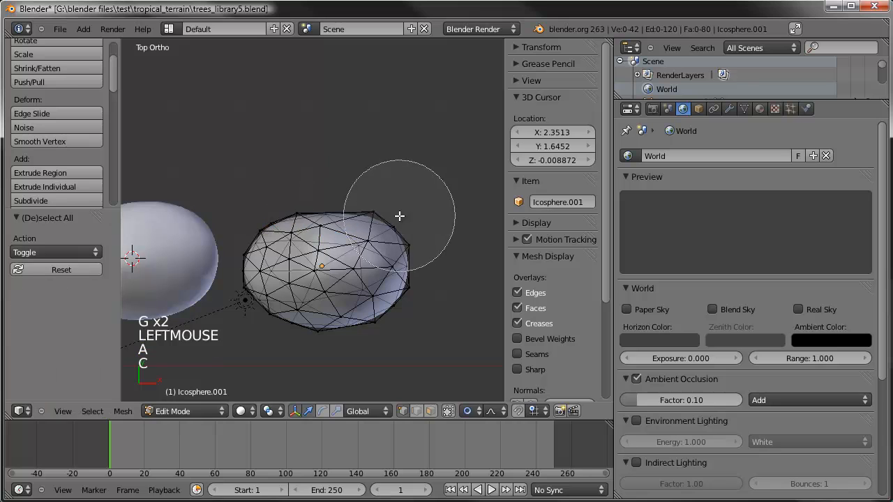
{"action": "left_click", "coordinate": [399, 212]}
{"action": "right_click", "coordinate": [443, 196]}
{"action": "key", "text": "s"}
{"action": "key", "text": "x"}
{"action": "left_click", "coordinate": [413, 197]}
{"action": "key", "text": "s"}
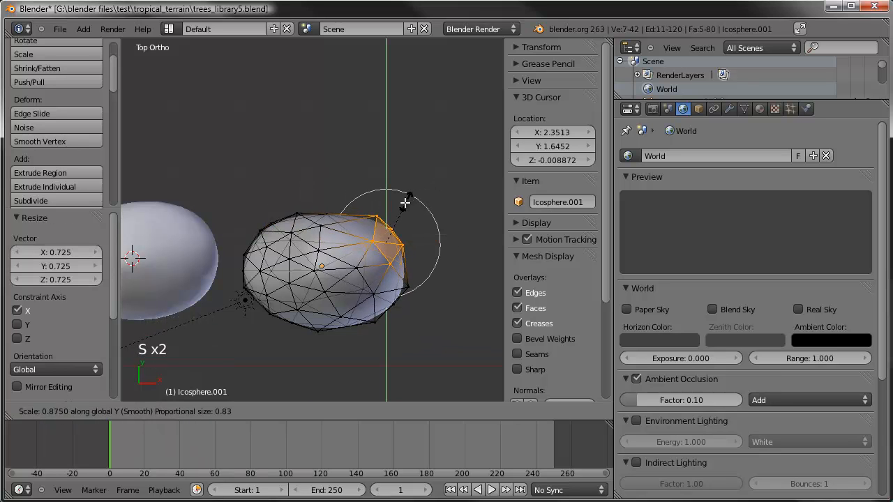
{"action": "left_click", "coordinate": [398, 203]}
{"action": "key", "text": "g"}
{"action": "left_click", "coordinate": [396, 195]}
{"action": "key", "text": "a"}
Pull the vertices on the left part of the tall stone's back edge outward
{"action": "key", "text": "c"}
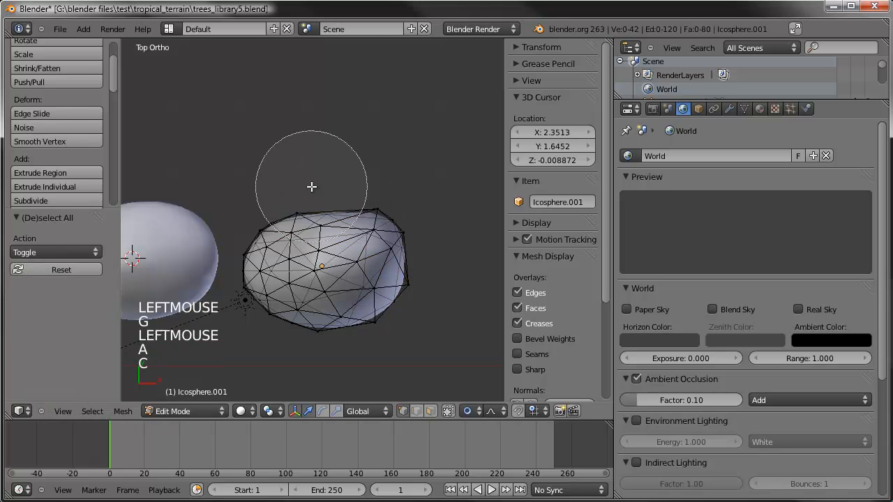
{"action": "left_click", "coordinate": [311, 187]}
{"action": "right_click", "coordinate": [311, 187]}
{"action": "key", "text": "g"}
{"action": "key", "text": "g"}
{"action": "left_click", "coordinate": [305, 167]}
{"action": "key", "text": "a"}
Move a single vertex on the tall stone's upper surface to make its shape less regular
{"action": "middle_click_drag", "start_coordinate": [362, 274], "coordinate": [477, 329]}
{"action": "right_click", "coordinate": [360, 225]}
{"action": "key", "text": "g"}
{"action": "key", "text": "g"}
{"action": "left_click", "coordinate": [383, 209]}
{"action": "key", "text": "Tab"}
{"action": "key", "text": "Tab"}
{"action": "middle_click_drag", "start_coordinate": [370, 314], "coordinate": [355, 339]}
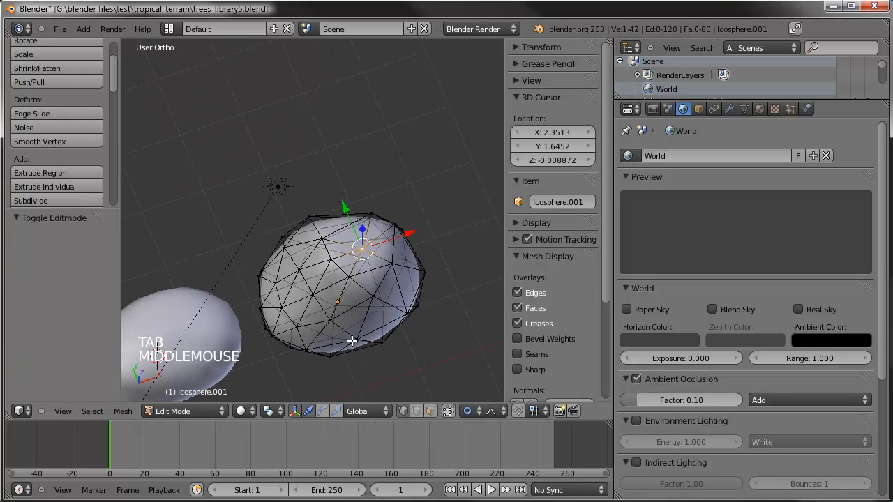
In top view, pull the tall stone's front-left corner vertices outward with proportional editing
{"action": "key", "text": "KP_7"}
{"action": "key", "text": "c"}
{"action": "right_click", "coordinate": [249, 297]}
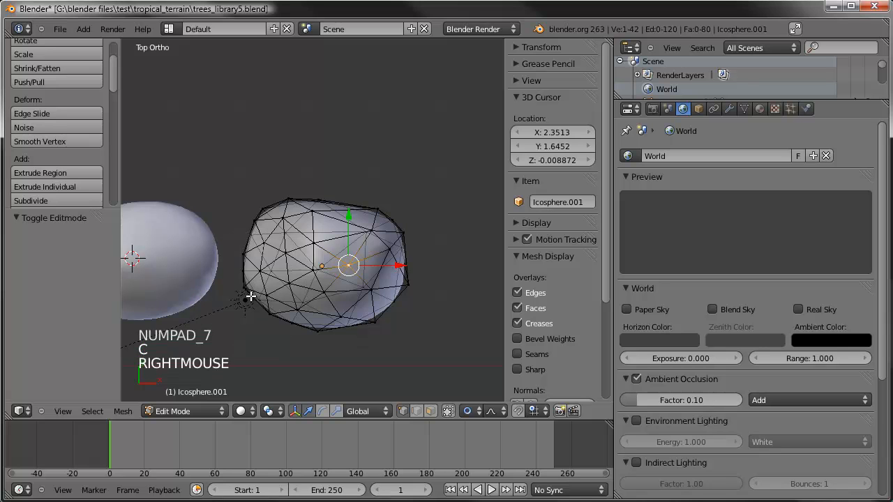
{"action": "key", "text": "a"}
{"action": "key", "text": "c"}
{"action": "left_click_drag", "start_coordinate": [259, 309], "coordinate": [262, 308]}
{"action": "right_click", "coordinate": [263, 309]}
{"action": "key", "text": "g"}
{"action": "key", "text": "g"}
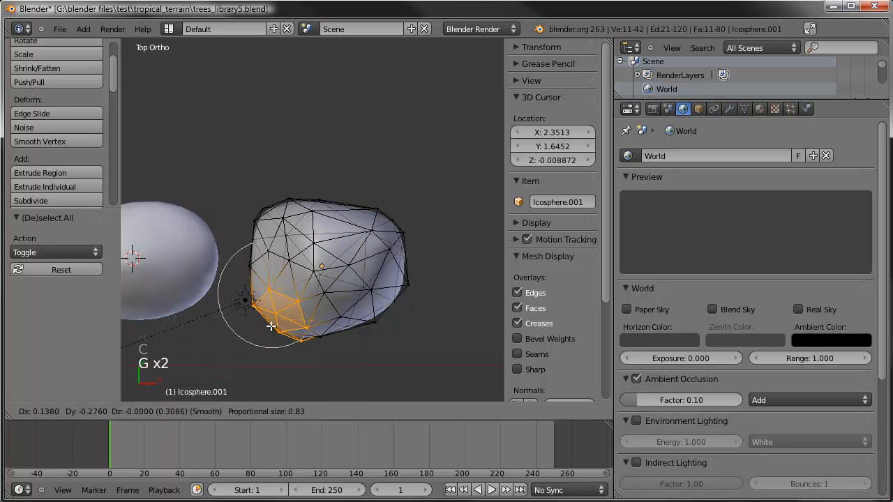
{"action": "left_click", "coordinate": [273, 330]}
{"action": "key", "text": "a"}
Pull the tall stone's front-right corner vertices outward and return to Object Mode
{"action": "key", "text": "c"}
{"action": "left_click", "coordinate": [379, 313]}
{"action": "right_click", "coordinate": [381, 313]}
{"action": "key", "text": "g"}
{"action": "key", "text": "g"}
{"action": "left_click", "coordinate": [415, 325]}
{"action": "key", "text": "Tab"}
Render both stones from the camera view and compare their shapes
{"action": "middle_click_drag", "start_coordinate": [415, 326], "coordinate": [343, 268]}
{"action": "key", "text": "KP_0"}
{"action": "scroll", "coordinate": [383, 223], "scroll_direction": "down", "scroll_amount": 1}
{"action": "scroll", "coordinate": [343, 269], "scroll_direction": "down", "scroll_amount": 1}
{"action": "key", "text": "F12"}
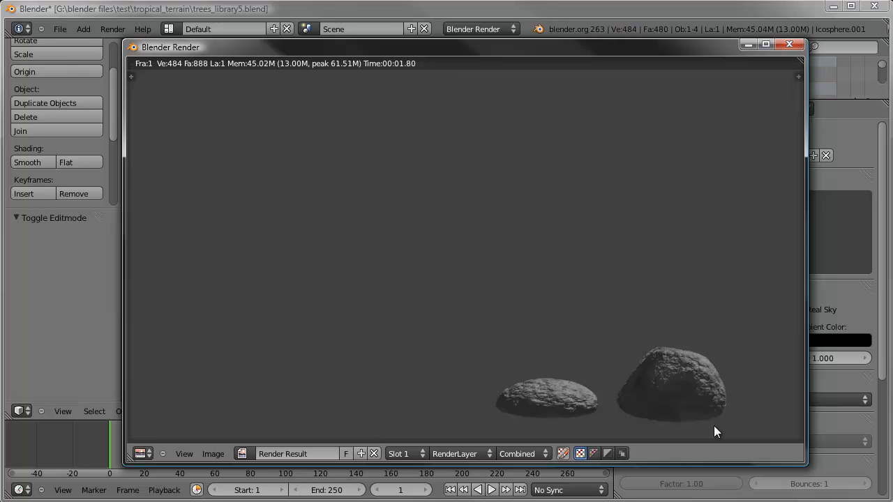
{"action": "key", "text": "Escape"}
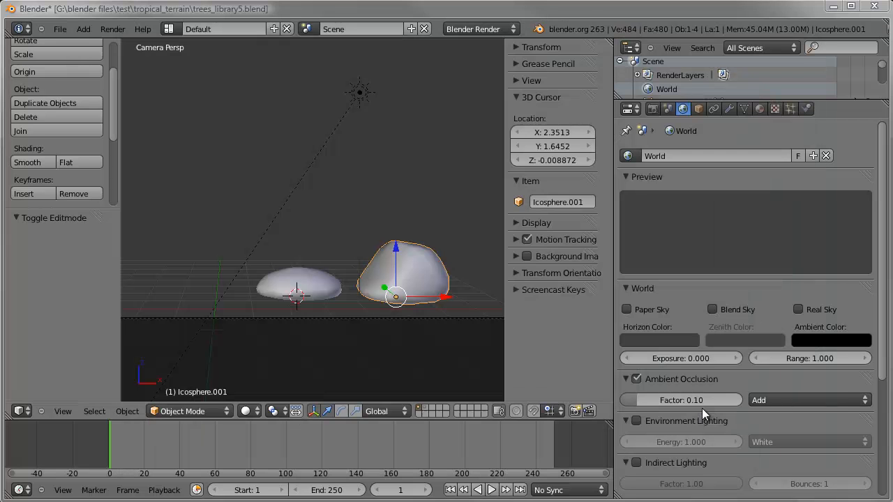
In top view, duplicate the tall stone and place the copy behind the flat stone, about -2.57 in X and 3.01 in Y
{"action": "right_click", "coordinate": [391, 247]}
{"action": "key", "text": "KP_7"}
{"action": "scroll", "coordinate": [391, 248], "scroll_direction": "down", "scroll_amount": 2}
{"action": "middle_click_drag", "start_coordinate": [391, 247], "coordinate": [420, 306], "text": "shift"}
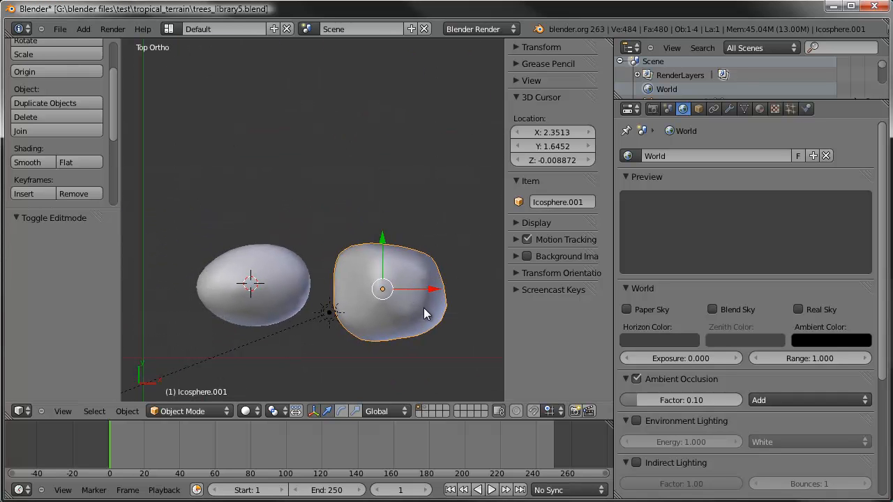
{"action": "key", "text": "shift+d"}
{"action": "left_click", "coordinate": [314, 185]}
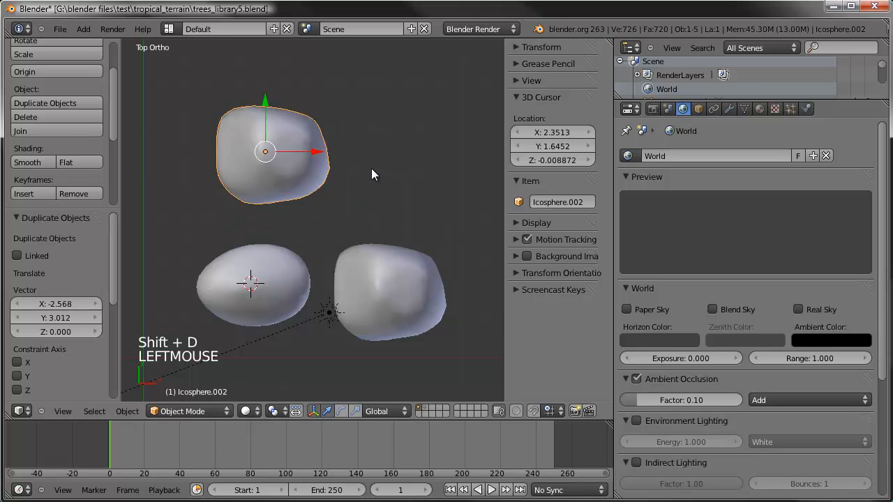
Scale the whole mesh of the duplicated stone along X by about 1.9 to elongate it
{"action": "key", "text": "Tab"}
{"action": "key", "text": "a"}
{"action": "key", "text": "a"}
{"action": "key", "text": "a"}
{"action": "key", "text": "s"}
{"action": "key", "text": "x"}
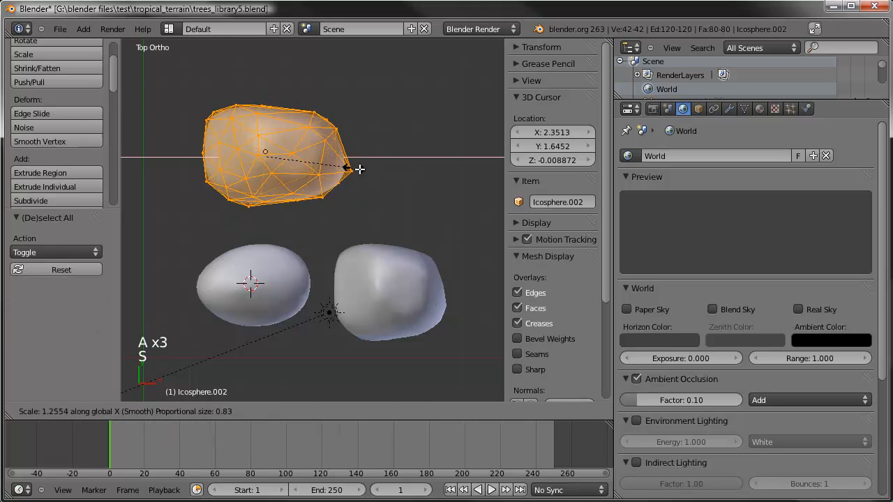
{"action": "left_click", "coordinate": [398, 164]}
Select vertices on the elongated stone's upper surface and push them down about 0.38 in Z with proportional editing
{"action": "middle_click_drag", "start_coordinate": [398, 164], "coordinate": [256, 150]}
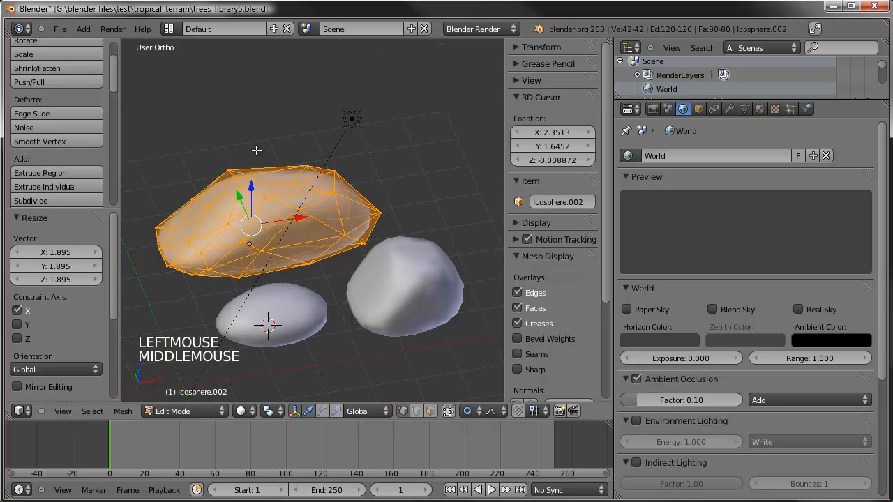
{"action": "right_click_drag", "start_coordinate": [260, 177], "coordinate": [296, 186]}
{"action": "right_click", "coordinate": [289, 183]}
{"action": "right_click", "coordinate": [289, 182], "text": "shift"}
{"action": "right_click", "coordinate": [245, 180], "text": "shift"}
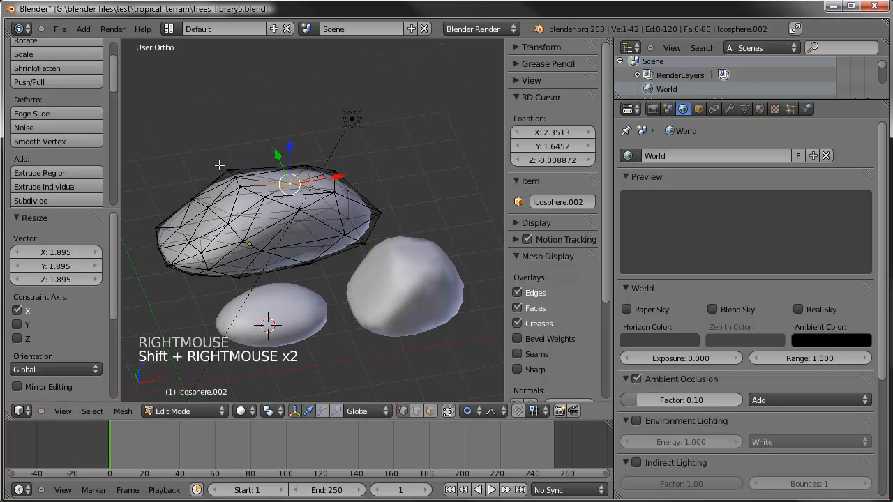
{"action": "right_click", "coordinate": [295, 173], "text": "shift"}
{"action": "right_click", "coordinate": [287, 170], "text": "shift"}
{"action": "right_click", "coordinate": [239, 192], "text": "shift"}
{"action": "key", "text": "g"}
{"action": "scroll", "coordinate": [285, 189], "scroll_direction": "down", "scroll_amount": 2}
{"action": "left_click", "coordinate": [286, 192]}
Move two vertices at the elongated stone's left end with proportional editing and return to Object Mode
{"action": "right_click", "coordinate": [175, 230]}
{"action": "right_click", "coordinate": [189, 250], "text": "shift"}
{"action": "key", "text": "g"}
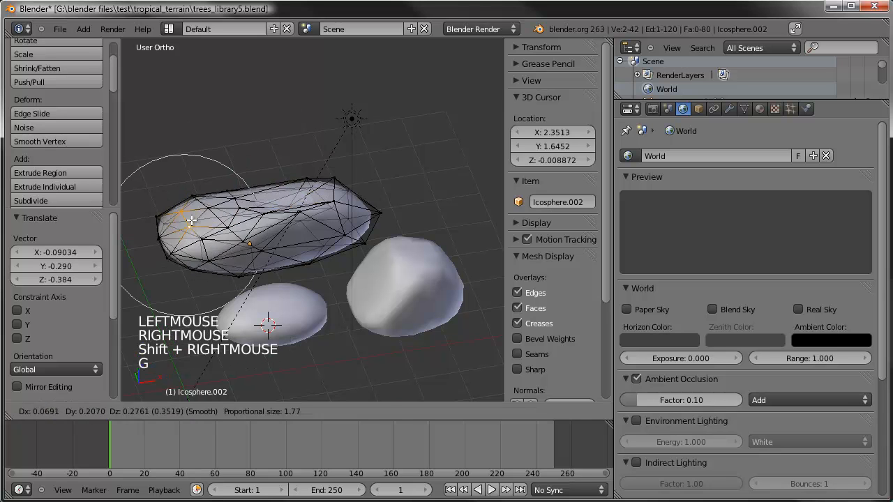
{"action": "left_click", "coordinate": [166, 225]}
{"action": "key", "text": "Tab"}
Reopen the elongated stone's mesh and shift the two selected end vertices in two moves to vary its outline
{"action": "middle_click_drag", "start_coordinate": [408, 233], "coordinate": [334, 239]}
{"action": "scroll", "coordinate": [384, 236], "scroll_direction": "up", "scroll_amount": 3}
{"action": "key", "text": "Tab"}
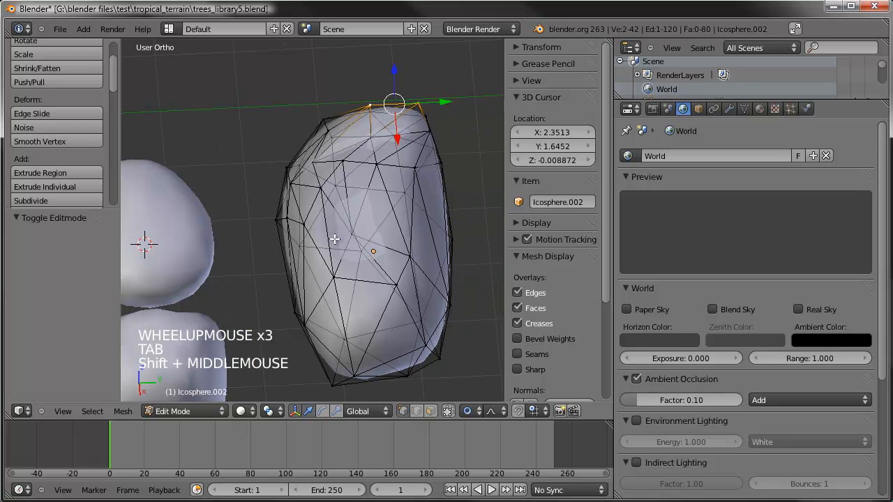
{"action": "key", "text": "g"}
{"action": "key", "text": "g"}
{"action": "left_click", "coordinate": [363, 203]}
{"action": "key", "text": "g"}
{"action": "key", "text": "g"}
{"action": "left_click", "coordinate": [391, 175]}
In top view, circle-select the vertices at the right end of the elongated stone
{"action": "right_click", "coordinate": [397, 286]}
{"action": "key", "text": "KP_7"}
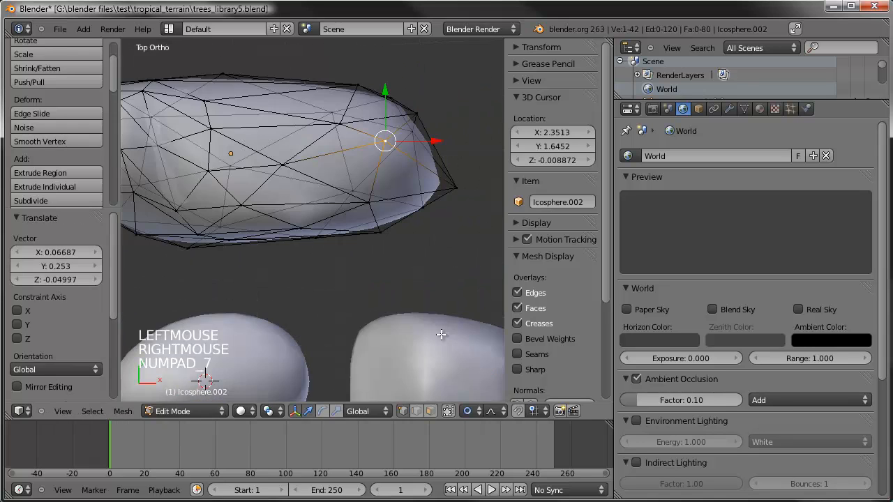
{"action": "key", "text": "a"}
{"action": "key", "text": "a"}
{"action": "scroll", "coordinate": [348, 209], "scroll_direction": "down", "scroll_amount": 2}
{"action": "mouse_move", "coordinate": [349, 209]}
{"action": "middle_mouse_down", "text": "shift"}
{"action": "mouse_move", "coordinate": [334, 181]}
{"action": "mouse_move", "coordinate": [348, 195]}
{"action": "middle_mouse_up", "text": "shift"}
{"action": "key", "text": "a"}
{"action": "key", "text": "a"}
{"action": "key", "text": "c"}
{"action": "scroll", "coordinate": [391, 195], "scroll_direction": "down", "scroll_amount": 8}
{"action": "left_click", "coordinate": [404, 209]}
{"action": "right_click", "coordinate": [439, 180]}
{"action": "key", "text": "s"}
{"action": "key", "text": "s"}
{"action": "right_click", "coordinate": [435, 179]}
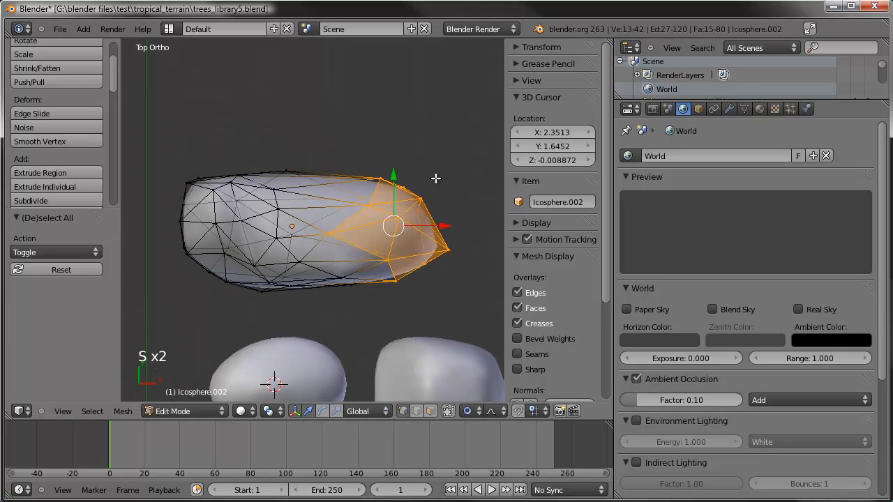
{"action": "key", "text": "y"}
{"action": "key", "text": "ctrl+z"}
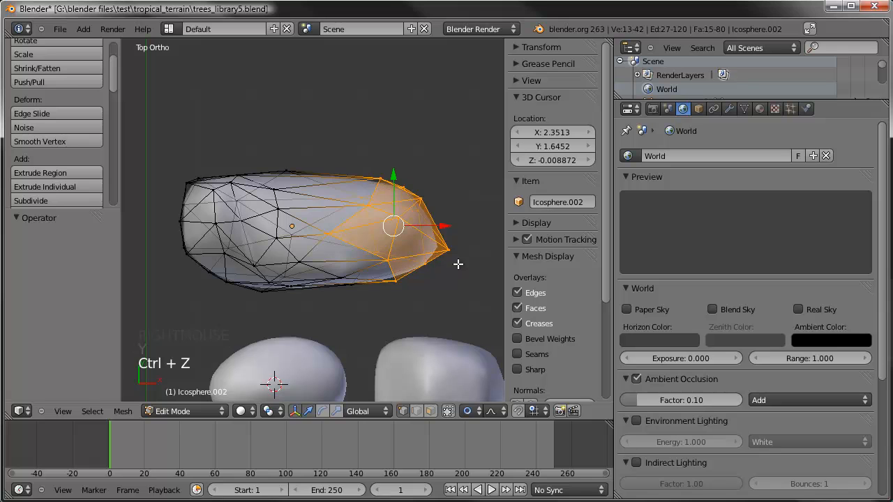
Narrow the elongated stone's right end along Y and pull its tip vertex inward about 0.45 in X
{"action": "key", "text": "s"}
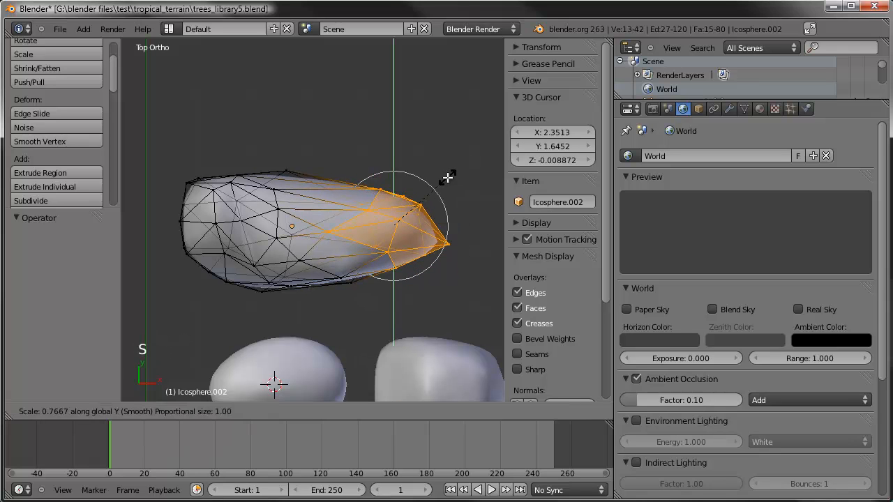
{"action": "left_click", "coordinate": [454, 202]}
{"action": "right_click_drag", "start_coordinate": [455, 201], "coordinate": [422, 245]}
Move two vertices at the elongated stone's left end inward to dent it and return to Object Mode
{"action": "right_click", "coordinate": [179, 216]}
{"action": "right_click", "coordinate": [210, 220], "text": "shift"}
{"action": "right_click", "coordinate": [209, 220], "text": "shift"}
{"action": "right_click", "coordinate": [180, 219], "text": "shift"}
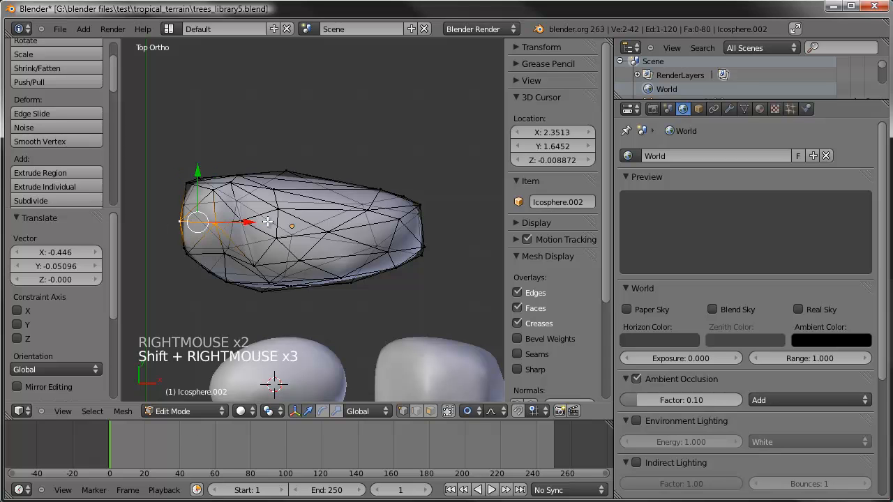
{"action": "key", "text": "g"}
{"action": "left_click", "coordinate": [252, 229]}
{"action": "key", "text": "Tab"}
Inspect the three stones from several angles and render them to compare their shapes
{"action": "middle_click_drag", "start_coordinate": [251, 229], "coordinate": [184, 163]}
{"action": "scroll", "coordinate": [274, 221], "scroll_direction": "down", "scroll_amount": 2}
{"action": "middle_click_drag", "start_coordinate": [274, 222], "coordinate": [296, 234], "text": "shift"}
{"action": "middle_click_drag", "start_coordinate": [297, 233], "coordinate": [336, 327]}
{"action": "scroll", "coordinate": [242, 244], "scroll_direction": "down", "scroll_amount": 3}
{"action": "middle_click_drag", "start_coordinate": [242, 244], "coordinate": [364, 211]}
{"action": "key", "text": "F12"}
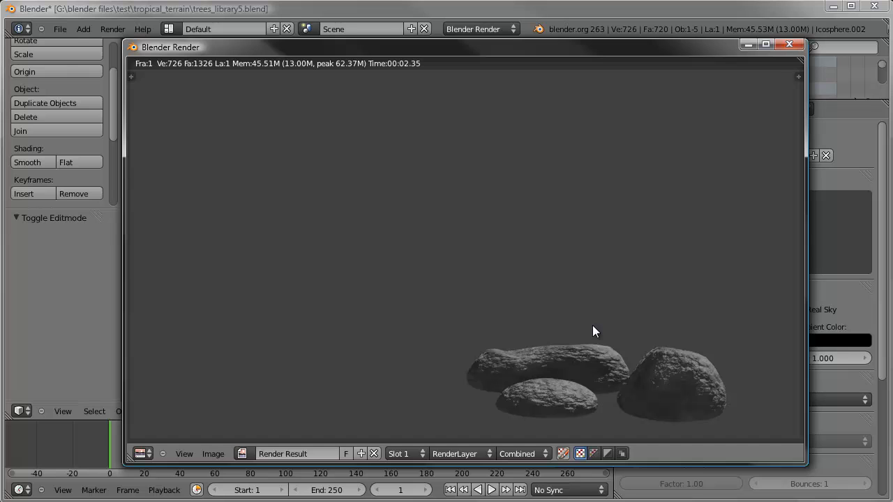
{"action": "key", "text": "Escape"}
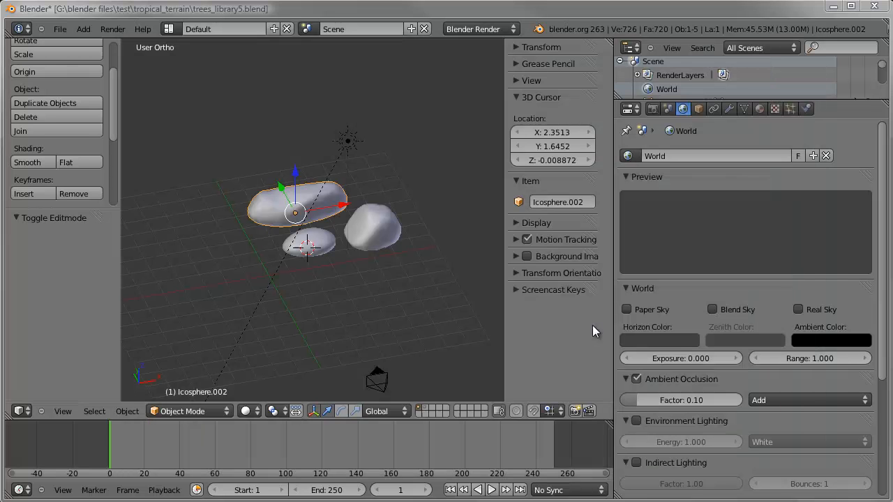
Select the tall stone in top view, then expand the viewport's display settings and widen the area showing them
{"action": "right_click", "coordinate": [388, 237]}
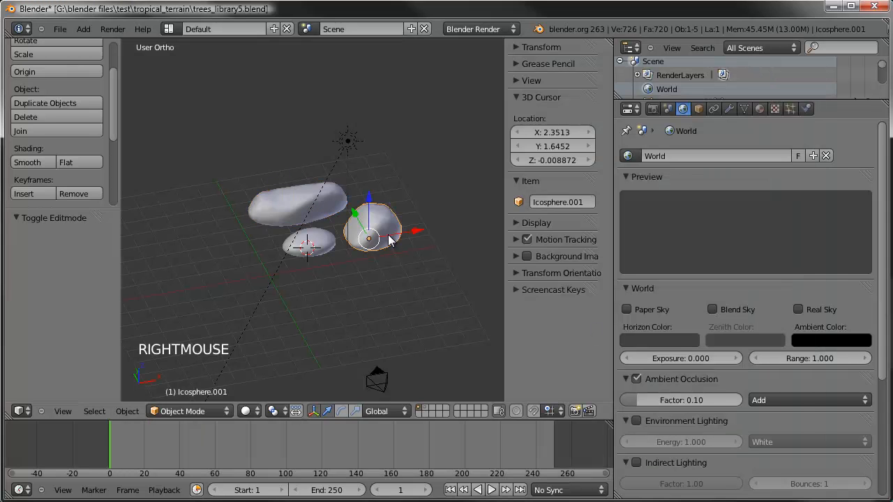
{"action": "key", "text": "KP_7"}
{"action": "scroll", "coordinate": [389, 237], "scroll_direction": "up", "scroll_amount": 3}
{"action": "middle_click_drag", "start_coordinate": [389, 237], "coordinate": [389, 244], "text": "shift"}
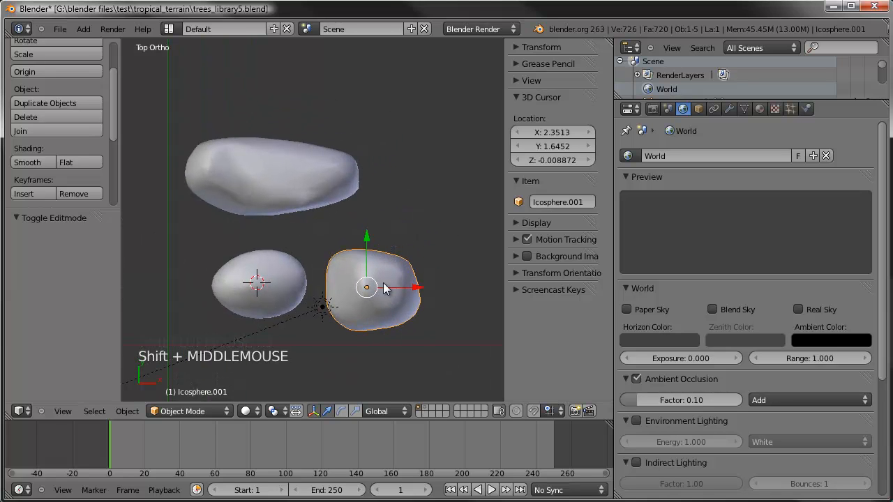
{"action": "left_click", "coordinate": [509, 225]}
{"action": "left_click_drag", "start_coordinate": [506, 228], "coordinate": [446, 227]}
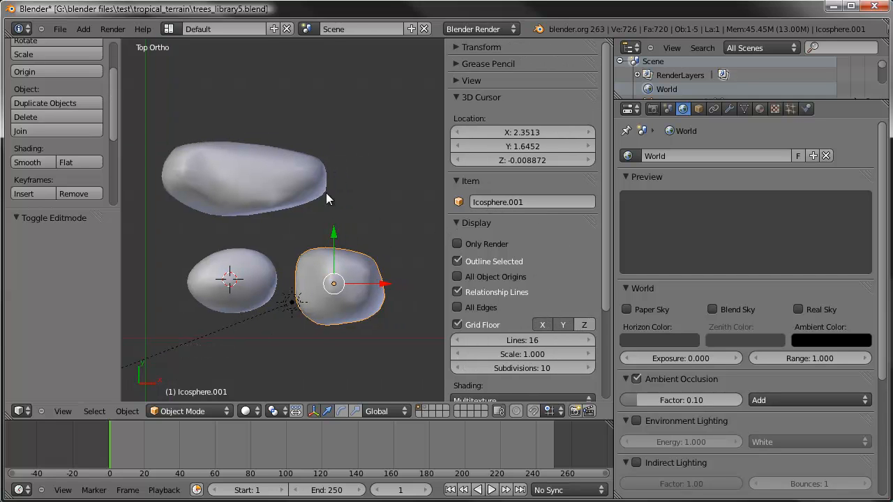
Rename the small egg-shaped stone object to stone1
{"action": "right_click", "coordinate": [270, 265]}
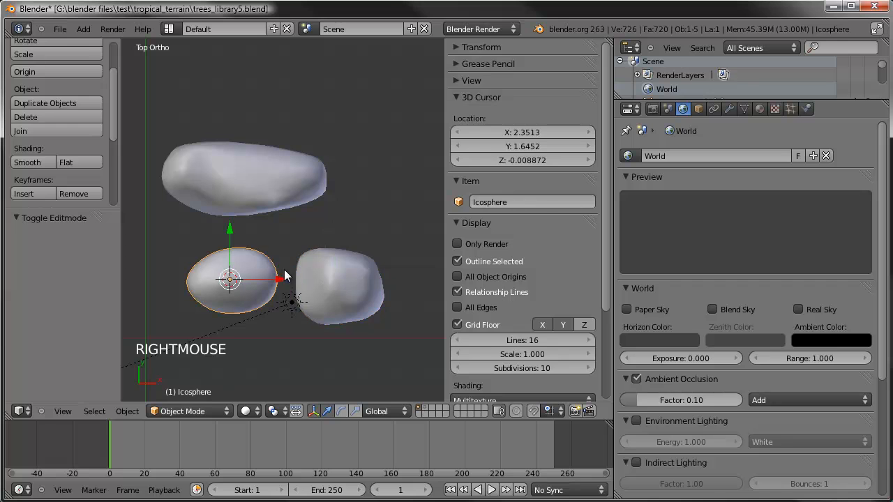
{"action": "left_click", "coordinate": [520, 200]}
{"action": "type", "text": "stone1"}
{"action": "key", "text": "Return"}
Rename the blocky, rounded stone object beside the egg-shaped one to stone2
{"action": "right_click", "coordinate": [359, 269]}
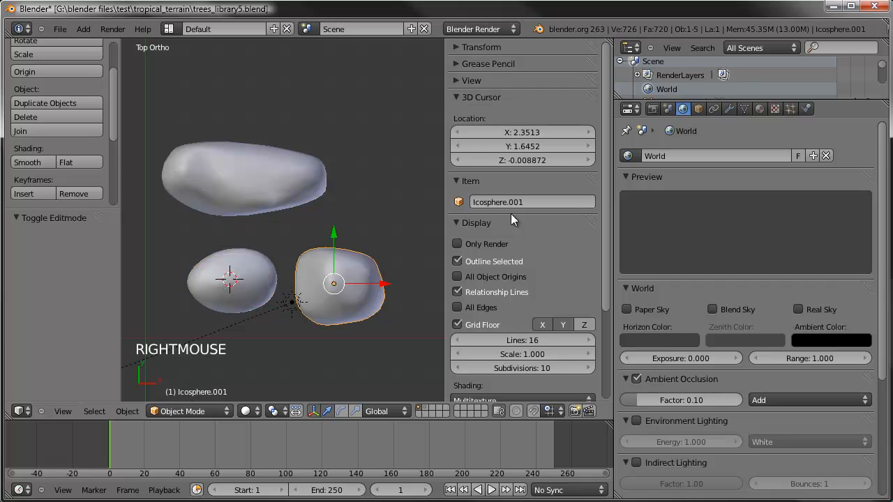
{"action": "left_click", "coordinate": [513, 203]}
{"action": "type", "text": "stone2"}
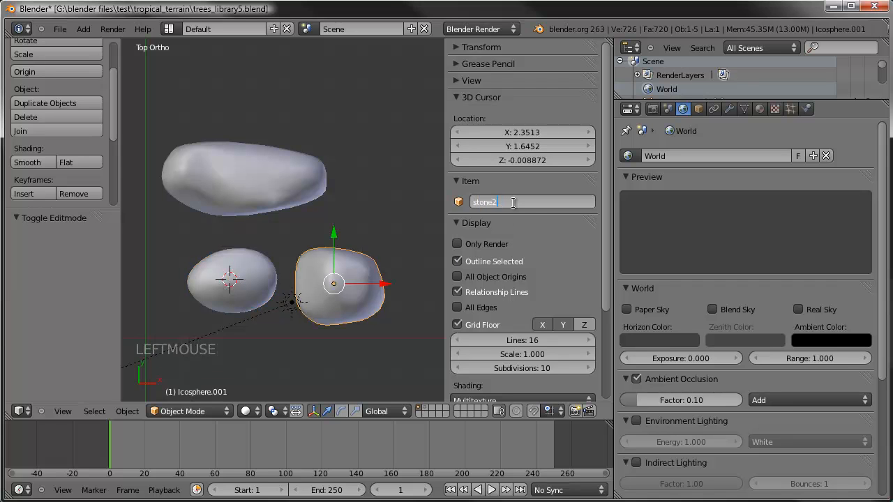
{"action": "key", "text": "Return"}
Rename the long stone object behind the other two to stone3
{"action": "right_click", "coordinate": [324, 199]}
{"action": "left_click", "coordinate": [511, 203]}
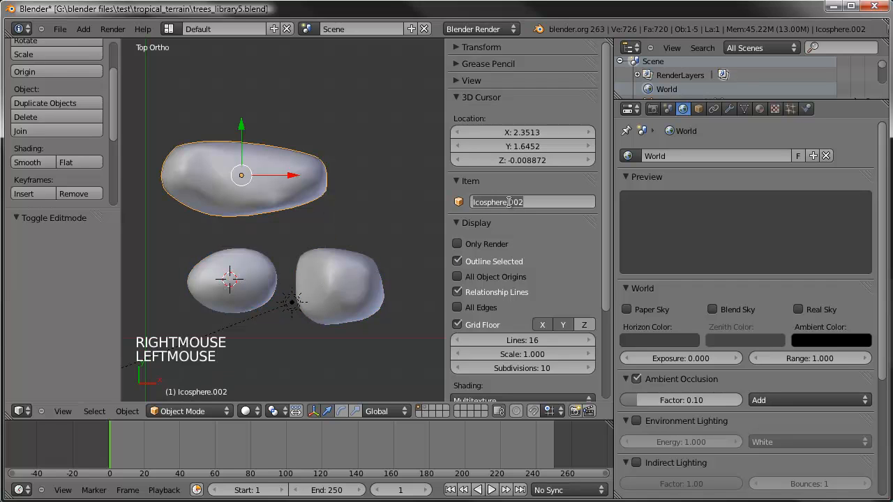
{"action": "type", "text": "stone3"}
{"action": "key", "text": "Return"}
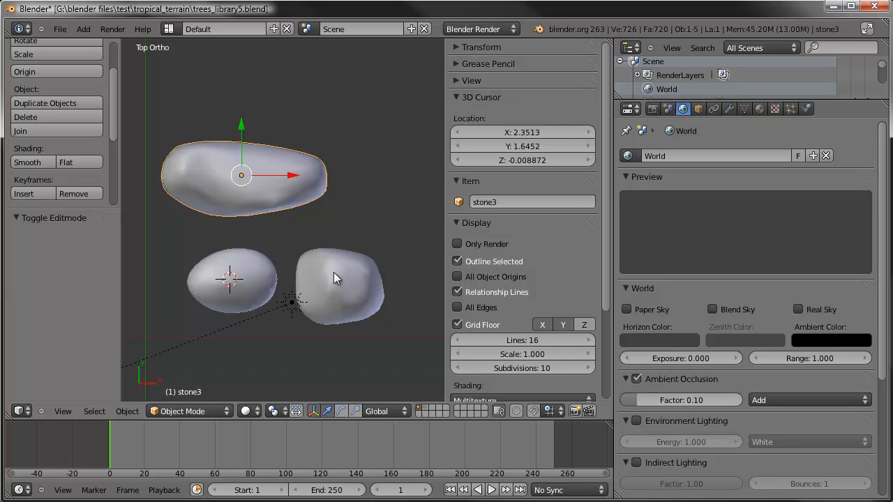
Check the object names of the stones, and rename the mesh data of the long stone to stone3
{"action": "right_click", "coordinate": [261, 276]}
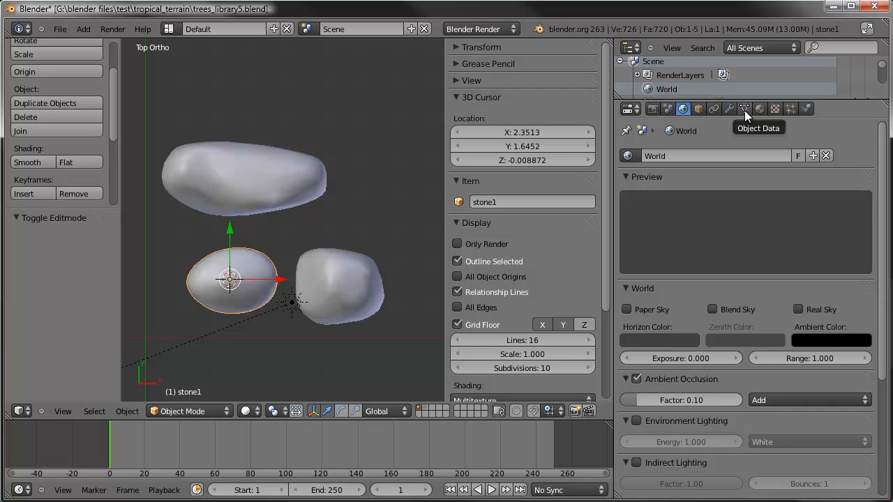
{"action": "left_click", "coordinate": [700, 109]}
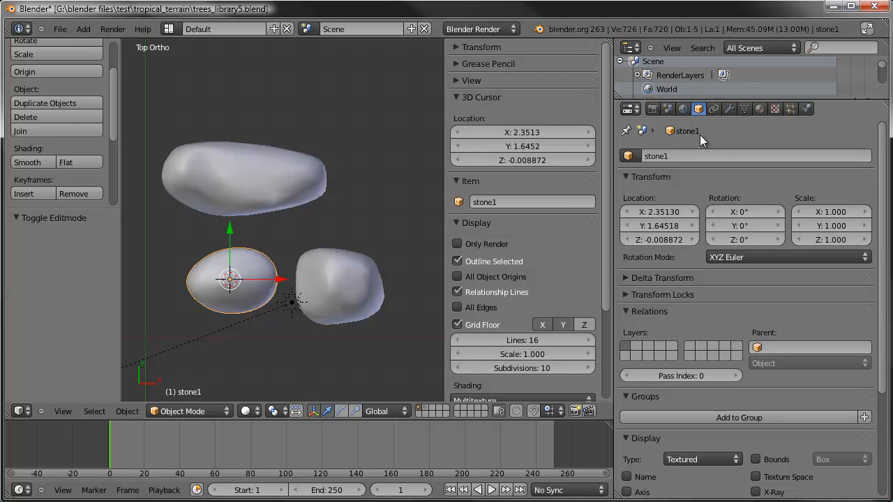
{"action": "right_click", "coordinate": [372, 278]}
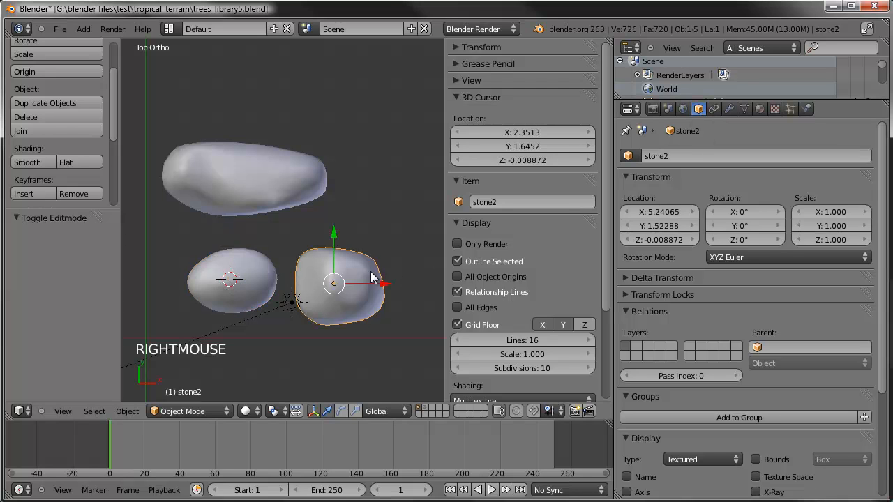
{"action": "right_click", "coordinate": [336, 184]}
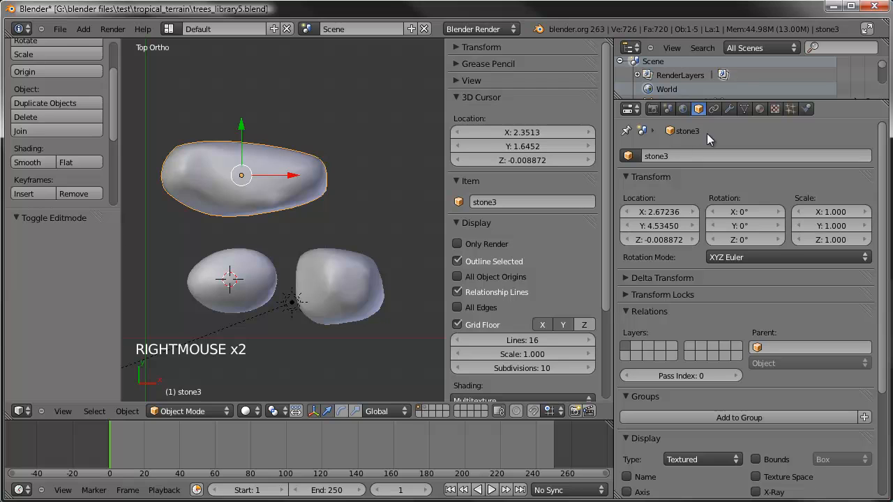
{"action": "left_click", "coordinate": [744, 109]}
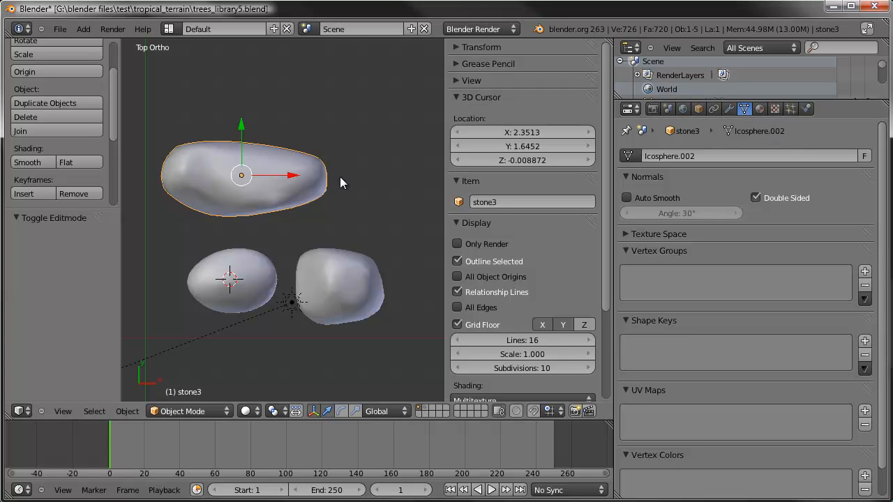
{"action": "left_click", "coordinate": [716, 155]}
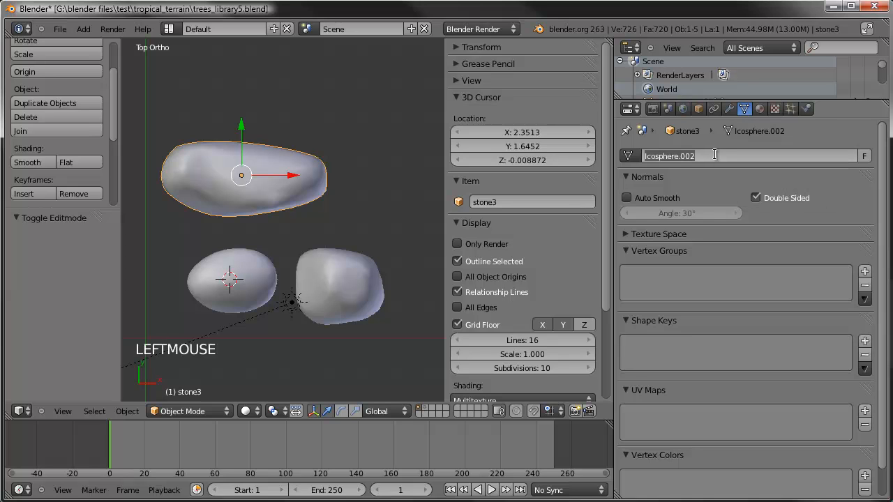
{"action": "type", "text": "st"}
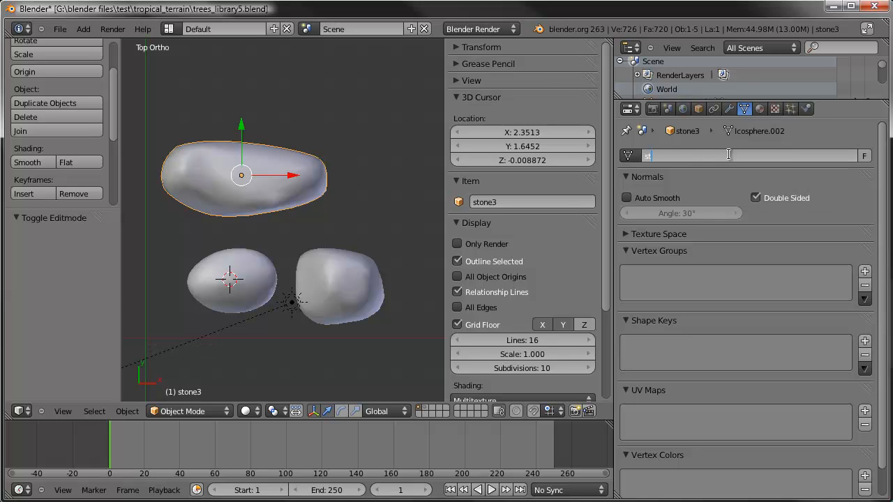
{"action": "type", "text": "one3"}
{"action": "key", "text": "Return"}
Rename the mesh data of the blocky stone to stone2, matching its object name
{"action": "right_click", "coordinate": [359, 265]}
{"action": "left_click", "coordinate": [720, 157]}
{"action": "type", "text": "stone2"}
{"action": "key", "text": "Return"}
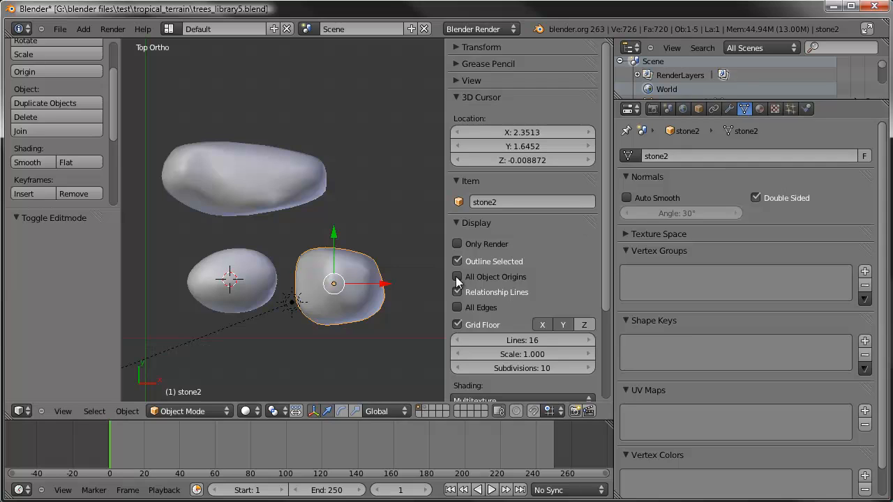
Rename the mesh data of the egg-shaped stone to stone1, matching its object name
{"action": "right_click", "coordinate": [230, 280]}
{"action": "left_click", "coordinate": [665, 156]}
{"action": "type", "text": "st"}
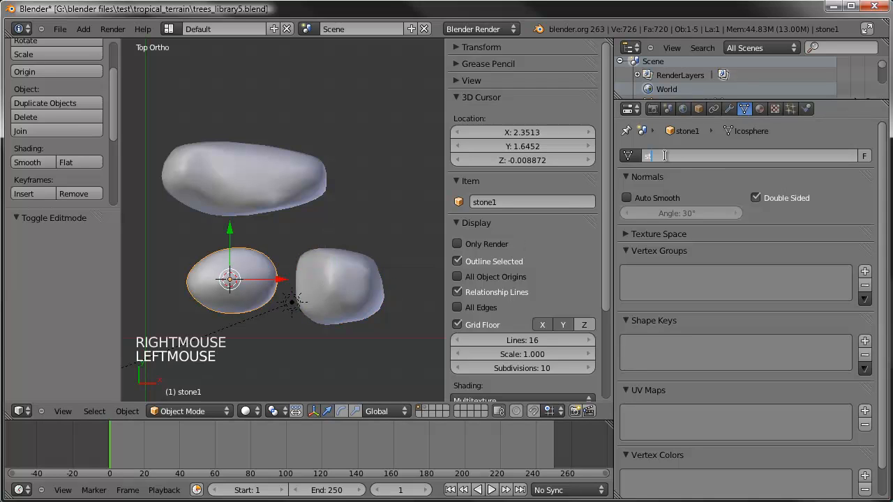
{"action": "type", "text": "one1"}
{"action": "key", "text": "Return"}
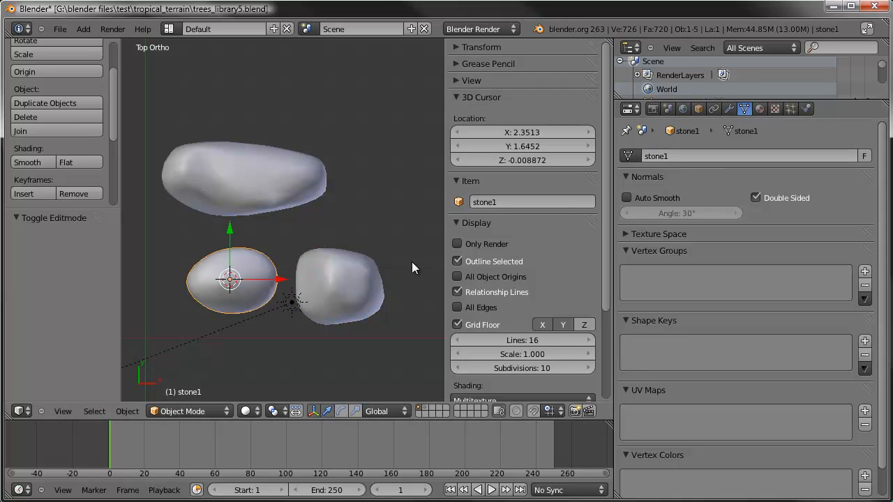
Select all three stones and put them in a new group named Stones
{"action": "scroll", "coordinate": [337, 270], "scroll_direction": "down", "scroll_amount": 3}
{"action": "middle_click", "coordinate": [337, 269]}
{"action": "middle_click_drag", "start_coordinate": [337, 269], "coordinate": [309, 256]}
{"action": "scroll", "coordinate": [318, 257], "scroll_direction": "up", "scroll_amount": 2}
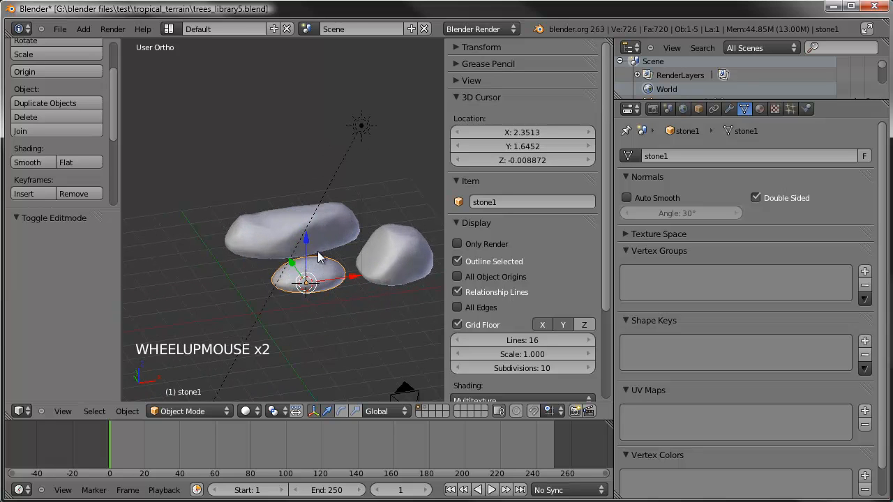
{"action": "middle_click_drag", "start_coordinate": [365, 229], "coordinate": [351, 281], "text": "shift"}
{"action": "right_click", "coordinate": [363, 276], "text": "shift"}
{"action": "right_click", "coordinate": [318, 241], "text": "shift"}
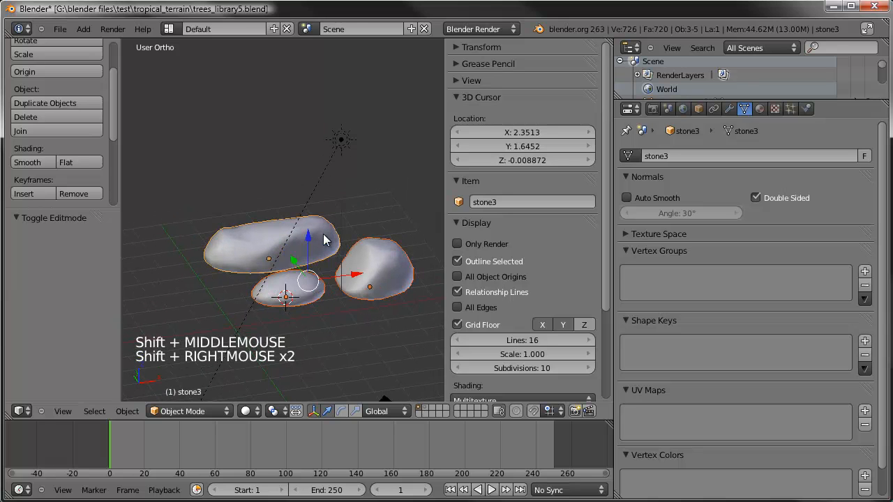
{"action": "key", "text": "ctrl+g"}
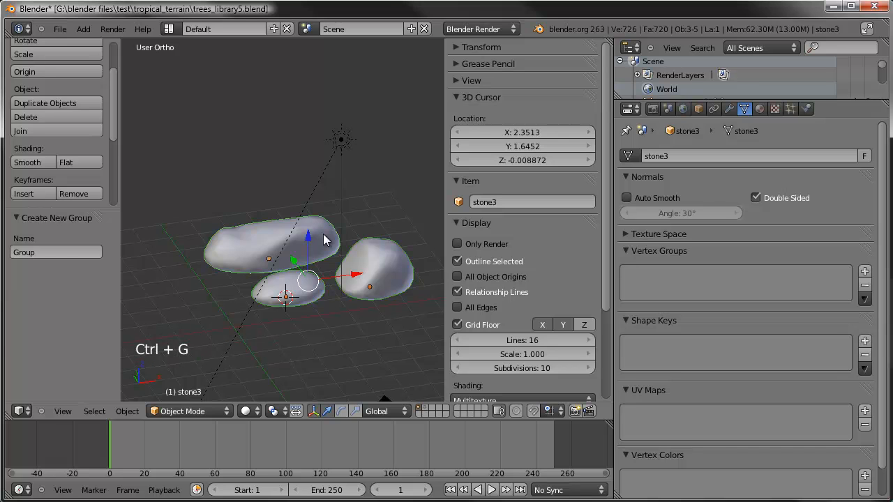
{"action": "left_click", "coordinate": [58, 249]}
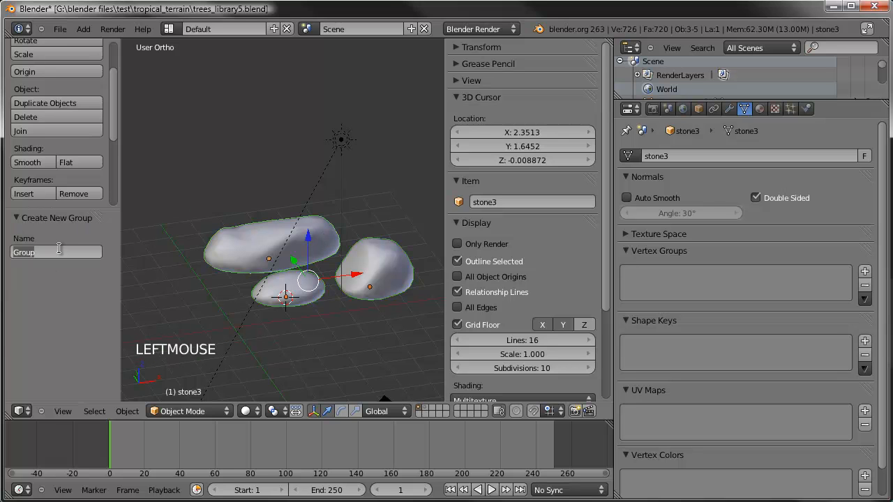
{"action": "type", "text": "Stones"}
{"action": "key", "text": "Return"}
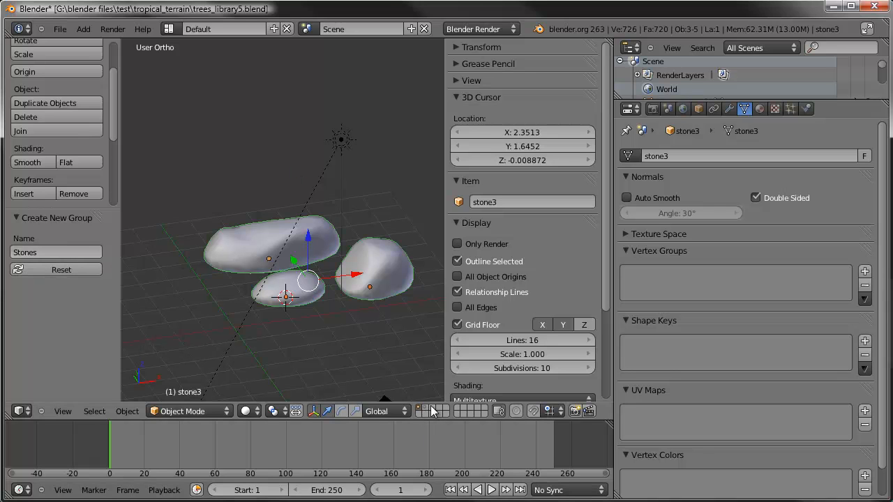
Move the three grouped stones to layer 3, and display layer 2 with the trees and plants
{"action": "key", "text": "m"}
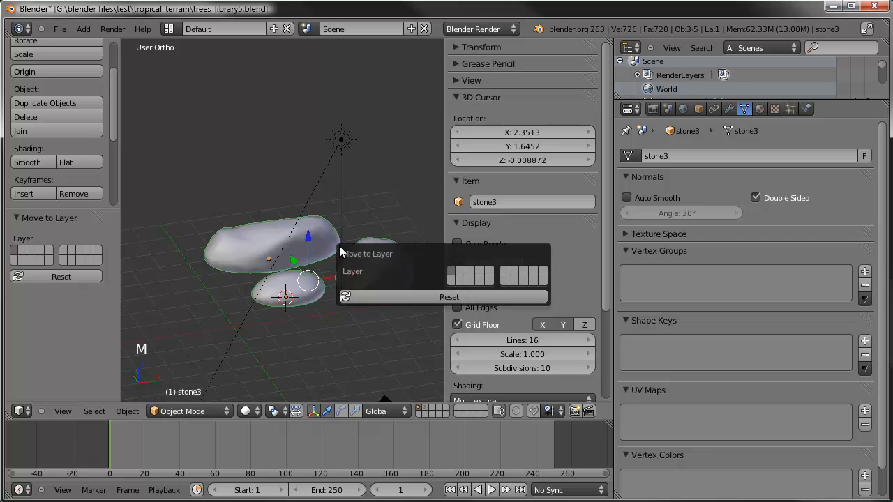
{"action": "left_click", "coordinate": [470, 273]}
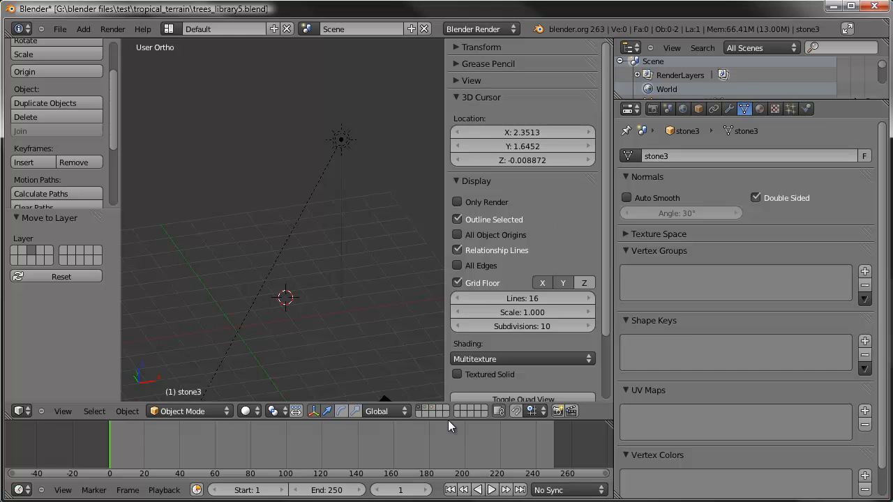
{"action": "left_click", "coordinate": [427, 408]}
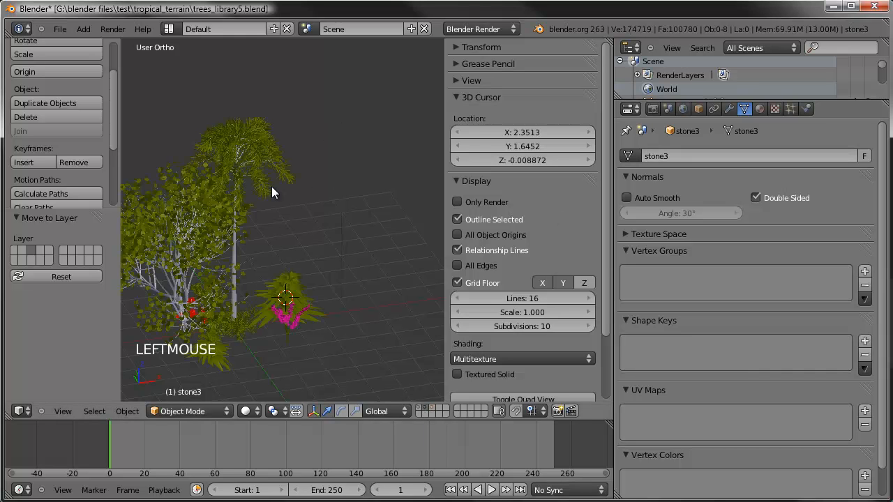
Rename the mesh data of the palm tree to palm_hi
{"action": "scroll", "coordinate": [287, 284], "scroll_direction": "up", "scroll_amount": 2}
{"action": "middle_click_drag", "start_coordinate": [267, 287], "coordinate": [303, 74], "text": "shift"}
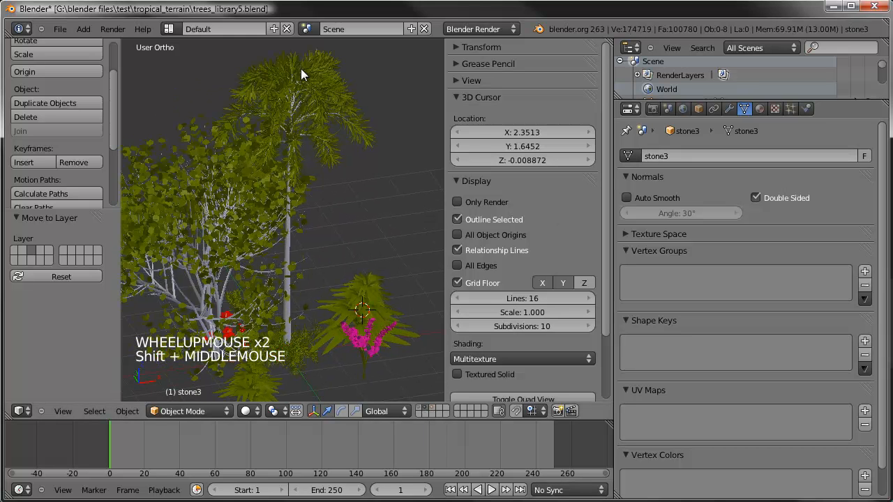
{"action": "right_click", "coordinate": [301, 69]}
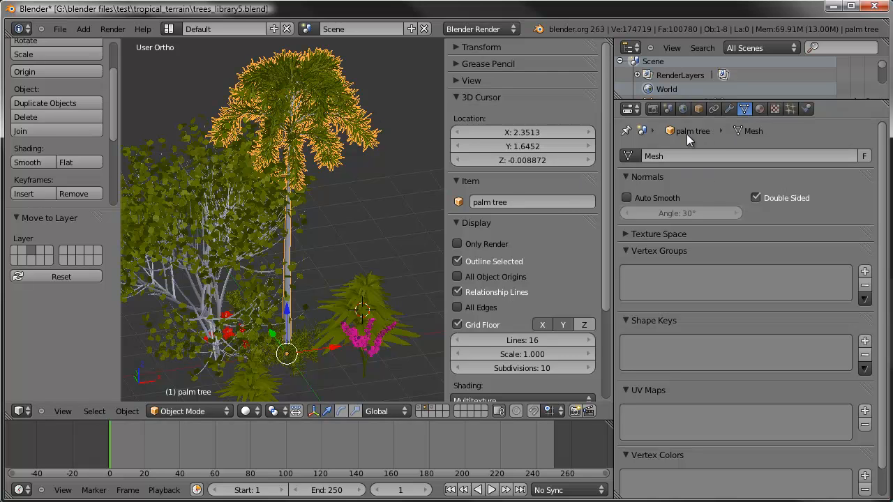
{"action": "left_click", "coordinate": [709, 156]}
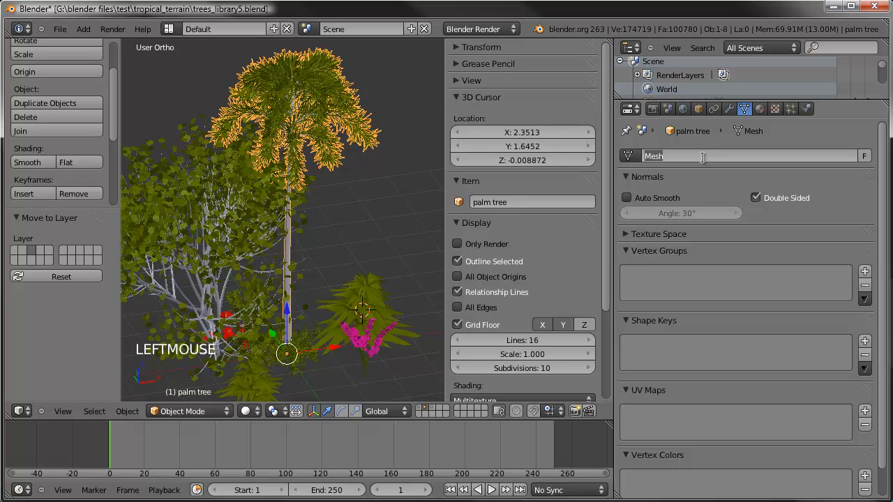
{"action": "type", "text": "palm"}
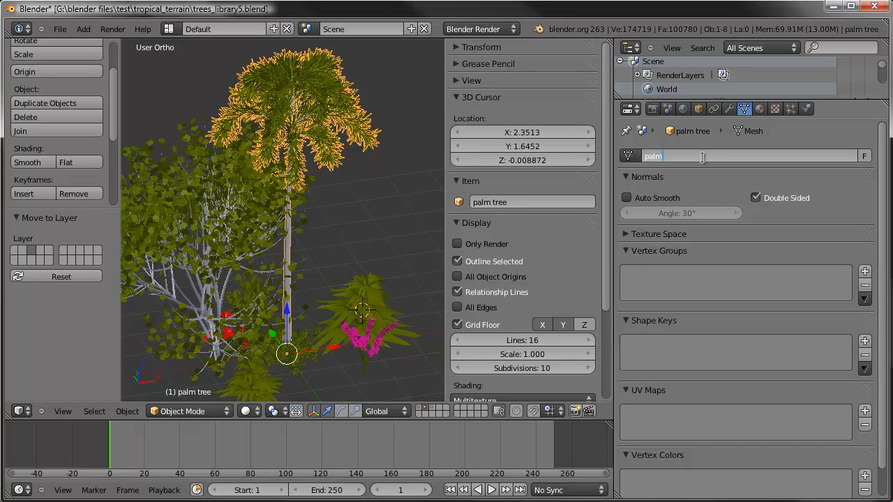
{"action": "type", "text": "_hi"}
{"action": "key", "text": "Return"}
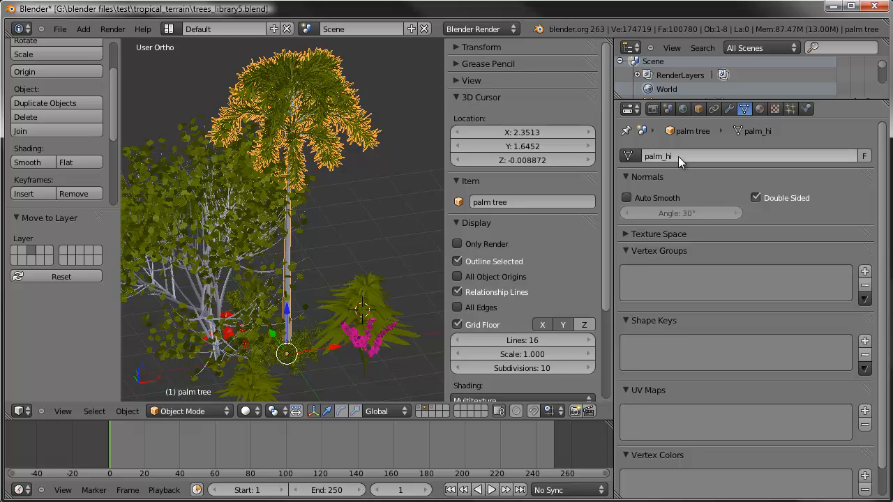
Rename the mesh data of the large leafy tree to tree_hi
{"action": "middle_click_drag", "start_coordinate": [309, 184], "coordinate": [367, 173], "text": "shift"}
{"action": "right_click", "coordinate": [285, 183]}
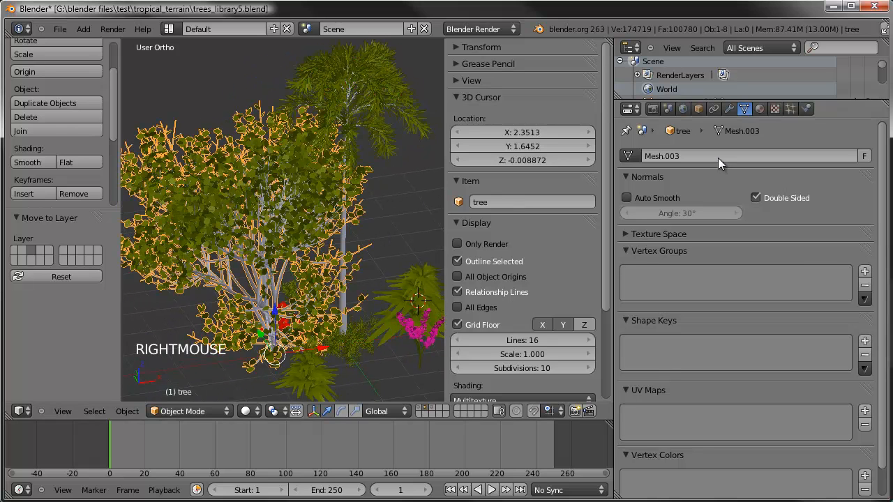
{"action": "left_click", "coordinate": [690, 155]}
{"action": "type", "text": "t"}
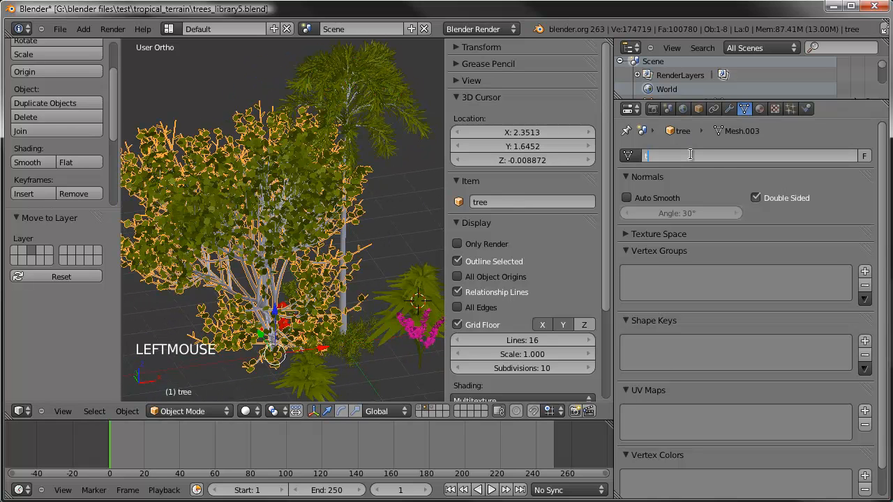
{"action": "type", "text": "ree_lo"}
{"action": "key", "text": "BackSpace"}
{"action": "type", "text": "hi"}
{"action": "key", "text": "Return"}
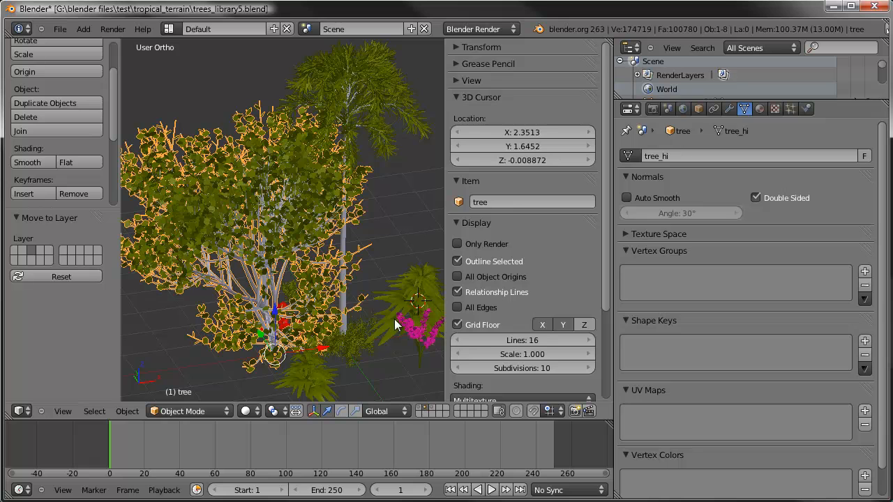
Rename the fern object beside the pink flower to fern
{"action": "right_click", "coordinate": [412, 280]}
{"action": "middle_click_drag", "start_coordinate": [412, 280], "coordinate": [310, 207], "text": "shift"}
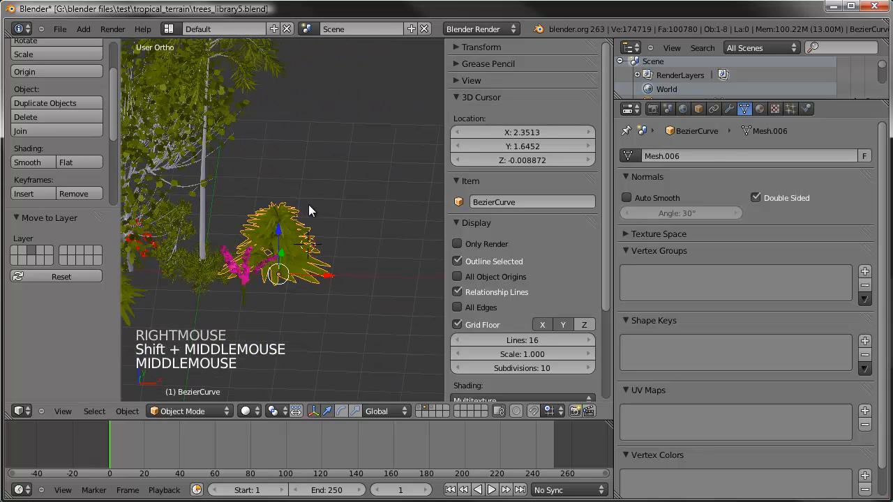
{"action": "left_click", "coordinate": [706, 155]}
{"action": "right_click", "coordinate": [284, 232]}
{"action": "left_click", "coordinate": [547, 202]}
{"action": "type", "text": "fern"}
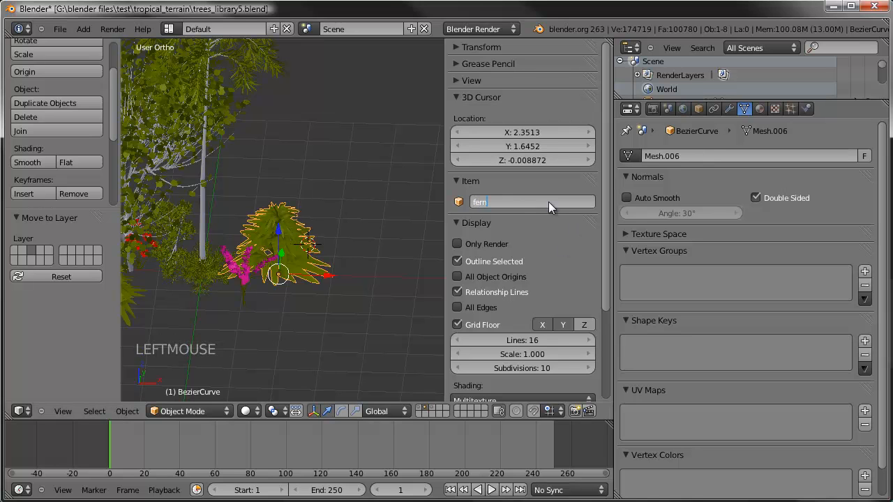
{"action": "key", "text": "Return"}
Try to delete the duplicate fern in front of the large leafy tree, and undo the deletion
{"action": "middle_click_drag", "start_coordinate": [307, 280], "coordinate": [233, 297], "text": "shift"}
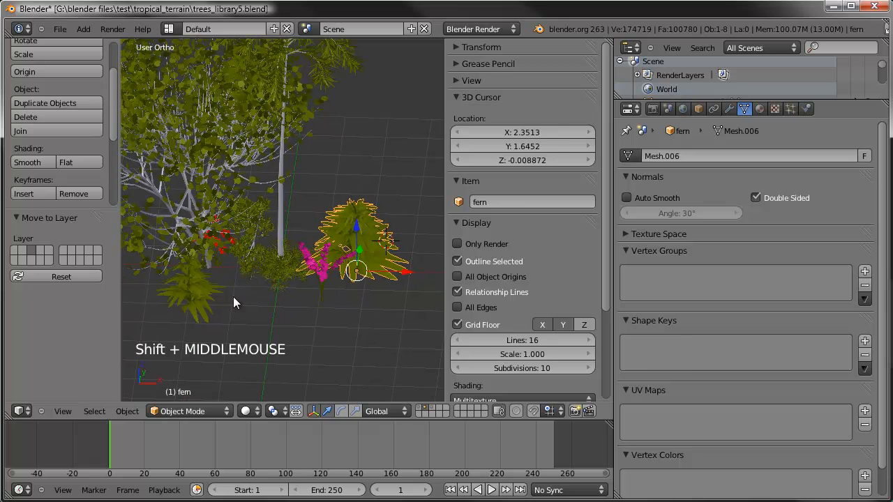
{"action": "right_click", "coordinate": [211, 293]}
{"action": "key", "text": "Delete"}
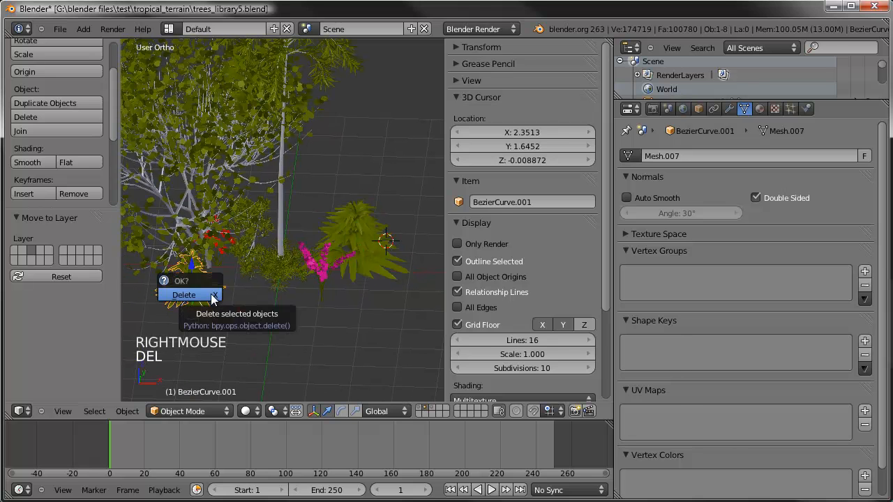
{"action": "left_click", "coordinate": [210, 294]}
{"action": "right_click", "coordinate": [358, 218]}
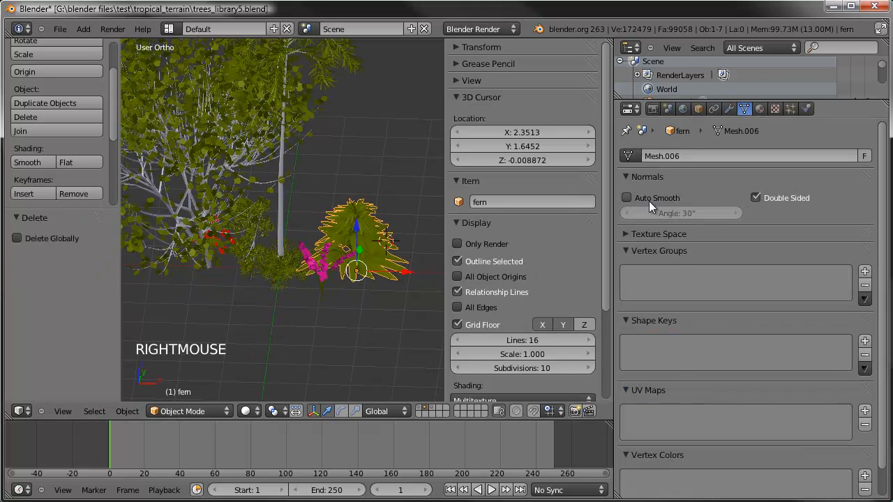
{"action": "left_click", "coordinate": [693, 155]}
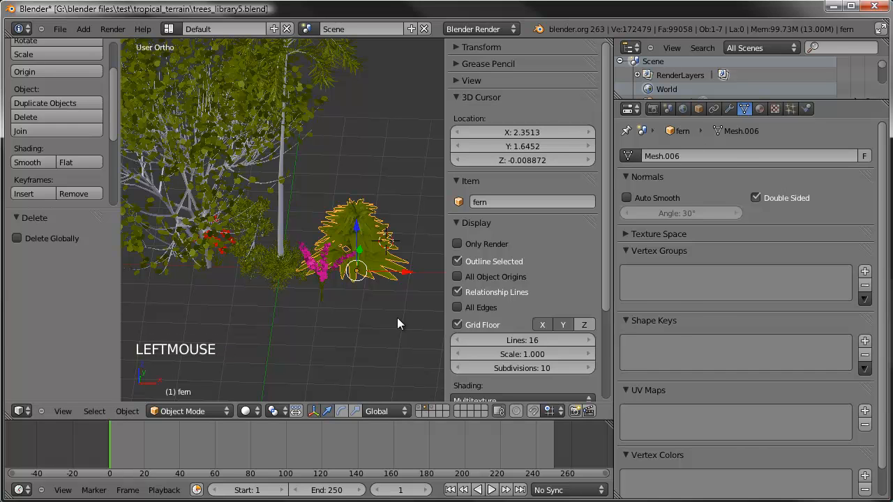
{"action": "key", "text": "ctrl+z"}
{"action": "key", "text": "ctrl+z"}
Delete the duplicate fern near the large leafy tree, keeping the one beside the purple flowers
{"action": "middle_click_drag", "start_coordinate": [260, 283], "coordinate": [196, 228]}
{"action": "key", "text": "KP_Decimal"}
{"action": "scroll", "coordinate": [280, 254], "scroll_direction": "down", "scroll_amount": 1}
{"action": "scroll", "coordinate": [213, 253], "scroll_direction": "down", "scroll_amount": 2}
{"action": "scroll", "coordinate": [212, 253], "scroll_direction": "up", "scroll_amount": 1, "text": "shift"}
{"action": "scroll", "coordinate": [250, 255], "scroll_direction": "down", "scroll_amount": 2}
{"action": "middle_click_drag", "start_coordinate": [250, 255], "coordinate": [281, 256], "text": "shift"}
{"action": "key", "text": "Delete"}
{"action": "left_click", "coordinate": [281, 256]}
Rename the mesh data of the remaining fern to fern_hi
{"action": "right_click", "coordinate": [400, 196]}
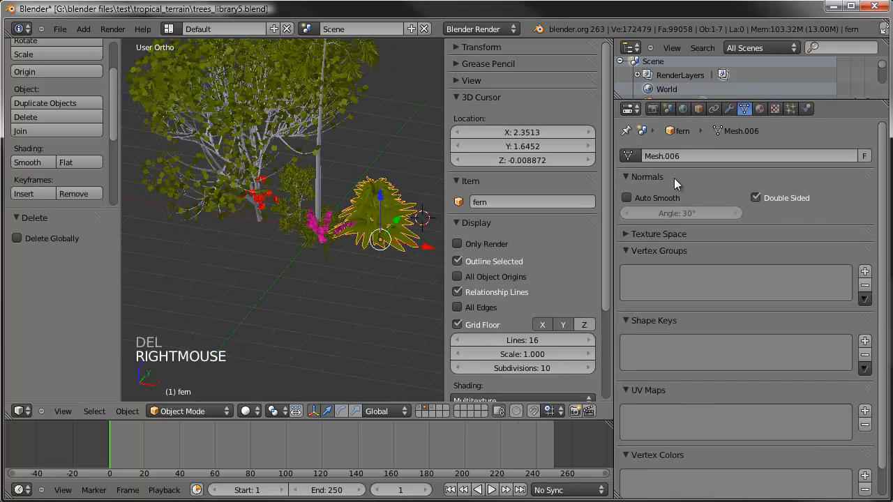
{"action": "left_click", "coordinate": [704, 150]}
{"action": "type", "text": "fe"}
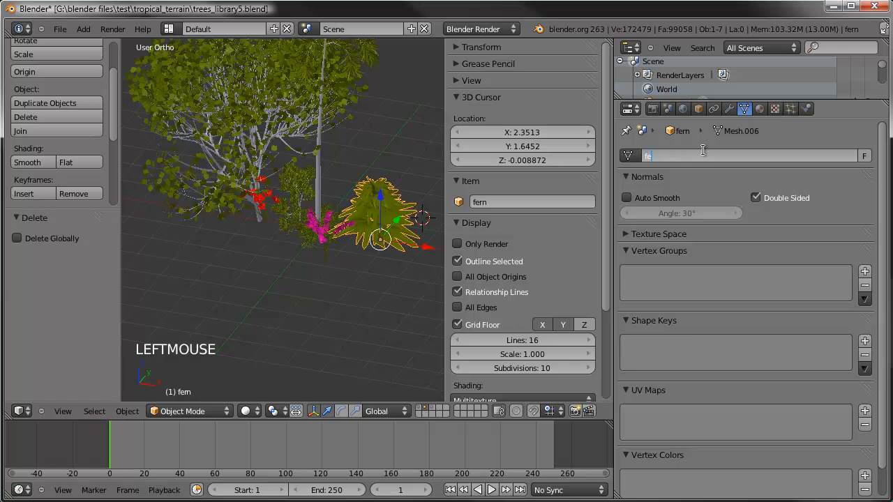
{"action": "type", "text": "rn_hi"}
{"action": "key", "text": "Return"}
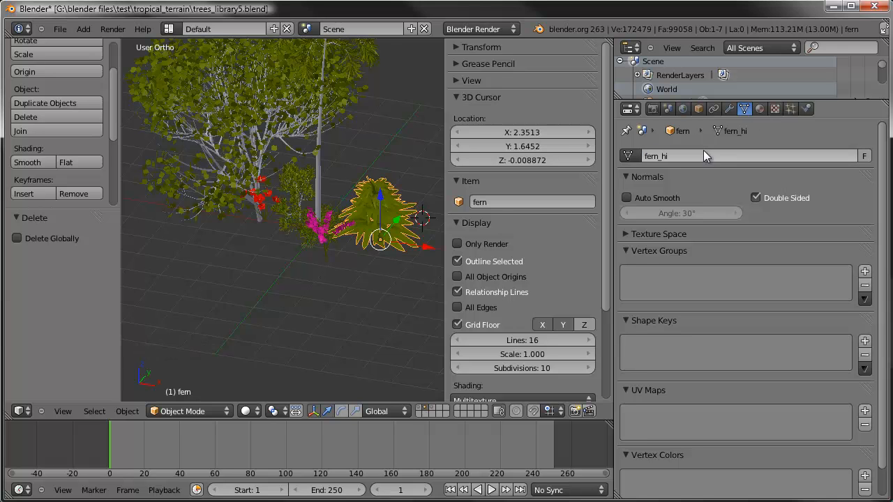
Rename the mesh data of the bush between the two trees to bush_hi
{"action": "middle_click_drag", "start_coordinate": [288, 240], "coordinate": [288, 218]}
{"action": "right_click", "coordinate": [286, 217]}
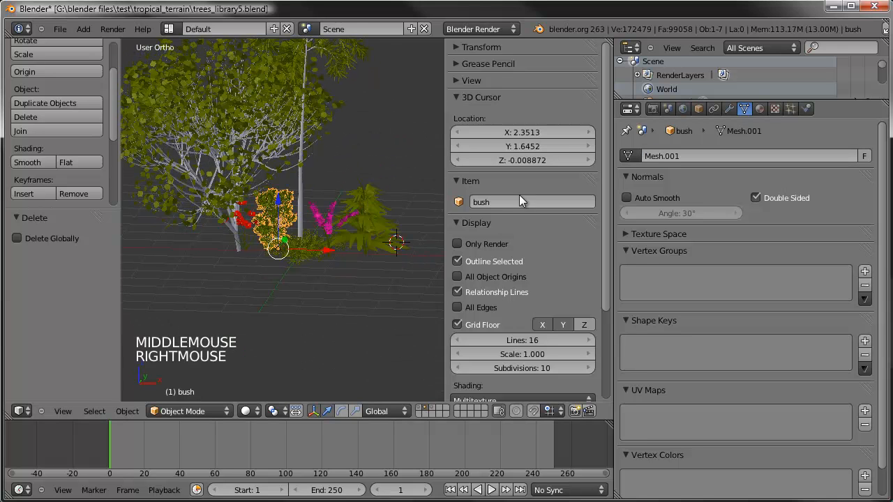
{"action": "left_click", "coordinate": [668, 158]}
{"action": "type", "text": "bush_hi"}
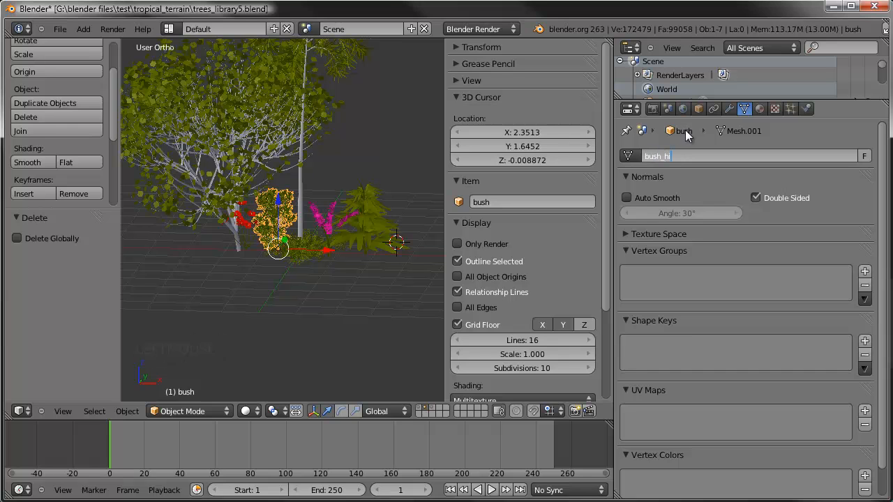
{"action": "key", "text": "Return"}
Rename the grass clump's mesh data to grass_hi and its object to grass
{"action": "right_click", "coordinate": [299, 258]}
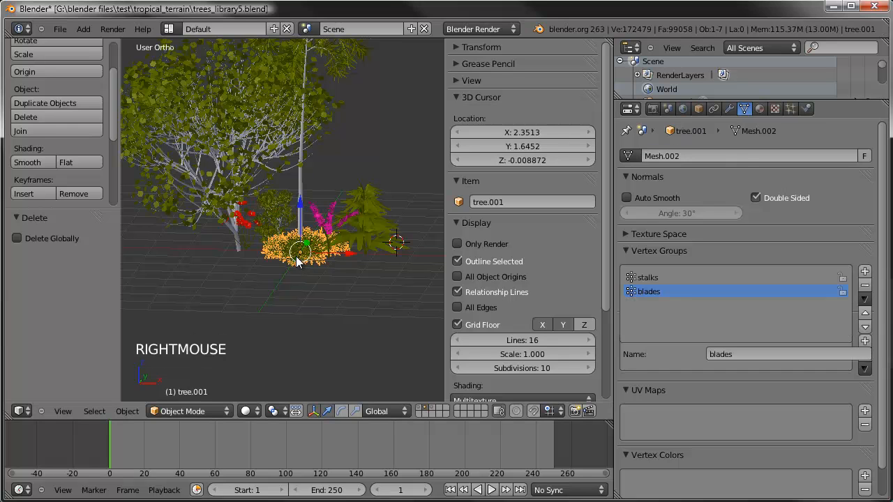
{"action": "left_click", "coordinate": [678, 156]}
{"action": "type", "text": "gr"}
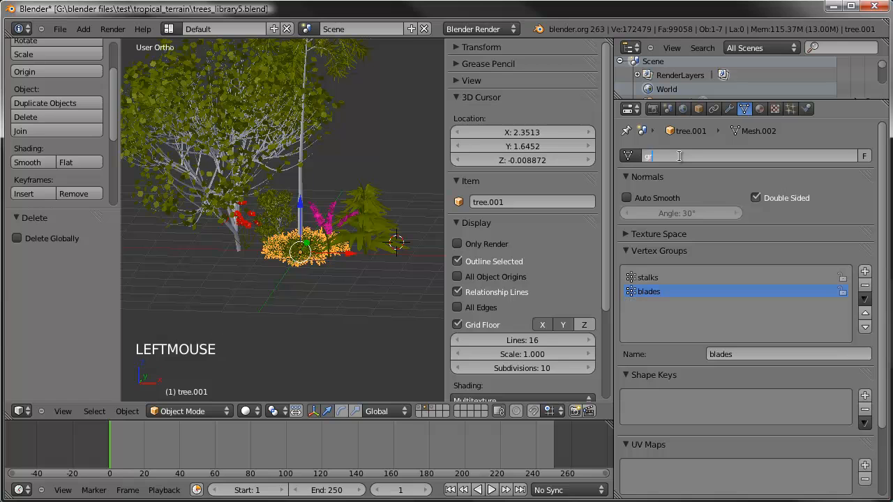
{"action": "type", "text": "ass_hi"}
{"action": "key", "text": "Return"}
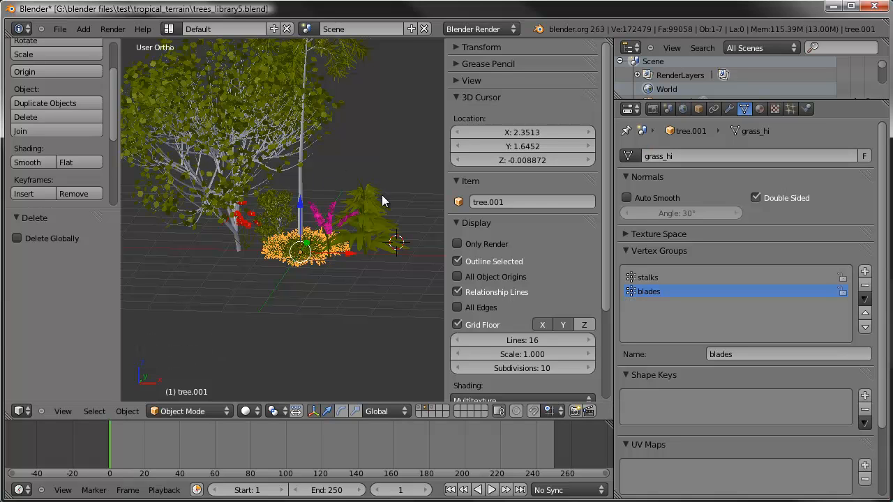
{"action": "left_click", "coordinate": [516, 201]}
{"action": "type", "text": "grass"}
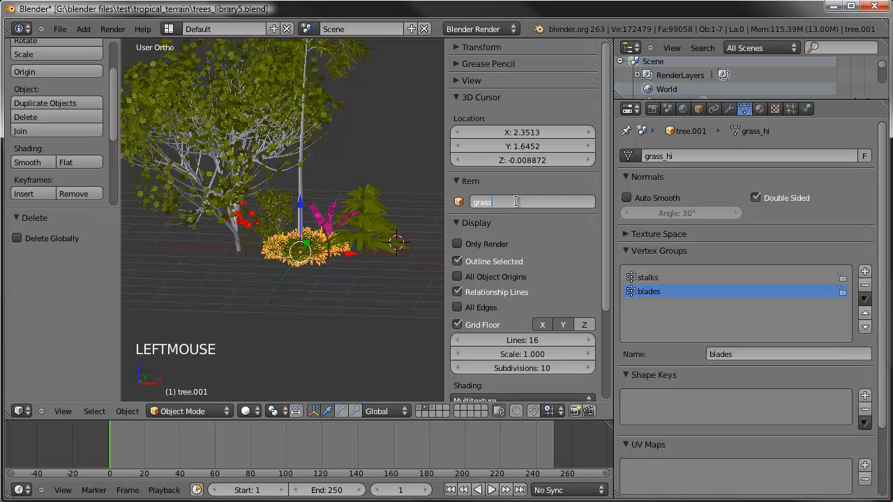
{"action": "key", "text": "Return"}
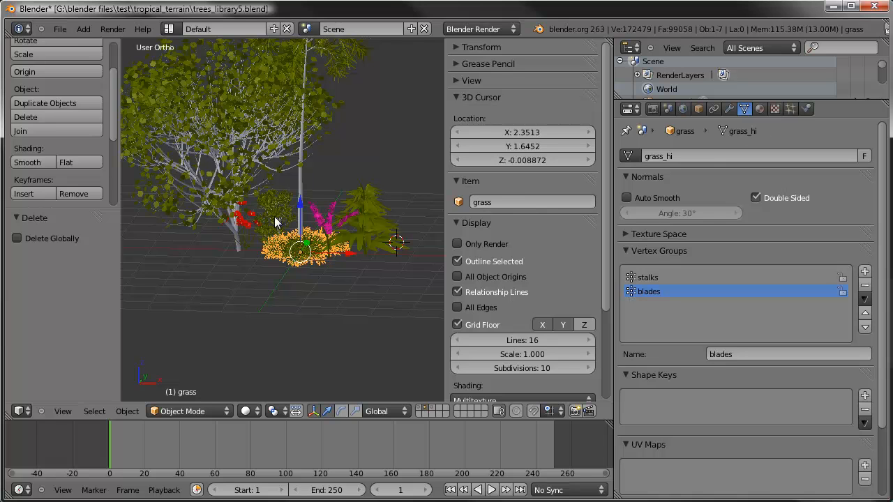
Rename the red flower object near the large tree's trunk to red_flowers
{"action": "right_click", "coordinate": [249, 222]}
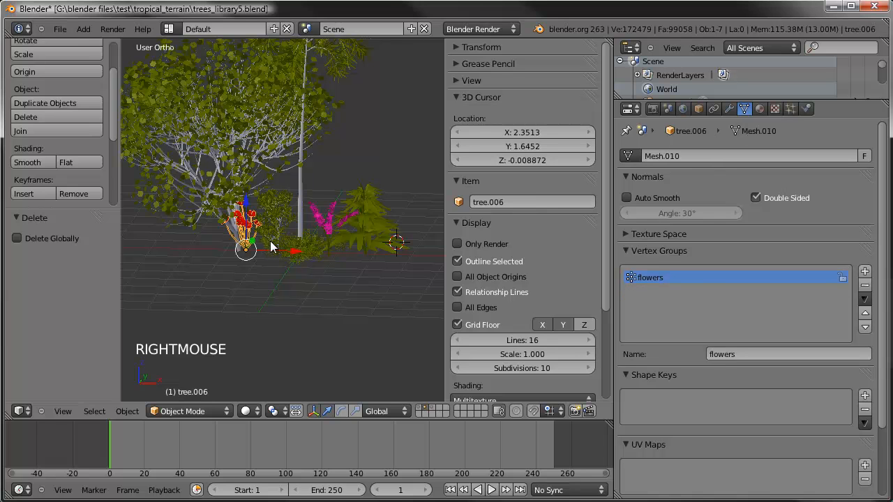
{"action": "left_click", "coordinate": [513, 202]}
{"action": "type", "text": "r"}
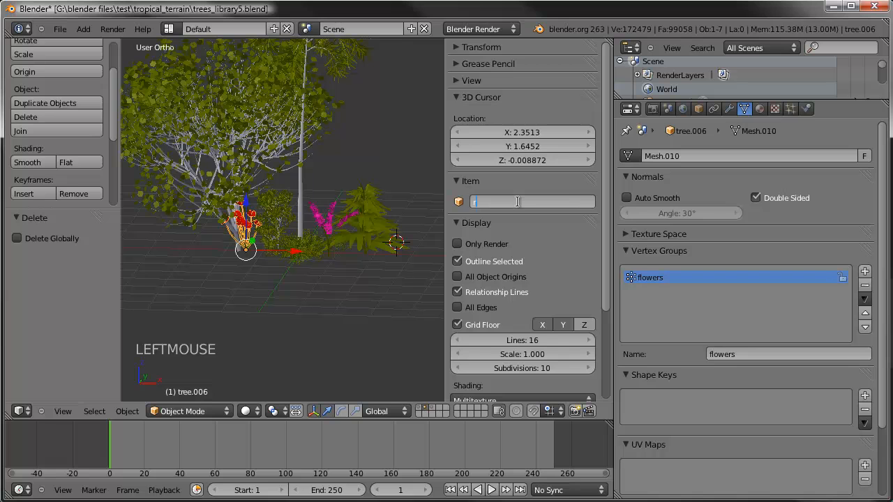
{"action": "type", "text": "ed_flowers"}
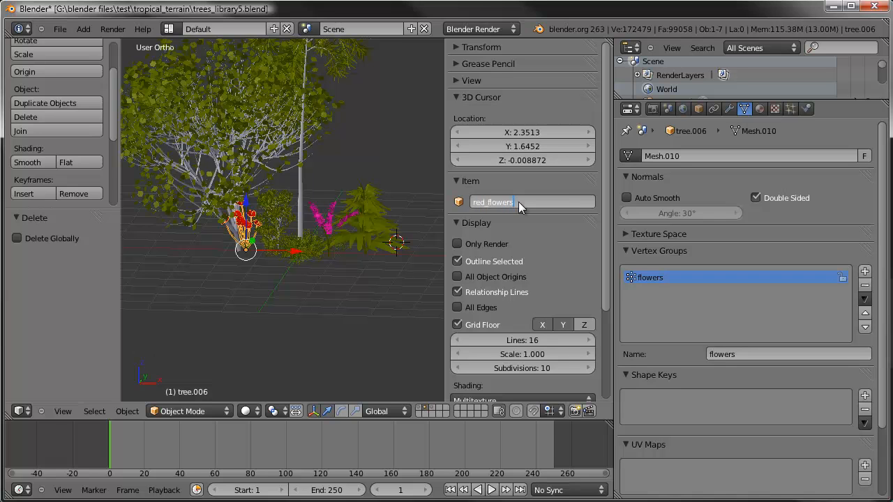
{"action": "key", "text": "Return"}
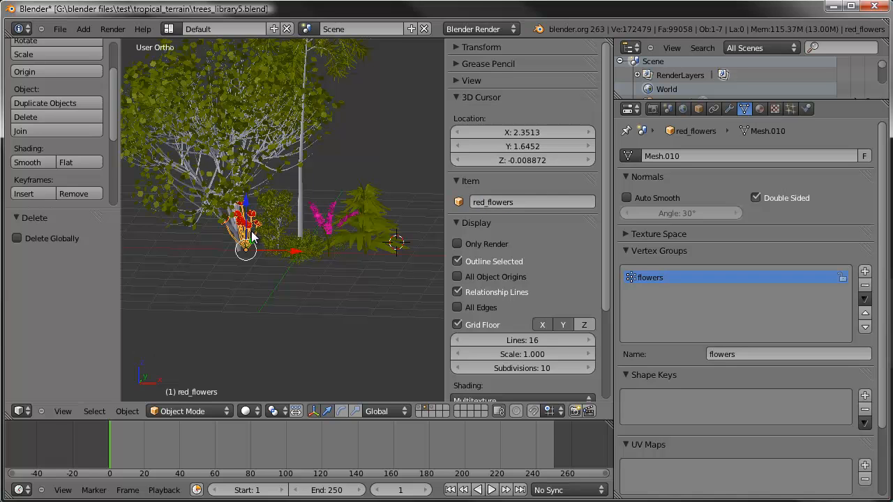
Rename both the purple flower object and its mesh data to purple_flowers
{"action": "middle_click_drag", "start_coordinate": [368, 225], "coordinate": [376, 245]}
{"action": "scroll", "coordinate": [368, 247], "scroll_direction": "up", "scroll_amount": 2}
{"action": "scroll", "coordinate": [340, 222], "scroll_direction": "up", "scroll_amount": 1}
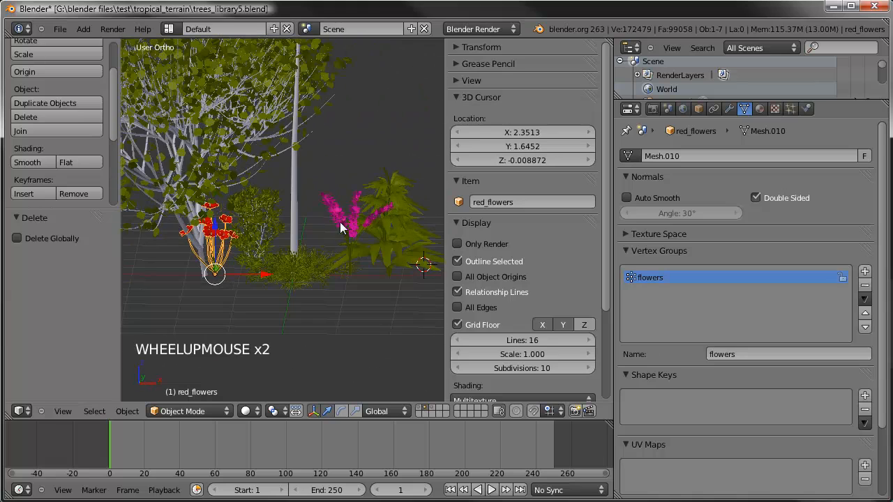
{"action": "right_click", "coordinate": [331, 214]}
{"action": "left_click", "coordinate": [526, 203]}
{"action": "type", "text": "purple"}
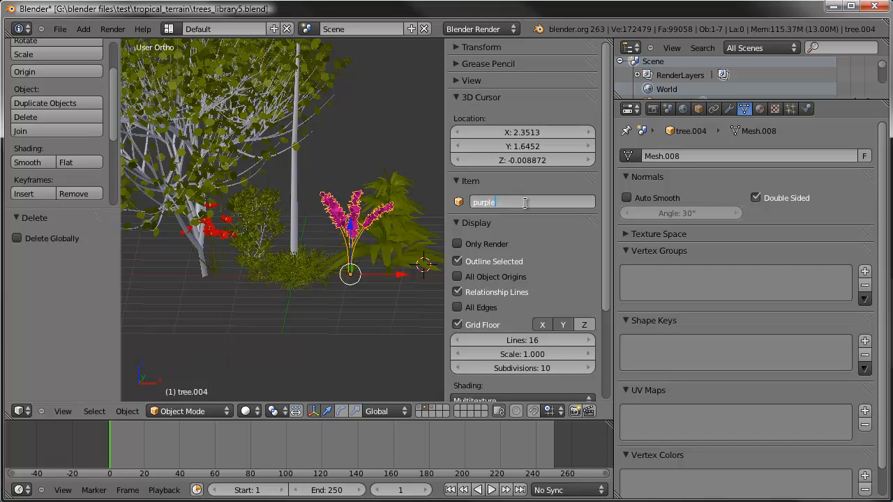
{"action": "type", "text": "_flowers"}
{"action": "key", "text": "Return"}
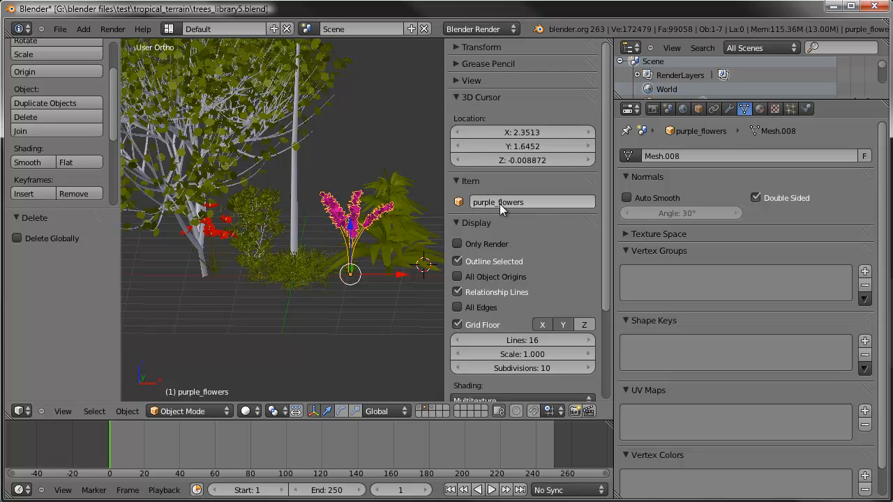
{"action": "key", "text": "ctrl+c"}
{"action": "key", "text": "ctrl+v"}
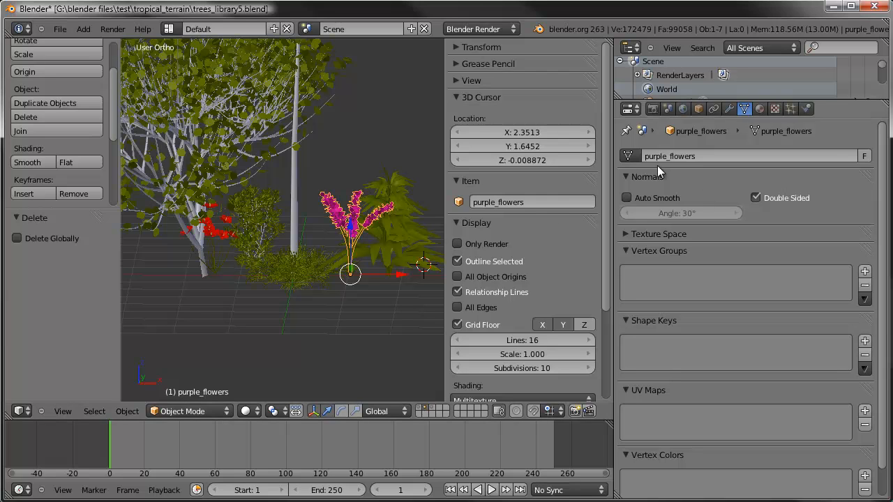
Rename the mesh data of the red flowers to red_flowers
{"action": "right_click", "coordinate": [225, 262]}
{"action": "key", "text": "ctrl+v"}
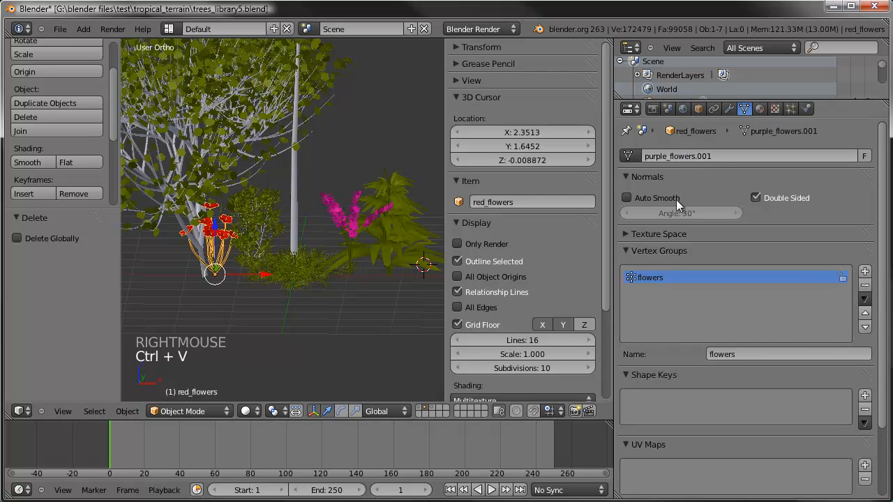
{"action": "left_click", "coordinate": [697, 159]}
{"action": "type", "text": "red_flowers"}
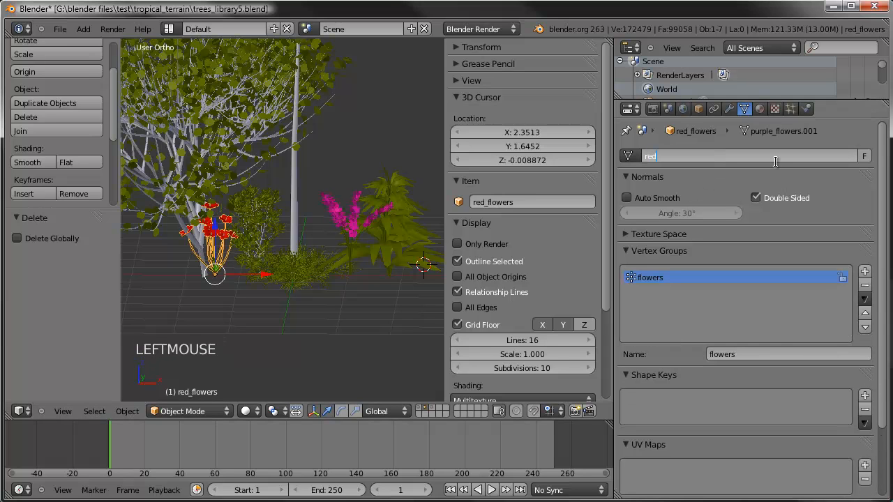
{"action": "key", "text": "Return"}
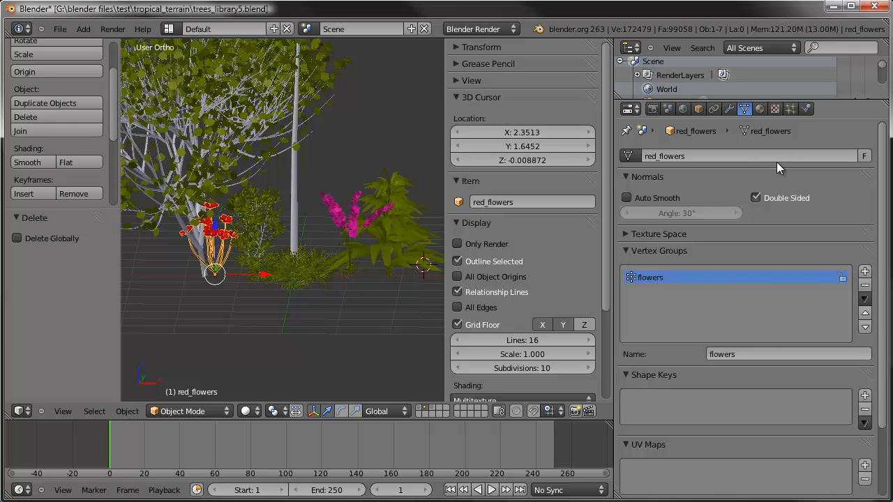
Group the red and purple flowers under the name Flowers, and move both to layer 3
{"action": "scroll", "coordinate": [372, 198], "scroll_direction": "down", "scroll_amount": 3}
{"action": "mouse_move", "coordinate": [373, 199]}
{"action": "middle_mouse_down"}
{"action": "mouse_move", "coordinate": [374, 207]}
{"action": "mouse_move", "coordinate": [385, 189]}
{"action": "mouse_move", "coordinate": [360, 192]}
{"action": "middle_mouse_up"}
{"action": "scroll", "coordinate": [328, 217], "scroll_direction": "up", "scroll_amount": 2}
{"action": "middle_click_drag", "start_coordinate": [300, 233], "coordinate": [314, 249]}
{"action": "right_click", "coordinate": [361, 270], "text": "shift"}
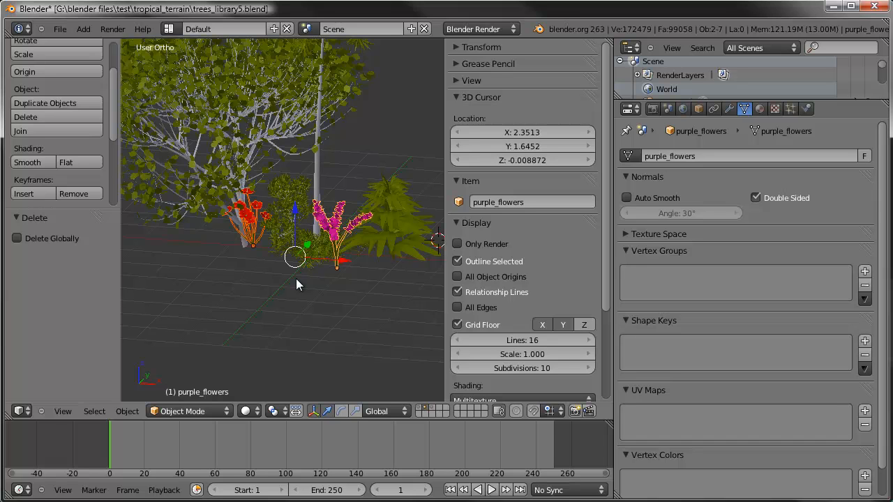
{"action": "key", "text": "ctrl+g"}
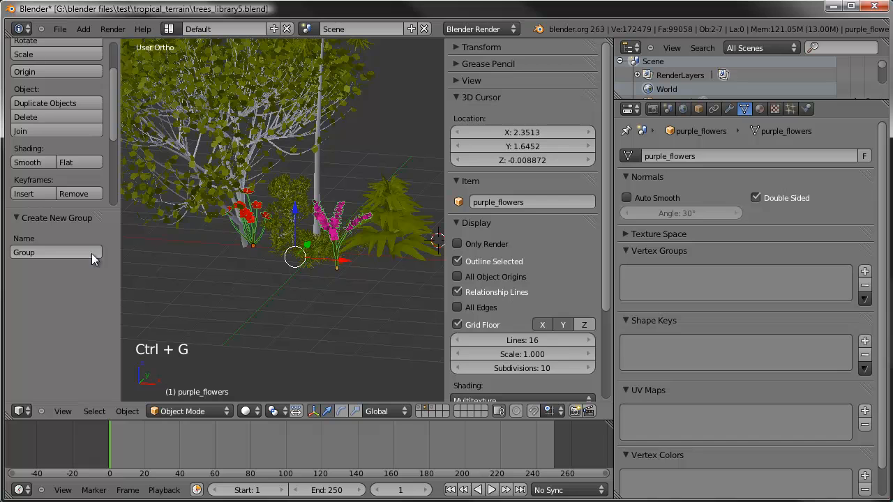
{"action": "left_click", "coordinate": [40, 254]}
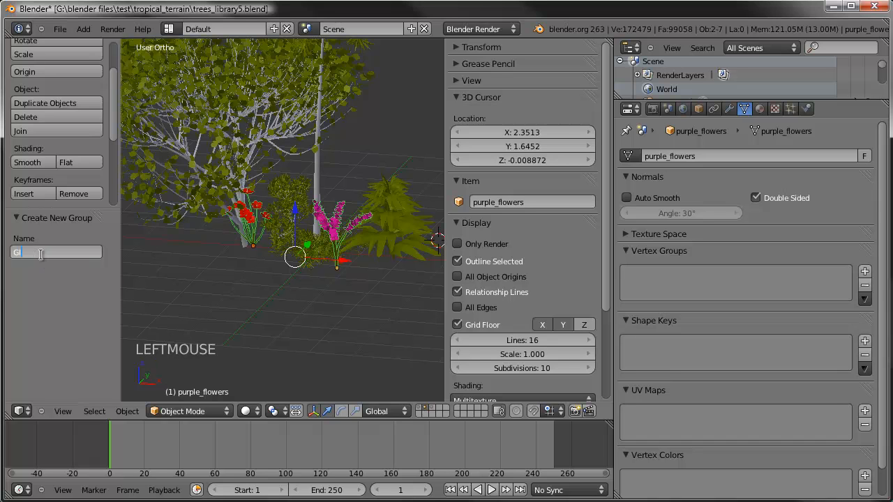
{"action": "type", "text": "G"}
{"action": "key", "text": "BackSpace"}
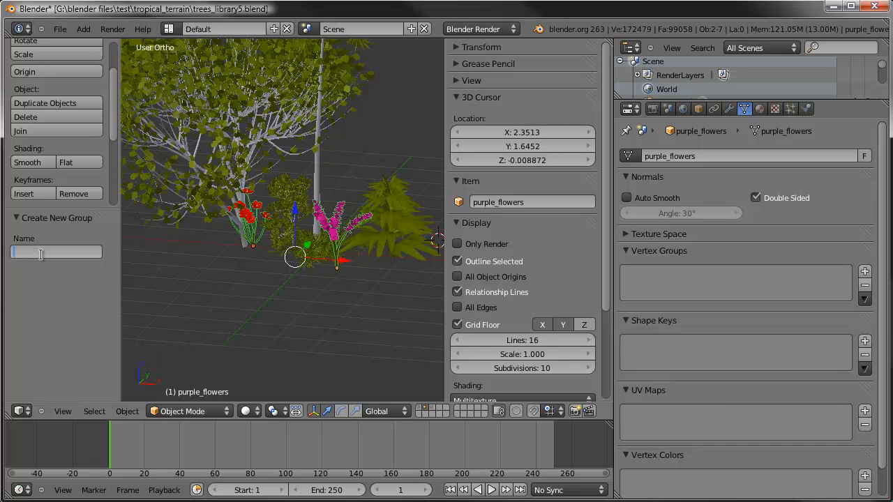
{"action": "type", "text": "Flowers"}
{"action": "key", "text": "Return"}
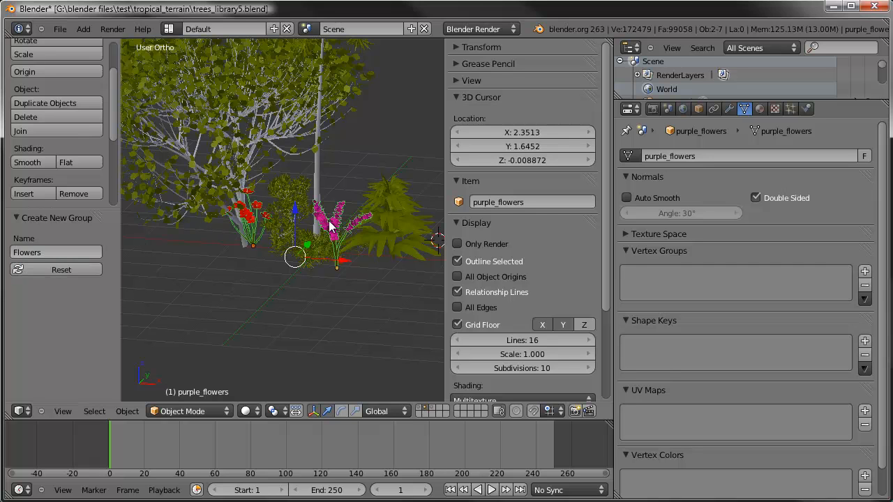
{"action": "key", "text": "m"}
{"action": "left_click", "coordinate": [464, 244]}
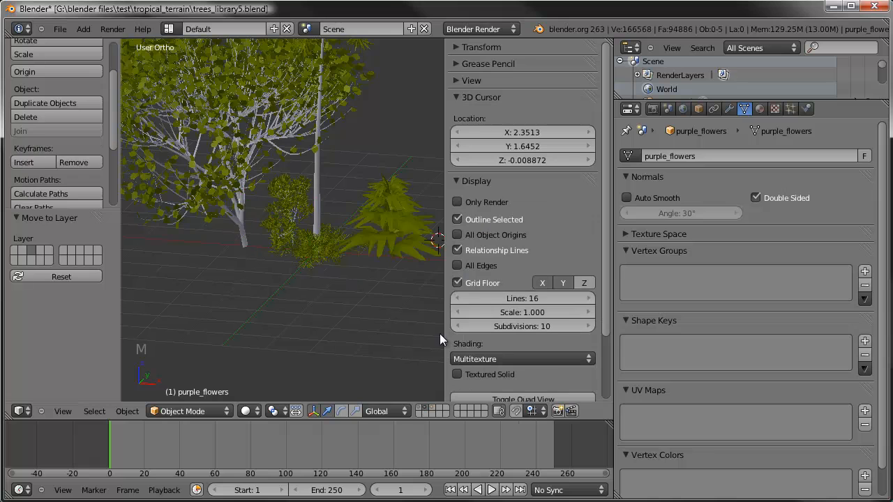
Check the object and mesh names of the trees, bush, grass and fern left on the displayed layer
{"action": "scroll", "coordinate": [341, 299], "scroll_direction": "down", "scroll_amount": 2}
{"action": "middle_click_drag", "start_coordinate": [341, 299], "coordinate": [323, 167]}
{"action": "right_click", "coordinate": [316, 74]}
{"action": "right_click", "coordinate": [252, 173]}
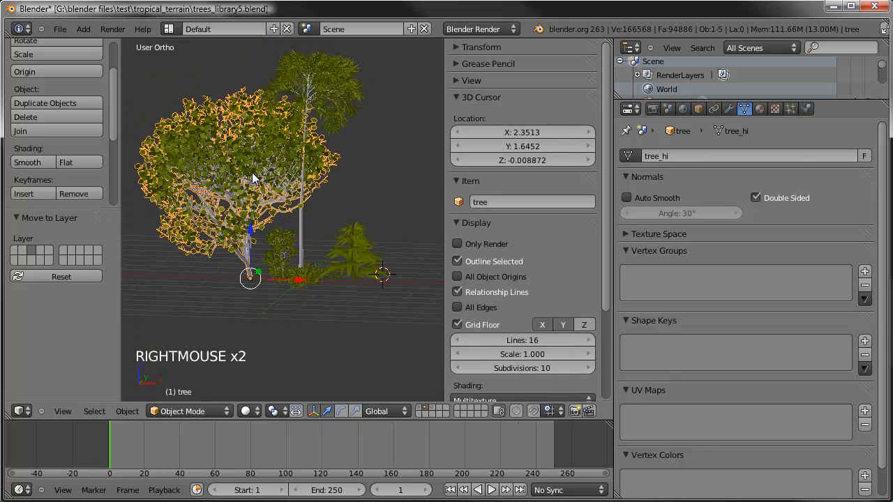
{"action": "right_click", "coordinate": [284, 256]}
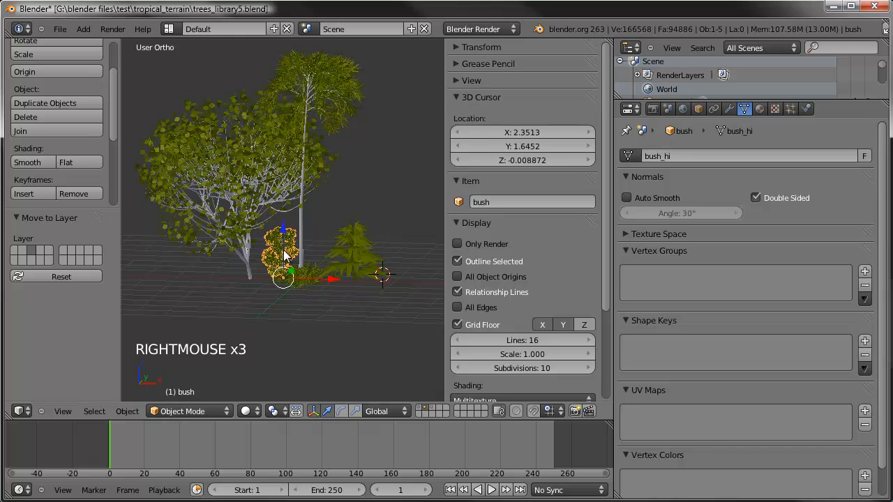
{"action": "right_click", "coordinate": [314, 274]}
{"action": "right_click", "coordinate": [354, 244]}
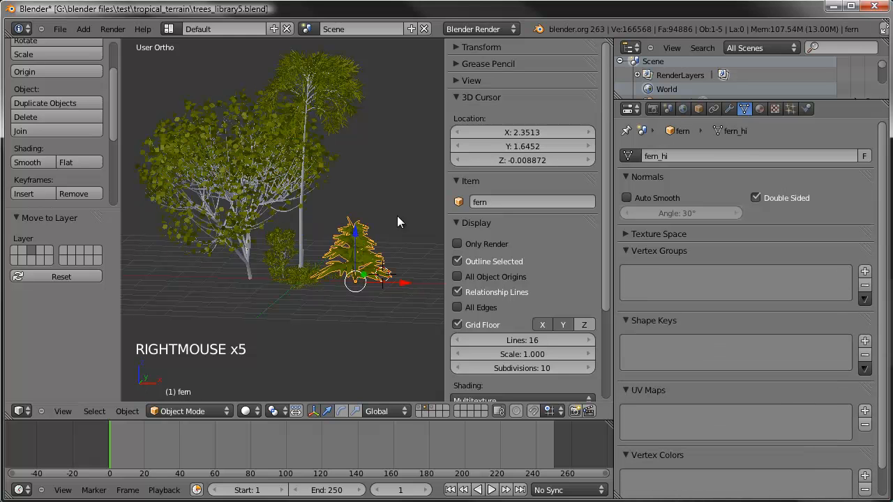
{"action": "middle_click_drag", "start_coordinate": [302, 256], "coordinate": [314, 203]}
{"action": "scroll", "coordinate": [316, 203], "scroll_direction": "up", "scroll_amount": 2}
{"action": "middle_click_drag", "start_coordinate": [344, 248], "coordinate": [348, 297], "text": "shift"}
{"action": "scroll", "coordinate": [348, 299], "scroll_direction": "down", "scroll_amount": 2}
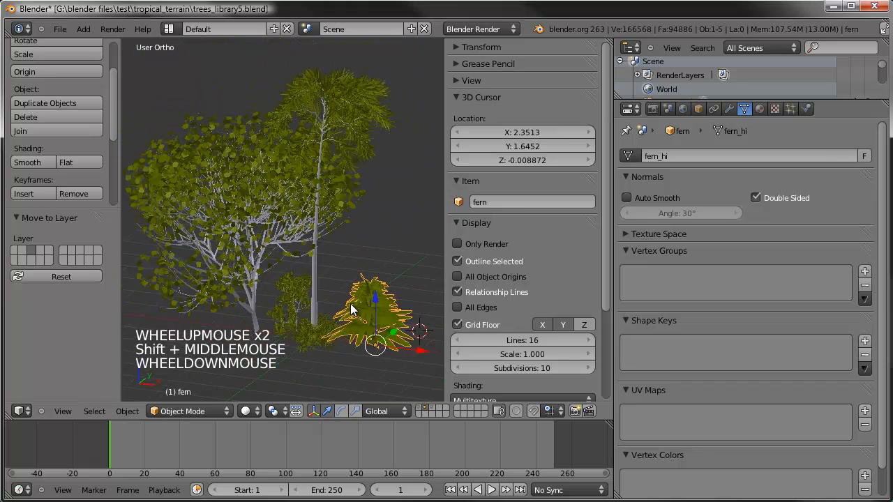
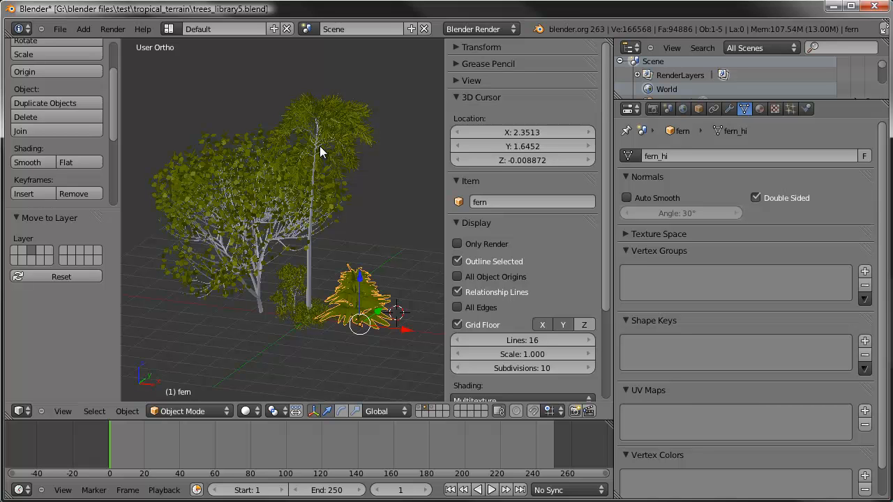
Look through the list of mesh data blocks in the file, leaving the fern's mesh assignment as it is
{"action": "left_click", "coordinate": [628, 155]}
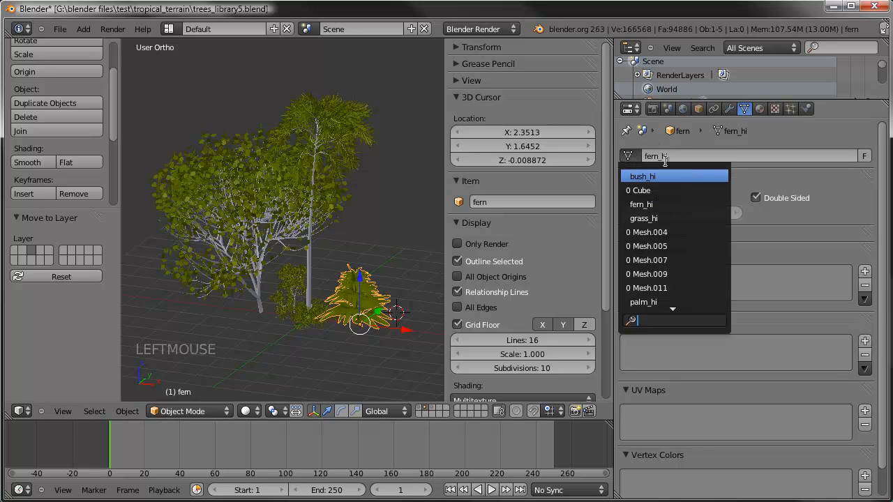
{"action": "left_click", "coordinate": [801, 131]}
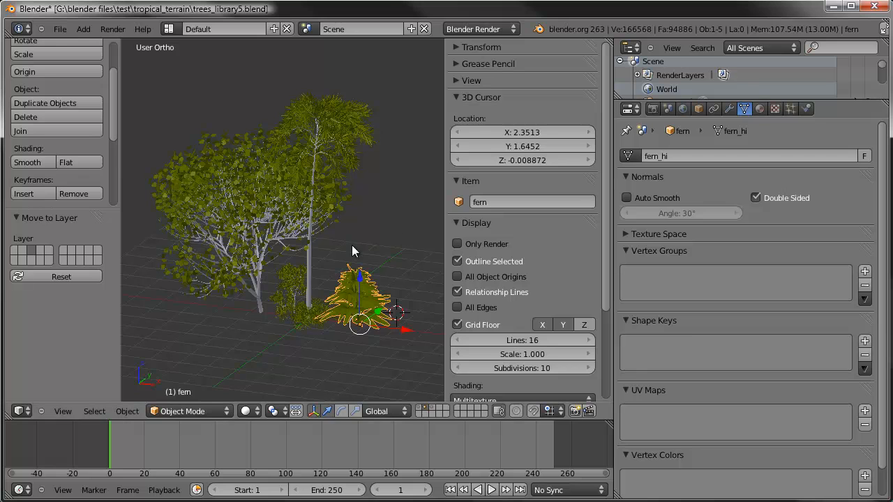
{"action": "middle_click_drag", "start_coordinate": [363, 283], "coordinate": [332, 277], "text": "shift"}
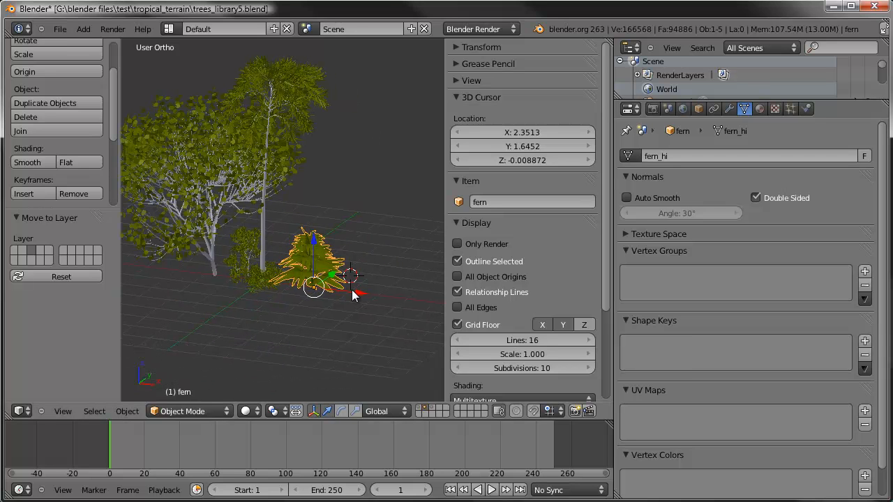
Select the palm tree and snap the 3D cursor to its origin
{"action": "right_click", "coordinate": [268, 222]}
{"action": "key", "text": "shift+s"}
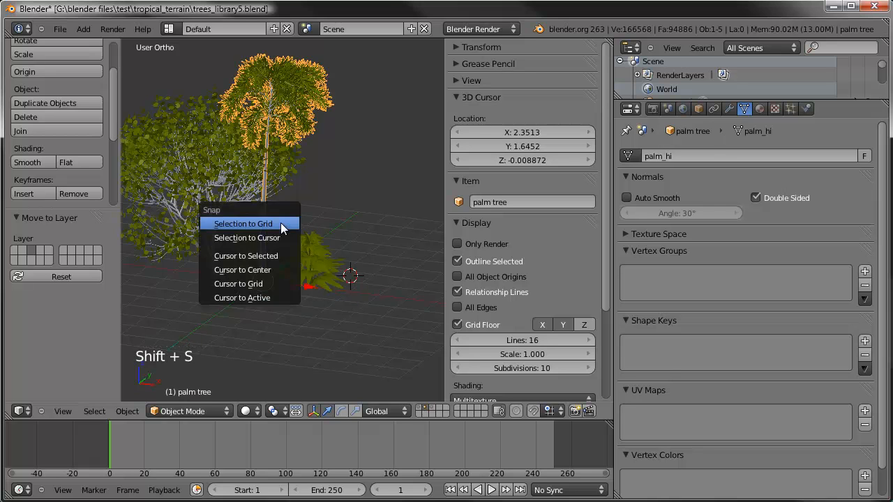
{"action": "left_click", "coordinate": [280, 256]}
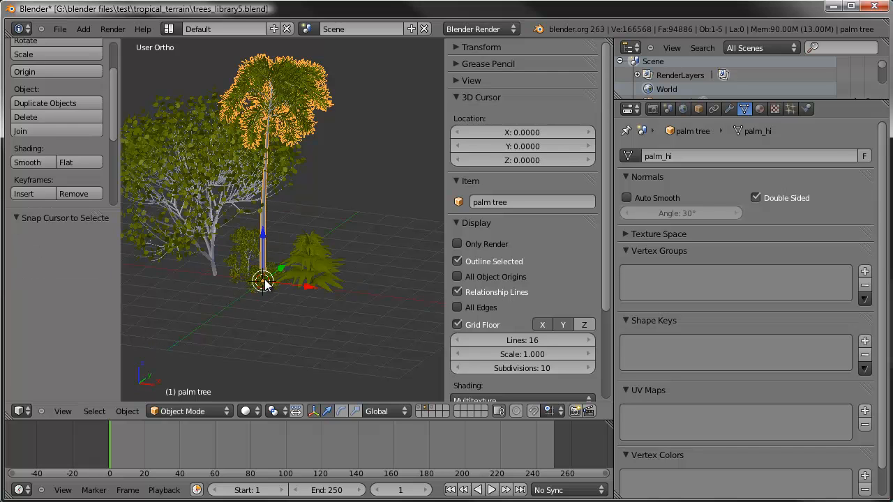
Add a cylinder mesh at the 3D cursor and set its vertices to 4
{"action": "key", "text": "shift+a"}
{"action": "mouse_move", "coordinate": [265, 279]}
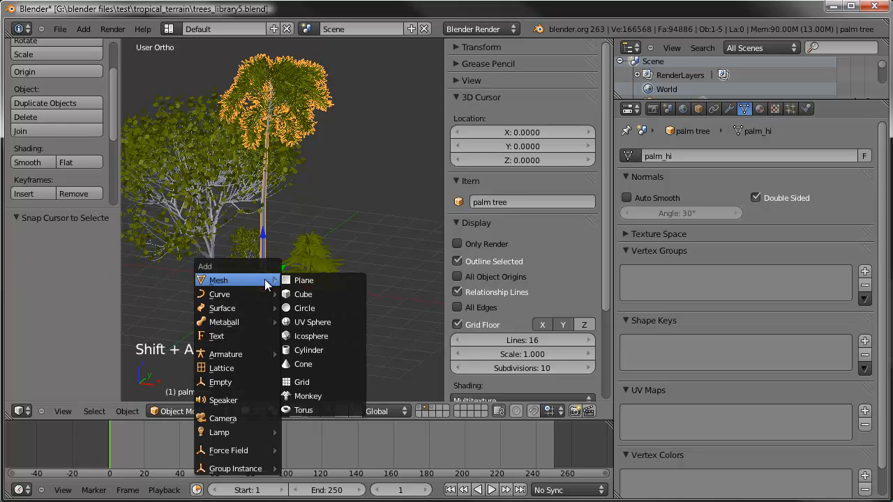
{"action": "left_click", "coordinate": [313, 350]}
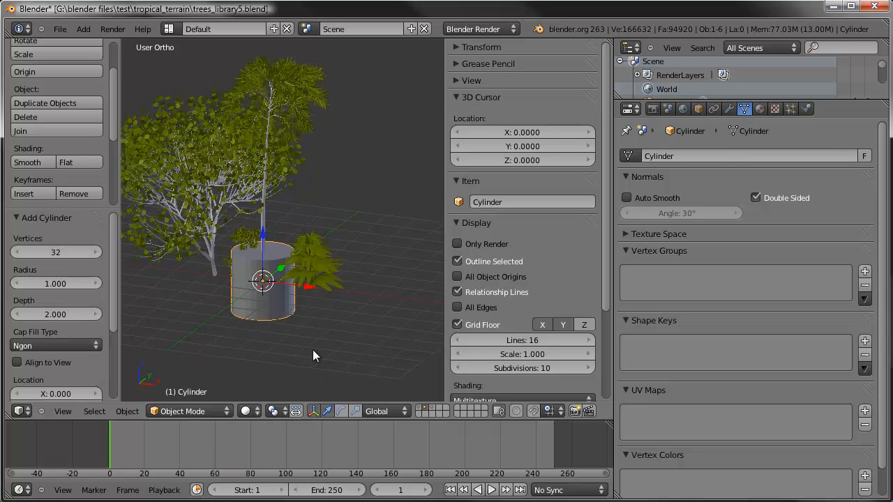
{"action": "left_click", "coordinate": [52, 253]}
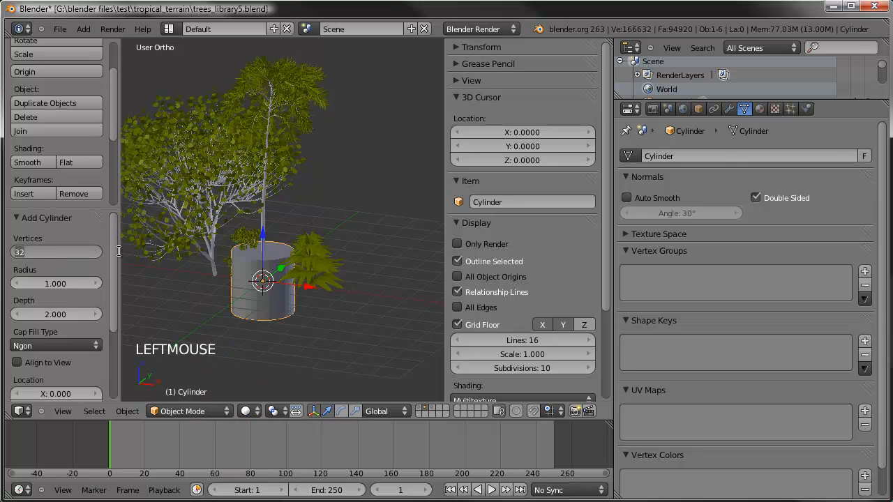
{"action": "type", "text": "4"}
{"action": "key", "text": "Return"}
In Edit Mode, scale the four-sided cylinder to about 0.166, and shrink it slightly more to fit the palm's trunk base
{"action": "key", "text": "Tab"}
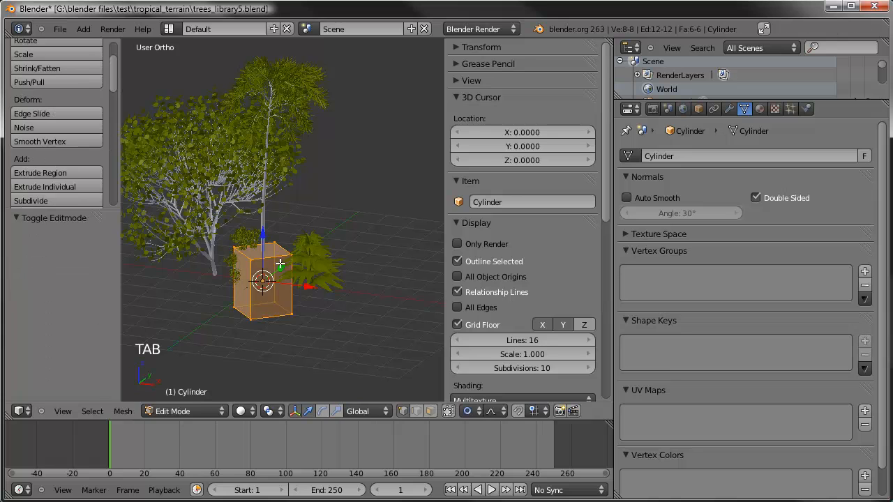
{"action": "key", "text": "s"}
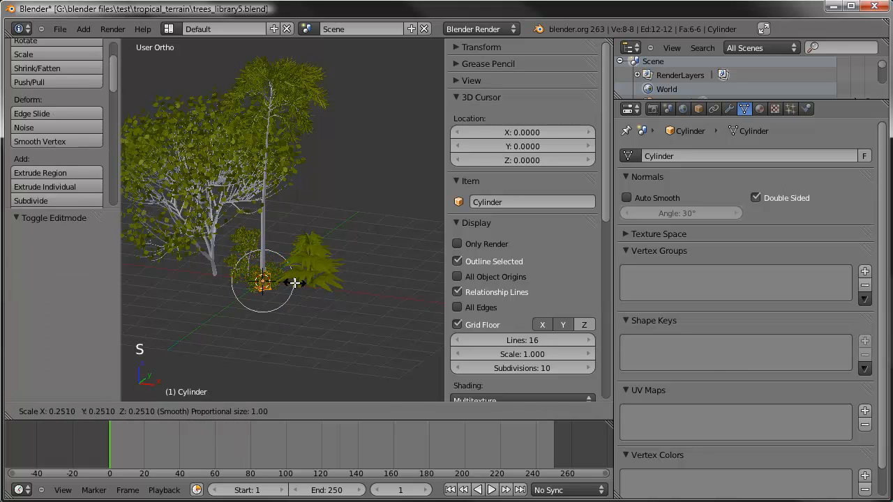
{"action": "left_click", "coordinate": [287, 284]}
{"action": "key", "text": "KP_1"}
{"action": "scroll", "coordinate": [286, 283], "scroll_direction": "up", "scroll_amount": 4}
{"action": "middle_click_drag", "start_coordinate": [286, 284], "coordinate": [411, 202], "text": "shift"}
{"action": "key", "text": "s"}
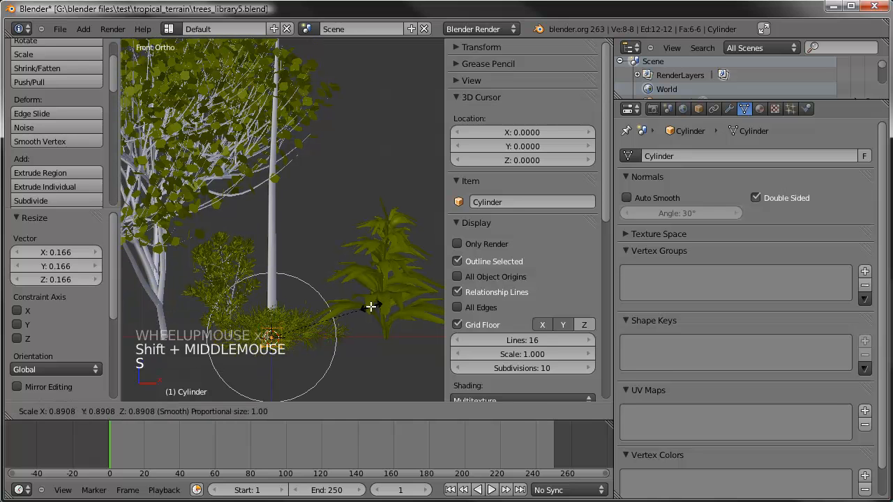
{"action": "left_click", "coordinate": [359, 312]}
Select the four upper vertices of the cylinder and, with proportional editing disabled, raise them to the palm's crown
{"action": "key", "text": "a"}
{"action": "key", "text": "b"}
{"action": "left_click_drag", "start_coordinate": [301, 305], "coordinate": [245, 333]}
{"action": "scroll", "coordinate": [287, 309], "scroll_direction": "down", "scroll_amount": 1}
{"action": "scroll", "coordinate": [287, 309], "scroll_direction": "down", "scroll_amount": 1}
{"action": "middle_click_drag", "start_coordinate": [288, 309], "coordinate": [278, 328], "text": "shift"}
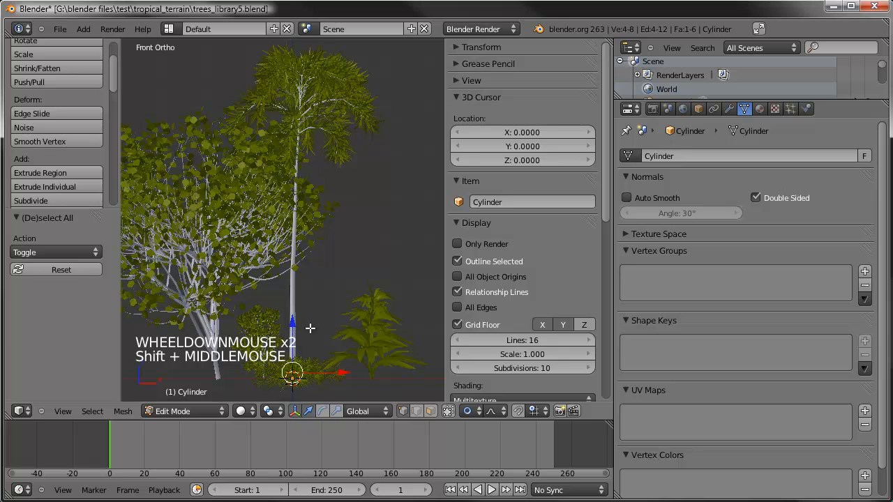
{"action": "left_click_drag", "start_coordinate": [293, 322], "coordinate": [299, 179]}
{"action": "key", "text": "ctrl+z"}
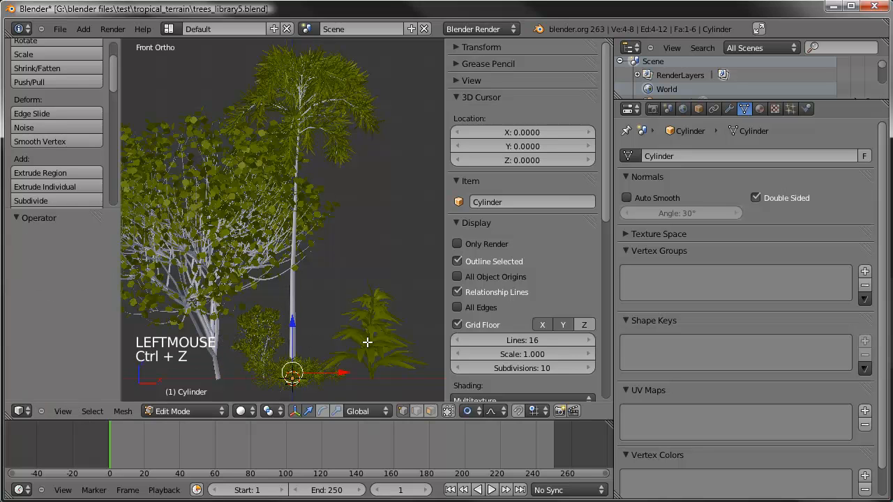
{"action": "key", "text": "alt+o"}
{"action": "left_click_drag", "start_coordinate": [292, 323], "coordinate": [349, 60]}
Scale the raised top face down and move it onto the upper end of the palm's trunk in front view
{"action": "key", "text": "s"}
{"action": "key", "text": "s"}
{"action": "left_click", "coordinate": [309, 80]}
{"action": "key", "text": "g"}
{"action": "left_click", "coordinate": [319, 68]}
{"action": "key", "text": "s"}
{"action": "left_click", "coordinate": [316, 69]}
{"action": "key", "text": "g"}
{"action": "left_click", "coordinate": [314, 73]}
In right view, cut one edge loop across the middle of the low-poly trunk, and move and scale it to follow the palm's trunk
{"action": "key", "text": "KP_3"}
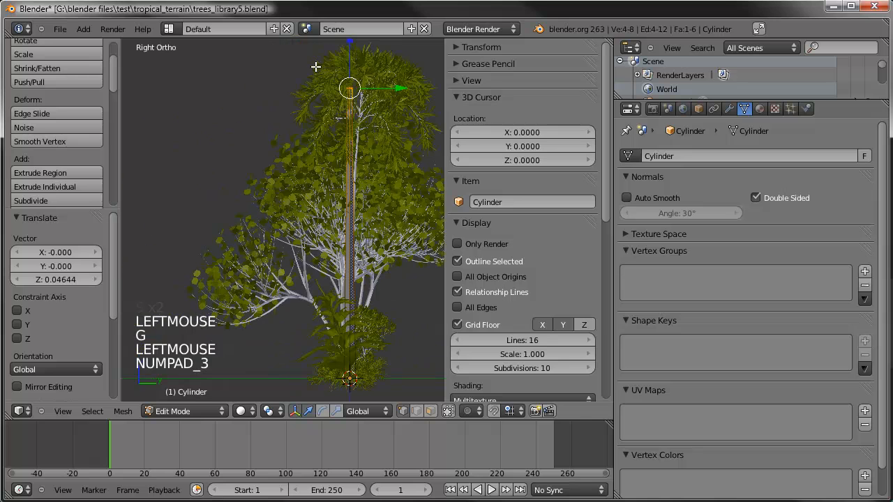
{"action": "middle_click_drag", "start_coordinate": [347, 150], "coordinate": [314, 219], "text": "shift"}
{"action": "scroll", "coordinate": [319, 241], "scroll_direction": "up", "scroll_amount": 1}
{"action": "key", "text": "ctrl+r"}
{"action": "left_click", "coordinate": [318, 241]}
{"action": "left_click", "coordinate": [319, 242]}
{"action": "key", "text": "g"}
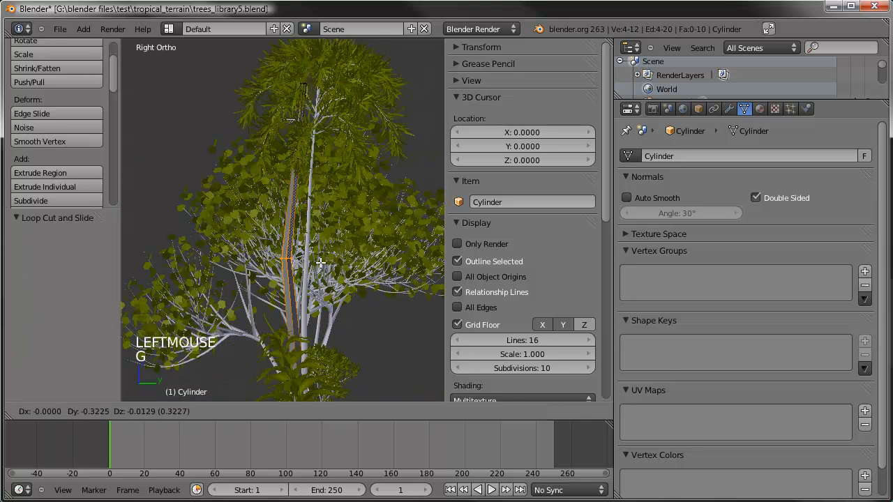
{"action": "key", "text": "s"}
{"action": "key", "text": "s"}
{"action": "left_click", "coordinate": [316, 260]}
Select the low-poly trunk's top vertices and move them about 0.31 along Y onto the palm's crown centre
{"action": "key", "text": "a"}
{"action": "key", "text": "c"}
{"action": "left_click", "coordinate": [313, 76]}
{"action": "right_click", "coordinate": [313, 78]}
{"action": "key", "text": "g"}
{"action": "key", "text": "g"}
{"action": "left_click", "coordinate": [353, 111]}
Snap the 3D cursor to the trunk's top vertices and add an icosphere there with 2 subdivisions and size 1
{"action": "middle_click_drag", "start_coordinate": [352, 111], "coordinate": [419, 133]}
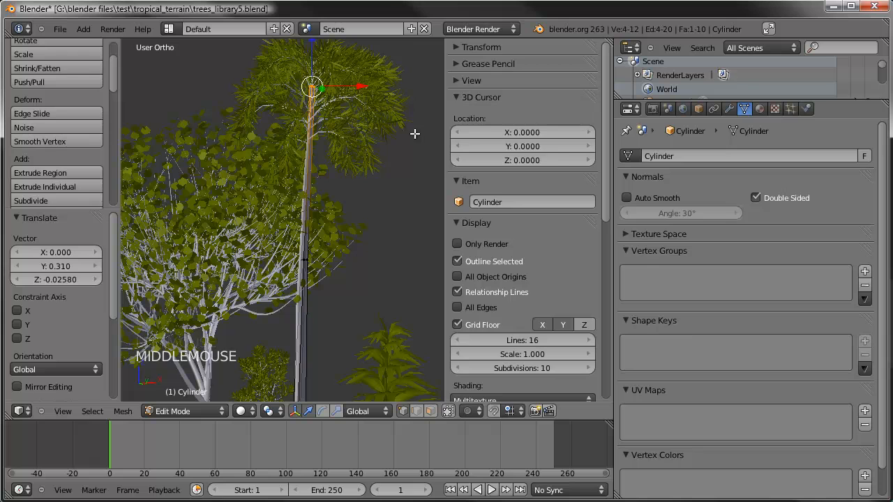
{"action": "key", "text": "shift+s"}
{"action": "left_click", "coordinate": [415, 134]}
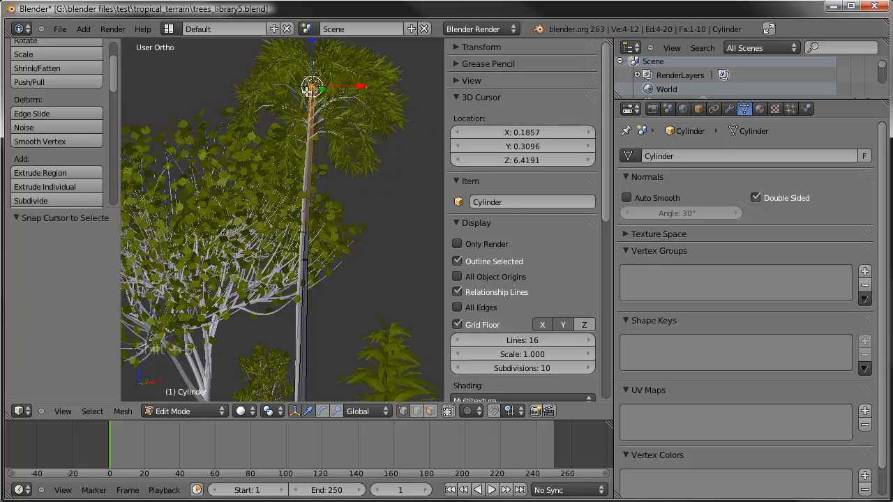
{"action": "key", "text": "shift+a"}
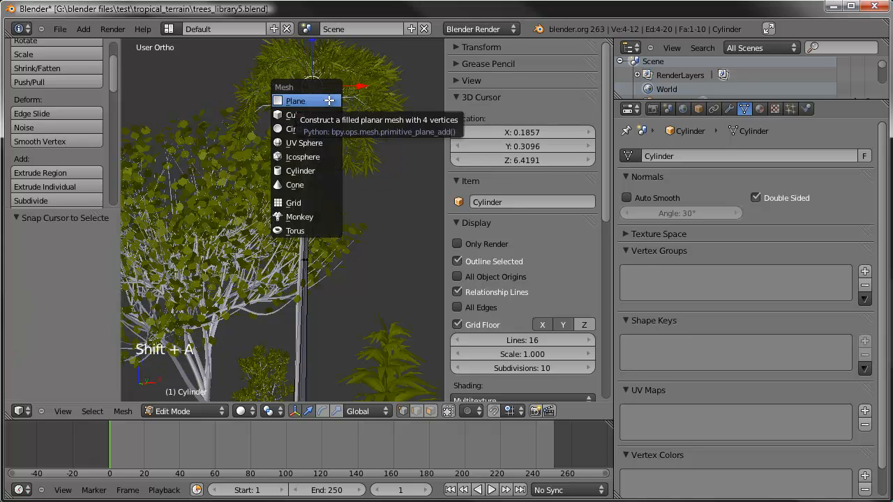
{"action": "left_click", "coordinate": [316, 159]}
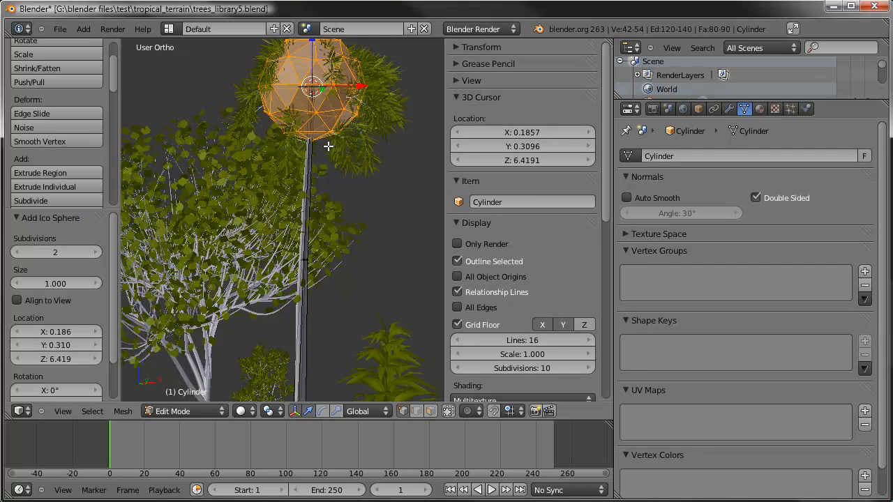
Flatten the icosphere along Z and scale it up by about 1.373 to cover the palm's crown
{"action": "key", "text": "s"}
{"action": "key", "text": "z"}
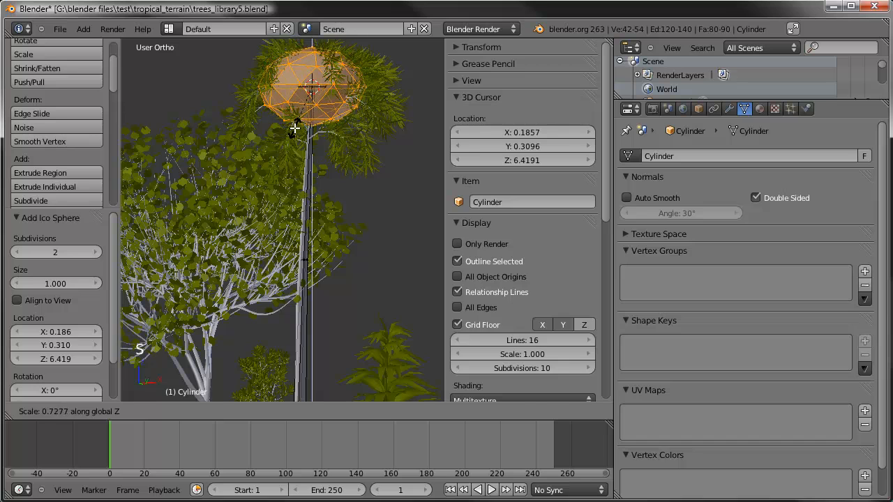
{"action": "left_click", "coordinate": [294, 122]}
{"action": "scroll", "coordinate": [373, 101], "scroll_direction": "down", "scroll_amount": 2}
{"action": "key", "text": "s"}
{"action": "left_click", "coordinate": [395, 96]}
Rotate and shift the flattened icosphere in right view to match the palm's foliage, and return to Object Mode
{"action": "middle_click_drag", "start_coordinate": [395, 96], "coordinate": [318, 119]}
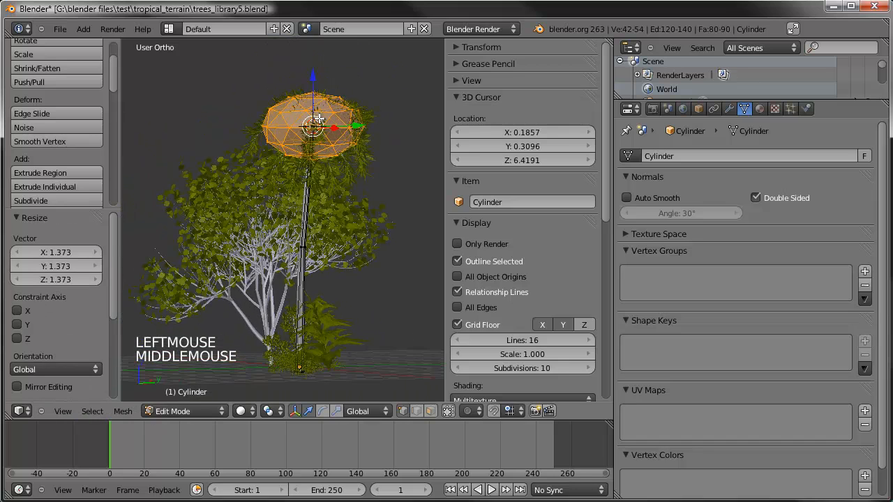
{"action": "key", "text": "KP_3"}
{"action": "key", "text": "r"}
{"action": "left_click", "coordinate": [351, 108]}
{"action": "key", "text": "g"}
{"action": "left_click", "coordinate": [354, 110]}
{"action": "key", "text": "Tab"}
Rename both the low-poly palm object and its mesh data to palm_lo
{"action": "middle_click_drag", "start_coordinate": [223, 146], "coordinate": [391, 155]}
{"action": "left_click", "coordinate": [505, 204]}
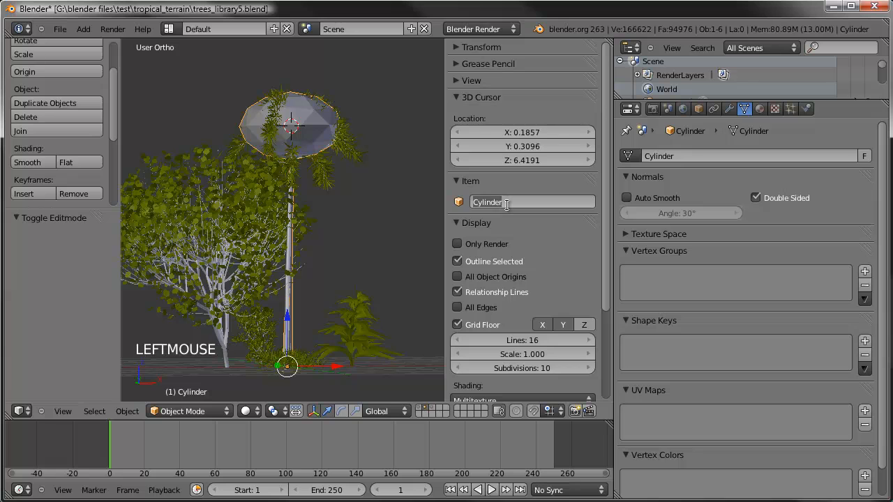
{"action": "type", "text": "palm"}
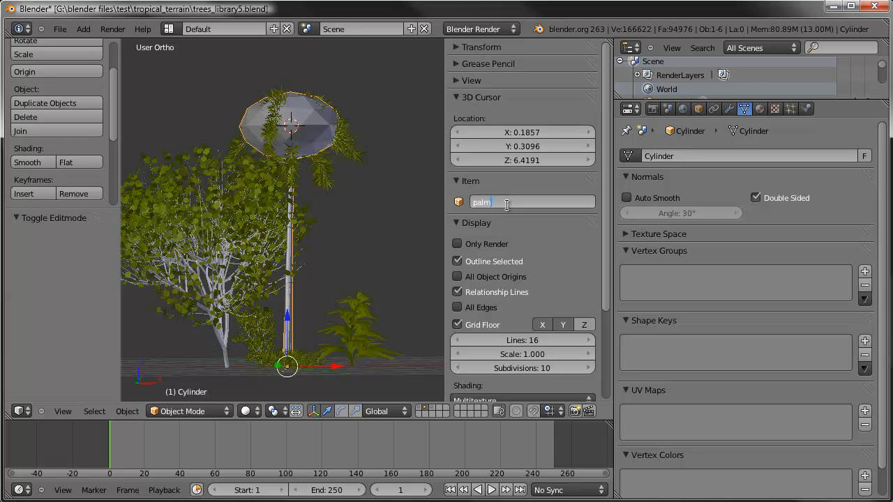
{"action": "type", "text": "_lo"}
{"action": "key", "text": "Return"}
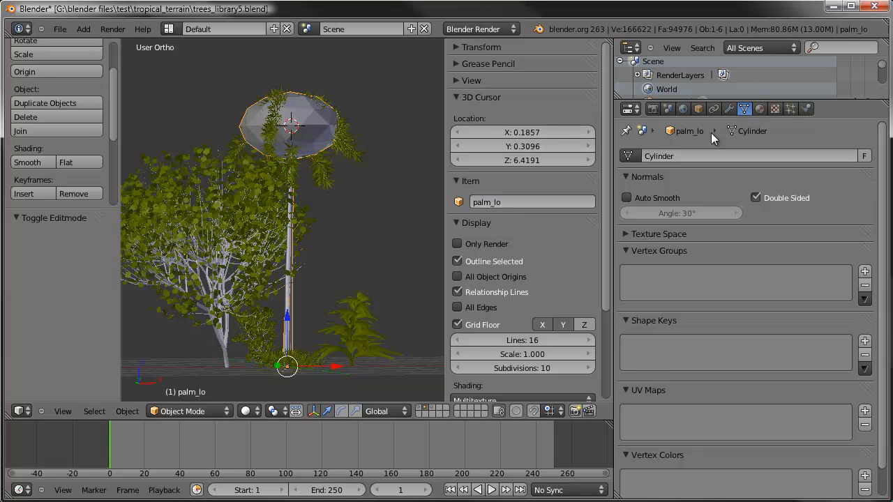
{"action": "left_click", "coordinate": [697, 149]}
{"action": "type", "text": "palm_lo"}
{"action": "key", "text": "Return"}
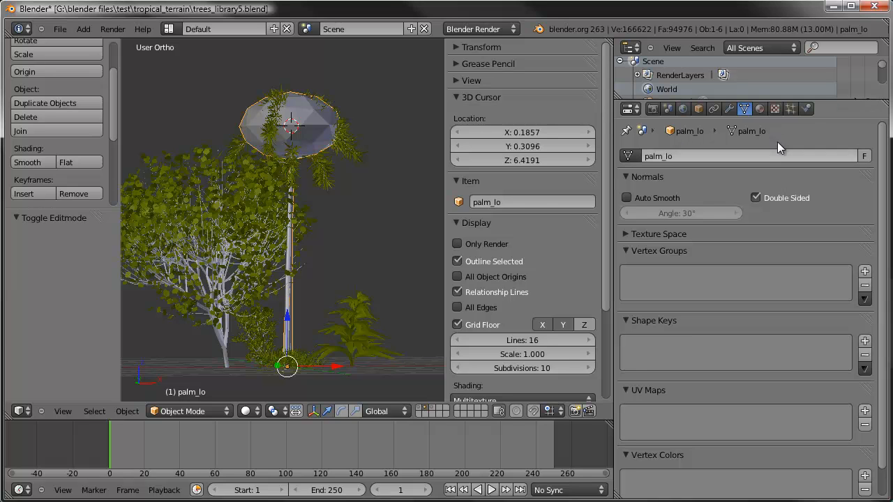
Move palm_lo along the X axis until it stands clear of the fern and the other trees
{"action": "scroll", "coordinate": [367, 263], "scroll_direction": "down", "scroll_amount": 1}
{"action": "middle_click_drag", "start_coordinate": [367, 262], "coordinate": [253, 329], "text": "shift"}
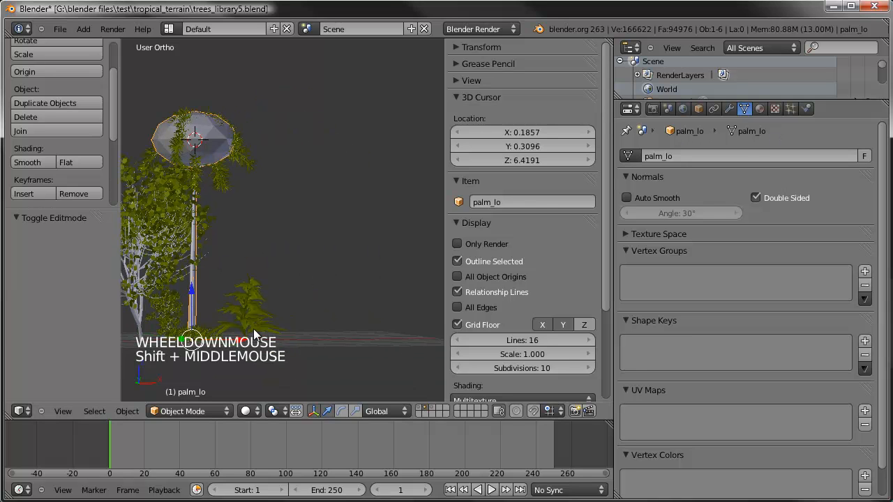
{"action": "middle_click_drag", "start_coordinate": [315, 260], "coordinate": [328, 154], "text": "shift"}
{"action": "left_click_drag", "start_coordinate": [309, 289], "coordinate": [400, 261]}
{"action": "middle_click_drag", "start_coordinate": [400, 261], "coordinate": [352, 270], "text": "shift"}
{"action": "left_click_drag", "start_coordinate": [369, 294], "coordinate": [406, 293]}
{"action": "middle_click_drag", "start_coordinate": [366, 316], "coordinate": [340, 317], "text": "shift"}
{"action": "middle_click_drag", "start_coordinate": [340, 317], "coordinate": [321, 288]}
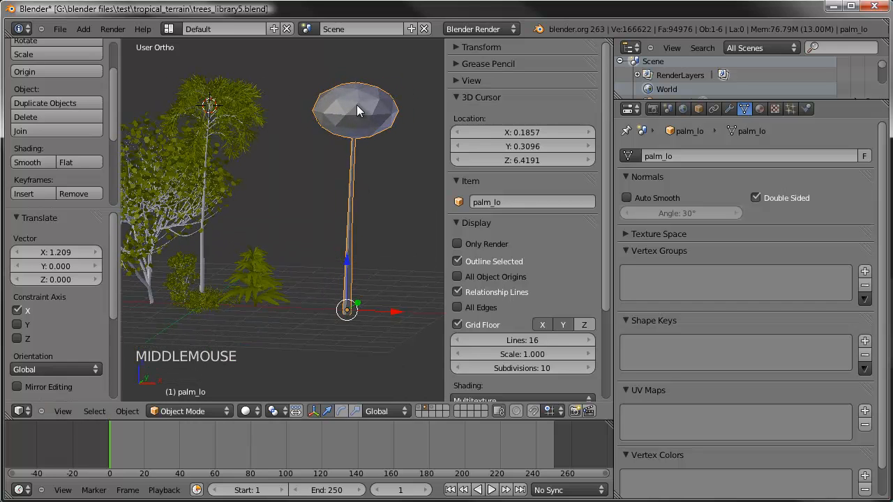
Move palm_lo to layer 1 and display that layer
{"action": "middle_click_drag", "start_coordinate": [353, 169], "coordinate": [366, 209]}
{"action": "key", "text": "m"}
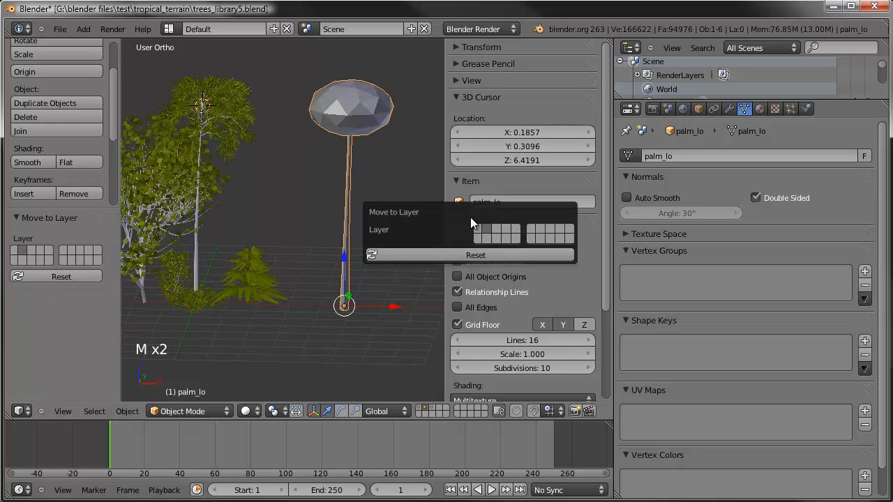
{"action": "left_click", "coordinate": [477, 226]}
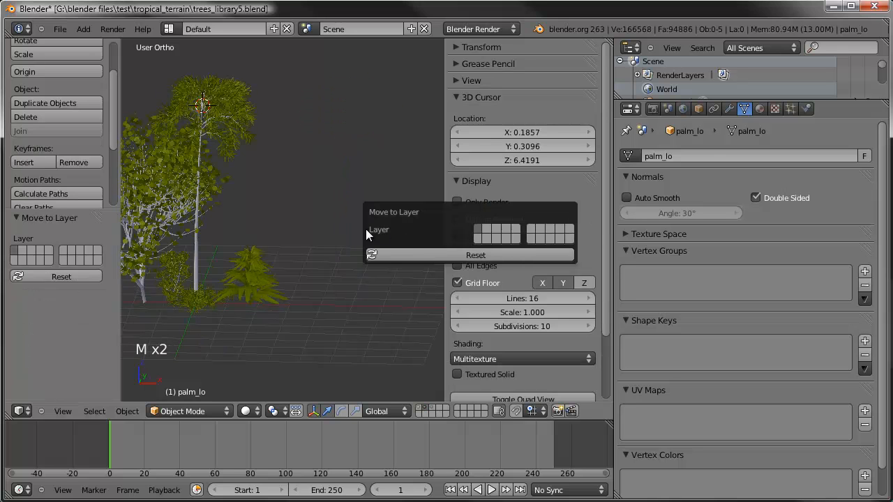
{"action": "left_click", "coordinate": [423, 412]}
{"action": "left_click", "coordinate": [420, 409]}
Examine the low-poly palm on layer 1 from several angles and distances
{"action": "scroll", "coordinate": [303, 110], "scroll_direction": "down", "scroll_amount": 2}
{"action": "middle_click_drag", "start_coordinate": [303, 110], "coordinate": [314, 153], "text": "shift"}
{"action": "middle_click_drag", "start_coordinate": [313, 154], "coordinate": [324, 197]}
{"action": "key", "text": "g"}
{"action": "right_click", "coordinate": [339, 265]}
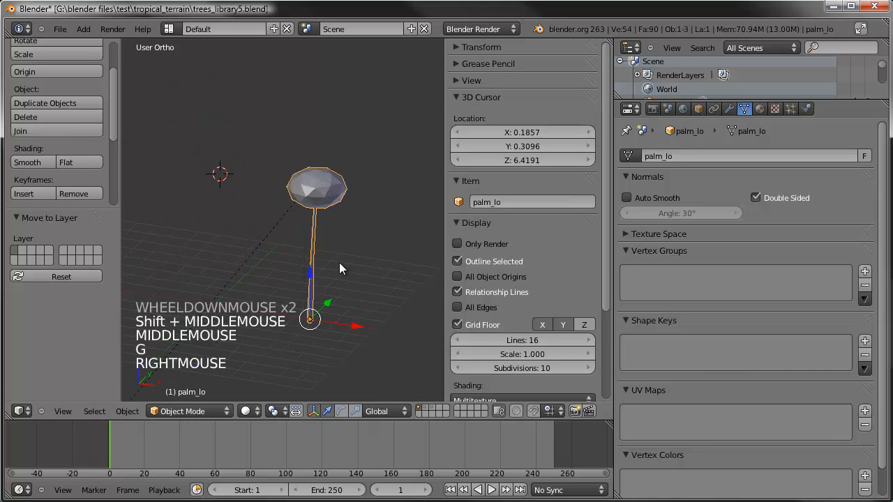
{"action": "middle_click_drag", "start_coordinate": [339, 266], "coordinate": [245, 248]}
{"action": "scroll", "coordinate": [246, 245], "scroll_direction": "up", "scroll_amount": 10}
{"action": "scroll", "coordinate": [246, 234], "scroll_direction": "down", "scroll_amount": 8}
{"action": "scroll", "coordinate": [247, 230], "scroll_direction": "down", "scroll_amount": 4}
{"action": "scroll", "coordinate": [247, 225], "scroll_direction": "up", "scroll_amount": 12}
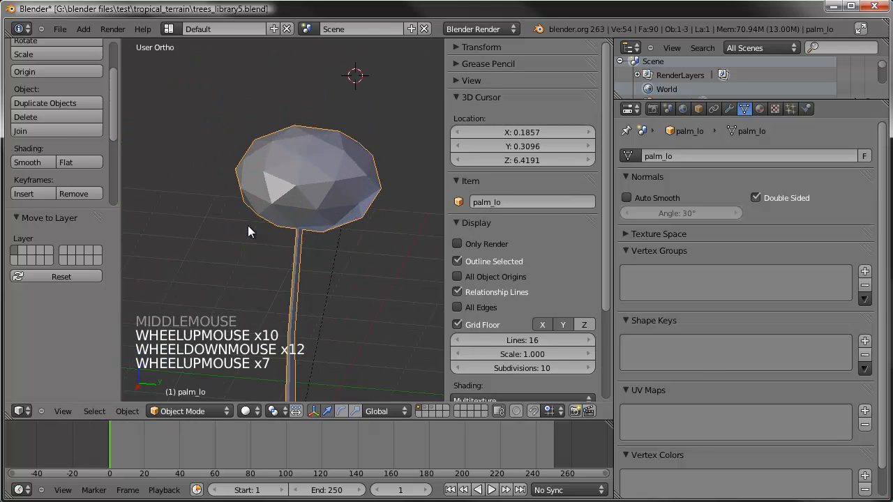
{"action": "scroll", "coordinate": [403, 361], "scroll_direction": "down", "scroll_amount": 1}
{"action": "middle_click_drag", "start_coordinate": [403, 361], "coordinate": [359, 361]}
Display layer 2 with the high-detail trees and plants again
{"action": "left_click", "coordinate": [425, 411]}
{"action": "scroll", "coordinate": [375, 235], "scroll_direction": "down", "scroll_amount": 5}
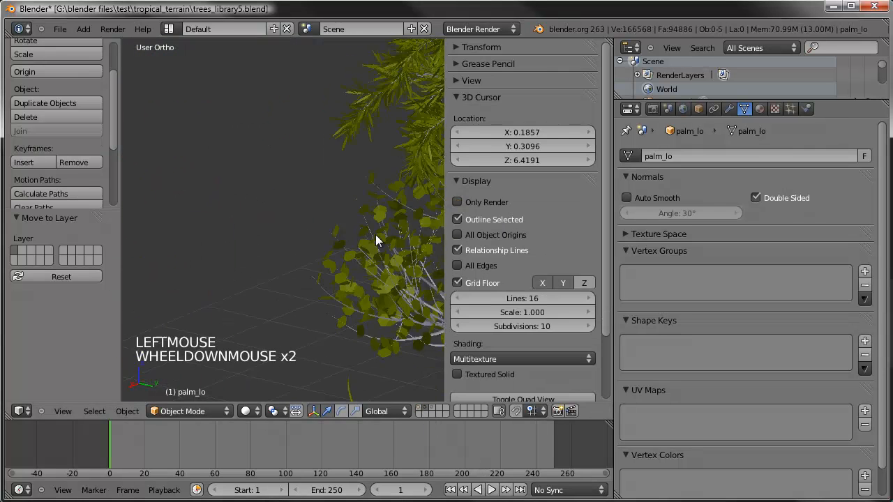
{"action": "middle_click_drag", "start_coordinate": [339, 223], "coordinate": [364, 225], "text": "shift"}
{"action": "scroll", "coordinate": [288, 207], "scroll_direction": "up", "scroll_amount": 3}
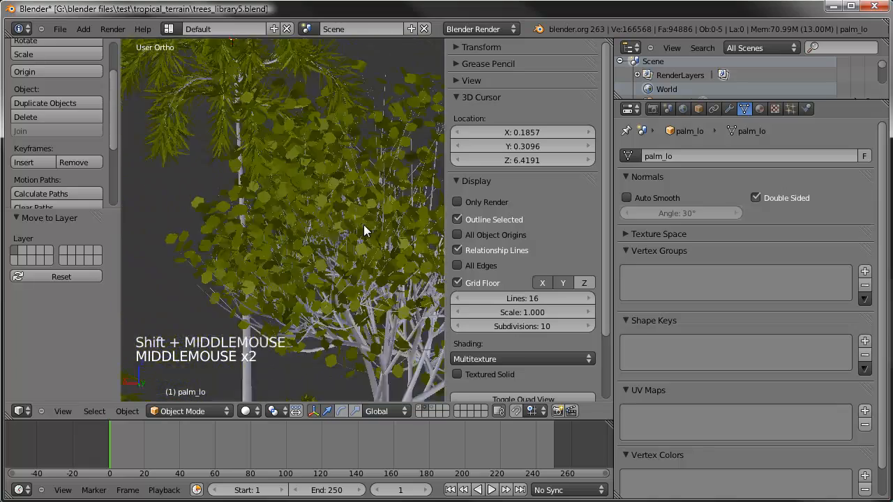
{"action": "scroll", "coordinate": [333, 192], "scroll_direction": "down", "scroll_amount": 5}
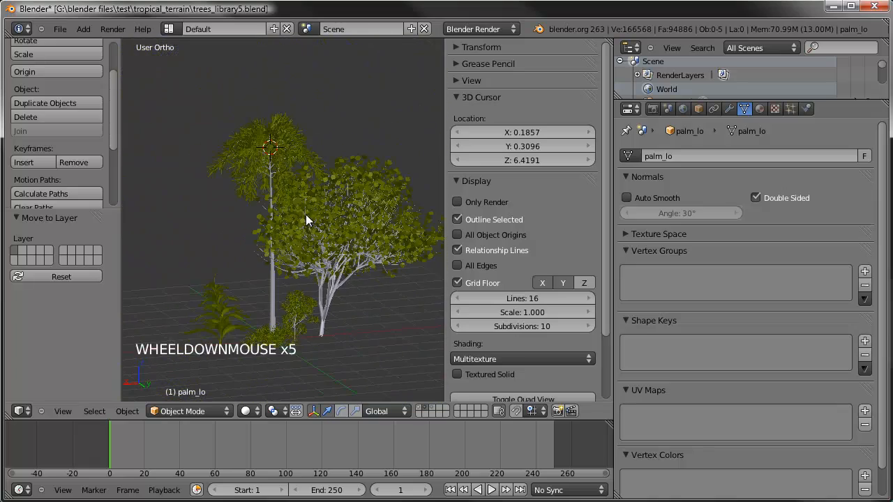
Display layer 1 and swap the mesh data of the palm_lo object to palm_hi
{"action": "middle_click_drag", "start_coordinate": [339, 227], "coordinate": [260, 252]}
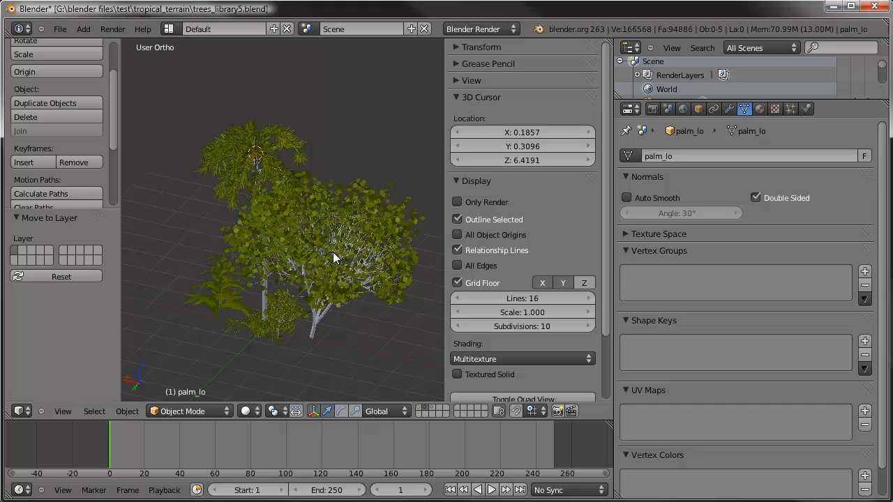
{"action": "middle_click_drag", "start_coordinate": [259, 228], "coordinate": [234, 229]}
{"action": "left_click", "coordinate": [419, 407]}
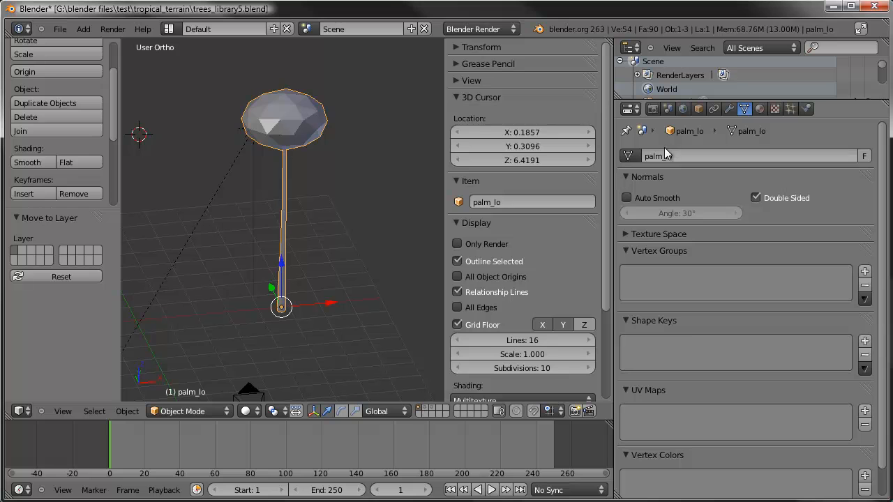
{"action": "left_click", "coordinate": [628, 157]}
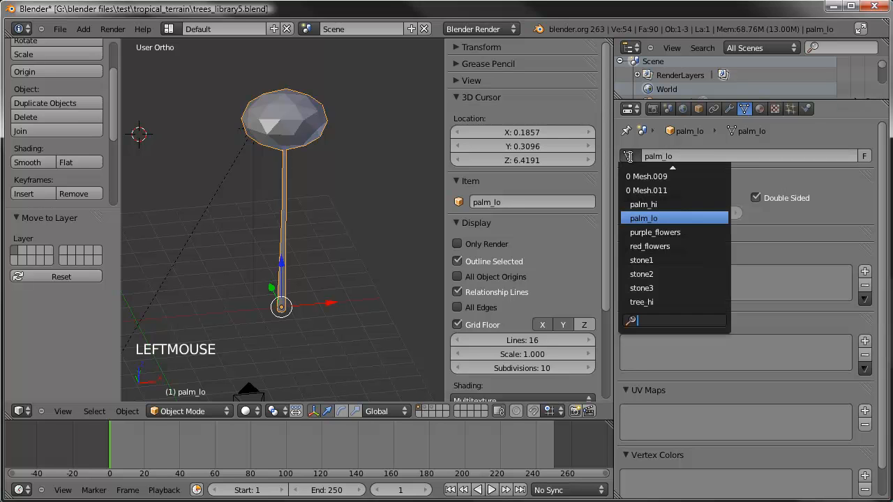
{"action": "left_click", "coordinate": [651, 205]}
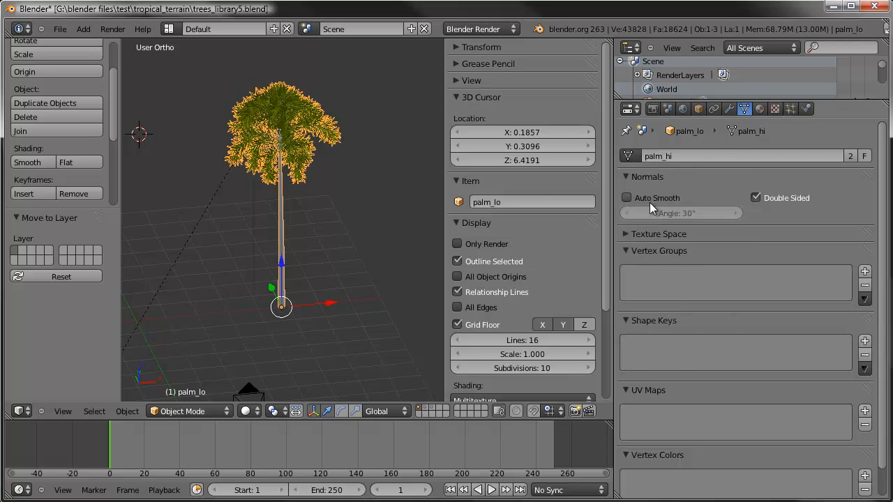
{"action": "middle_click_drag", "start_coordinate": [335, 202], "coordinate": [173, 206]}
{"action": "scroll", "coordinate": [265, 199], "scroll_direction": "up", "scroll_amount": 2}
{"action": "middle_click_drag", "start_coordinate": [268, 203], "coordinate": [330, 218], "text": "shift"}
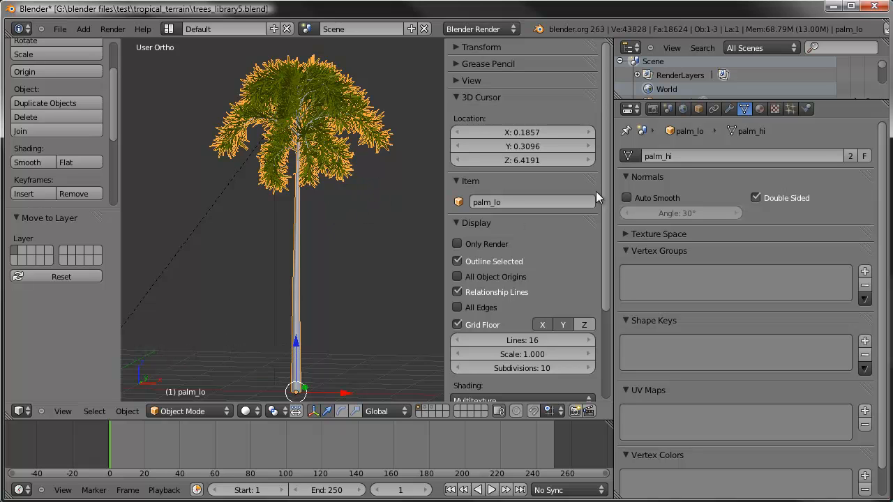
Reassign the palm_lo mesh to the palm object and protect that mesh with a fake user
{"action": "left_click", "coordinate": [630, 156]}
{"action": "scroll", "coordinate": [683, 294], "scroll_direction": "down", "scroll_amount": 1}
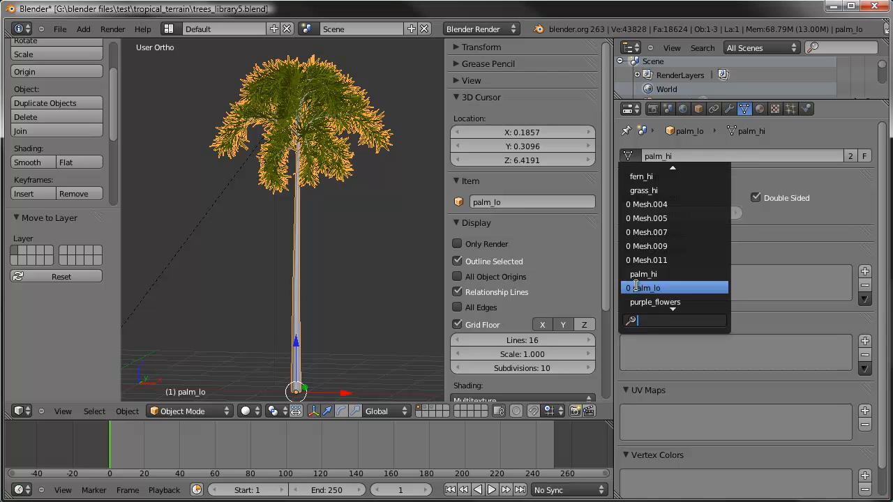
{"action": "left_click", "coordinate": [638, 287]}
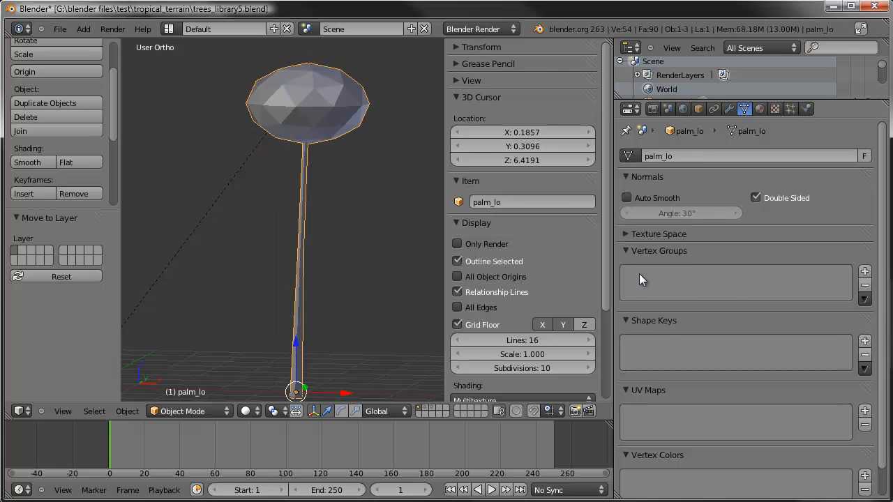
{"action": "left_click", "coordinate": [865, 157]}
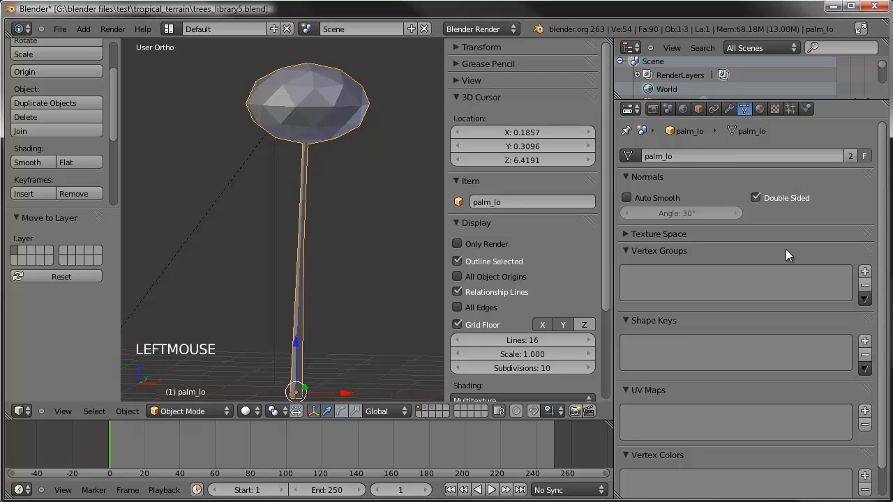
Swap the palm object's mesh data to palm_hi and back to palm_lo
{"action": "left_click", "coordinate": [627, 156]}
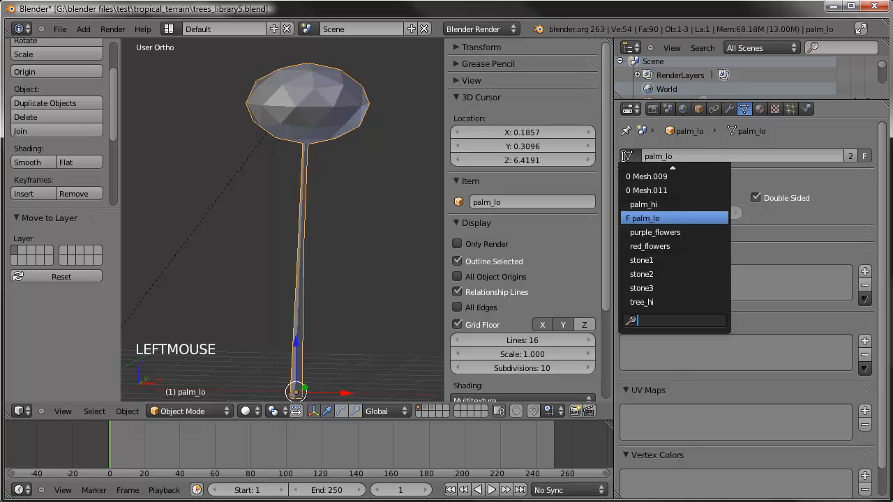
{"action": "left_click", "coordinate": [660, 204]}
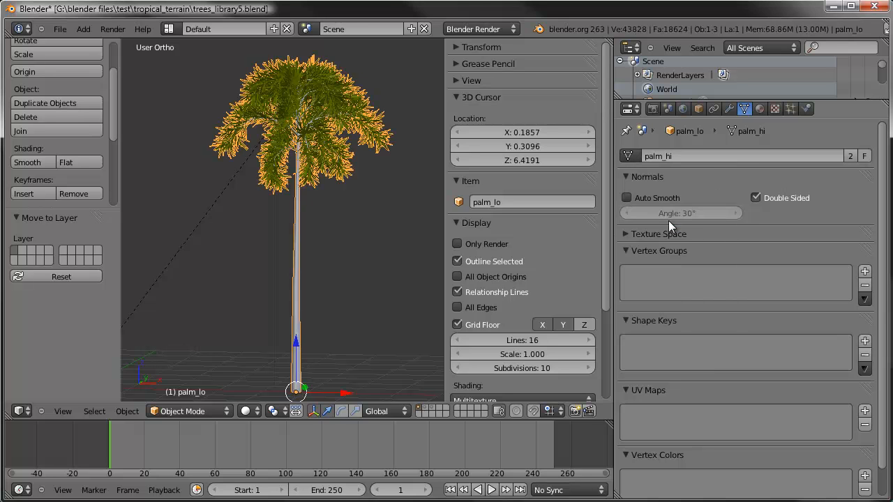
{"action": "left_click", "coordinate": [626, 157]}
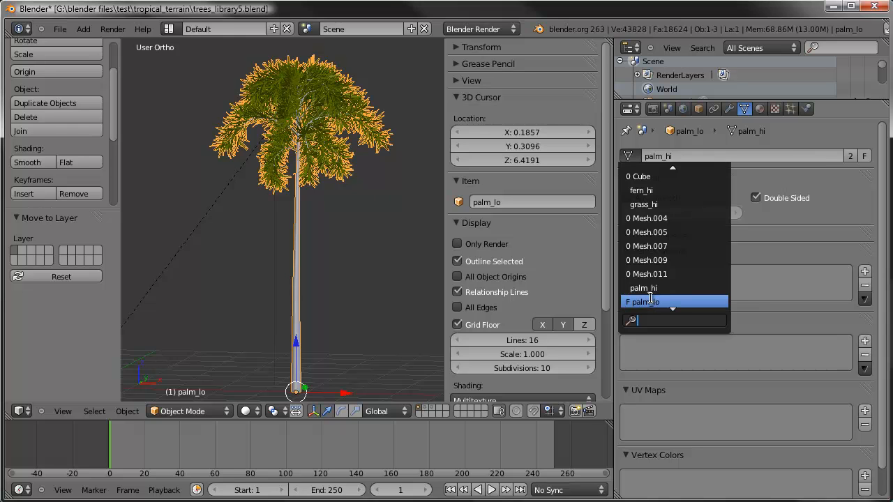
{"action": "left_click", "coordinate": [649, 300]}
Display layer 2, select the tree and snap the 3D cursor to its origin
{"action": "scroll", "coordinate": [400, 203], "scroll_direction": "down", "scroll_amount": 3}
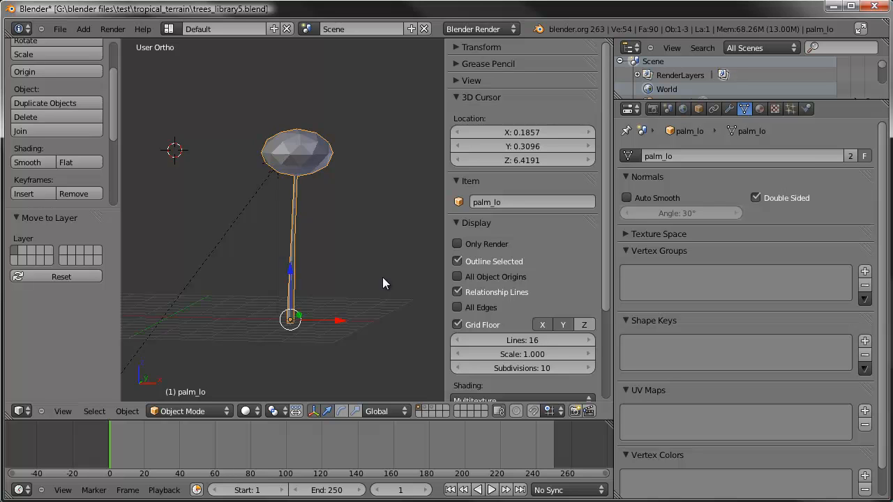
{"action": "left_click", "coordinate": [420, 407]}
{"action": "middle_click_drag", "start_coordinate": [193, 274], "coordinate": [241, 282], "text": "shift"}
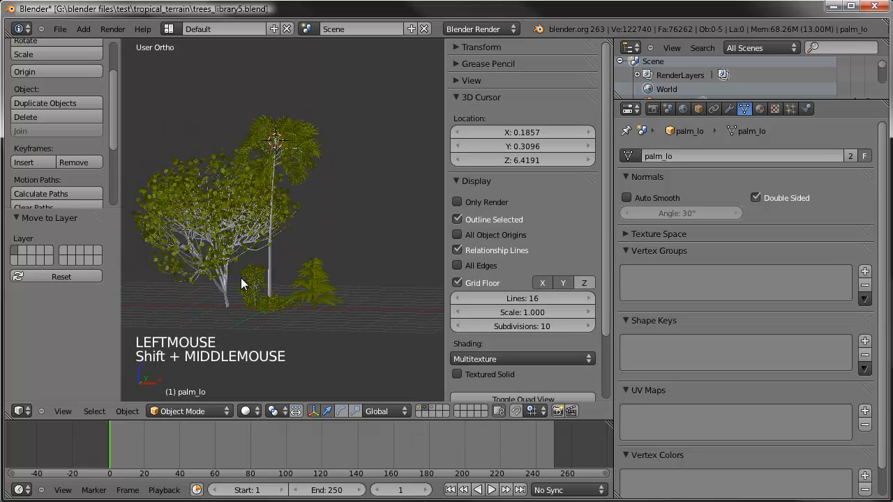
{"action": "right_click", "coordinate": [225, 299]}
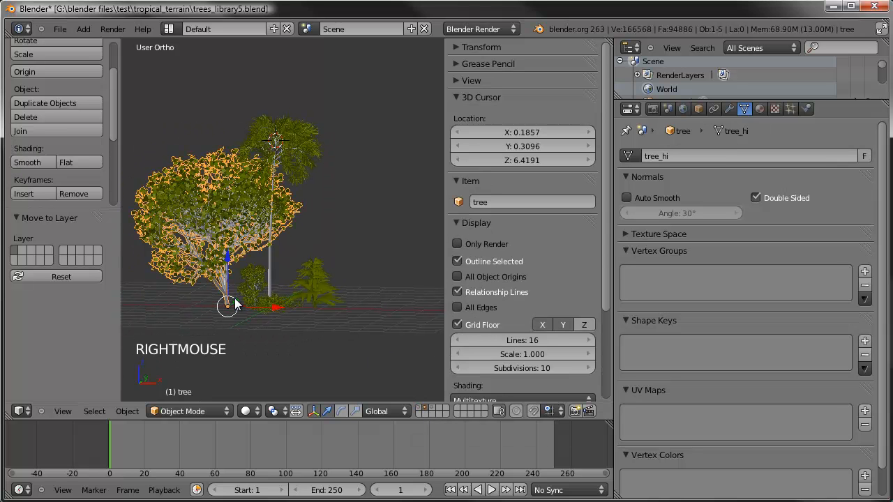
{"action": "key", "text": "shift+s"}
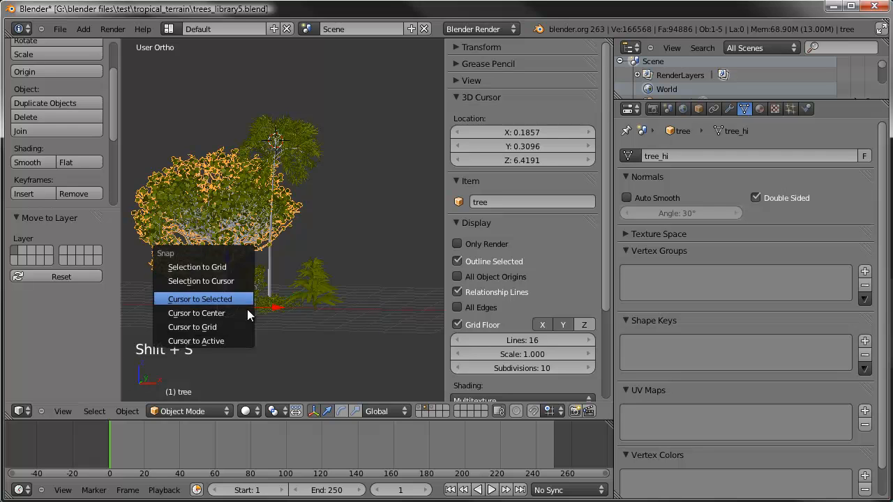
{"action": "left_click", "coordinate": [247, 302]}
Add a cylinder with 4 vertices at the base of the tree
{"action": "key", "text": "shift+a"}
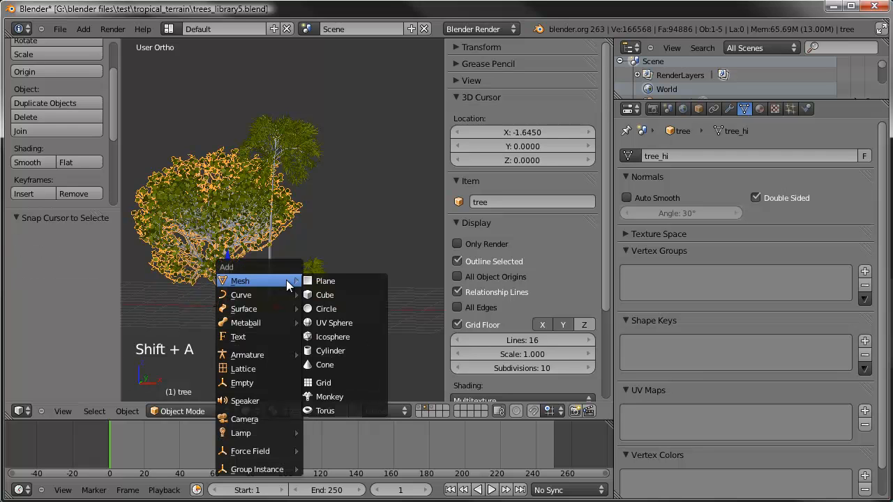
{"action": "left_click", "coordinate": [335, 350]}
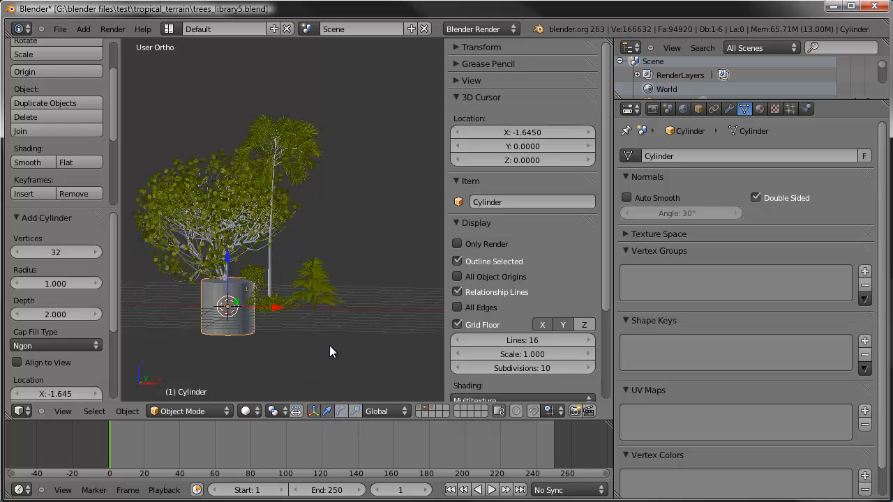
{"action": "double_click", "coordinate": [56, 251]}
{"action": "type", "text": "4"}
{"action": "key", "text": "Return"}
Scale the cylinder's mesh down in Edit Mode to about 0.23 of its size to match the trunk
{"action": "middle_click_drag", "start_coordinate": [281, 268], "coordinate": [300, 226], "text": "shift"}
{"action": "scroll", "coordinate": [300, 225], "scroll_direction": "up", "scroll_amount": 2}
{"action": "key", "text": "Tab"}
{"action": "key", "text": "s"}
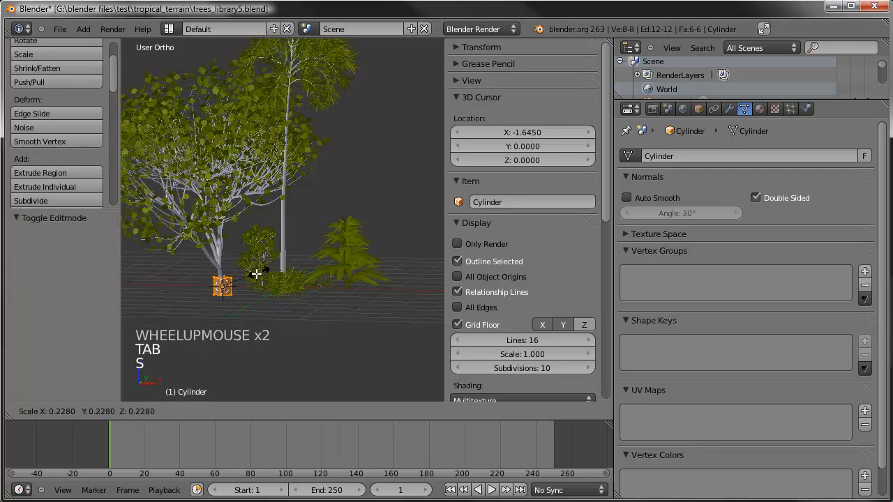
{"action": "left_click", "coordinate": [252, 278]}
Select only the cylinder's top face and raise it along the tree trunk
{"action": "key", "text": "a"}
{"action": "key", "text": "c"}
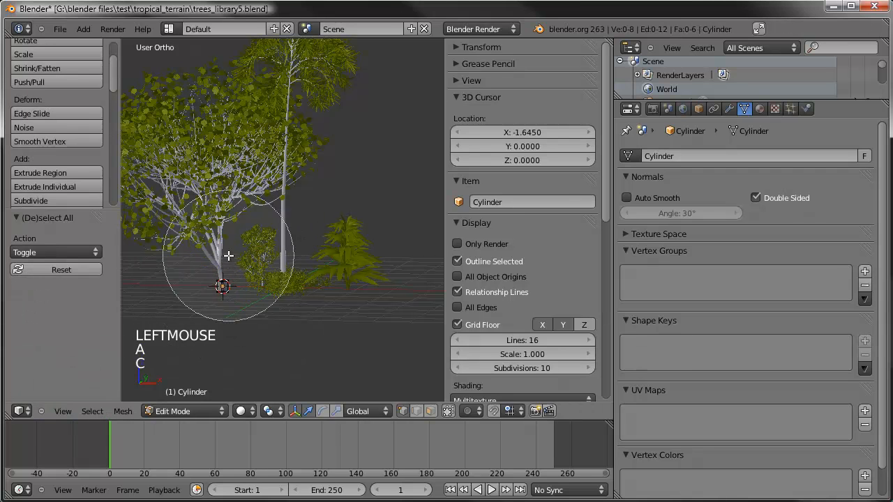
{"action": "scroll", "coordinate": [228, 256], "scroll_direction": "up", "scroll_amount": 2}
{"action": "left_click", "coordinate": [227, 256]}
{"action": "right_click", "coordinate": [229, 255]}
{"action": "key", "text": "g"}
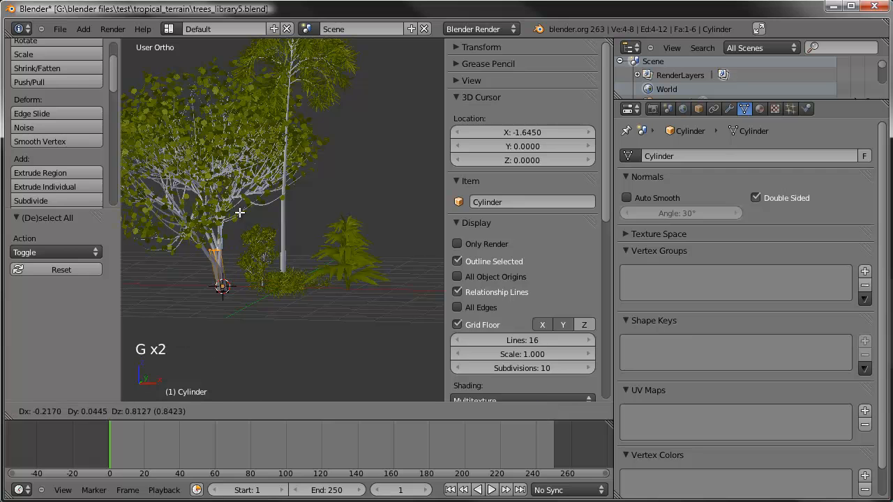
{"action": "left_click", "coordinate": [238, 205]}
Scale the trunk's top face and move it higher to follow the spreading branches
{"action": "key", "text": "s"}
{"action": "left_click", "coordinate": [301, 157]}
{"action": "key", "text": "g"}
{"action": "left_click", "coordinate": [299, 123]}
{"action": "key", "text": "s"}
{"action": "left_click", "coordinate": [345, 78]}
{"action": "key", "text": "g"}
{"action": "left_click", "coordinate": [335, 73]}
From the right view, reposition the trunk's top face, tilt it by about -11° and rescale it to fit the branches
{"action": "middle_click_drag", "start_coordinate": [251, 221], "coordinate": [323, 211]}
{"action": "key", "text": "KP_3"}
{"action": "key", "text": "g"}
{"action": "left_click", "coordinate": [388, 205]}
{"action": "key", "text": "r"}
{"action": "key", "text": "s"}
{"action": "key", "text": "s"}
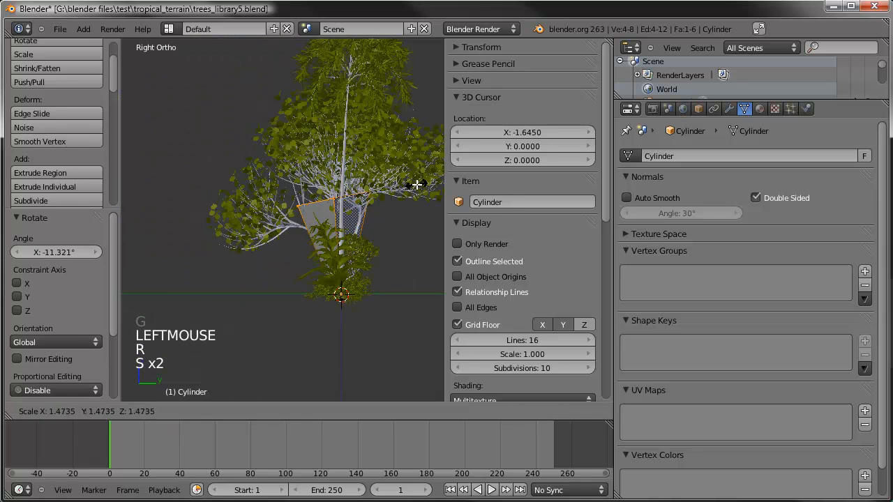
{"action": "left_click", "coordinate": [416, 183]}
{"action": "key", "text": "g"}
{"action": "key", "text": "s"}
{"action": "key", "text": "s"}
{"action": "left_click", "coordinate": [242, 207]}
Add an icosphere with 2 subdivisions to the trunk mesh and move it about 2.9 units up into the crown
{"action": "middle_click_drag", "start_coordinate": [241, 207], "coordinate": [220, 198]}
{"action": "key", "text": "shift+a"}
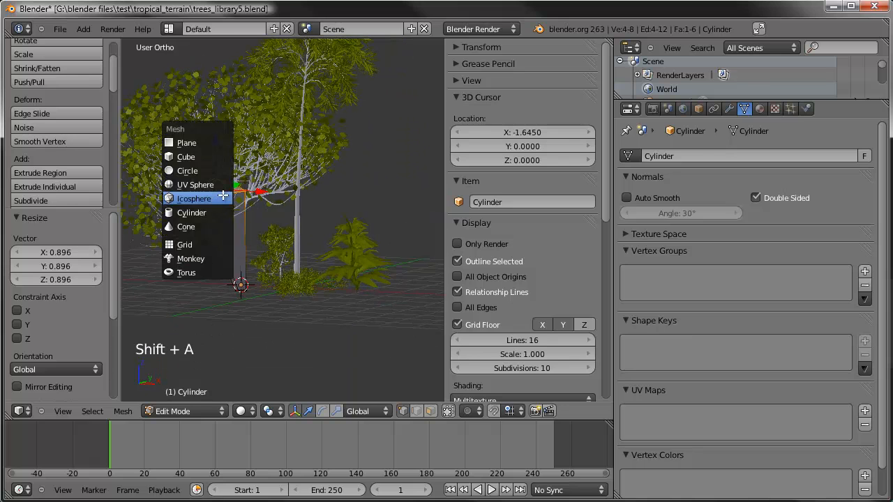
{"action": "left_click", "coordinate": [220, 199]}
{"action": "key", "text": "KP_1"}
{"action": "key", "text": "g"}
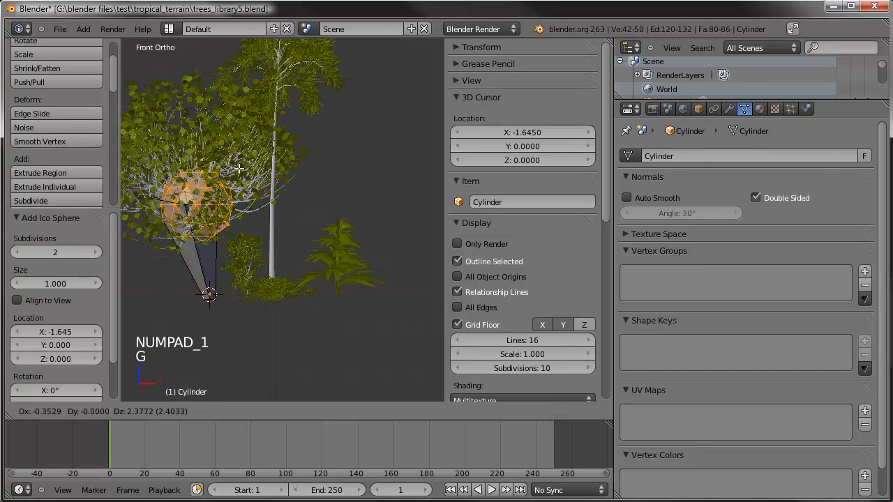
{"action": "left_click", "coordinate": [230, 161]}
Enlarge the icosphere by a factor of about 2.17 and rotate it slightly in the front view
{"action": "middle_click_drag", "start_coordinate": [153, 169], "coordinate": [219, 208], "text": "shift"}
{"action": "key", "text": "s"}
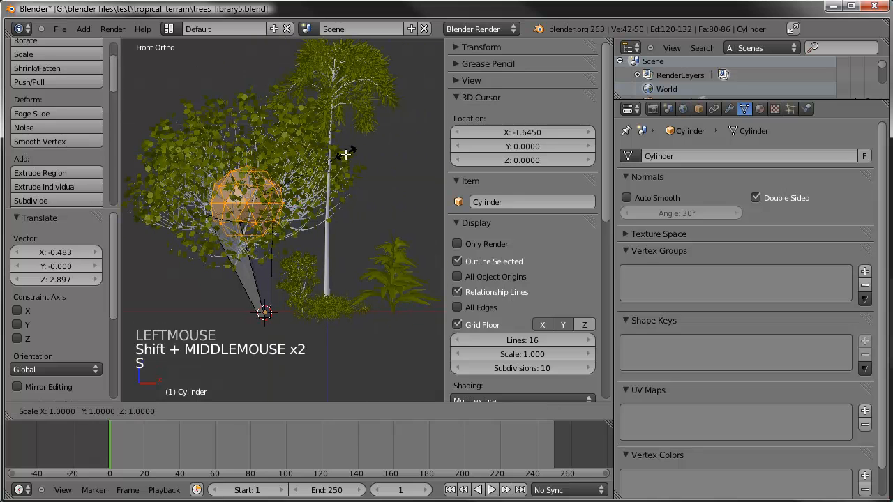
{"action": "key", "text": "s"}
{"action": "left_click", "coordinate": [425, 105]}
{"action": "key", "text": "r"}
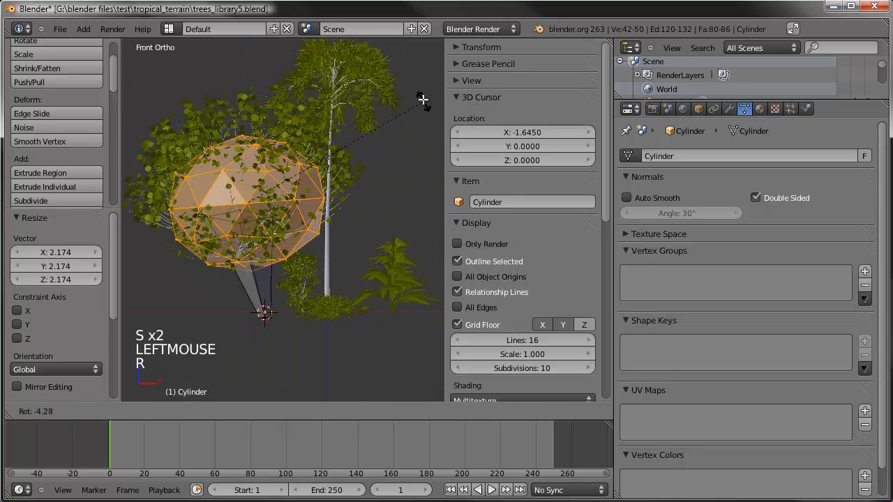
{"action": "left_click", "coordinate": [425, 95]}
Enlarge the icosphere by a further factor of about 1.2 and reposition it over the tree's crown
{"action": "key", "text": "g"}
{"action": "key", "text": "s"}
{"action": "key", "text": "s"}
{"action": "left_click", "coordinate": [450, 56]}
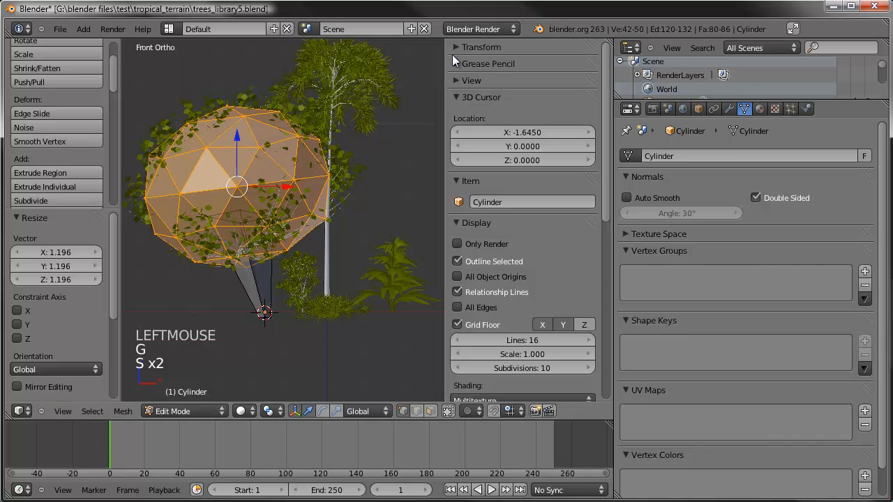
{"action": "key", "text": "g"}
{"action": "key", "text": "g"}
{"action": "left_click", "coordinate": [258, 267]}
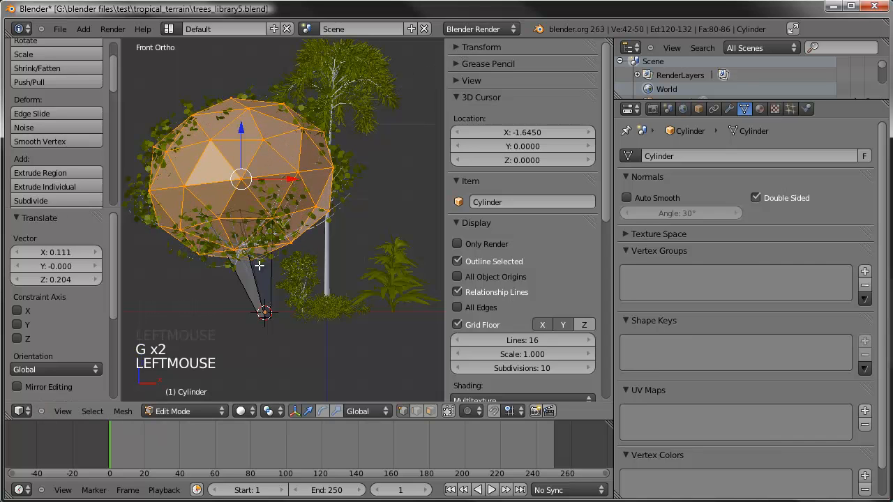
Stretch the icosphere along the Y axis by a factor of about 1.22 in the right view
{"action": "key", "text": "KP_3"}
{"action": "middle_click_drag", "start_coordinate": [442, 148], "coordinate": [389, 149], "text": "shift"}
{"action": "key", "text": "s"}
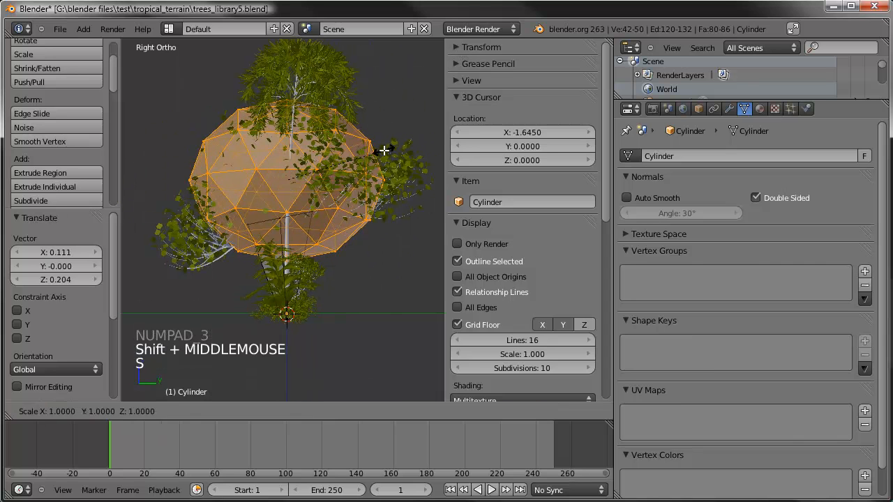
{"action": "key", "text": "y"}
{"action": "left_click", "coordinate": [409, 154]}
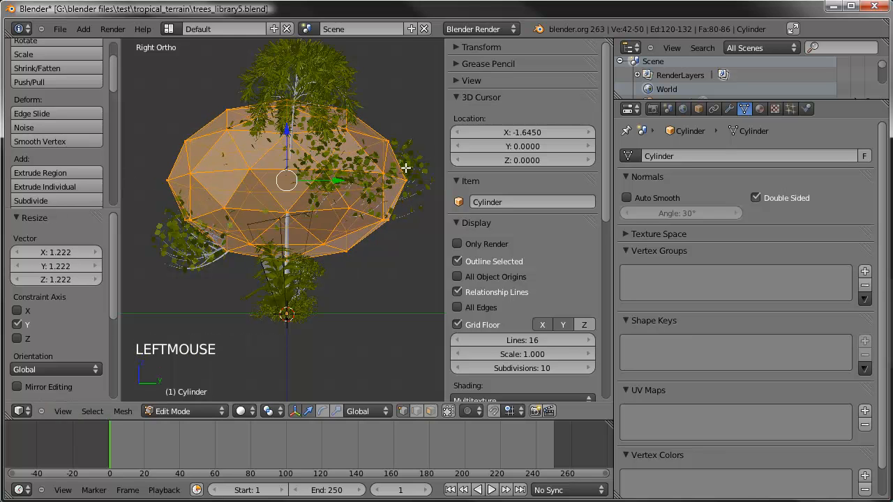
Tilt the icosphere by about -10°, enlarge it slightly and reposition it around the crown
{"action": "key", "text": "r"}
{"action": "key", "text": "s"}
{"action": "key", "text": "s"}
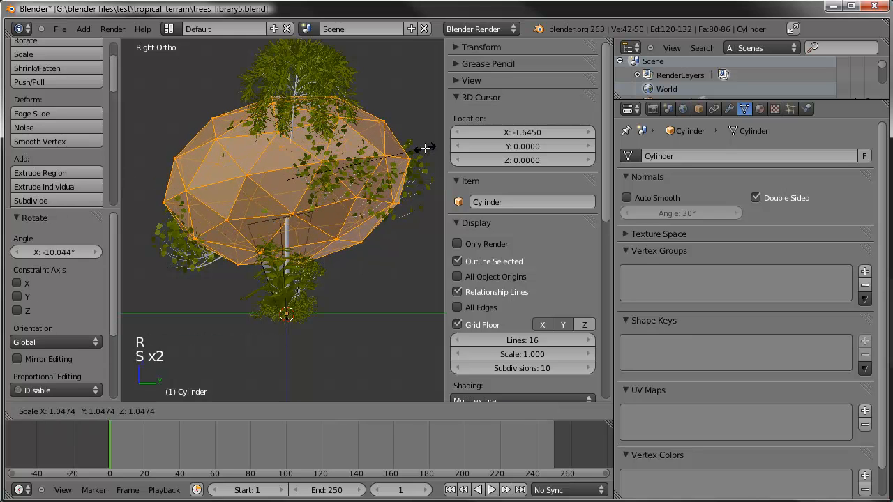
{"action": "left_click", "coordinate": [421, 148]}
{"action": "key", "text": "g"}
{"action": "left_click", "coordinate": [313, 241]}
Return to Object Mode and rename the low-poly tree object as tree_lo
{"action": "key", "text": "Tab"}
{"action": "scroll", "coordinate": [275, 258], "scroll_direction": "down", "scroll_amount": 2}
{"action": "middle_click_drag", "start_coordinate": [275, 259], "coordinate": [419, 237]}
{"action": "left_click", "coordinate": [493, 203]}
{"action": "type", "text": "tree_lo"}
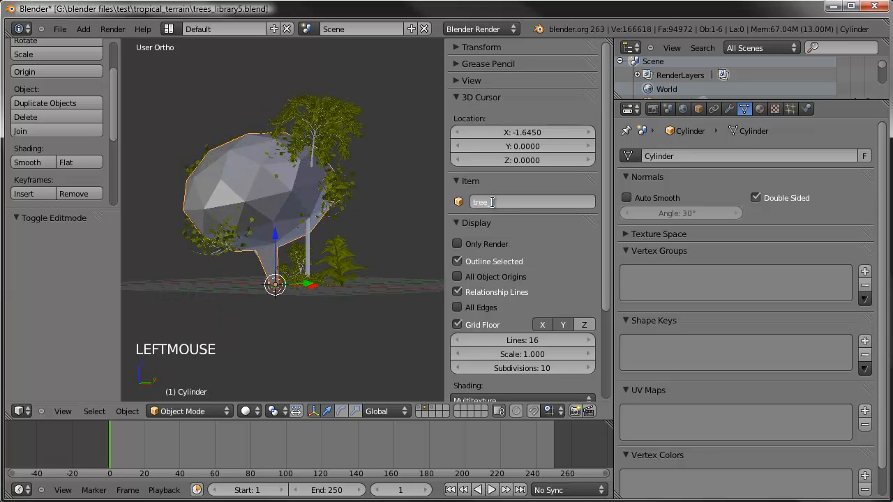
{"action": "key", "text": "Return"}
Rename the low-poly tree's mesh data as tree_lo and give it a fake user
{"action": "left_click", "coordinate": [765, 152]}
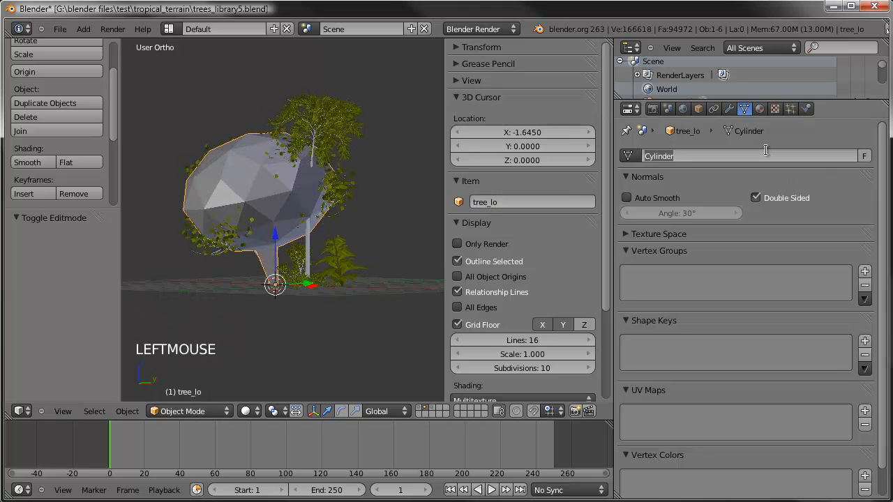
{"action": "type", "text": "tree_lo"}
{"action": "key", "text": "Return"}
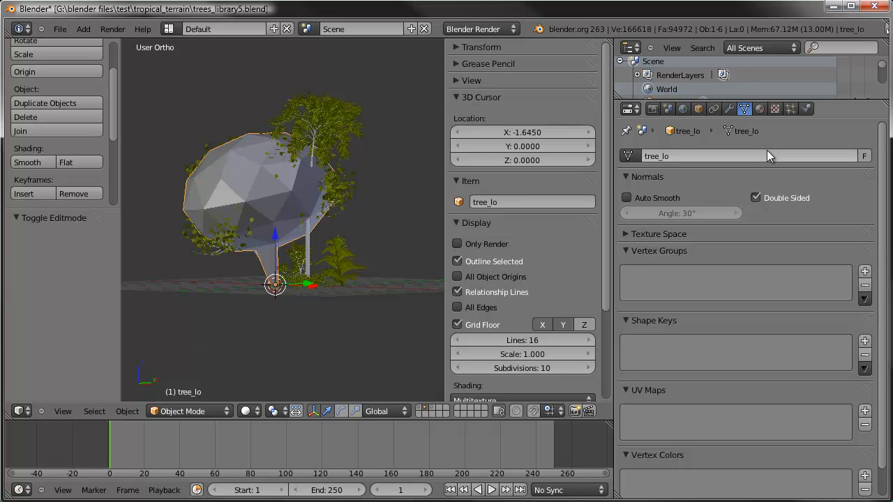
{"action": "left_click", "coordinate": [864, 155]}
Move tree_lo to layer 1
{"action": "middle_click_drag", "start_coordinate": [252, 267], "coordinate": [300, 258]}
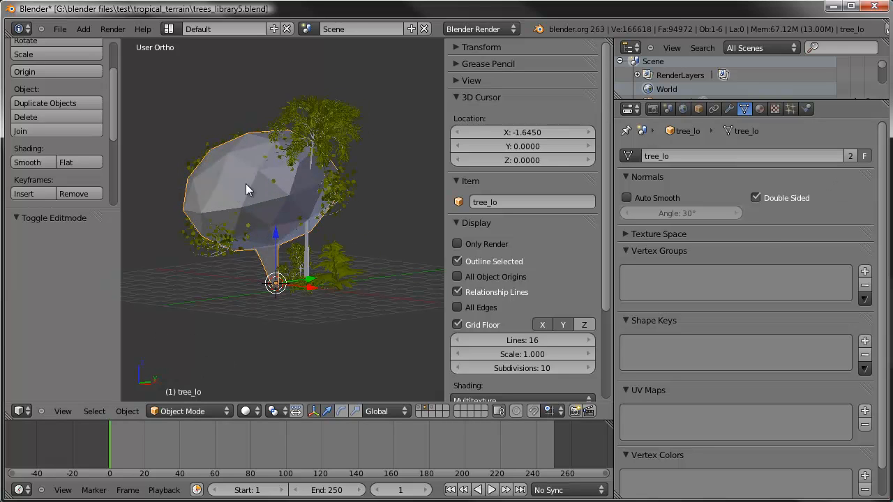
{"action": "key", "text": "m"}
{"action": "left_click", "coordinate": [331, 193]}
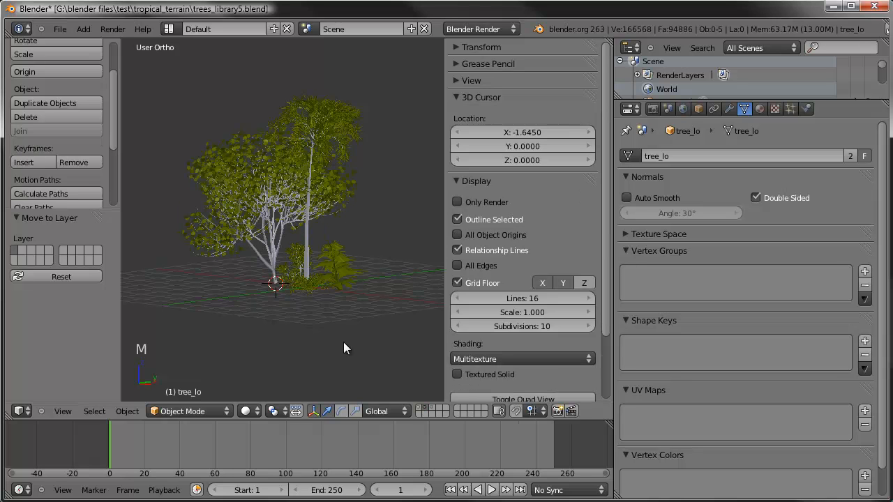
Select the fern and snap the 3D cursor to it
{"action": "scroll", "coordinate": [346, 317], "scroll_direction": "up", "scroll_amount": 2}
{"action": "scroll", "coordinate": [330, 337], "scroll_direction": "up", "scroll_amount": 1, "text": "shift"}
{"action": "middle_click_drag", "start_coordinate": [329, 337], "coordinate": [309, 301], "text": "shift"}
{"action": "scroll", "coordinate": [308, 301], "scroll_direction": "down", "scroll_amount": 1, "text": "shift"}
{"action": "scroll", "coordinate": [314, 310], "scroll_direction": "up", "scroll_amount": 2}
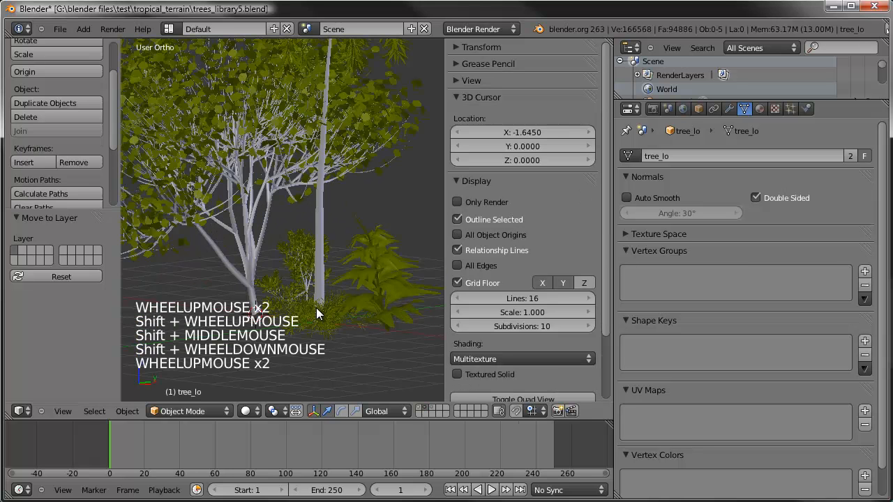
{"action": "middle_click_drag", "start_coordinate": [371, 297], "coordinate": [326, 274], "text": "shift"}
{"action": "right_click", "coordinate": [319, 265]}
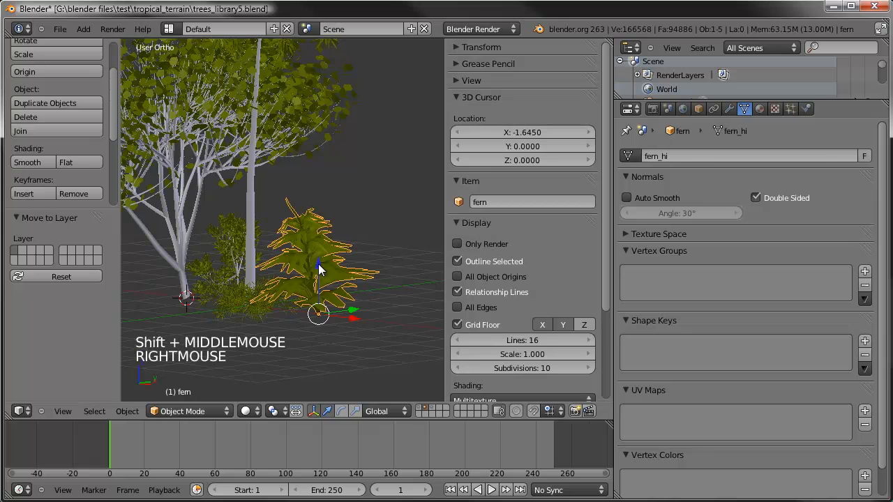
{"action": "key", "text": "shift+a"}
{"action": "mouse_move", "coordinate": [321, 268]}
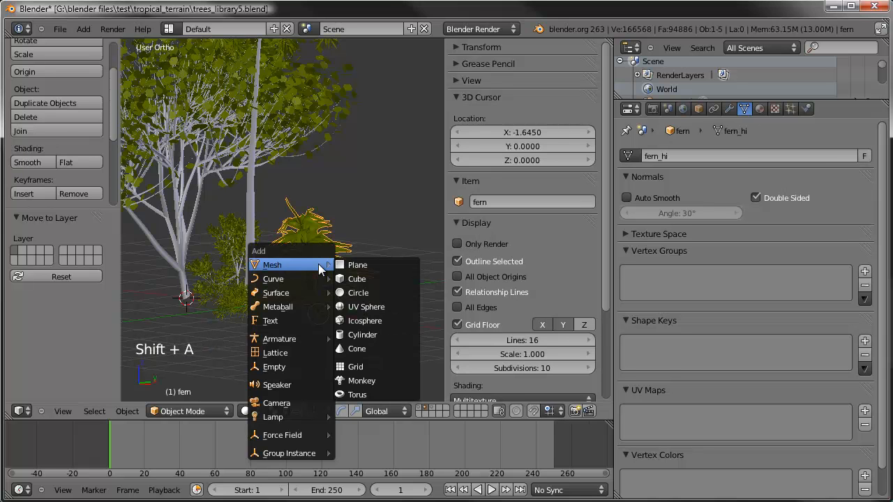
{"action": "key", "text": "shift+s"}
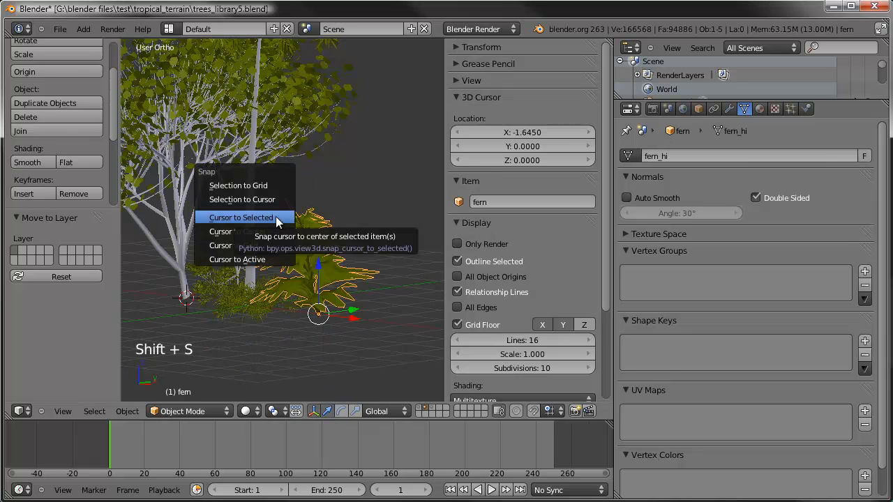
{"action": "left_click", "coordinate": [276, 216]}
Add a cone mesh with 6 vertices at the fern's origin
{"action": "key", "text": "shift+a"}
{"action": "mouse_move", "coordinate": [369, 273]}
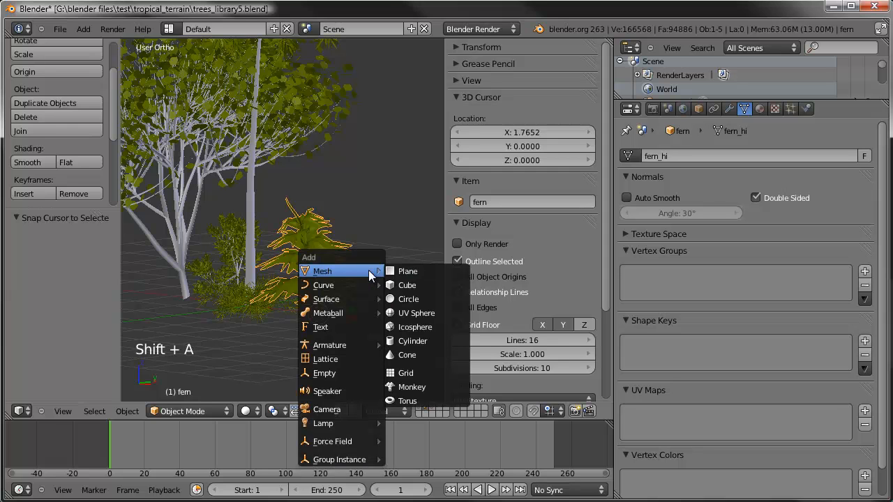
{"action": "left_click", "coordinate": [421, 355]}
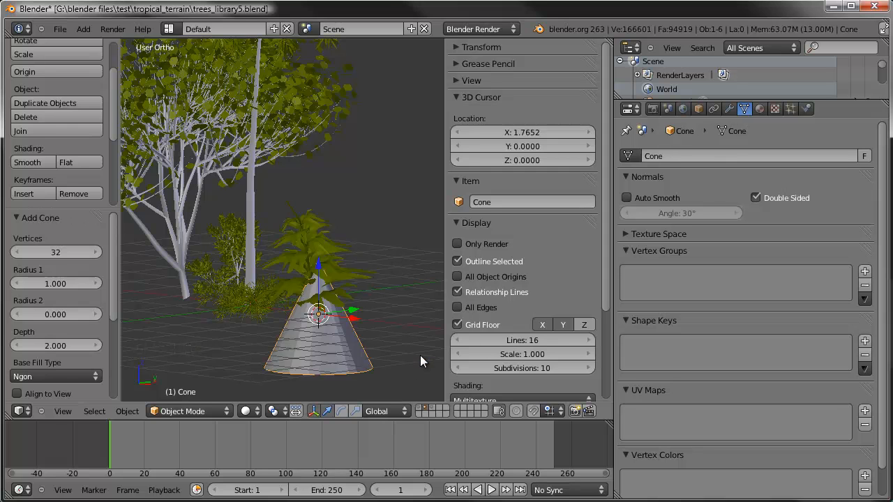
{"action": "type", "text": "6"}
{"action": "key", "text": "Return"}
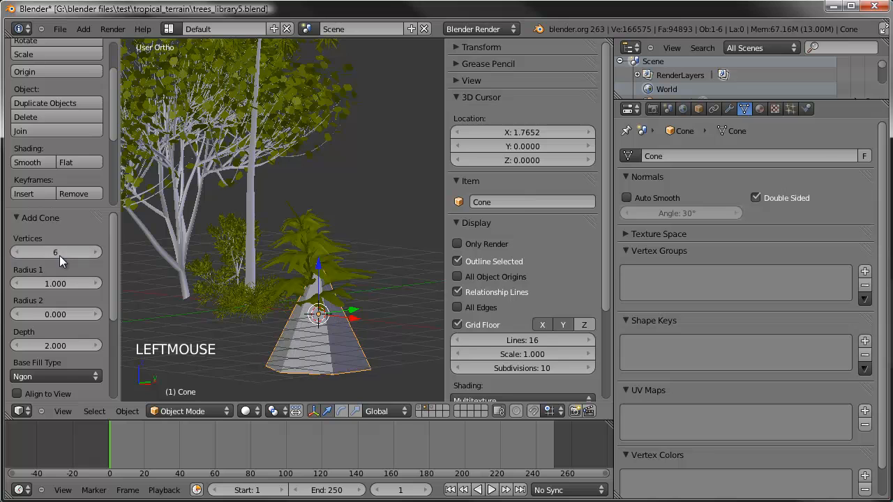
In Edit Mode, raise the whole cone mesh about 1.18 units along Z to cover the fern
{"action": "middle_click_drag", "start_coordinate": [356, 309], "coordinate": [351, 259], "text": "shift"}
{"action": "key", "text": "Tab"}
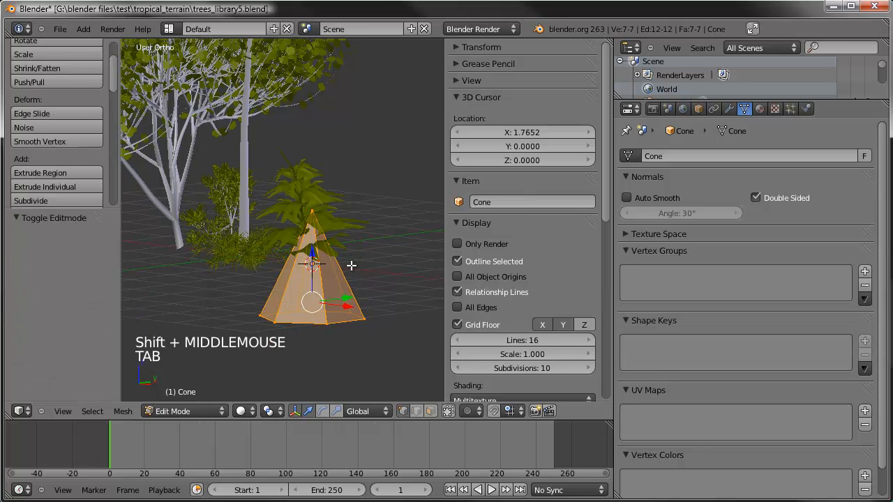
{"action": "left_click_drag", "start_coordinate": [313, 264], "coordinate": [314, 185]}
{"action": "key", "text": "KP_1"}
{"action": "middle_click_drag", "start_coordinate": [291, 218], "coordinate": [291, 218], "text": "shift"}
{"action": "scroll", "coordinate": [291, 219], "scroll_direction": "up", "scroll_amount": 2}
{"action": "middle_click_drag", "start_coordinate": [355, 279], "coordinate": [332, 279], "text": "shift"}
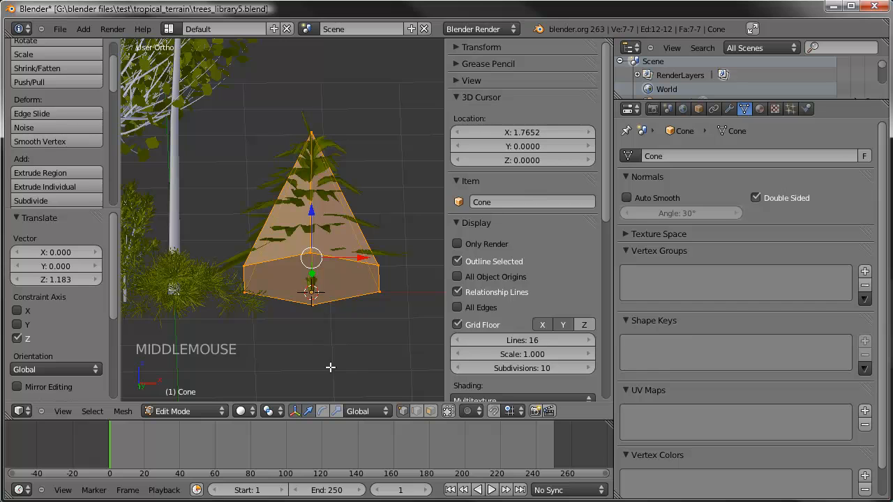
Switch to edge selection, select the cone's sloping side edges and subdivide them with 6 cuts
{"action": "left_click", "coordinate": [418, 413]}
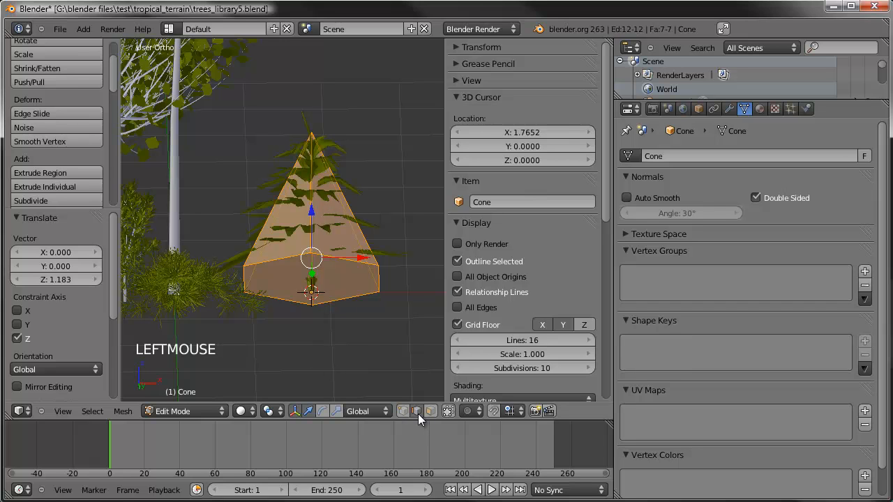
{"action": "right_click", "coordinate": [347, 261], "text": "alt+shift"}
{"action": "middle_click_drag", "start_coordinate": [370, 241], "coordinate": [342, 263]}
{"action": "key", "text": "w"}
{"action": "left_click", "coordinate": [342, 263]}
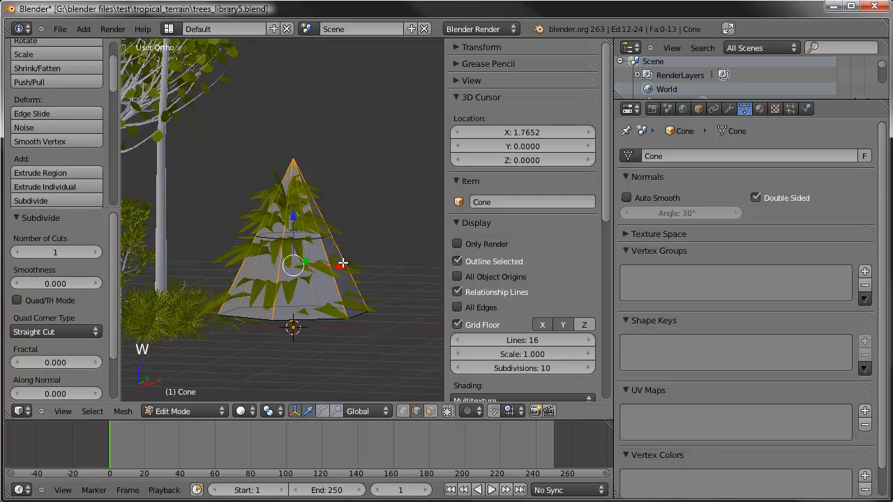
{"action": "left_click", "coordinate": [96, 253]}
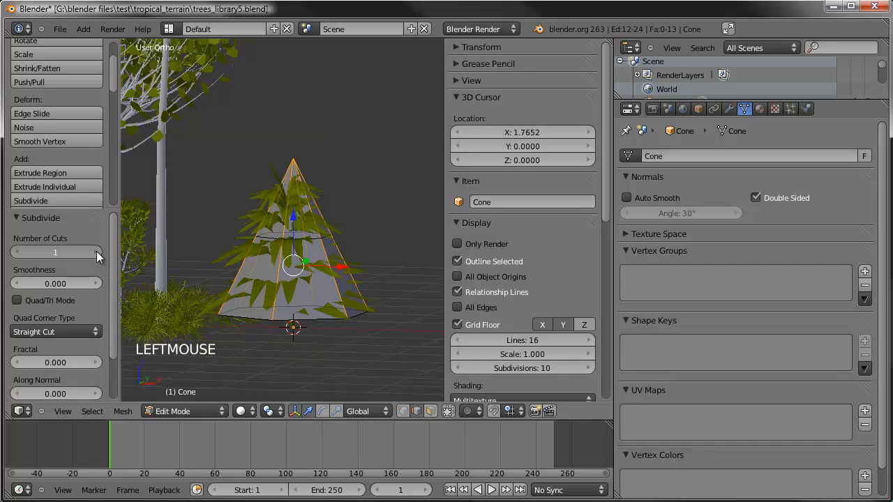
{"action": "left_click", "coordinate": [97, 254]}
{"action": "left_click", "coordinate": [97, 253]}
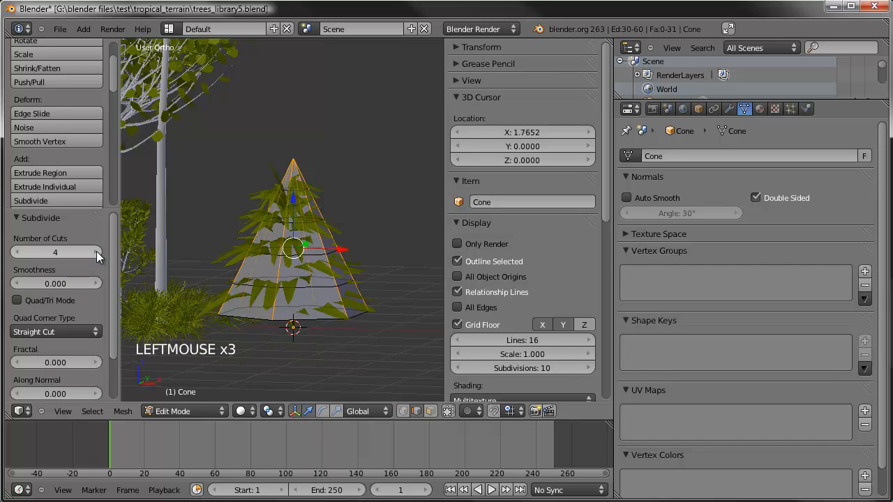
{"action": "left_click", "coordinate": [97, 253]}
{"action": "left_click", "coordinate": [97, 253]}
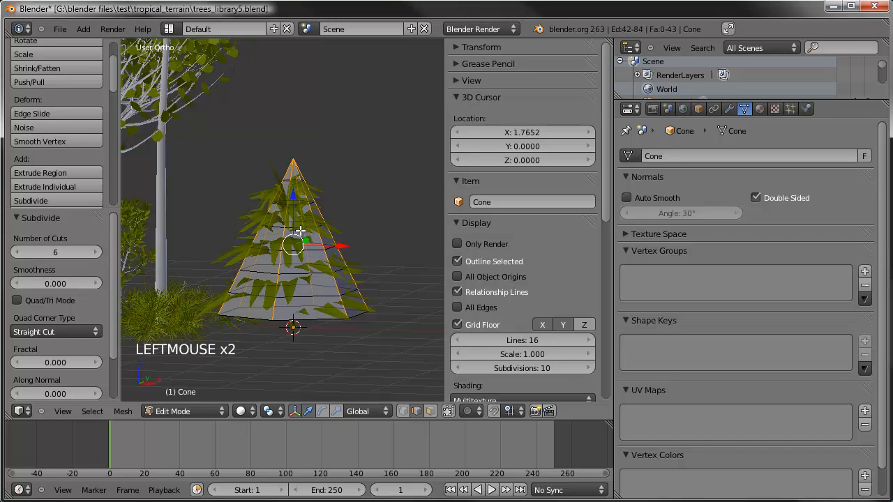
Shape the cone's top tier by narrowing and raising the second edge loop, then widening the topmost loop and lowering it about 0.11
{"action": "right_click", "coordinate": [299, 204], "text": "alt"}
{"action": "key", "text": "KP_1"}
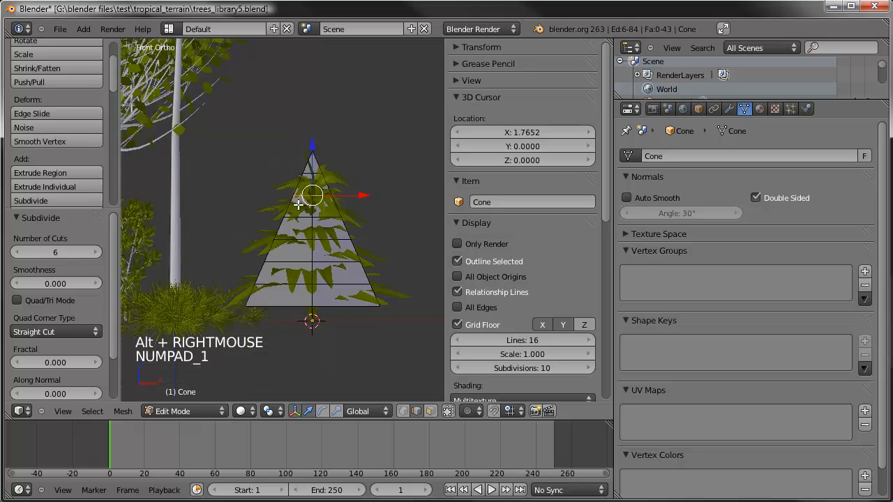
{"action": "scroll", "coordinate": [295, 205], "scroll_direction": "up", "scroll_amount": 4}
{"action": "middle_click_drag", "start_coordinate": [296, 206], "coordinate": [278, 202], "text": "shift"}
{"action": "key", "text": "s"}
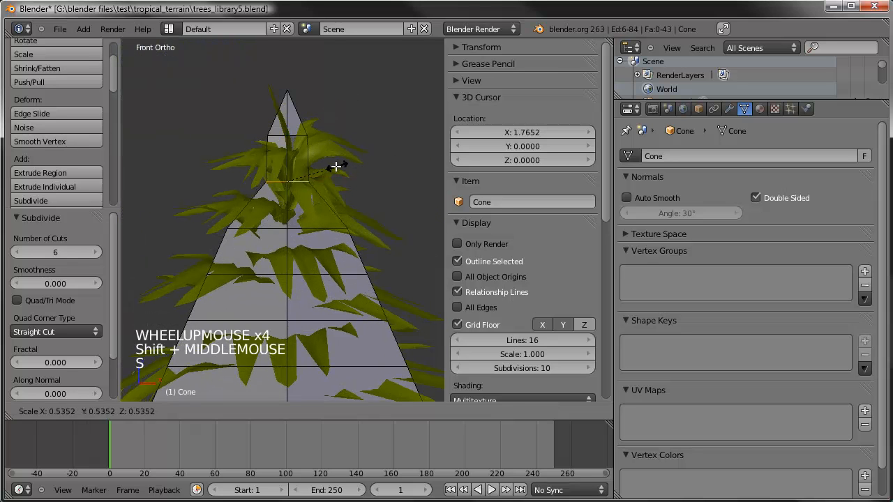
{"action": "left_click", "coordinate": [309, 143]}
{"action": "left_click_drag", "start_coordinate": [287, 132], "coordinate": [286, 108]}
{"action": "right_click", "coordinate": [301, 135], "text": "alt"}
{"action": "key", "text": "s"}
{"action": "left_click", "coordinate": [461, 111]}
{"action": "left_click", "coordinate": [297, 89]}
{"action": "left_click_drag", "start_coordinate": [288, 92], "coordinate": [286, 110]}
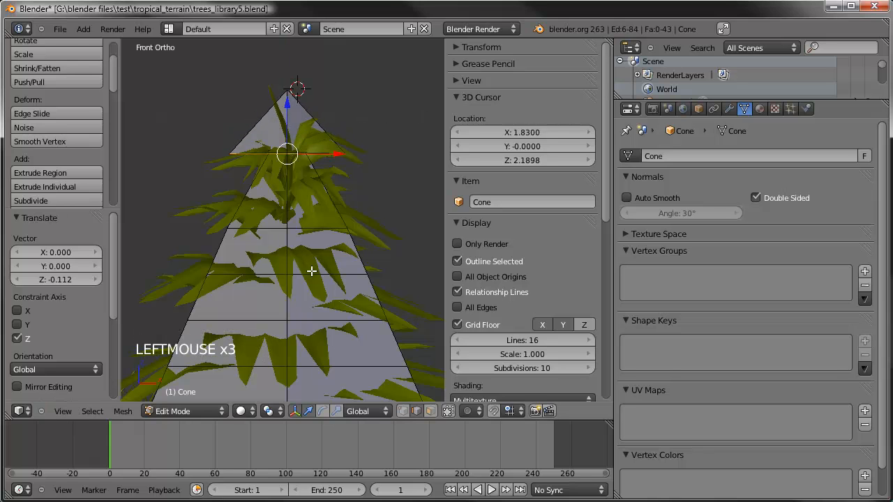
Shape the next tier by narrowing and raising the fourth edge loop, then widening the third loop and lowering it about 0.12
{"action": "right_click", "coordinate": [311, 273], "text": "alt"}
{"action": "key", "text": "s"}
{"action": "left_click", "coordinate": [328, 239]}
{"action": "left_click_drag", "start_coordinate": [286, 221], "coordinate": [287, 194]}
{"action": "right_click", "coordinate": [300, 223], "text": "alt"}
{"action": "key", "text": "s"}
{"action": "left_click", "coordinate": [387, 209]}
{"action": "scroll", "coordinate": [332, 289], "scroll_direction": "down", "scroll_amount": 1, "text": "shift"}
{"action": "middle_click_drag", "start_coordinate": [332, 289], "coordinate": [327, 213], "text": "shift"}
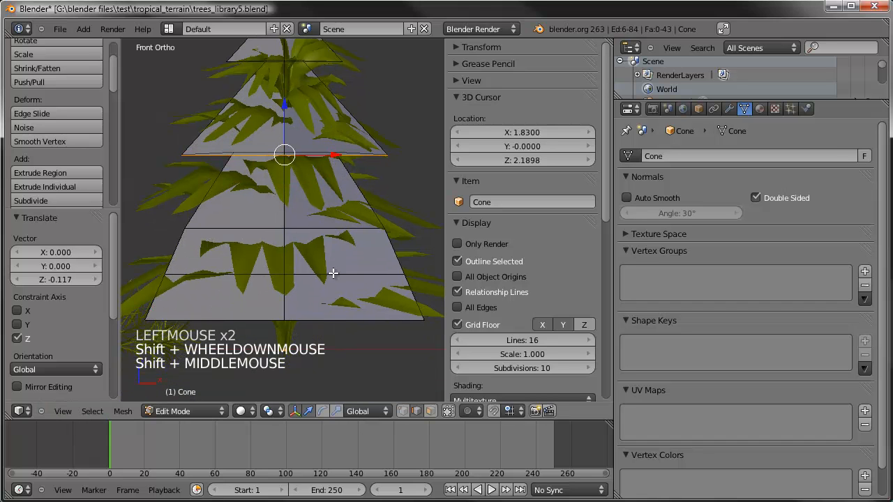
Shape the lower tier by narrowing and raising the loop above the base, then widening the loop over it to about 1.48 times
{"action": "right_click", "coordinate": [395, 274], "text": "alt"}
{"action": "key", "text": "s"}
{"action": "left_click", "coordinate": [371, 257]}
{"action": "left_click_drag", "start_coordinate": [282, 227], "coordinate": [286, 197]}
{"action": "right_click", "coordinate": [359, 226], "text": "alt"}
{"action": "key", "text": "s"}
{"action": "left_click", "coordinate": [375, 222]}
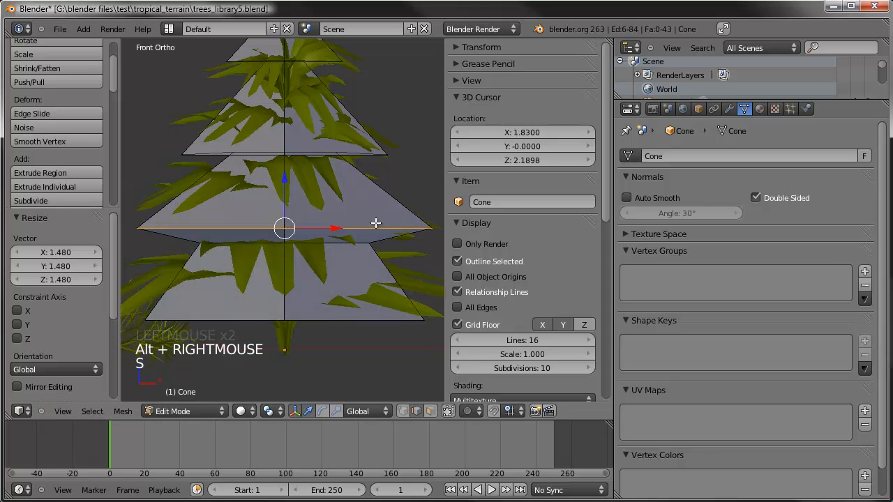
{"action": "left_click", "coordinate": [282, 195]}
{"action": "scroll", "coordinate": [296, 219], "scroll_direction": "down", "scroll_amount": 1}
Return to Object Mode and rename the tiered cone object as fern_lo
{"action": "key", "text": "Tab"}
{"action": "scroll", "coordinate": [312, 241], "scroll_direction": "down", "scroll_amount": 3}
{"action": "middle_click_drag", "start_coordinate": [312, 240], "coordinate": [216, 211]}
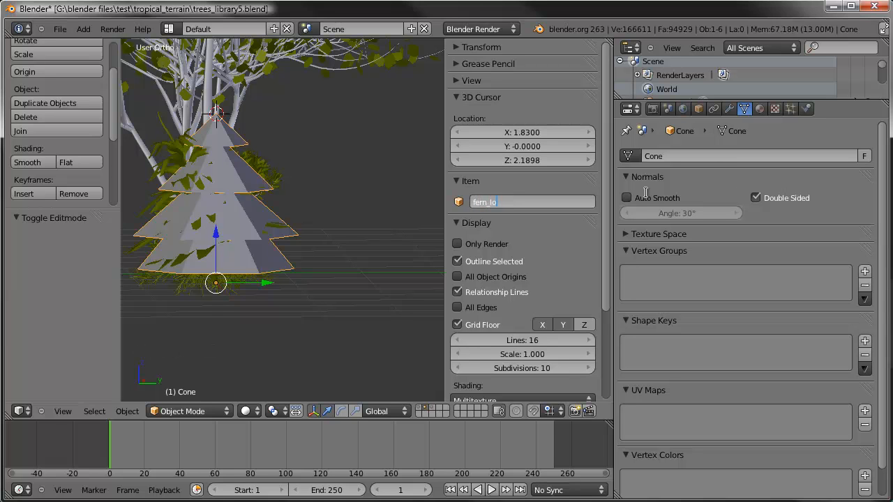
Rename the tiered cone's mesh data as fern_lo and give it a fake user
{"action": "left_click", "coordinate": [711, 159]}
{"action": "type", "text": "fern_lo"}
{"action": "key", "text": "Return"}
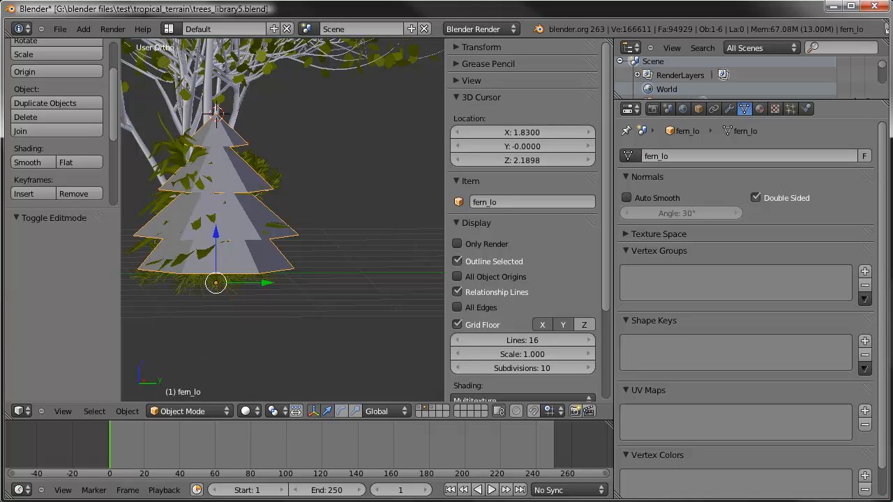
{"action": "left_click", "coordinate": [864, 156]}
Move fern_lo to layer 11
{"action": "scroll", "coordinate": [283, 241], "scroll_direction": "down", "scroll_amount": 3}
{"action": "middle_click_drag", "start_coordinate": [282, 240], "coordinate": [369, 250]}
{"action": "key", "text": "m"}
{"action": "key", "text": "m"}
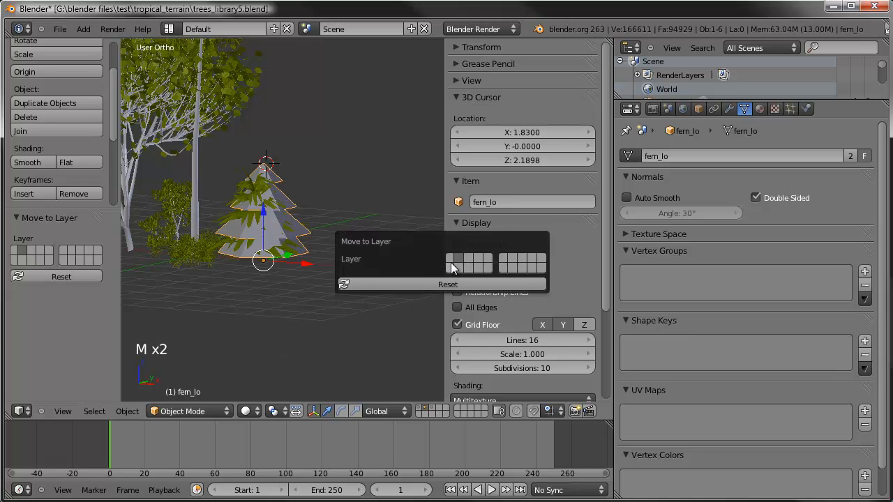
{"action": "left_click", "coordinate": [450, 265]}
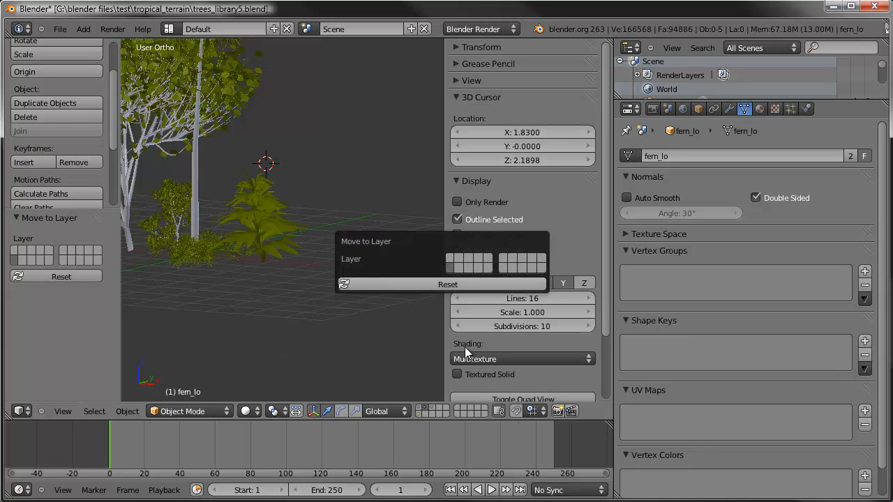
Move fern_lo from layer 11 to layer 1 and display layer 1
{"action": "left_click", "coordinate": [419, 413]}
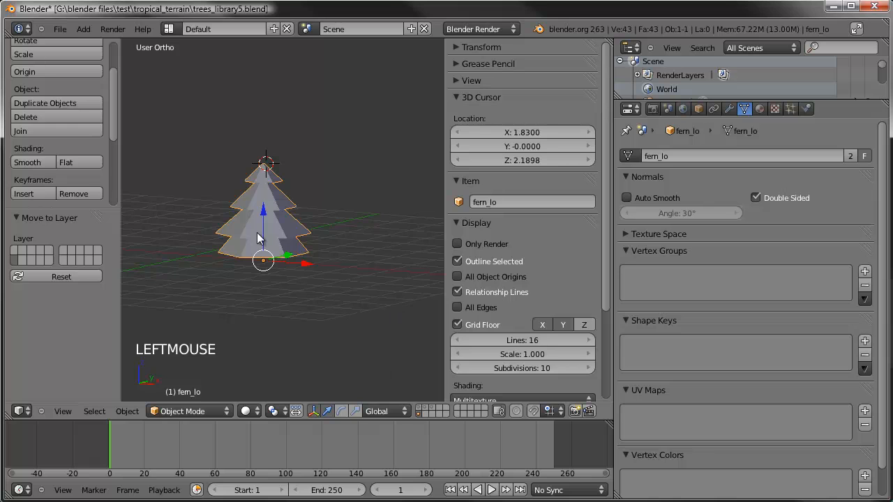
{"action": "key", "text": "m"}
{"action": "key", "text": "m"}
{"action": "left_click", "coordinate": [375, 259]}
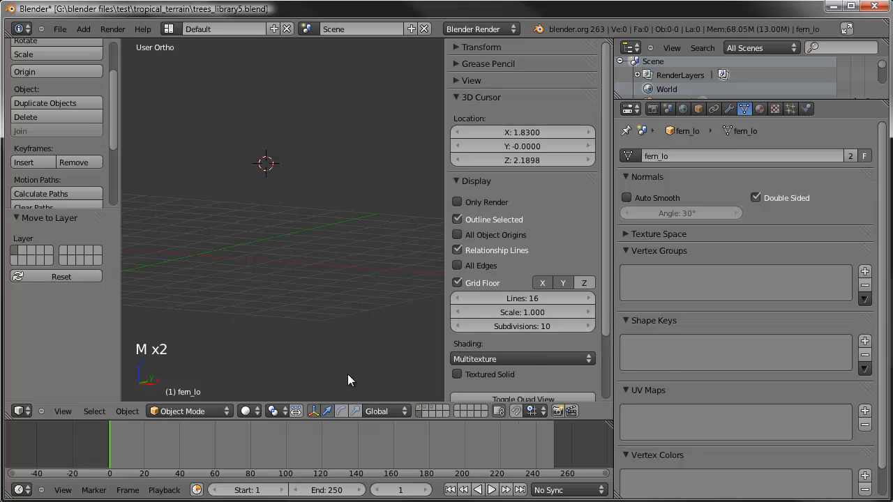
{"action": "left_click", "coordinate": [419, 408]}
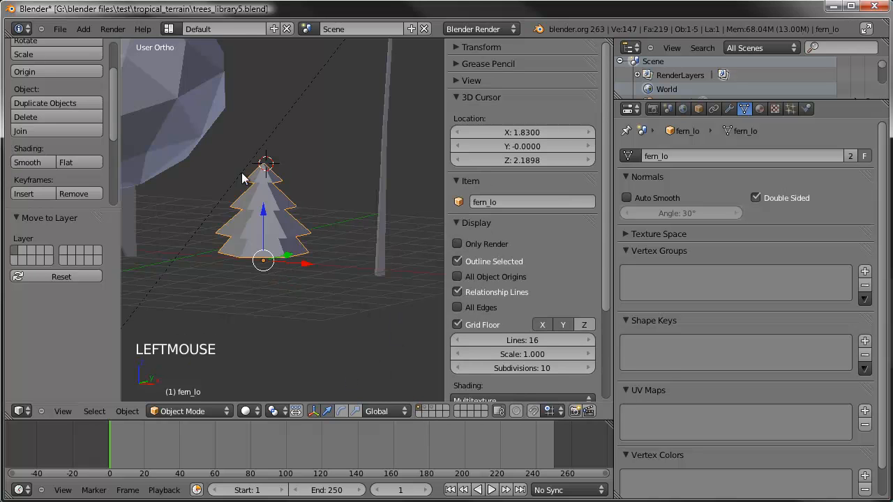
{"action": "scroll", "coordinate": [241, 179], "scroll_direction": "down", "scroll_amount": 4}
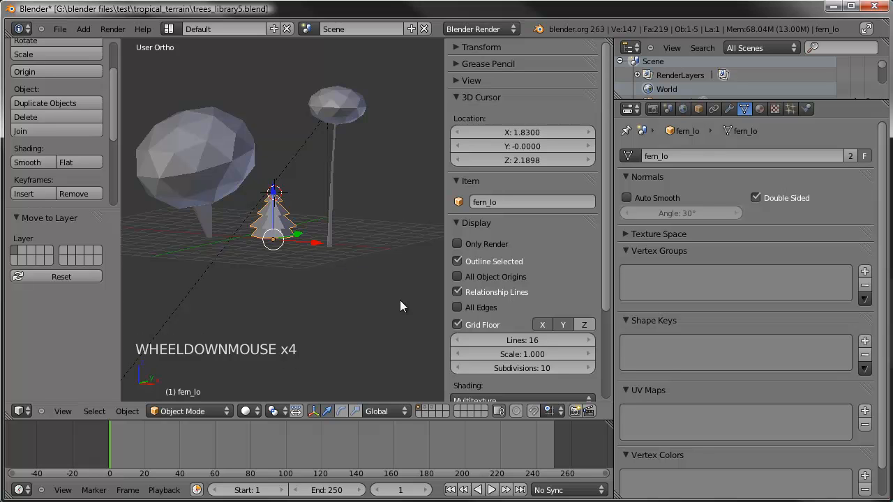
Display layer 2, select the bush and snap the 3D cursor to it
{"action": "left_click", "coordinate": [425, 408]}
{"action": "scroll", "coordinate": [232, 203], "scroll_direction": "up", "scroll_amount": 3}
{"action": "middle_click_drag", "start_coordinate": [229, 223], "coordinate": [274, 213], "text": "shift"}
{"action": "scroll", "coordinate": [308, 249], "scroll_direction": "up", "scroll_amount": 5}
{"action": "right_click", "coordinate": [268, 243]}
{"action": "key", "text": "KP_1"}
{"action": "key", "text": "shift+s"}
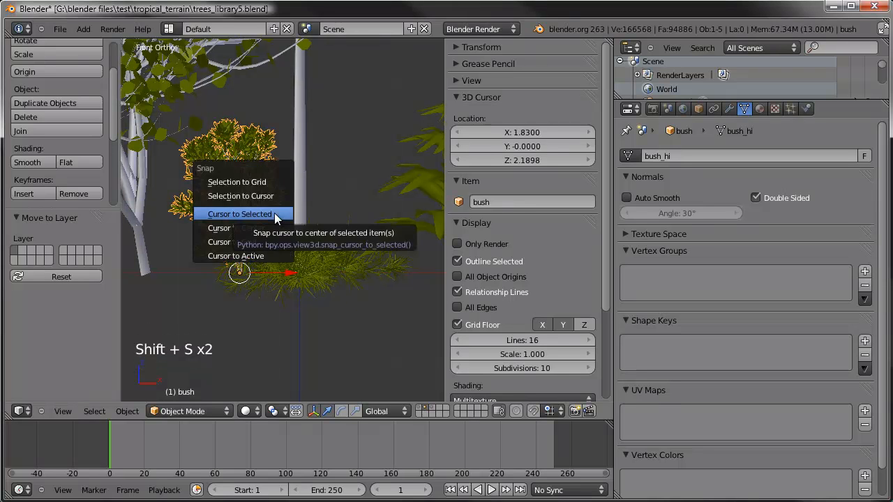
{"action": "left_click", "coordinate": [275, 213]}
Add a cylinder mesh with 4 vertices at the bush's origin
{"action": "key", "text": "shift+a"}
{"action": "mouse_move", "coordinate": [269, 241]}
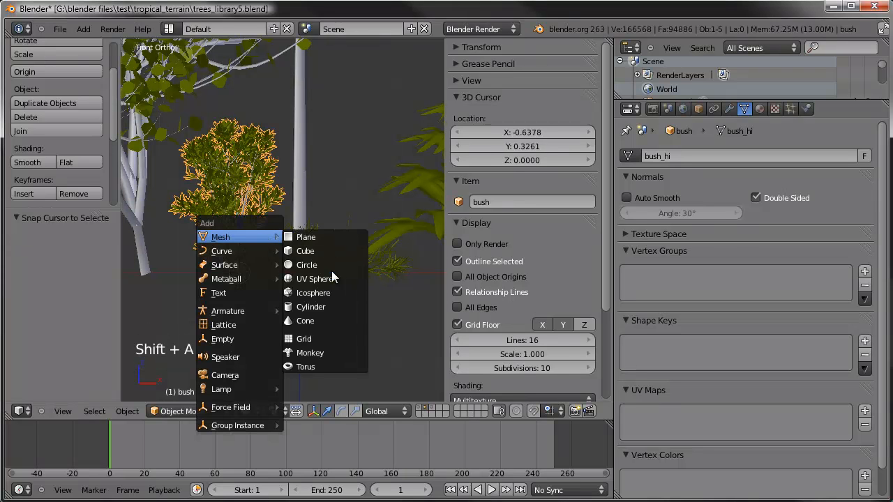
{"action": "left_click", "coordinate": [322, 308]}
{"action": "left_click", "coordinate": [51, 251]}
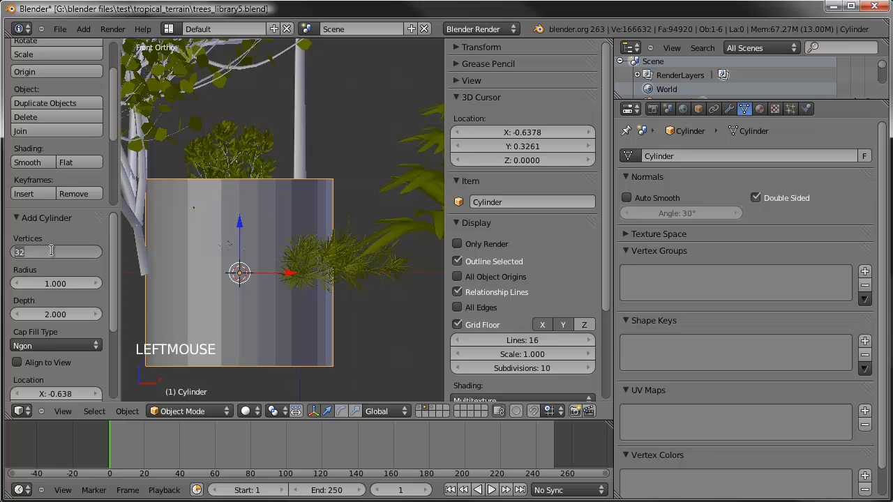
{"action": "type", "text": "4"}
{"action": "key", "text": "Return"}
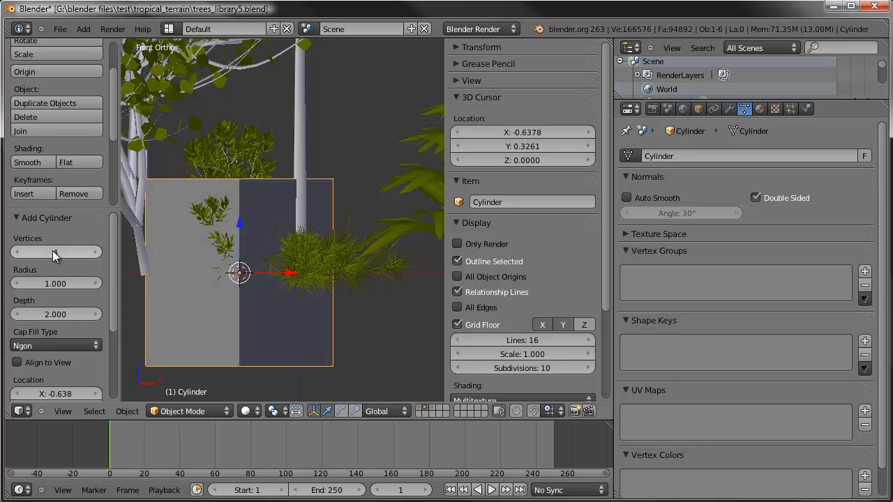
In Edit Mode, shrink the whole cylinder mesh to a small block at the bush's base
{"action": "key", "text": "Tab"}
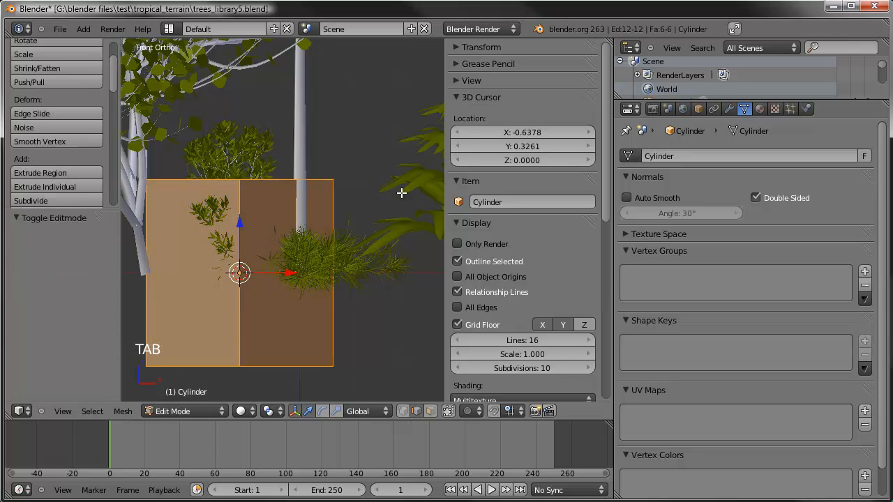
{"action": "key", "text": "s"}
{"action": "left_click", "coordinate": [252, 262]}
Raise the top face of the cylinder block up into the bush and scale it by about 1.9
{"action": "key", "text": "a"}
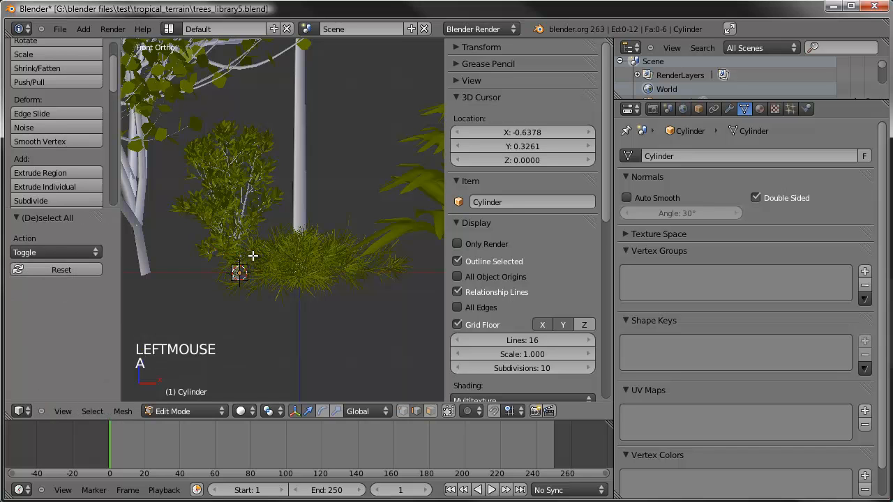
{"action": "key", "text": "b"}
{"action": "left_click_drag", "start_coordinate": [250, 248], "coordinate": [218, 272]}
{"action": "key", "text": "g"}
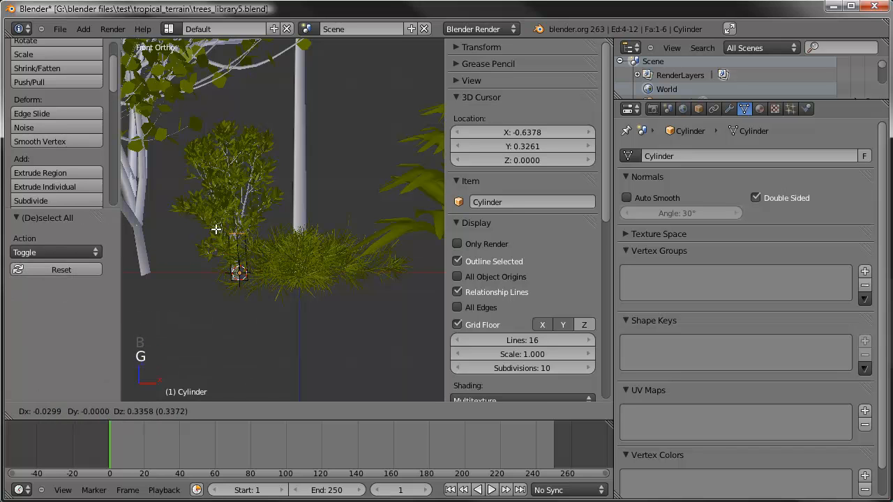
{"action": "left_click", "coordinate": [216, 201]}
{"action": "key", "text": "s"}
{"action": "key", "text": "s"}
{"action": "left_click", "coordinate": [265, 174]}
Lift the trunk's top face a little higher and enlarge it by about 1.29
{"action": "key", "text": "g"}
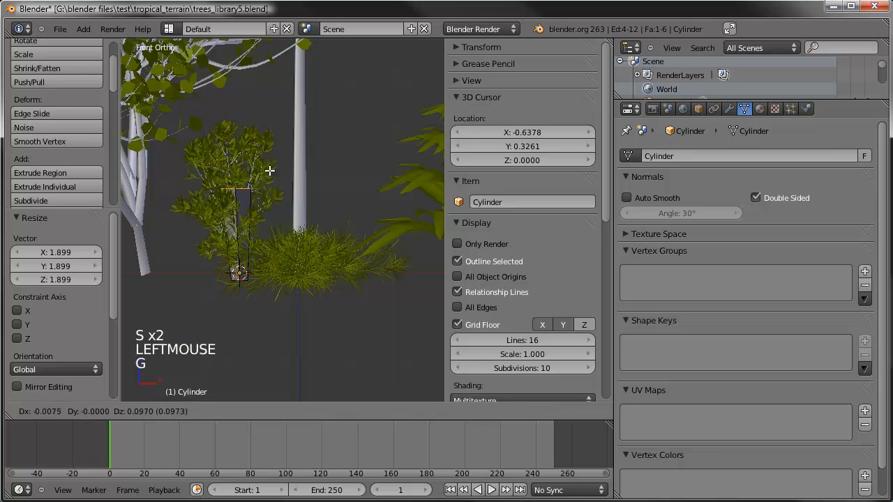
{"action": "left_click", "coordinate": [269, 160]}
{"action": "key", "text": "s"}
{"action": "key", "text": "s"}
{"action": "left_click", "coordinate": [279, 157]}
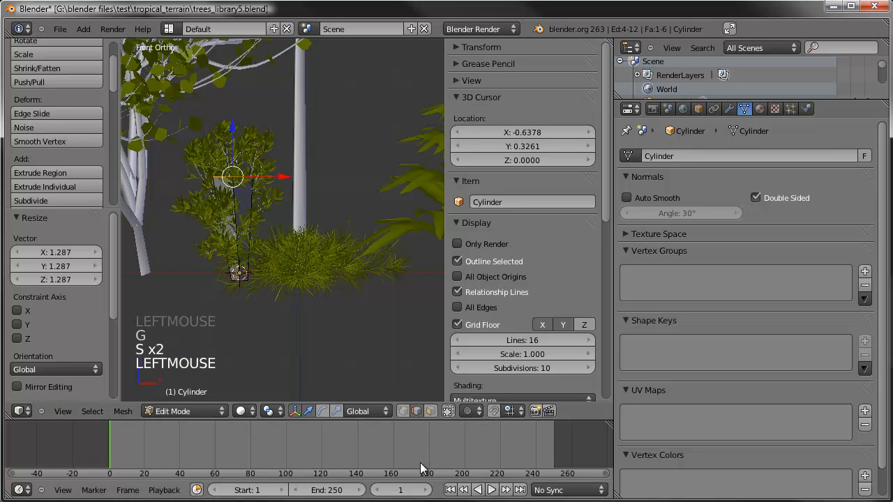
In vertex selection mode, add an icosphere with 2 subdivisions at the bush's base and shrink it
{"action": "left_click", "coordinate": [403, 411]}
{"action": "key", "text": "shift+a"}
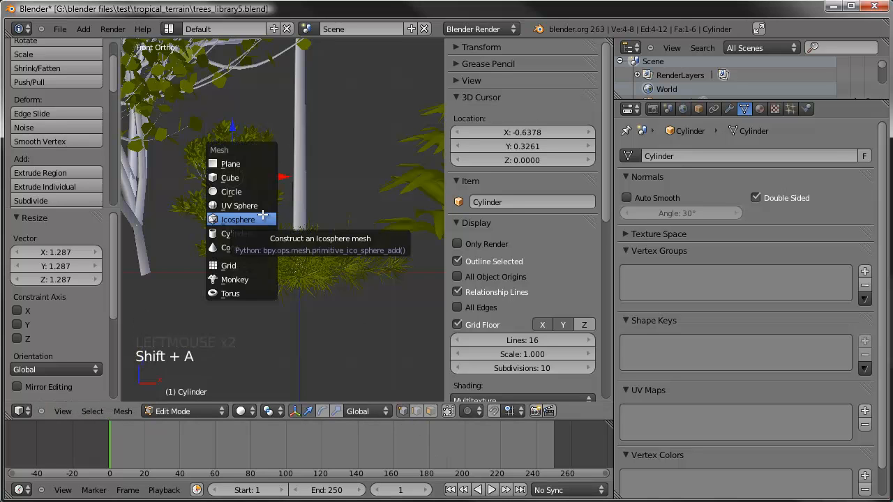
{"action": "scroll", "coordinate": [329, 280], "scroll_direction": "down", "scroll_amount": 10}
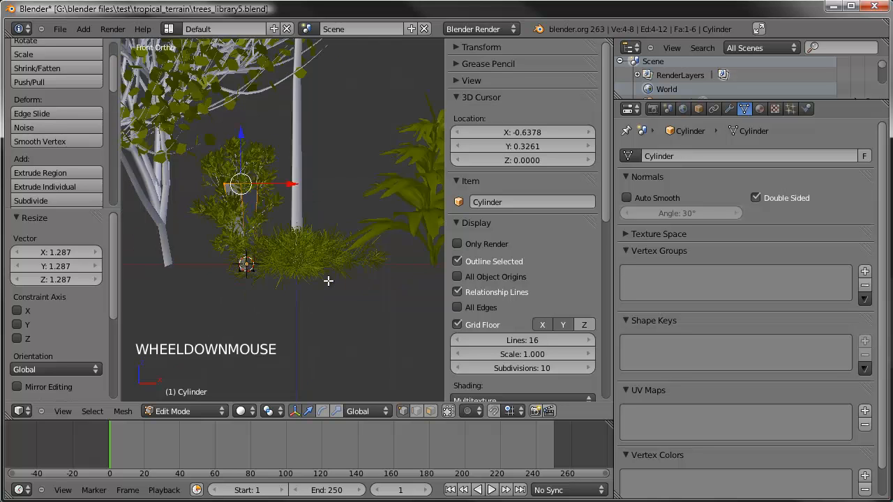
{"action": "scroll", "coordinate": [329, 280], "scroll_direction": "up", "scroll_amount": 5}
{"action": "scroll", "coordinate": [328, 281], "scroll_direction": "up", "scroll_amount": 4}
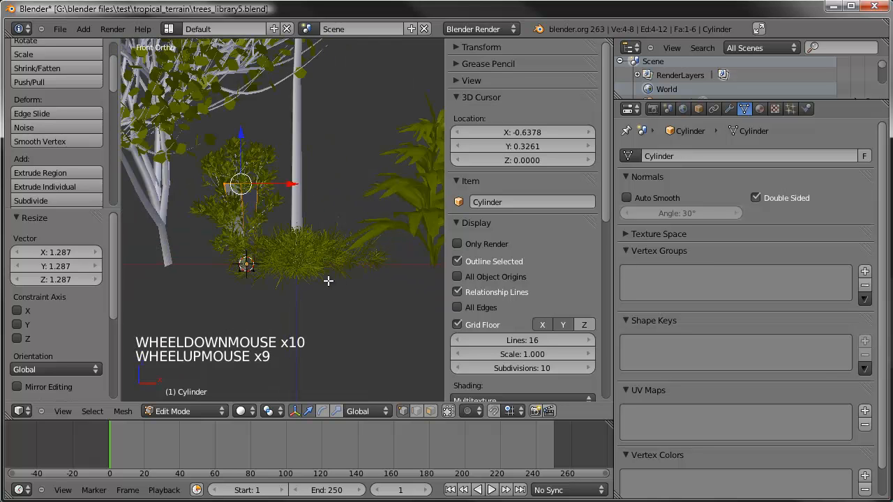
{"action": "key", "text": "shift+a"}
{"action": "scroll", "coordinate": [265, 265], "scroll_direction": "up", "scroll_amount": 2}
{"action": "key", "text": "s"}
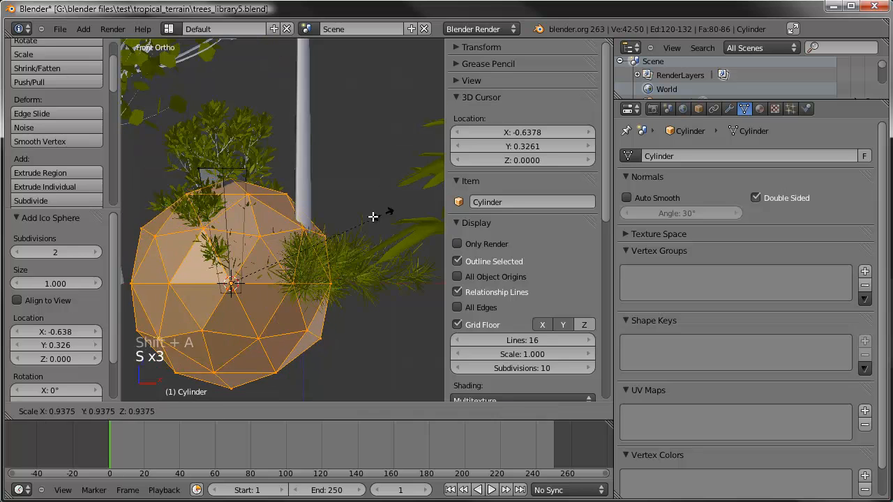
{"action": "left_click", "coordinate": [324, 238]}
Stretch the icosphere by about 1.41 along Z, rotate it slightly and scale it down to about 0.78
{"action": "key", "text": "s"}
{"action": "key", "text": "z"}
{"action": "left_click", "coordinate": [358, 175]}
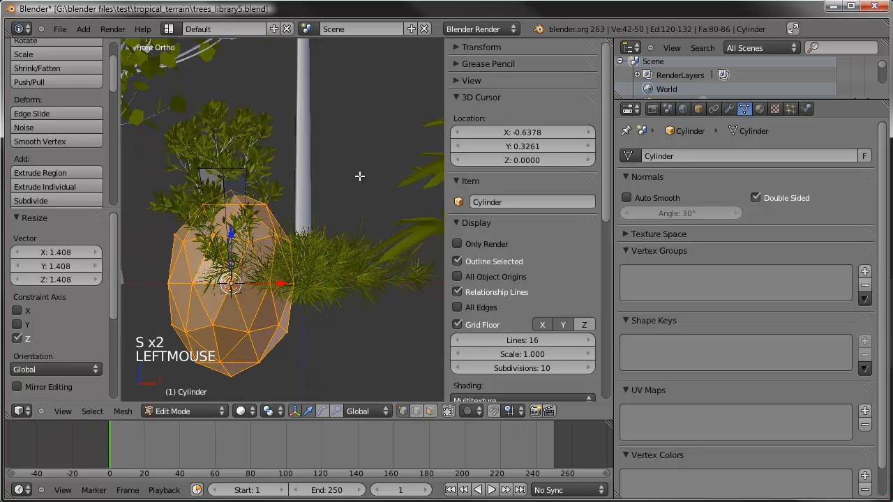
{"action": "key", "text": "r"}
{"action": "left_click", "coordinate": [355, 170]}
{"action": "key", "text": "s"}
{"action": "key", "text": "s"}
{"action": "left_click", "coordinate": [328, 174]}
Move the icosphere up over the bush's foliage and fine-tune its size and position
{"action": "key", "text": "g"}
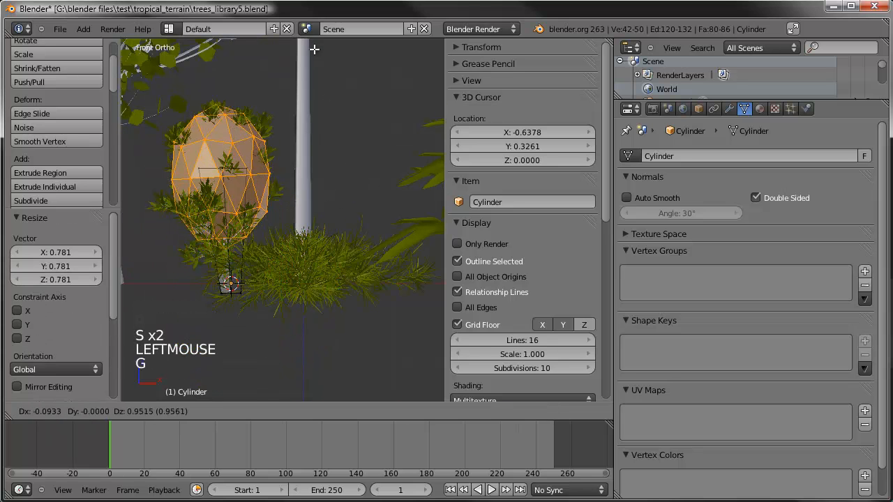
{"action": "left_click", "coordinate": [322, 50]}
{"action": "key", "text": "s"}
{"action": "key", "text": "s"}
{"action": "left_click", "coordinate": [326, 44]}
{"action": "key", "text": "g"}
{"action": "left_click", "coordinate": [328, 44]}
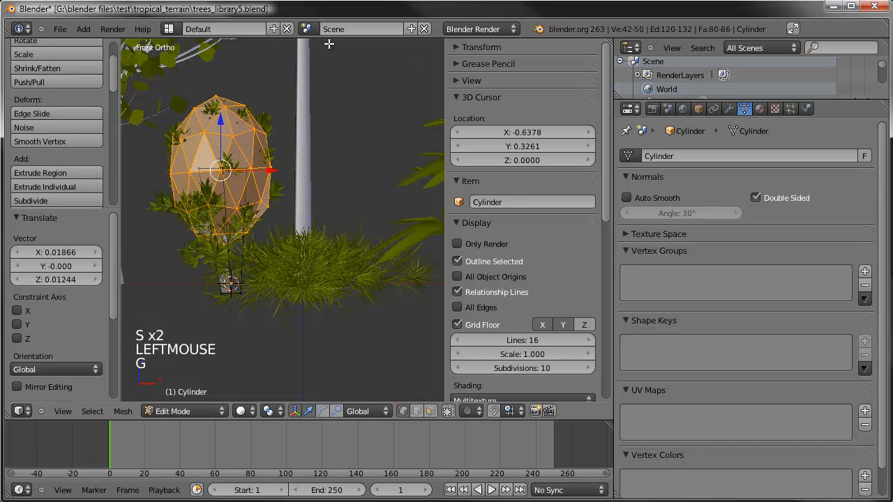
In Object Mode, rename the stand-in and its fake-user mesh data bush_lo, and move the object to layer 1
{"action": "key", "text": "KP_3"}
{"action": "key", "text": "Tab"}
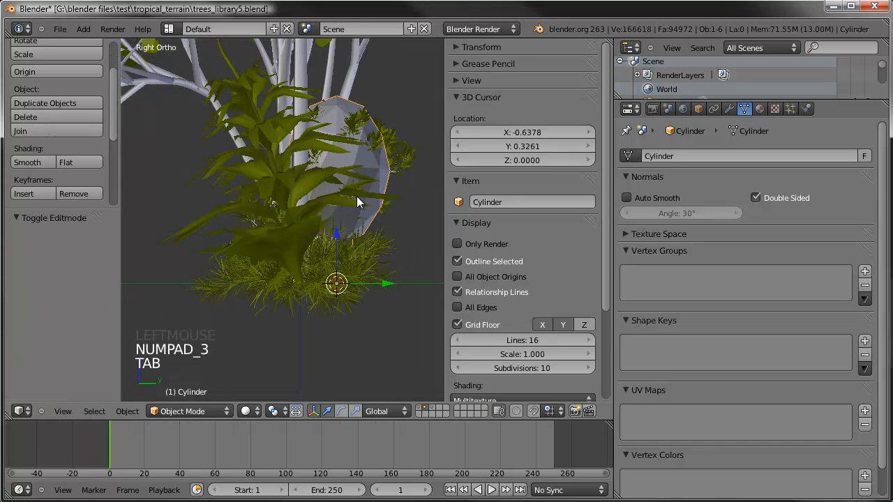
{"action": "scroll", "coordinate": [356, 196], "scroll_direction": "down", "scroll_amount": 3}
{"action": "middle_click_drag", "start_coordinate": [311, 189], "coordinate": [460, 198]}
{"action": "left_click", "coordinate": [508, 200]}
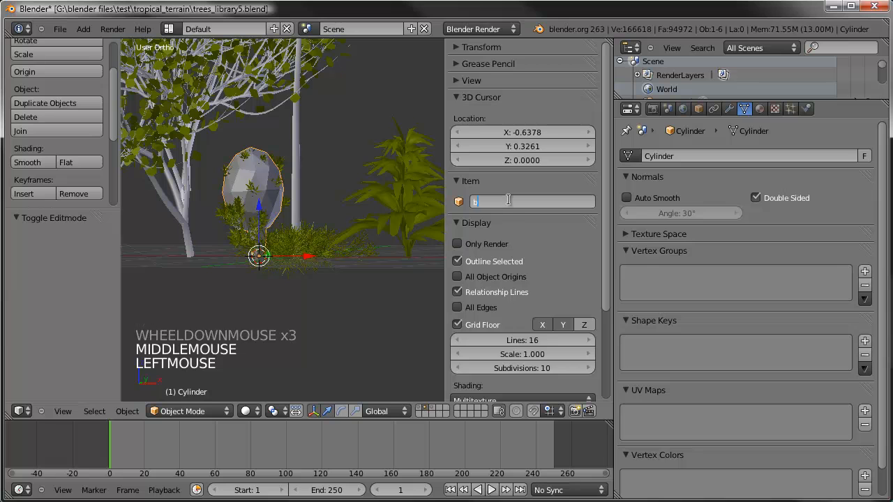
{"action": "key", "text": "Return"}
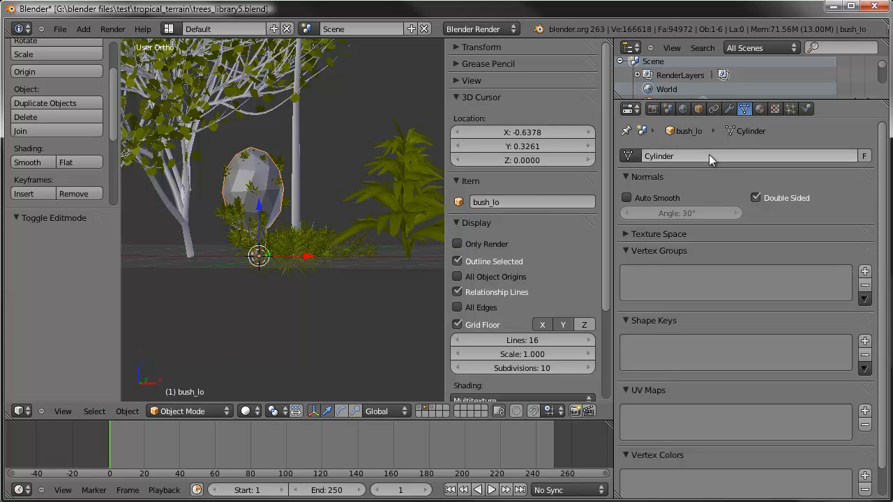
{"action": "left_click", "coordinate": [708, 155]}
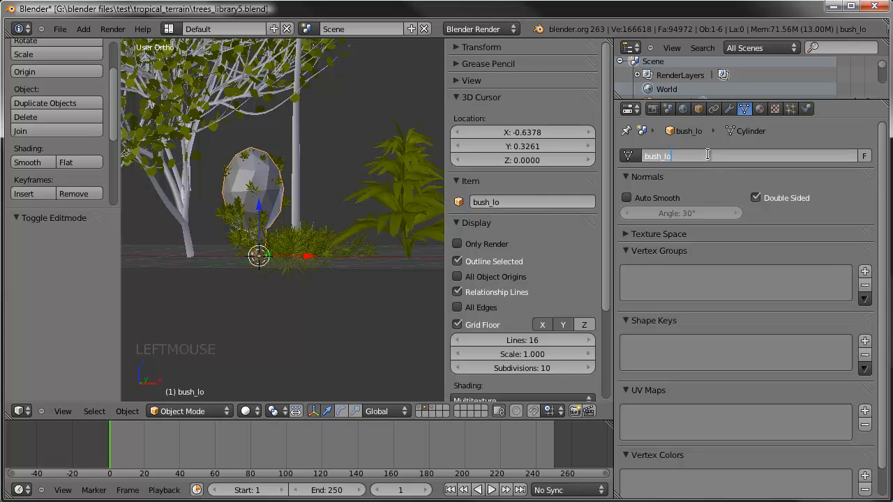
{"action": "key", "text": "m"}
{"action": "left_click", "coordinate": [444, 193]}
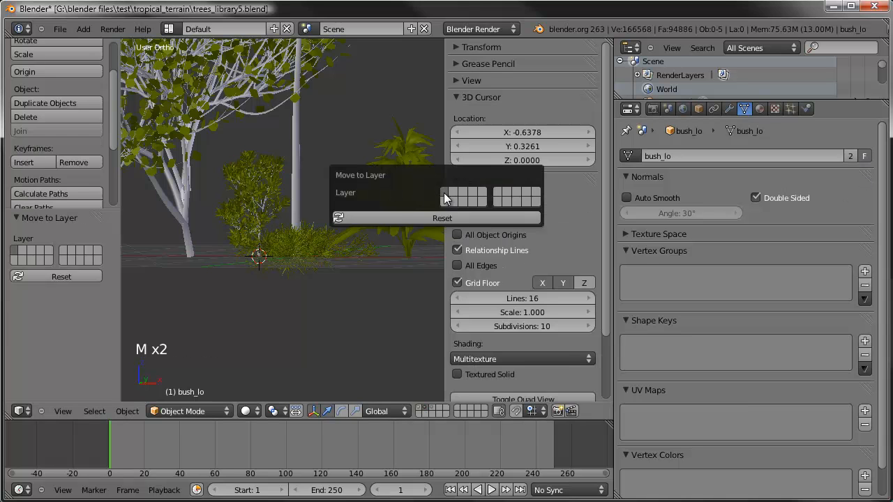
Select the grass object and snap the 3D cursor to it
{"action": "right_click", "coordinate": [291, 237]}
{"action": "middle_click_drag", "start_coordinate": [345, 187], "coordinate": [309, 290]}
{"action": "key", "text": "shift+s"}
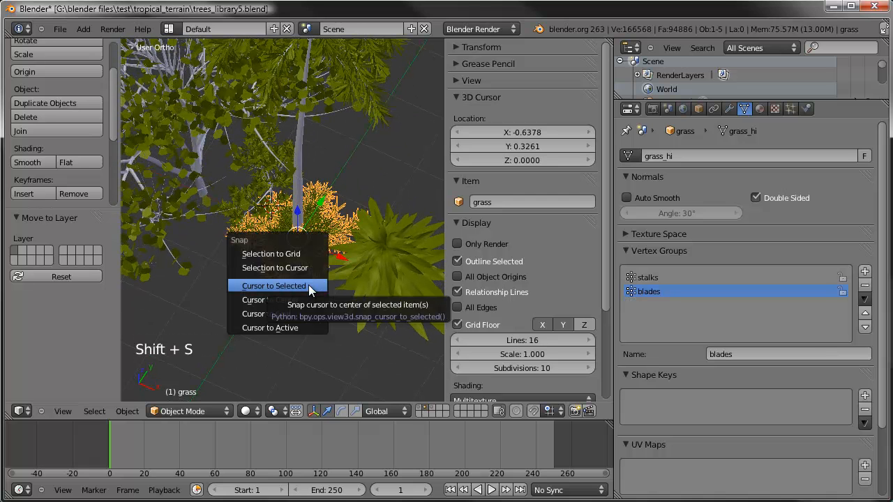
{"action": "left_click", "coordinate": [311, 288]}
Add an icosphere with 2 subdivisions at the grass's origin and view it from the front
{"action": "key", "text": "shift+a"}
{"action": "mouse_move", "coordinate": [343, 237]}
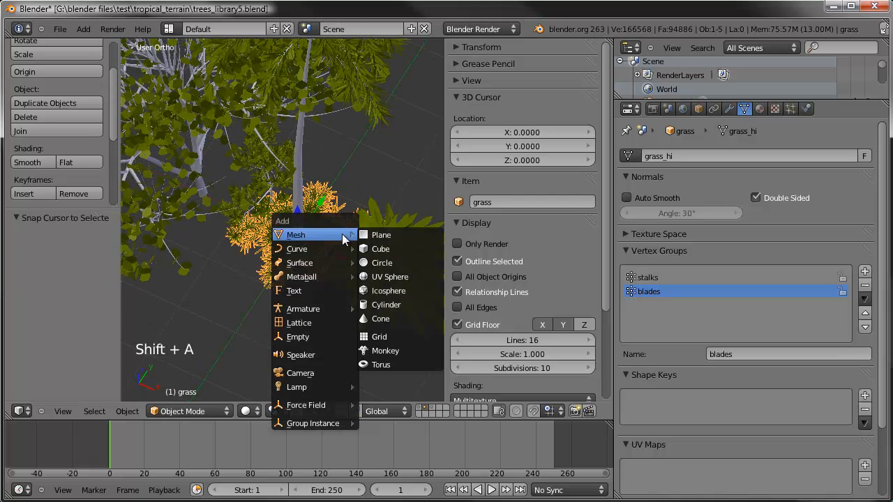
{"action": "left_click", "coordinate": [390, 291]}
{"action": "key", "text": "KP_1"}
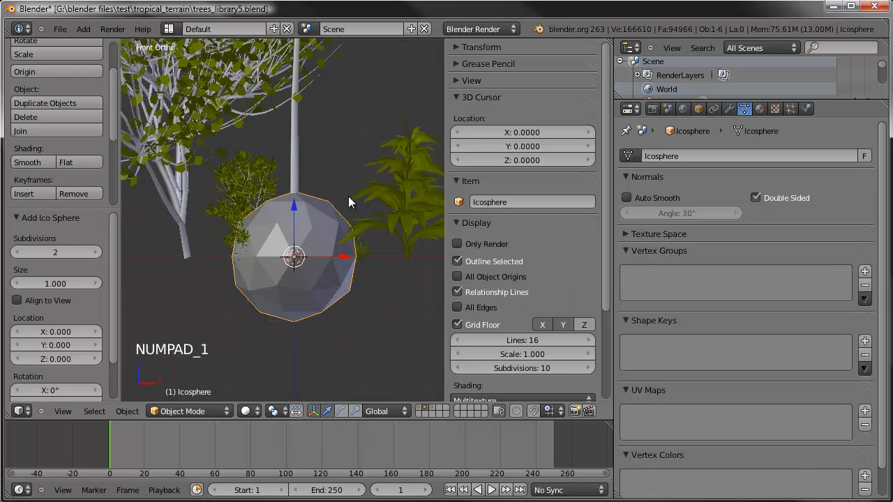
In Edit Mode, flatten the icosphere along Z into a low disc and fit its height and size to the grass
{"action": "key", "text": "Tab"}
{"action": "key", "text": "s"}
{"action": "key", "text": "z"}
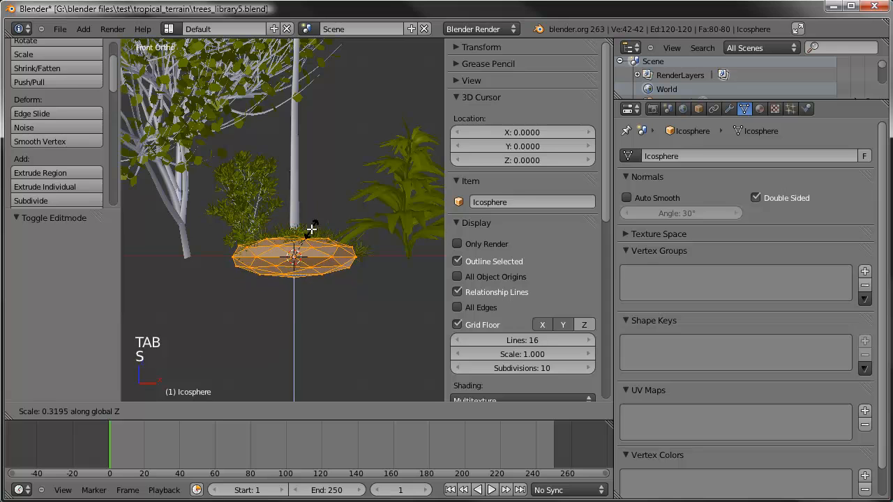
{"action": "left_click", "coordinate": [310, 225]}
{"action": "left_click", "coordinate": [300, 218]}
{"action": "left_click_drag", "start_coordinate": [300, 217], "coordinate": [296, 198]}
{"action": "key", "text": "s"}
{"action": "left_click", "coordinate": [368, 225]}
Scale the flattened icosphere by about 0.87 along X to fit the grass clump, and return to Object Mode
{"action": "middle_click_drag", "start_coordinate": [297, 198], "coordinate": [371, 255]}
{"action": "key", "text": "s"}
{"action": "key", "text": "s"}
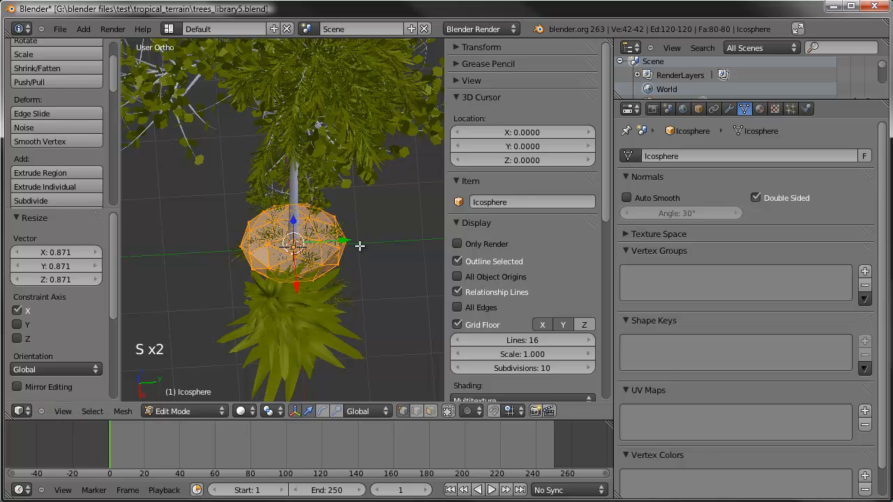
{"action": "left_click", "coordinate": [354, 244]}
{"action": "key", "text": "Tab"}
Rename the flattened icosphere object and its mesh data grass_lo, and give the mesh a fake user
{"action": "middle_click", "coordinate": [292, 257]}
{"action": "middle_click_drag", "start_coordinate": [292, 257], "coordinate": [345, 224]}
{"action": "scroll", "coordinate": [344, 224], "scroll_direction": "up", "scroll_amount": 2}
{"action": "left_click", "coordinate": [520, 200]}
{"action": "type", "text": "grass"}
{"action": "key", "text": "Return"}
{"action": "left_click", "coordinate": [681, 154]}
{"action": "type", "text": "gras"}
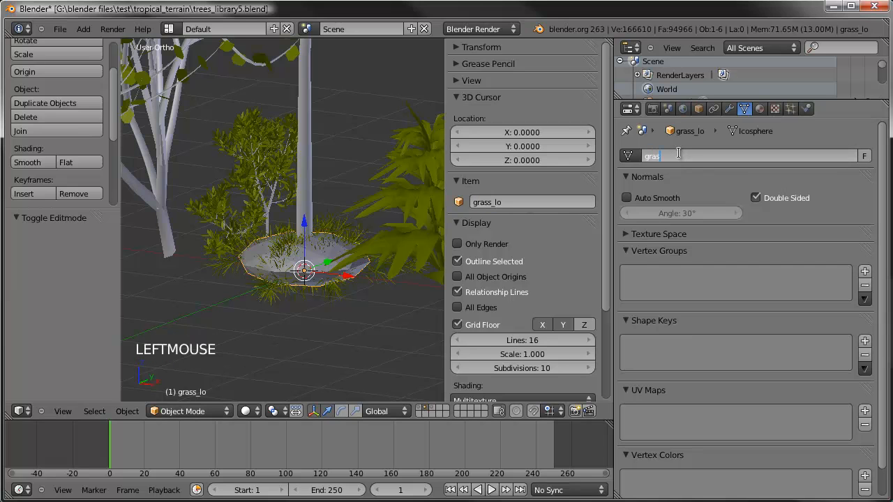
{"action": "type", "text": "s_lo"}
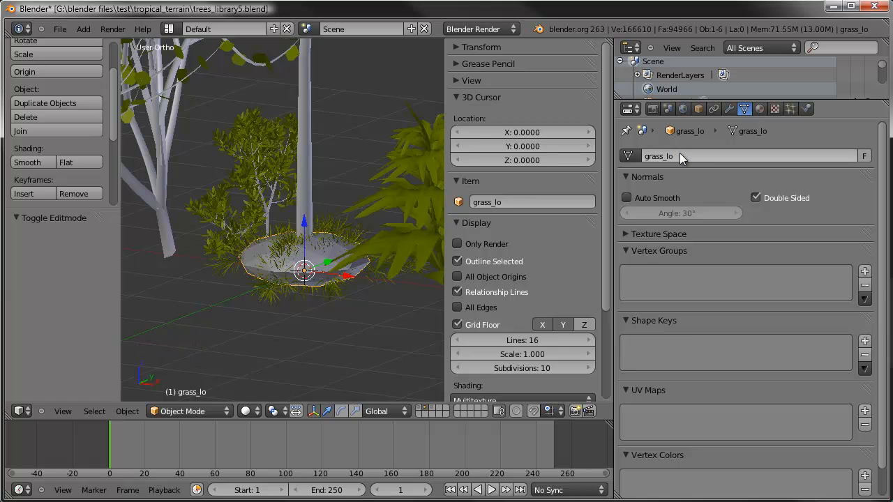
{"action": "left_click", "coordinate": [864, 156]}
Move grass_lo to layer 1 and save the blend file
{"action": "scroll", "coordinate": [309, 206], "scroll_direction": "down", "scroll_amount": 3}
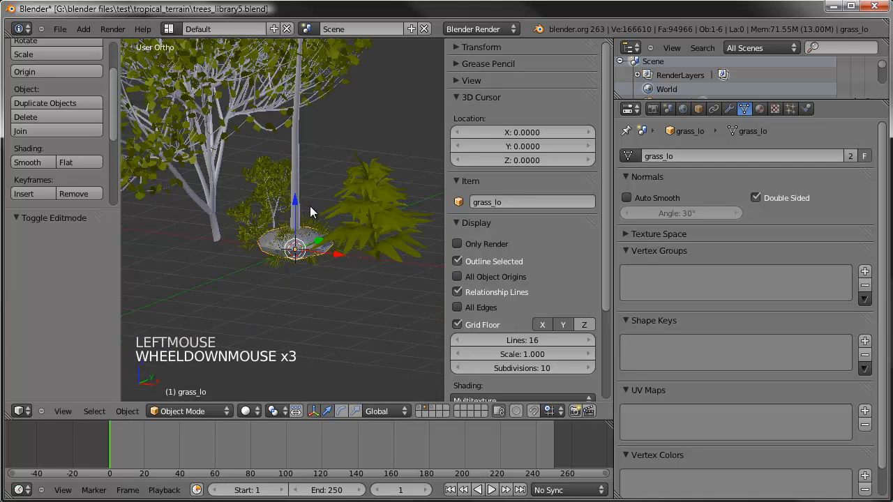
{"action": "scroll", "coordinate": [310, 206], "scroll_direction": "down", "scroll_amount": 3}
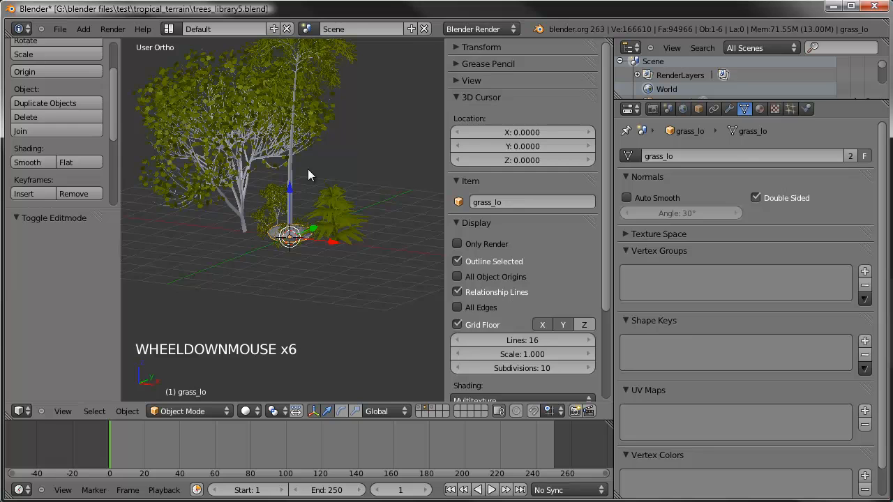
{"action": "middle_click_drag", "start_coordinate": [307, 170], "coordinate": [295, 209], "text": "shift"}
{"action": "key", "text": "m"}
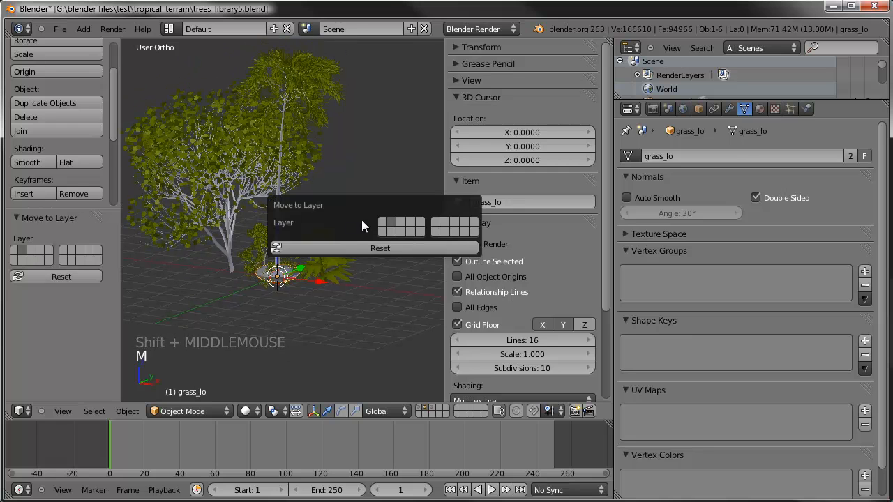
{"action": "left_click", "coordinate": [382, 222]}
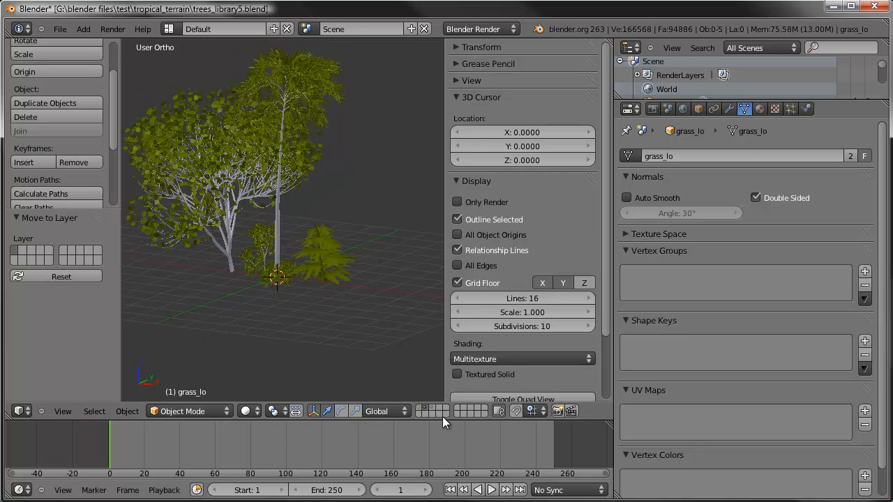
{"action": "scroll", "coordinate": [237, 182], "scroll_direction": "down", "scroll_amount": 2}
{"action": "left_click", "coordinate": [61, 28]}
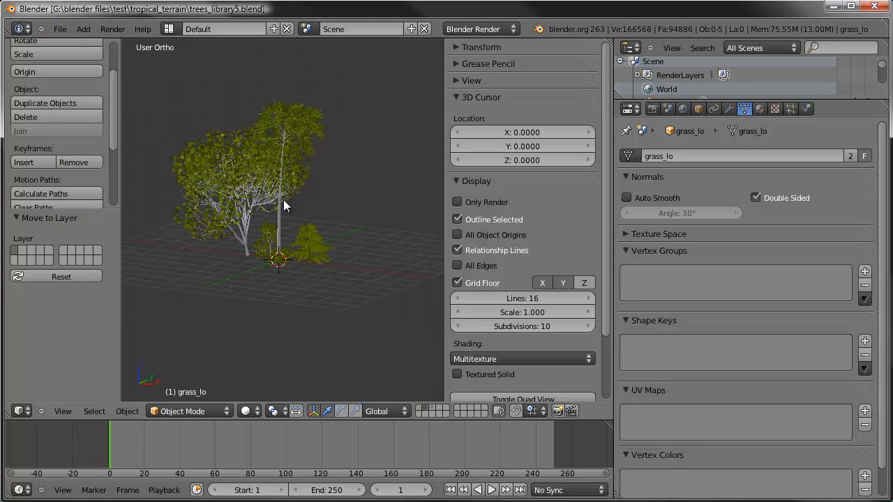
Display layer 1 and examine the set of low-poly stand-ins from several angles
{"action": "left_click", "coordinate": [420, 407]}
{"action": "middle_click_drag", "start_coordinate": [328, 261], "coordinate": [355, 293], "text": "shift"}
{"action": "key", "text": "a"}
{"action": "right_click", "coordinate": [335, 237]}
{"action": "key", "text": "a"}
{"action": "scroll", "coordinate": [370, 279], "scroll_direction": "up", "scroll_amount": 6}
{"action": "scroll", "coordinate": [370, 279], "scroll_direction": "down", "scroll_amount": 4}
{"action": "scroll", "coordinate": [201, 271], "scroll_direction": "up", "scroll_amount": 7}
{"action": "middle_click_drag", "start_coordinate": [201, 271], "coordinate": [143, 273]}
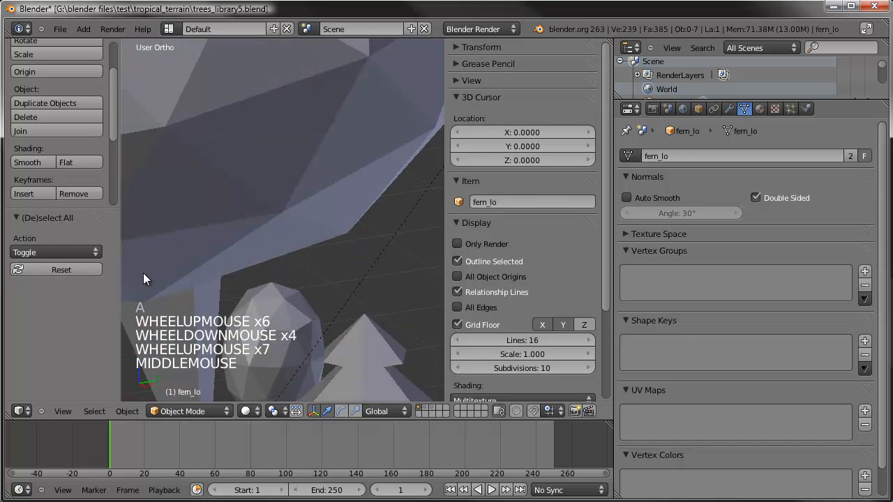
{"action": "scroll", "coordinate": [228, 277], "scroll_direction": "down", "scroll_amount": 10}
{"action": "middle_click_drag", "start_coordinate": [228, 277], "coordinate": [408, 413]}
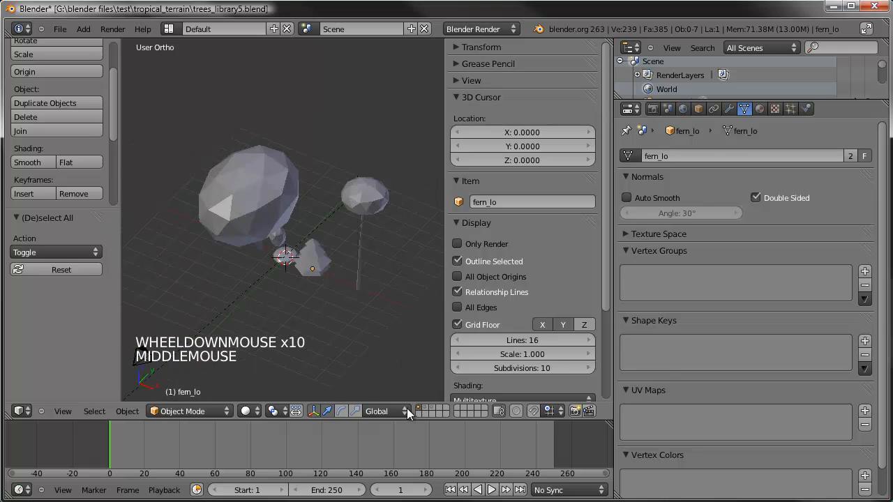
Display layer 2 and select all of its high-poly plants
{"action": "left_click", "coordinate": [424, 412]}
{"action": "right_click", "coordinate": [302, 210]}
{"action": "key", "text": "a"}
{"action": "key", "text": "a"}
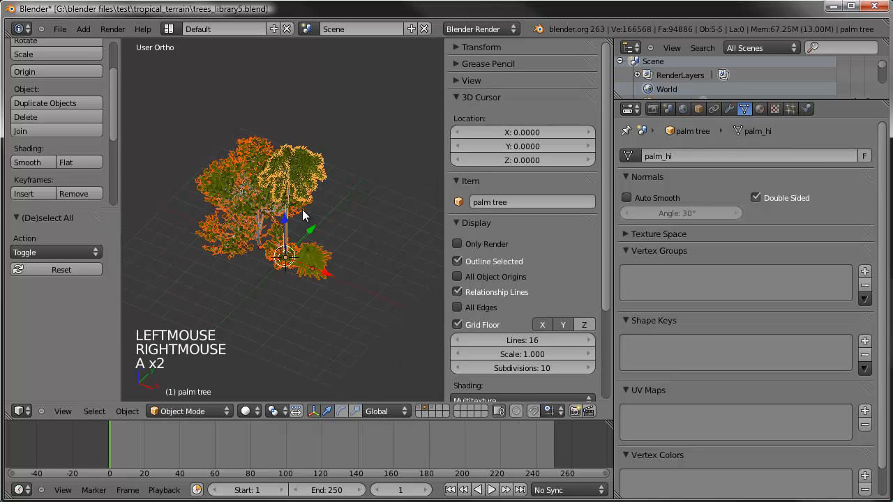
In top view, duplicate the selected plants and place the copy beyond the originals along Y
{"action": "key", "text": "KP_7"}
{"action": "scroll", "coordinate": [291, 277], "scroll_direction": "down", "scroll_amount": 2}
{"action": "middle_click_drag", "start_coordinate": [314, 258], "coordinate": [333, 299], "text": "shift"}
{"action": "key", "text": "shift+d"}
{"action": "key", "text": "shift+d"}
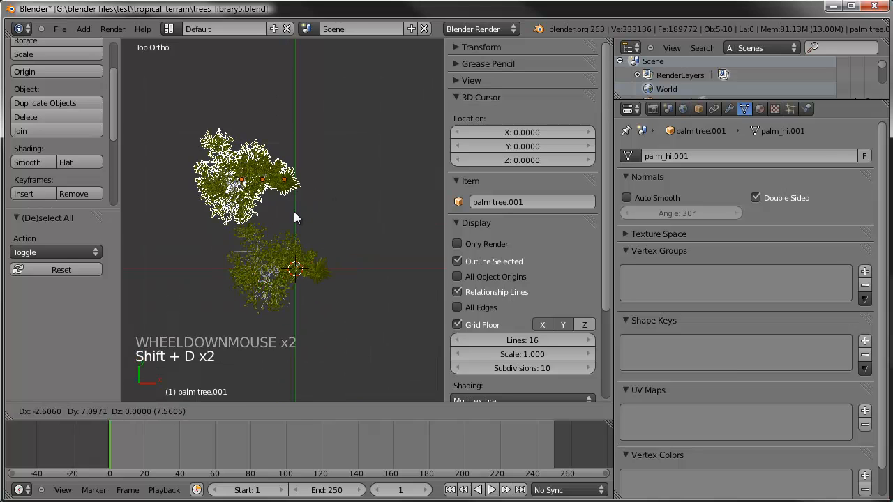
{"action": "left_click", "coordinate": [291, 213]}
Duplicate the plant cluster again about 8.98 along X and 1.77 along Y, and rotate and reposition the copy
{"action": "key", "text": "shift+d"}
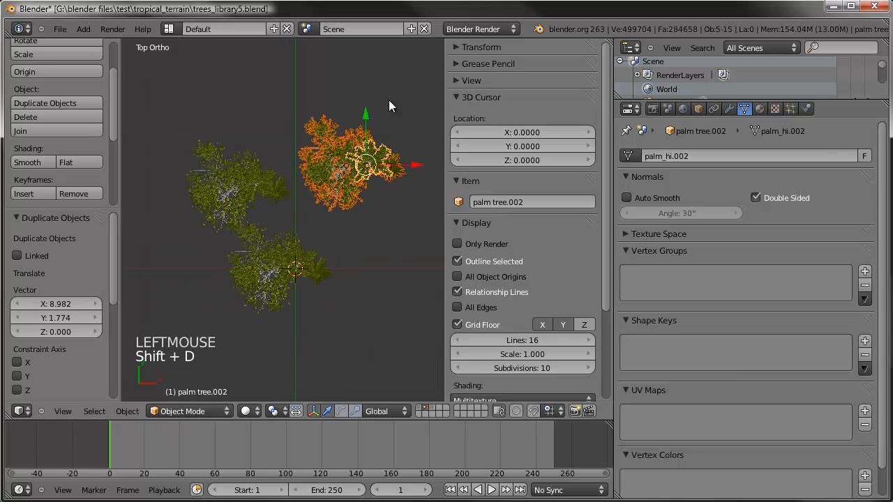
{"action": "left_click", "coordinate": [388, 103]}
{"action": "key", "text": "r"}
{"action": "left_click", "coordinate": [405, 171]}
{"action": "key", "text": "g"}
{"action": "left_click", "coordinate": [348, 148]}
Place another duplicate of the rotated plant cluster in the open area and deselect everything
{"action": "key", "text": "shift+d"}
{"action": "left_click", "coordinate": [305, 299]}
{"action": "key", "text": "a"}
Examine the duplicated high-poly plant clusters up close and from above
{"action": "middle_click_drag", "start_coordinate": [304, 299], "coordinate": [269, 219]}
{"action": "scroll", "coordinate": [347, 219], "scroll_direction": "up", "scroll_amount": 2}
{"action": "scroll", "coordinate": [346, 219], "scroll_direction": "up", "scroll_amount": 2}
{"action": "scroll", "coordinate": [319, 216], "scroll_direction": "down", "scroll_amount": 1}
{"action": "scroll", "coordinate": [318, 216], "scroll_direction": "up", "scroll_amount": 5}
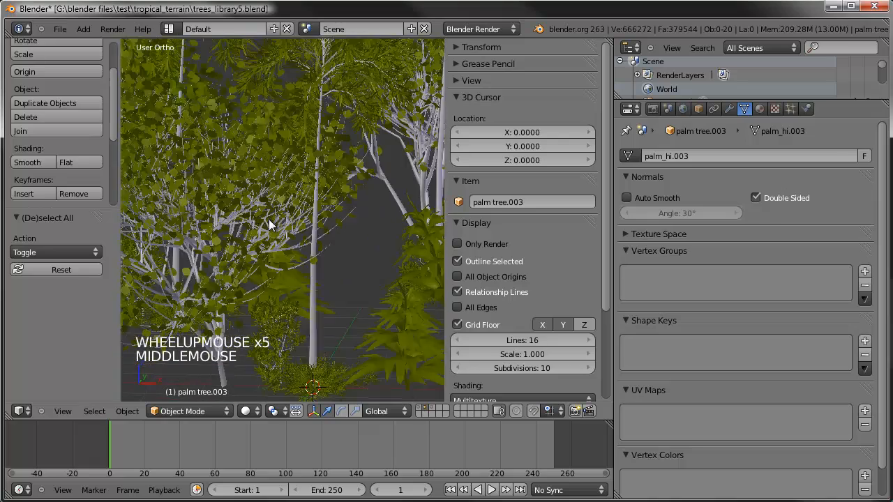
{"action": "scroll", "coordinate": [268, 219], "scroll_direction": "down", "scroll_amount": 4}
{"action": "key", "text": "KP_7"}
{"action": "scroll", "coordinate": [271, 186], "scroll_direction": "down", "scroll_amount": 5}
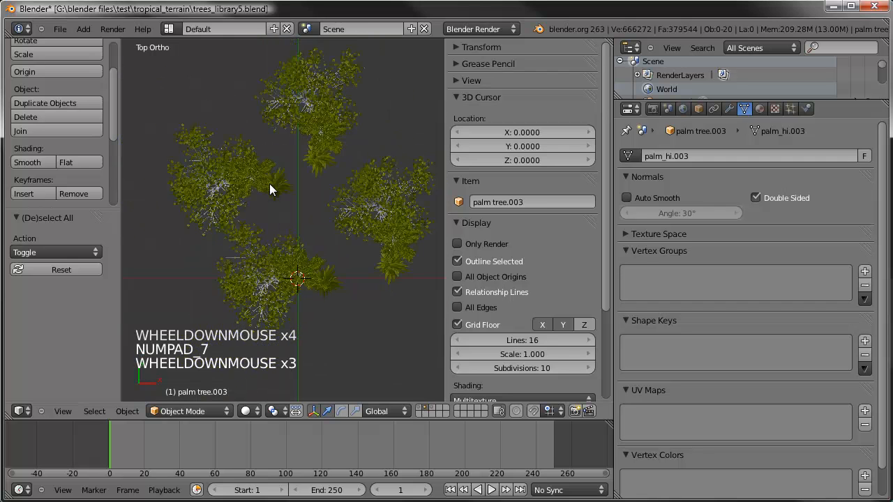
Delete the three duplicated high-poly plant clusters, including the fern missed by the selection, leaving only the original cluster at the origin
{"action": "key", "text": "c"}
{"action": "left_click_drag", "start_coordinate": [299, 129], "coordinate": [368, 246]}
{"action": "left_click_drag", "start_coordinate": [238, 164], "coordinate": [234, 195]}
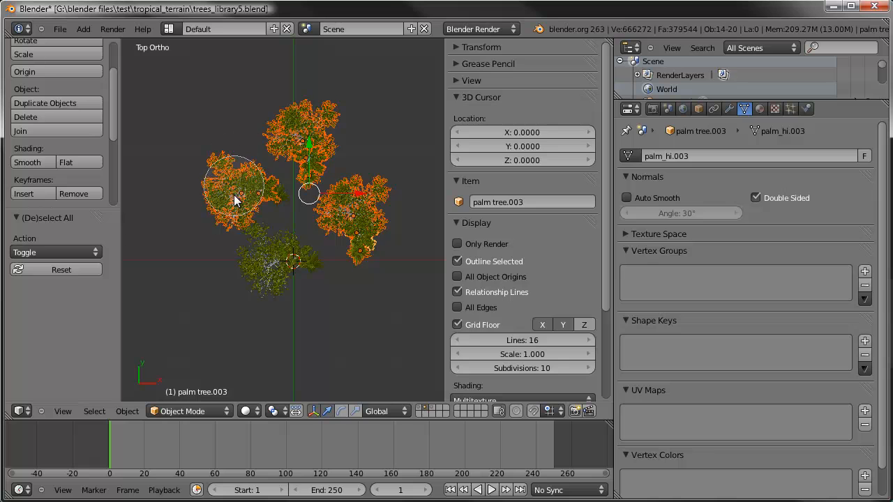
{"action": "right_click", "coordinate": [336, 159]}
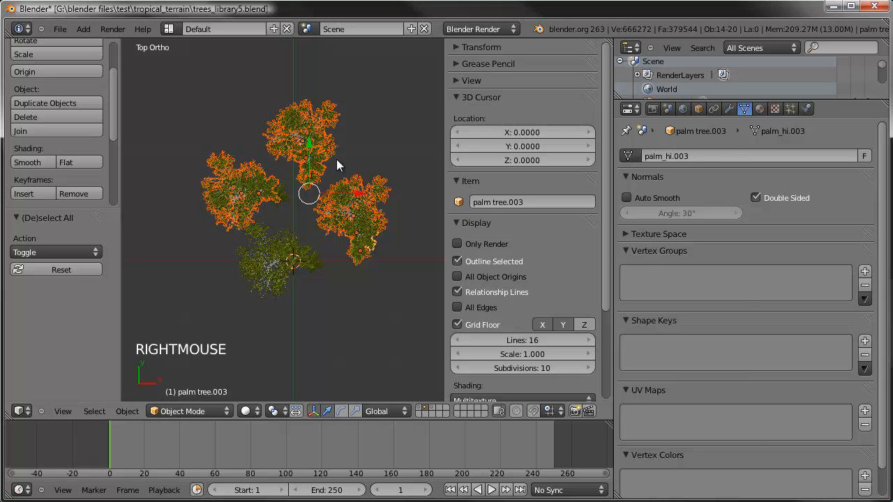
{"action": "key", "text": "Delete"}
{"action": "left_click", "coordinate": [337, 159]}
{"action": "right_click", "coordinate": [275, 192]}
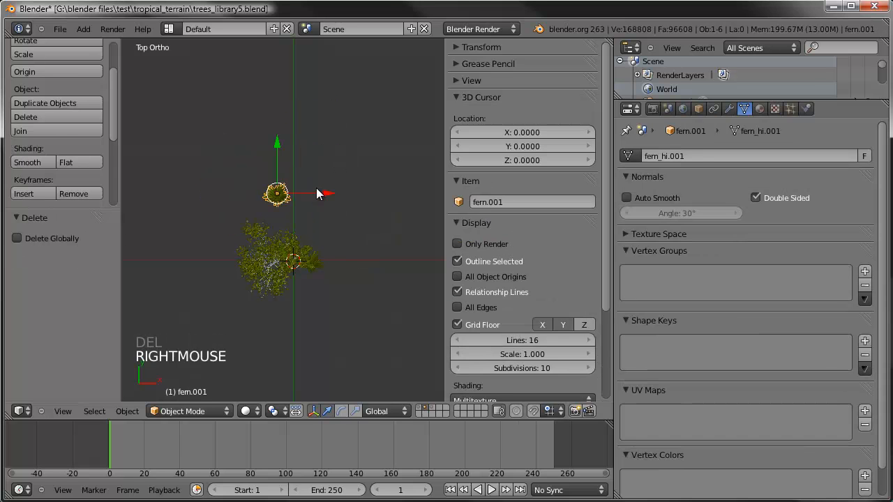
{"action": "key", "text": "Delete"}
{"action": "left_click", "coordinate": [294, 189]}
Switch to the layer with the low-poly stand-ins and, in top view, move the lamp clear of the plants
{"action": "middle_click_drag", "start_coordinate": [251, 267], "coordinate": [351, 310]}
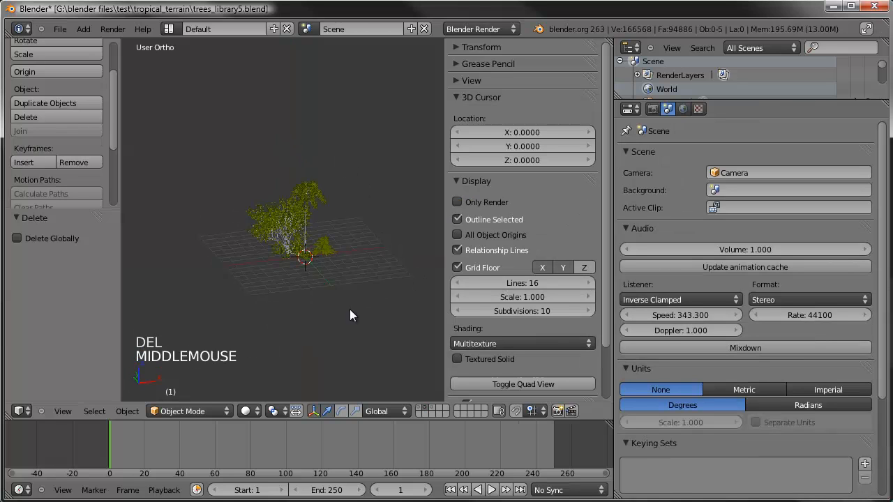
{"action": "left_click", "coordinate": [418, 407]}
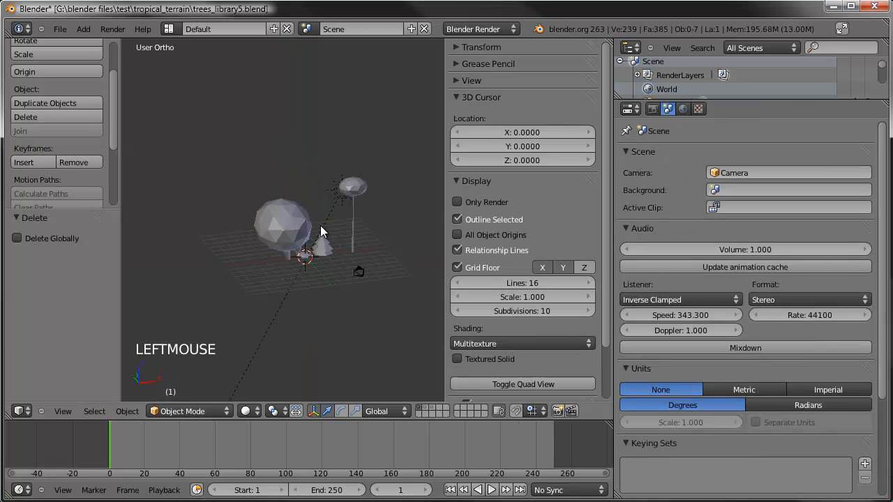
{"action": "key", "text": "KP_7"}
{"action": "key", "text": "a"}
{"action": "key", "text": "a"}
{"action": "key", "text": "a"}
{"action": "right_click", "coordinate": [288, 256]}
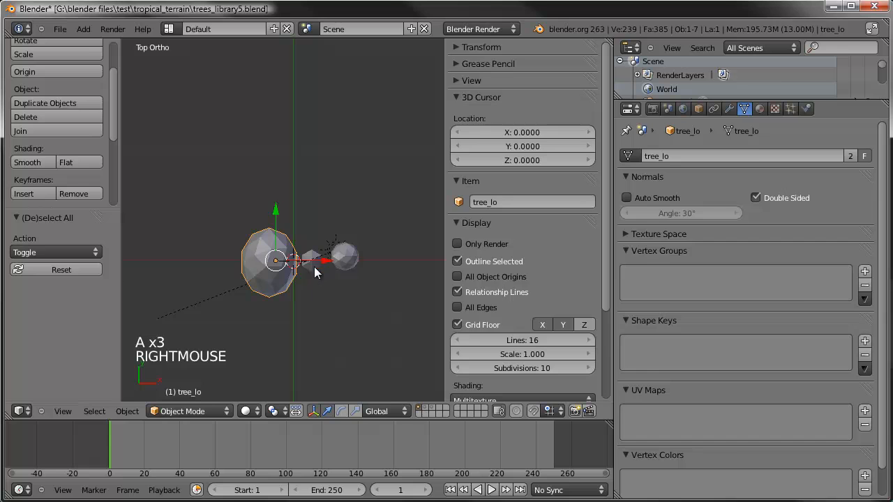
{"action": "right_click", "coordinate": [330, 235]}
{"action": "right_click", "coordinate": [331, 234]}
{"action": "key", "text": "g"}
{"action": "key", "text": "g"}
{"action": "key", "text": "g"}
{"action": "left_click", "coordinate": [418, 304]}
Select all the low-poly plants and place a duplicate of them offset -3.194 along X and 5.389 along Y
{"action": "key", "text": "a"}
{"action": "key", "text": "c"}
{"action": "left_click_drag", "start_coordinate": [277, 261], "coordinate": [319, 256]}
{"action": "right_click", "coordinate": [314, 296]}
{"action": "mouse_move", "coordinate": [314, 296]}
{"action": "middle_mouse_down"}
{"action": "mouse_move", "coordinate": [320, 179]}
{"action": "mouse_move", "coordinate": [304, 160]}
{"action": "mouse_move", "coordinate": [294, 223]}
{"action": "middle_mouse_up"}
{"action": "key", "text": "KP_7"}
{"action": "key", "text": "shift+d"}
{"action": "left_click", "coordinate": [274, 158]}
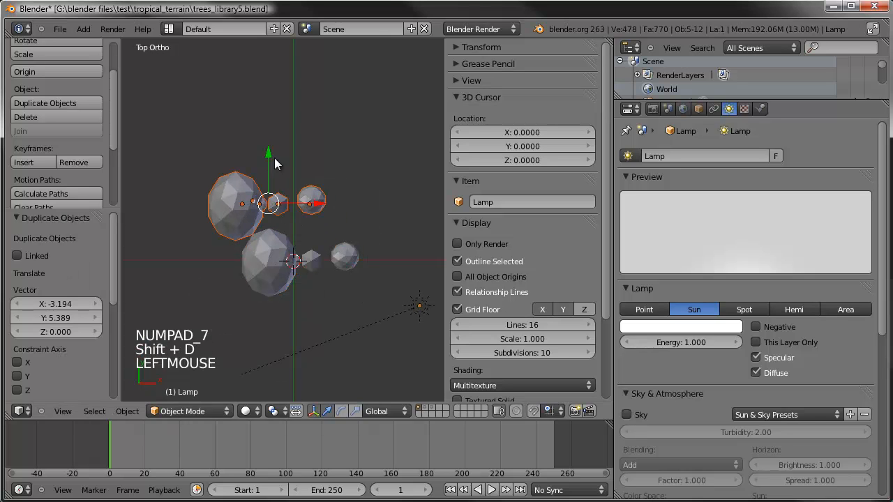
Place three more duplicates of the low-poly plant cluster spread around the scene and inspect them in perspective
{"action": "key", "text": "shift+d"}
{"action": "left_click", "coordinate": [327, 94]}
{"action": "key", "text": "shift+d"}
{"action": "left_click", "coordinate": [221, 44]}
{"action": "key", "text": "shift+d"}
{"action": "left_click", "coordinate": [97, 152]}
{"action": "scroll", "coordinate": [275, 167], "scroll_direction": "up", "scroll_amount": 6}
{"action": "middle_click_drag", "start_coordinate": [230, 287], "coordinate": [252, 243]}
{"action": "scroll", "coordinate": [437, 165], "scroll_direction": "up", "scroll_amount": 1}
{"action": "scroll", "coordinate": [418, 180], "scroll_direction": "down", "scroll_amount": 7}
Undo all the low-poly cluster duplications and the plant selection
{"action": "key", "text": "ctrl+z"}
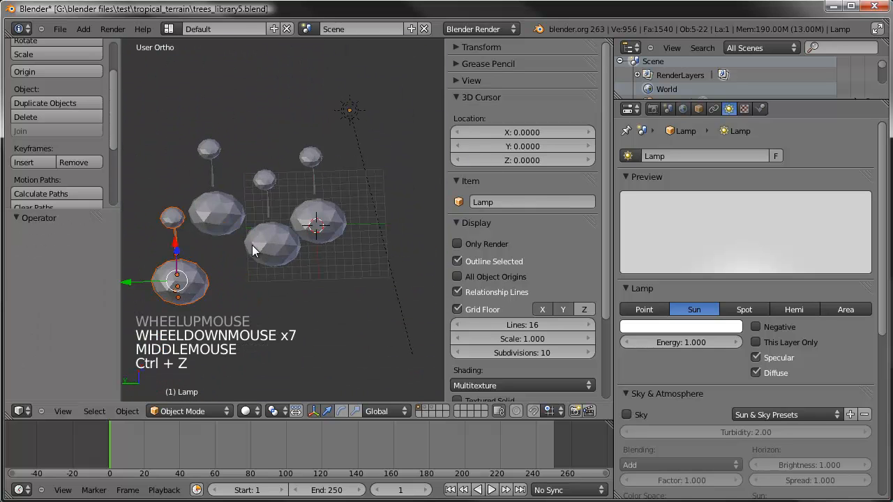
{"action": "key", "text": "ctrl+z"}
{"action": "key", "text": "ctrl+z"}
{"action": "key", "text": "ctrl+z"}
{"action": "key", "text": "ctrl+z"}
Save the library over the existing trees_library5.blend file
{"action": "middle_click_drag", "start_coordinate": [364, 259], "coordinate": [209, 216]}
{"action": "key", "text": "ctrl+s"}
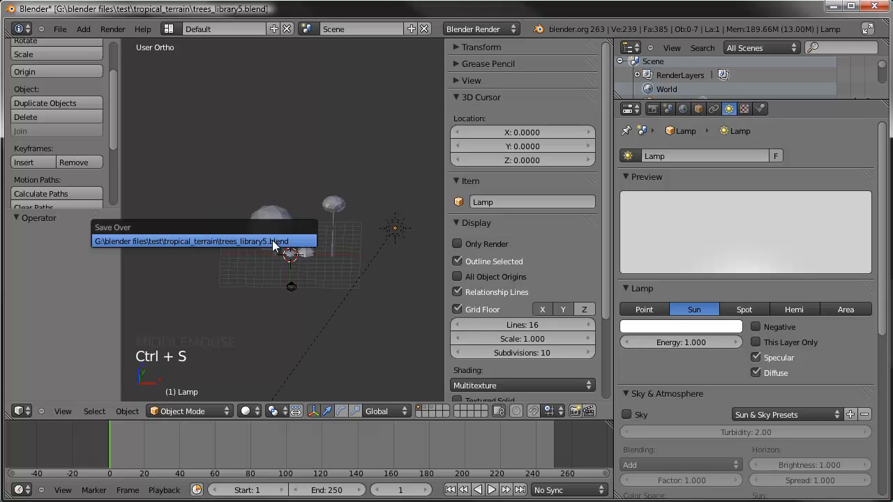
{"action": "left_click", "coordinate": [273, 241]}
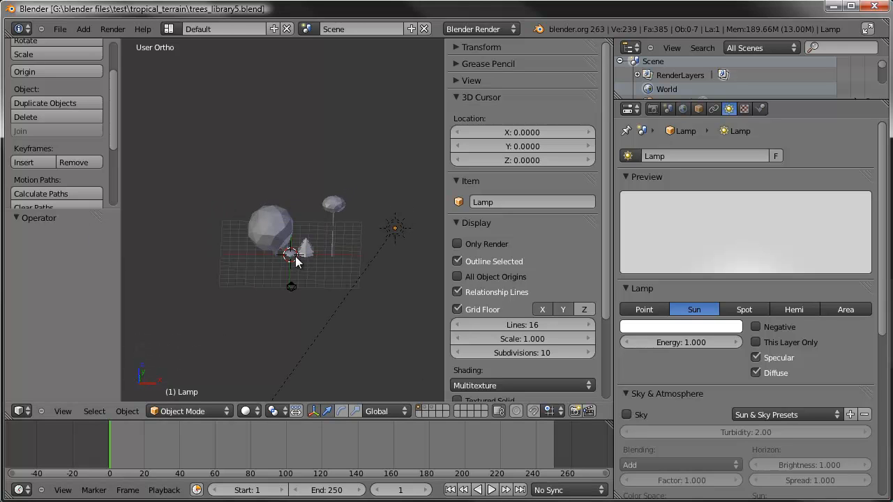
Examine the low-poly stand-ins up close from several angles and through the camera
{"action": "scroll", "coordinate": [293, 252], "scroll_direction": "up", "scroll_amount": 3}
{"action": "scroll", "coordinate": [265, 255], "scroll_direction": "up", "scroll_amount": 2}
{"action": "middle_click_drag", "start_coordinate": [265, 255], "coordinate": [265, 232]}
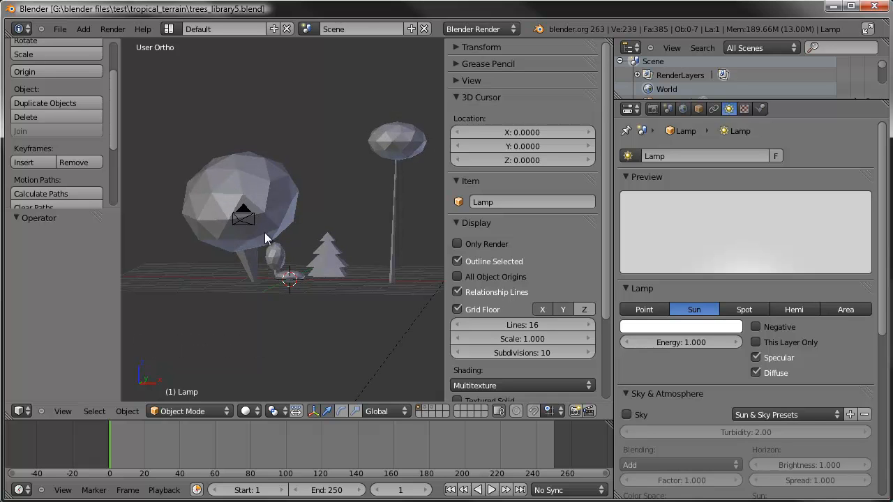
{"action": "scroll", "coordinate": [262, 233], "scroll_direction": "down", "scroll_amount": 2}
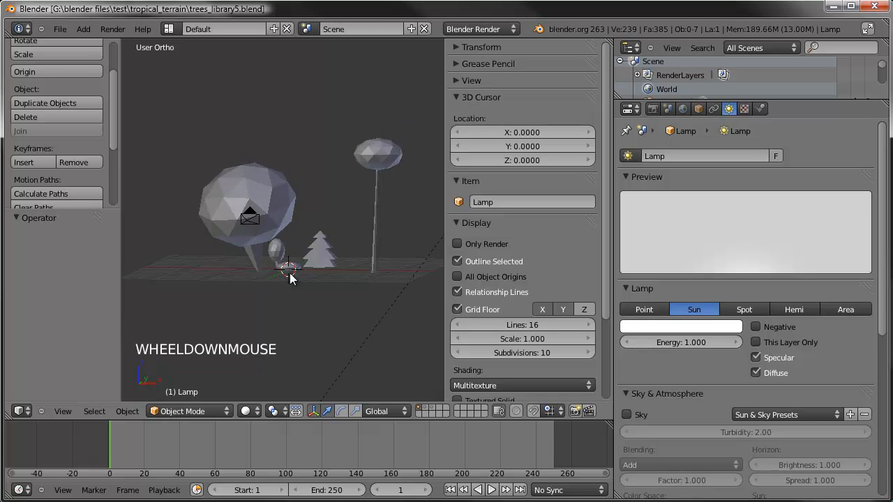
{"action": "middle_click_drag", "start_coordinate": [248, 258], "coordinate": [253, 286]}
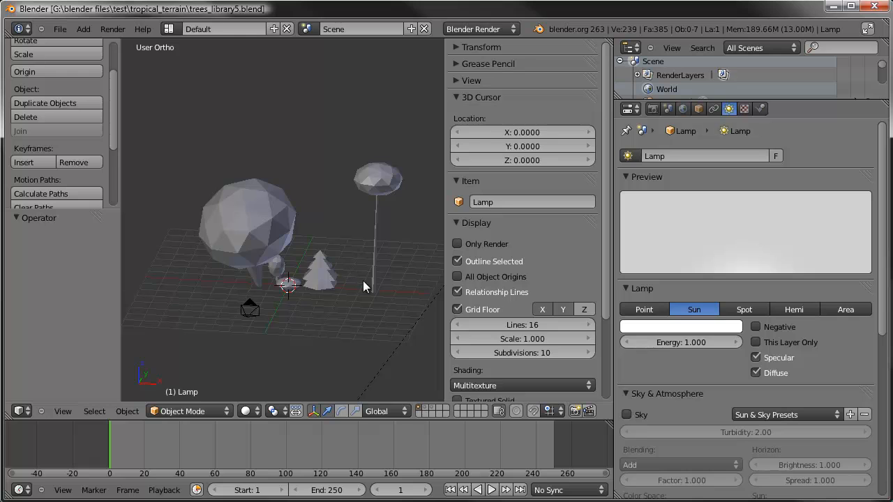
{"action": "mouse_move", "coordinate": [277, 207]}
{"action": "middle_mouse_down"}
{"action": "mouse_move", "coordinate": [274, 190]}
{"action": "mouse_move", "coordinate": [273, 209]}
{"action": "middle_mouse_up"}
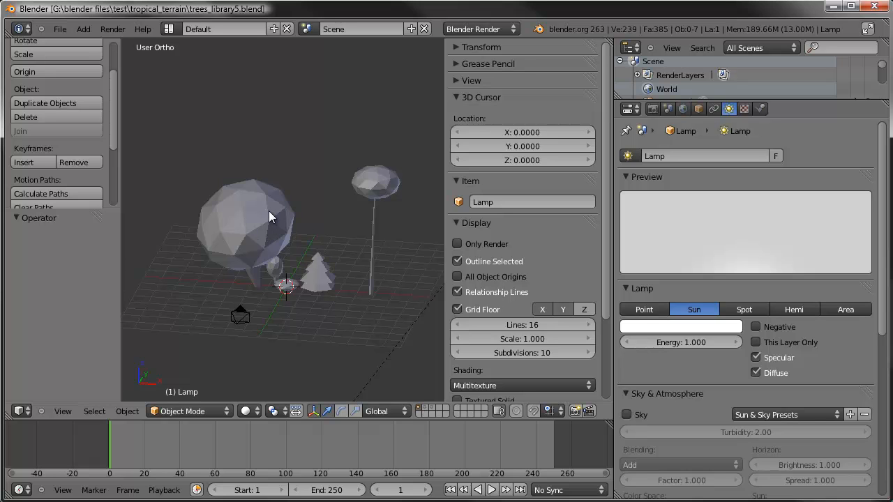
{"action": "middle_click_drag", "start_coordinate": [282, 225], "coordinate": [319, 223]}
{"action": "key", "text": "KP_0"}
{"action": "scroll", "coordinate": [305, 215], "scroll_direction": "down", "scroll_amount": 5}
{"action": "scroll", "coordinate": [319, 224], "scroll_direction": "up", "scroll_amount": 2}
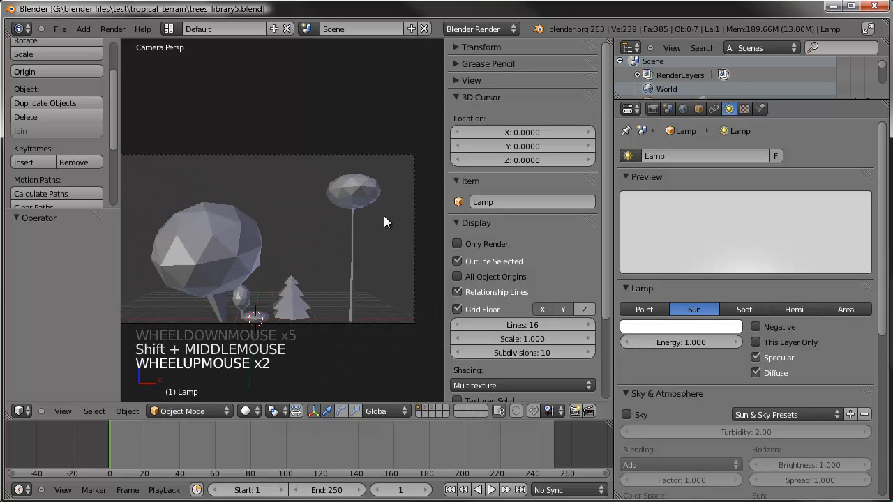